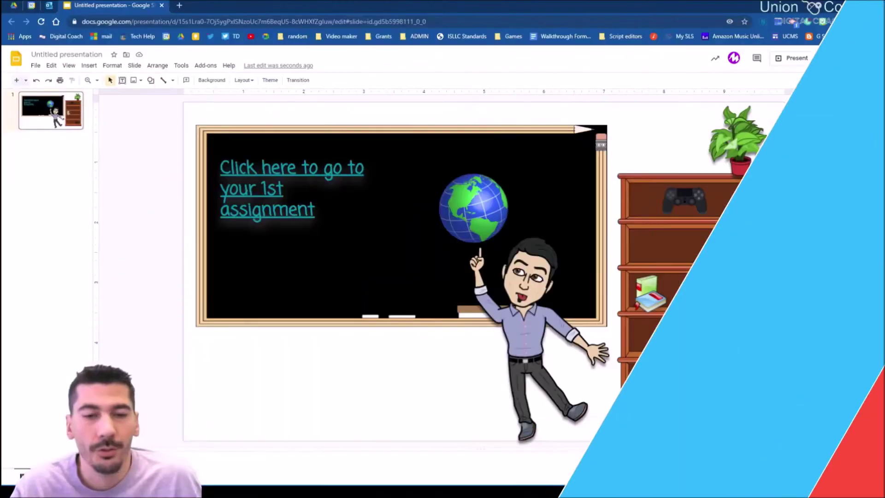
Check the links on the assignment text, globe and controller, then nudge the bitmoji slightly right.
click(200, 381)
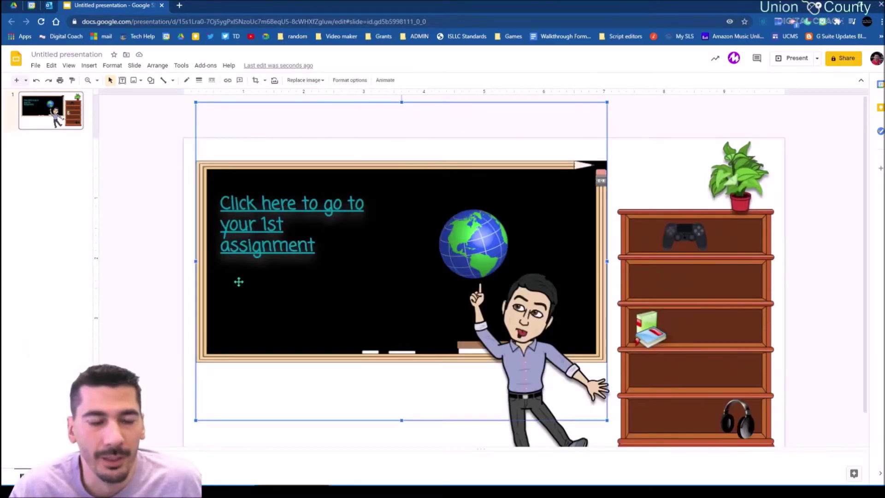
click(255, 233)
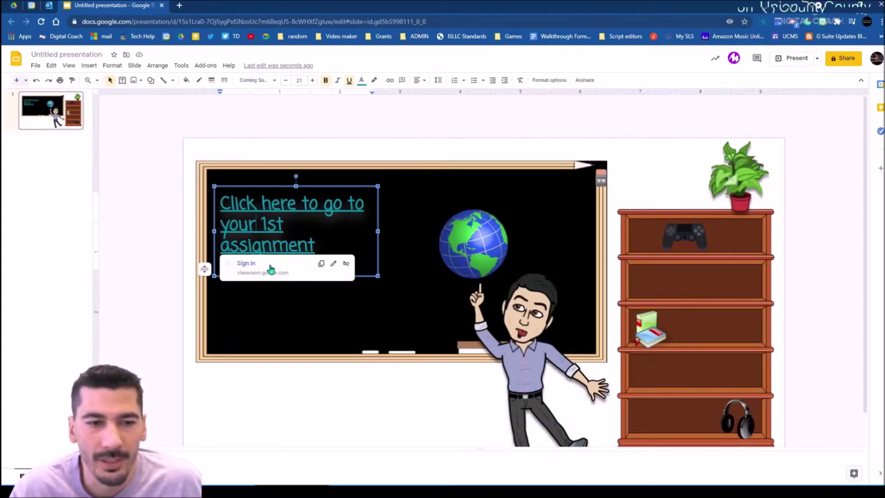
click(474, 276)
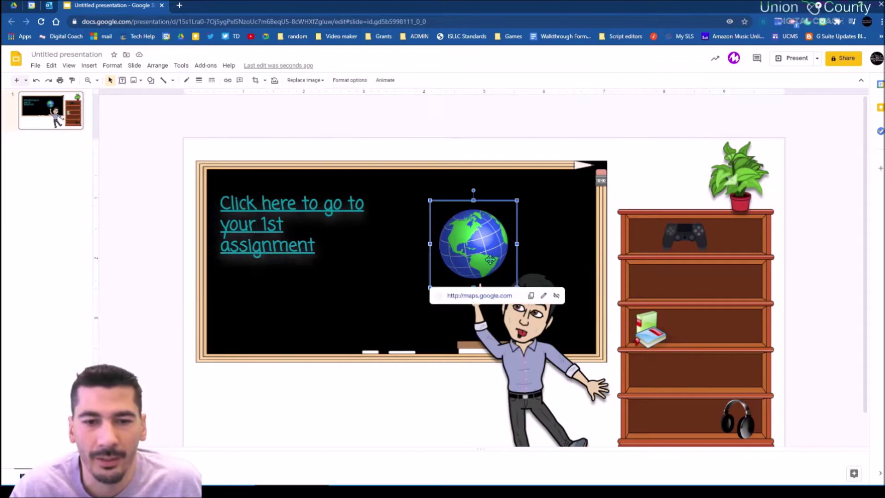
click(676, 237)
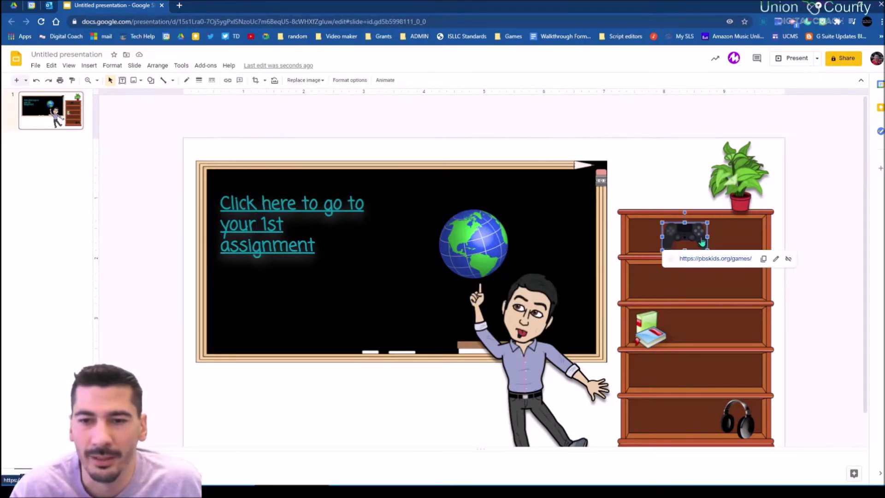
click(521, 308)
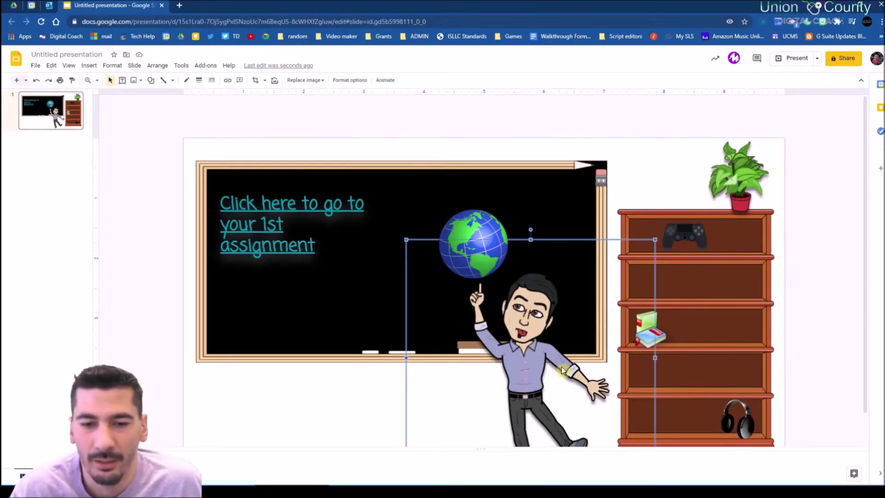
click(622, 178)
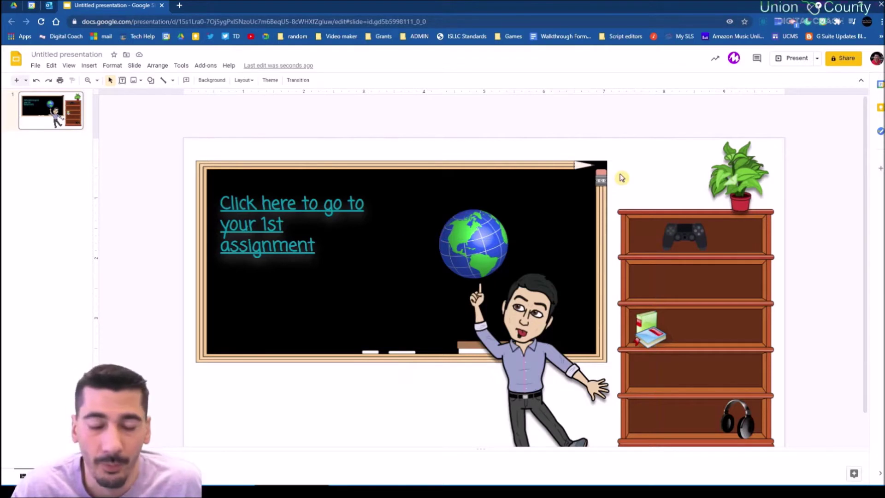
scroll(620, 179, down, 1)
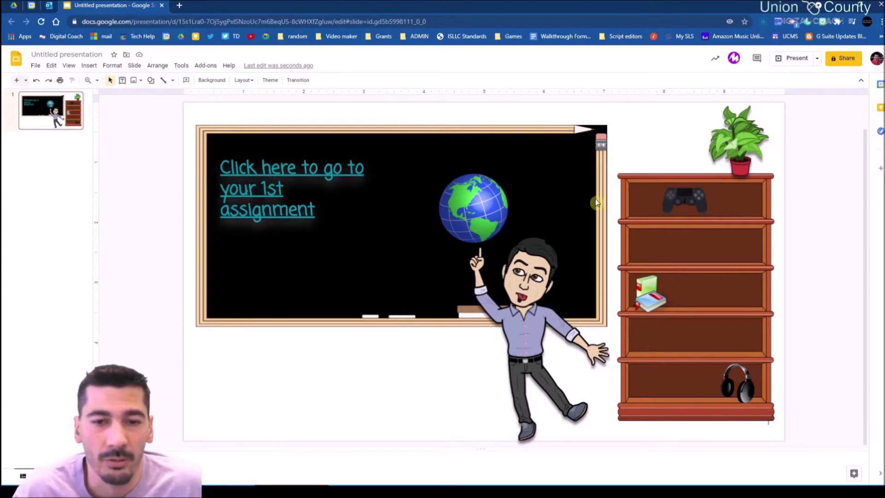
click(503, 339)
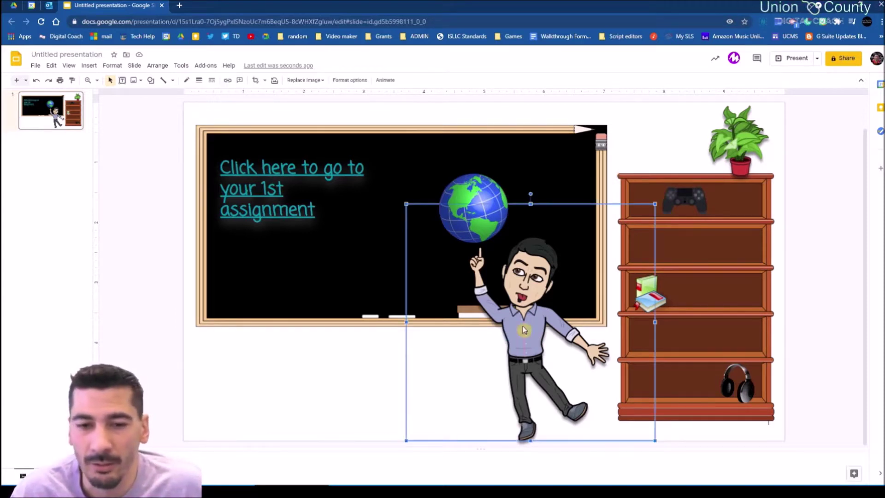
mouse_move(524, 330)
mouse_down()
mouse_move(466, 330)
mouse_move(534, 329)
mouse_up()
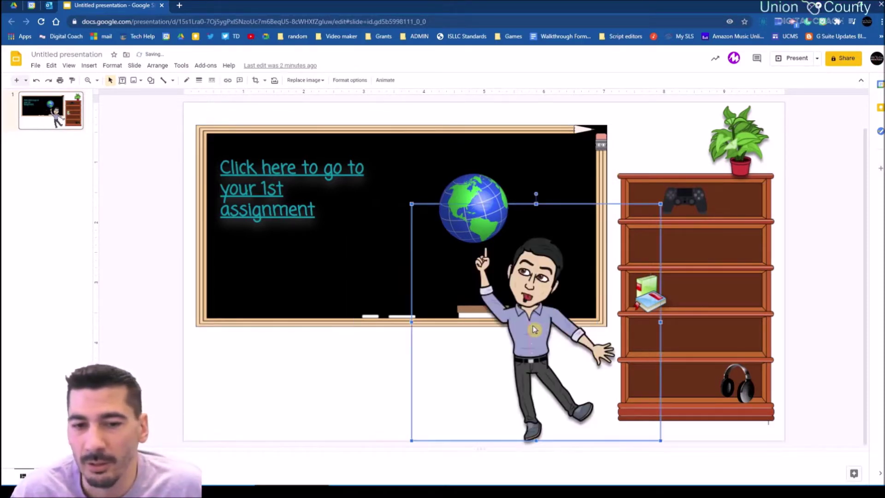
Remove the assignment text's link, then undo the removal.
click(263, 204)
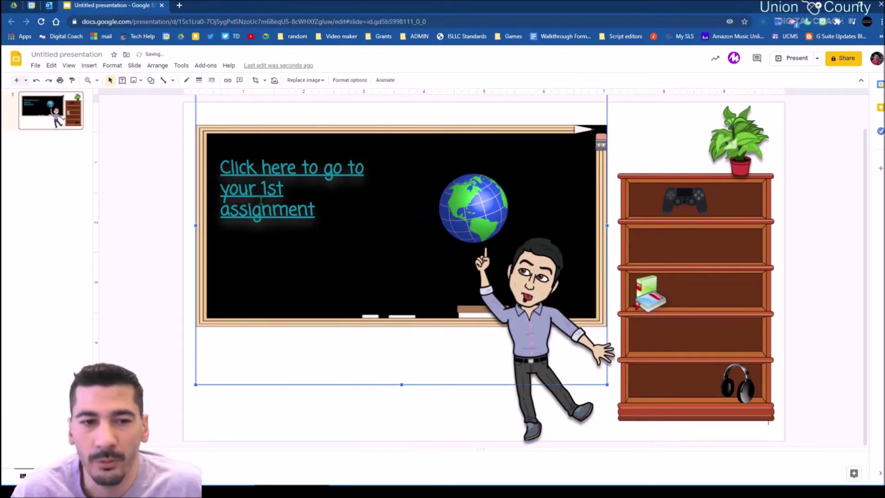
click(260, 202)
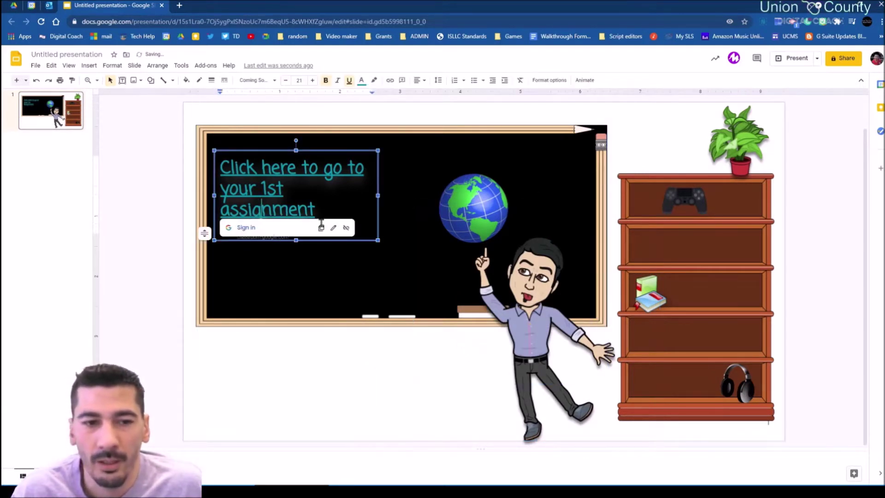
click(347, 227)
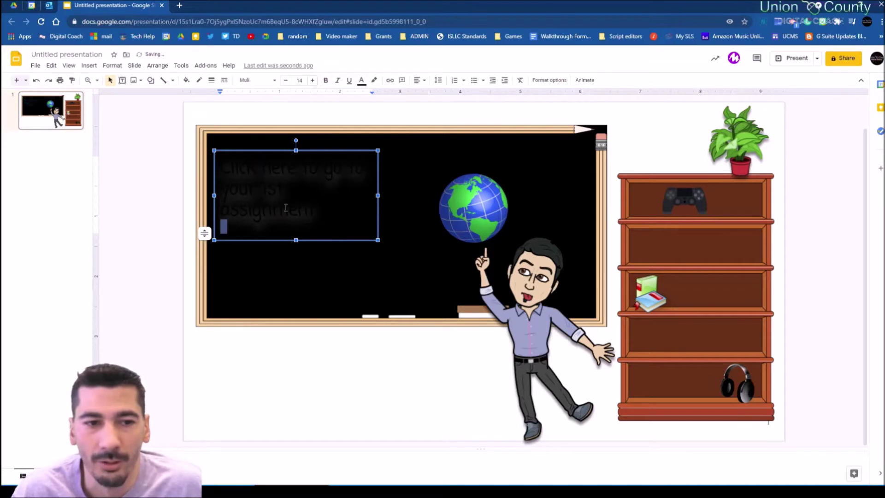
key(ctrl+z)
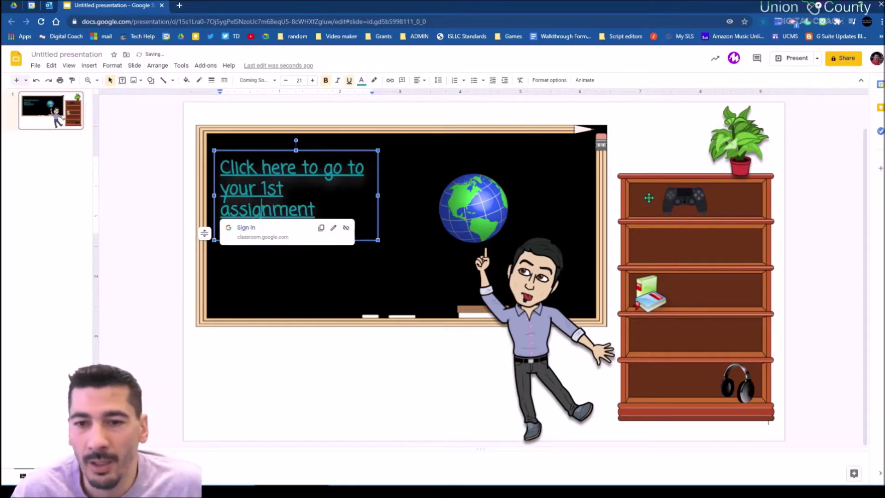
Delete the game controller, restore it with Ctrl+Z, and reselect the bitmoji.
click(647, 198)
click(666, 202)
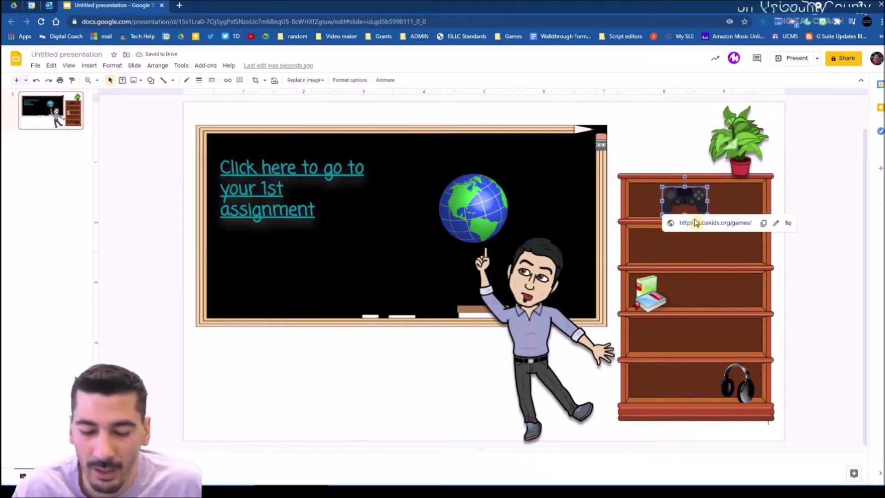
key(Delete)
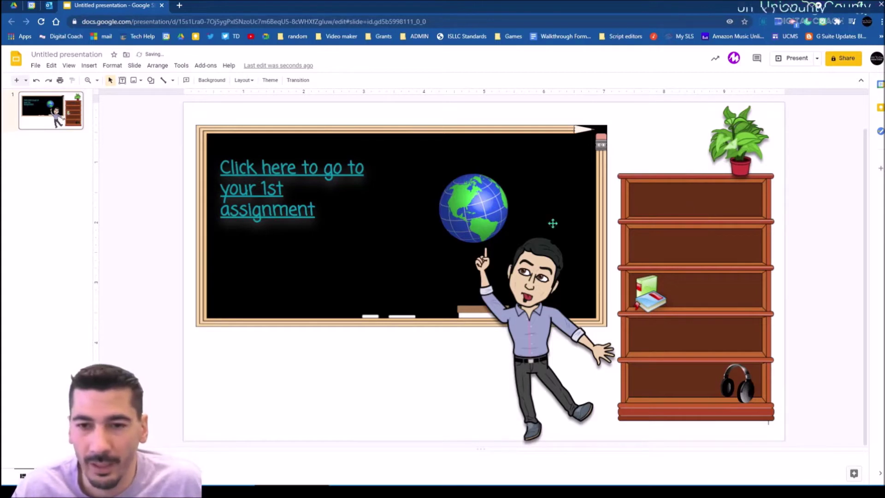
key(ctrl+z)
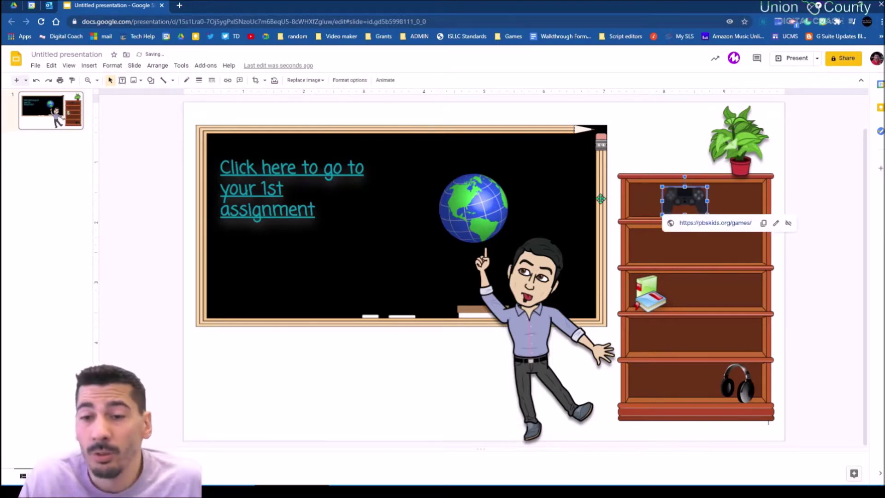
click(393, 363)
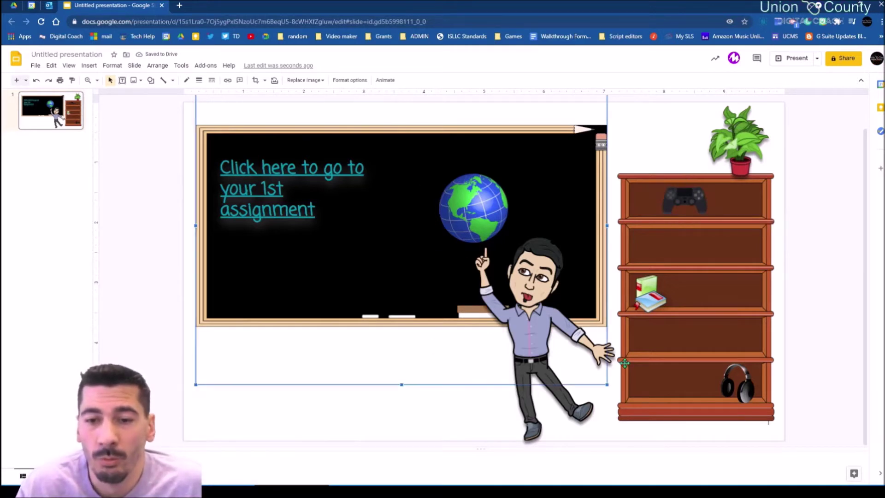
click(436, 422)
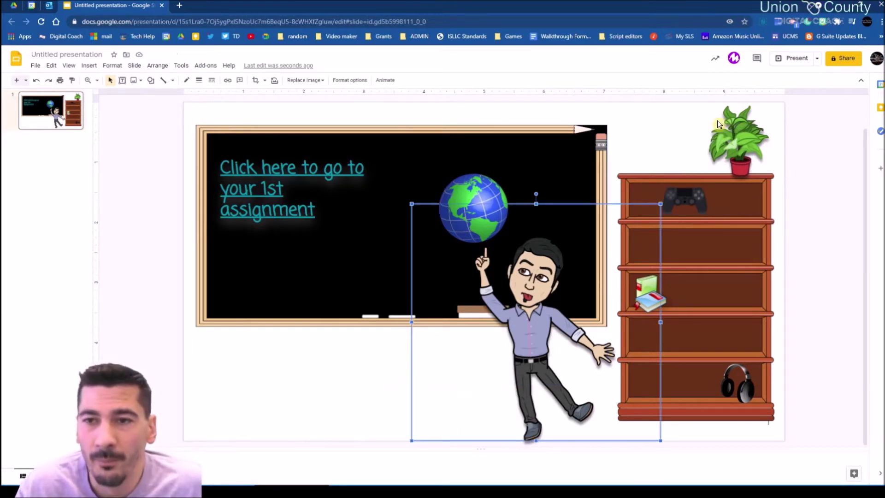
click(794, 64)
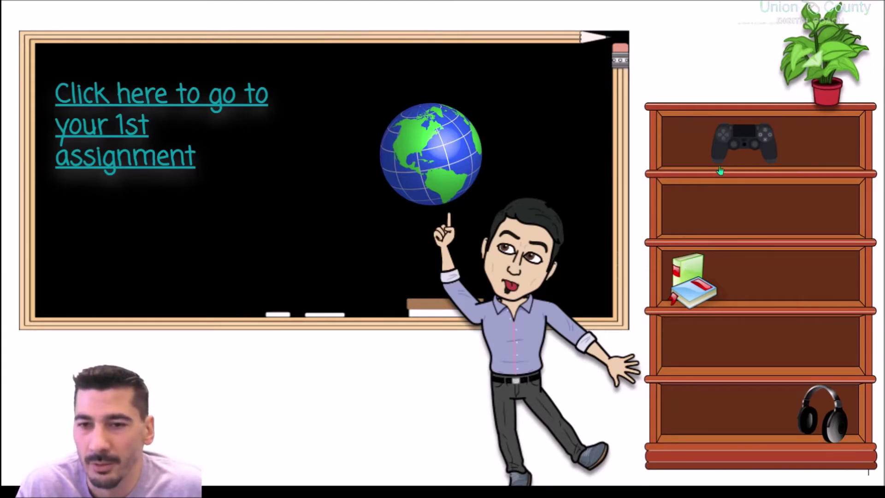
Follow the controller's link to the PBS Kids games page, then close that tab.
click(716, 151)
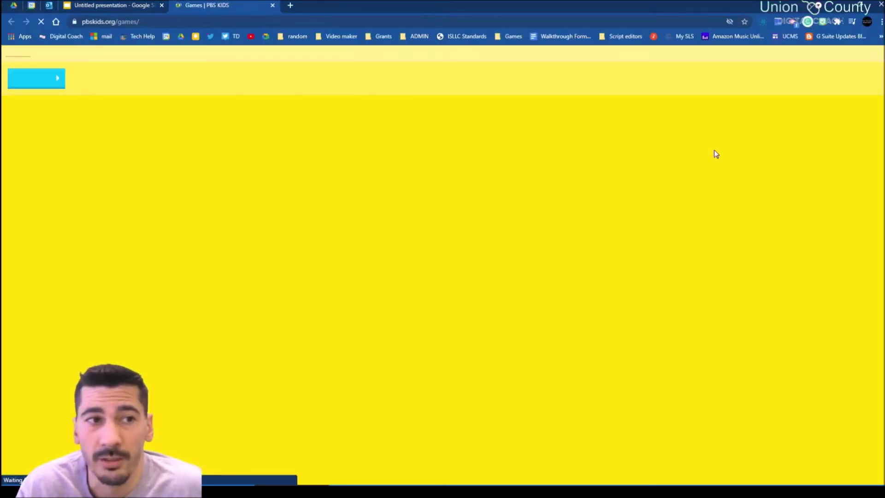
click(272, 9)
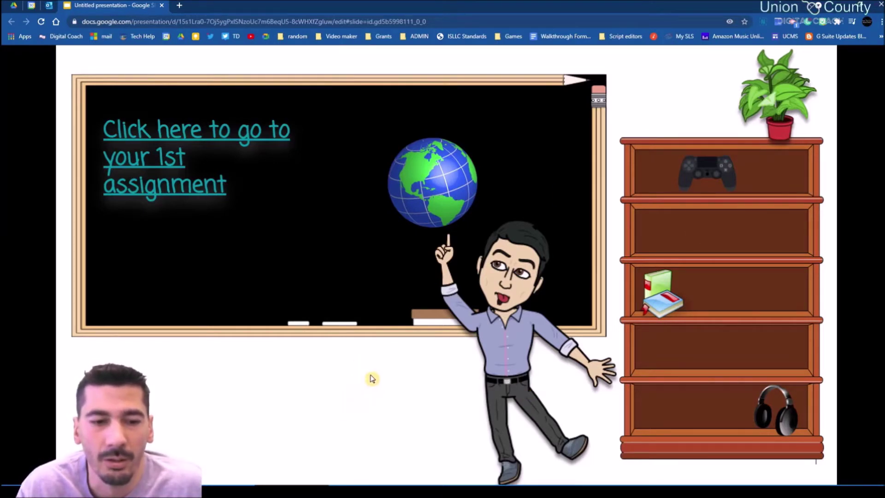
Leave the slideshow, select every classroom object with Ctrl+A, copy them and delete them.
key(Escape)
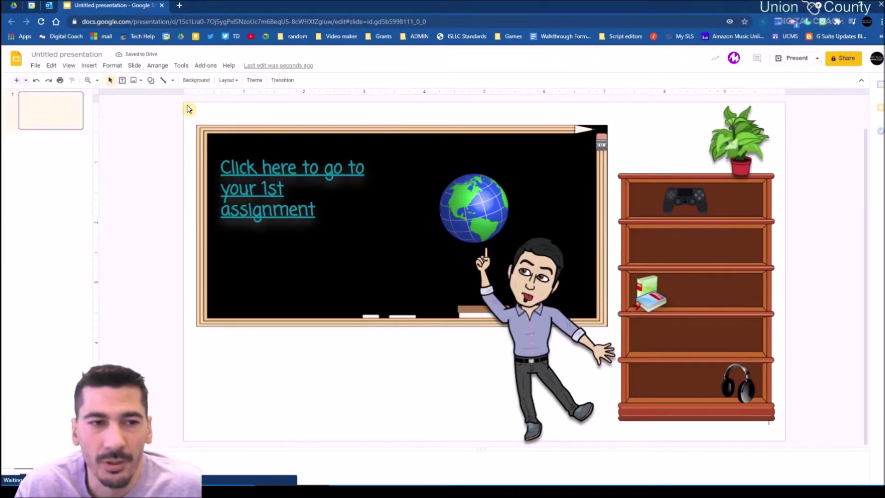
drag(189, 109, 786, 441)
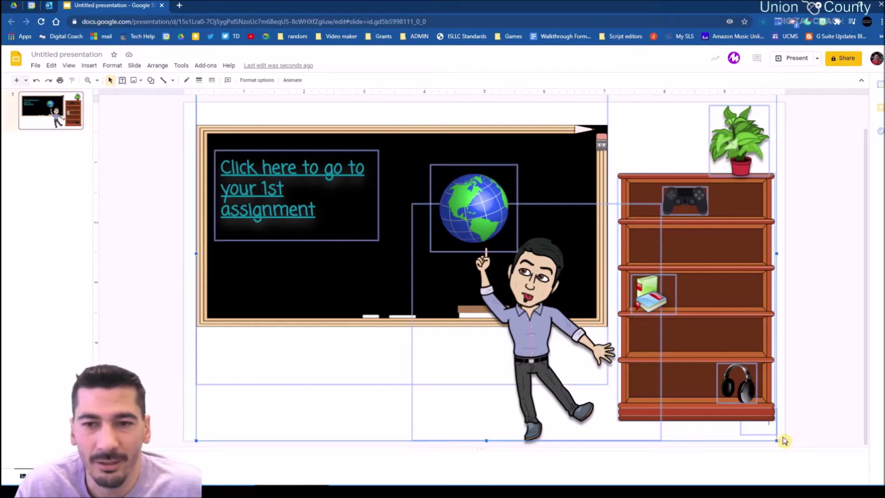
click(189, 418)
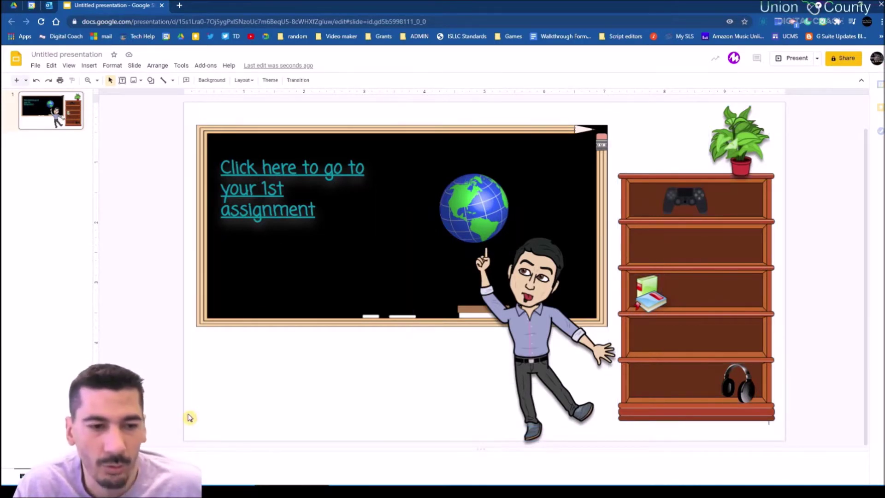
key(ctrl+a)
click(51, 67)
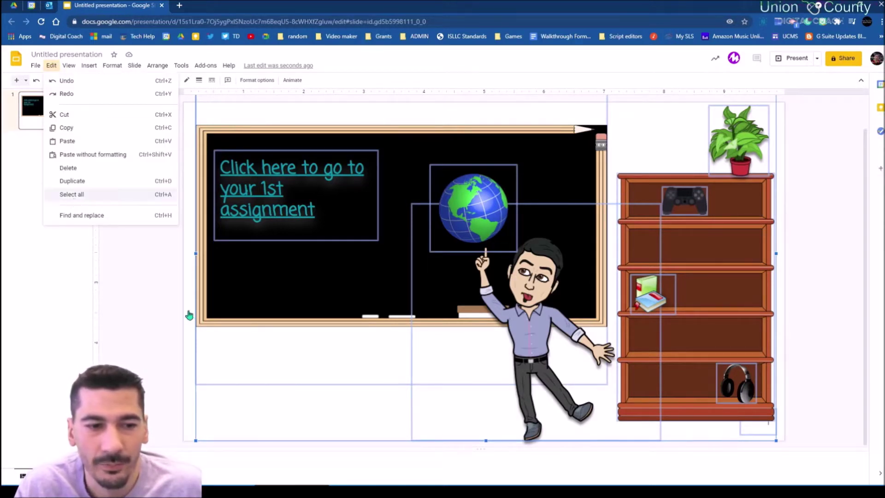
right_click(233, 295)
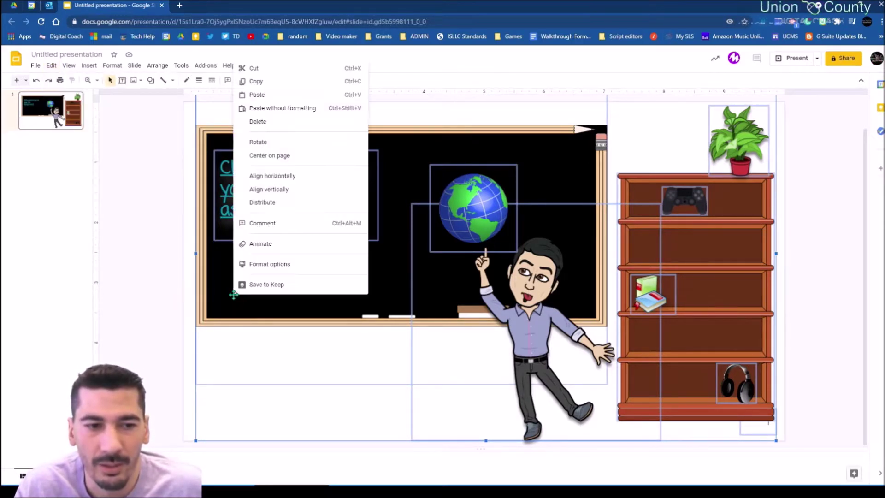
click(270, 88)
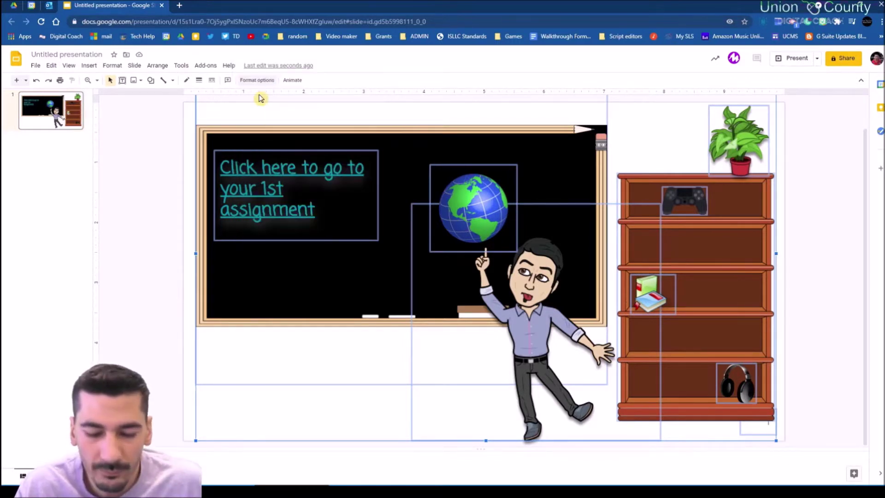
key(Delete)
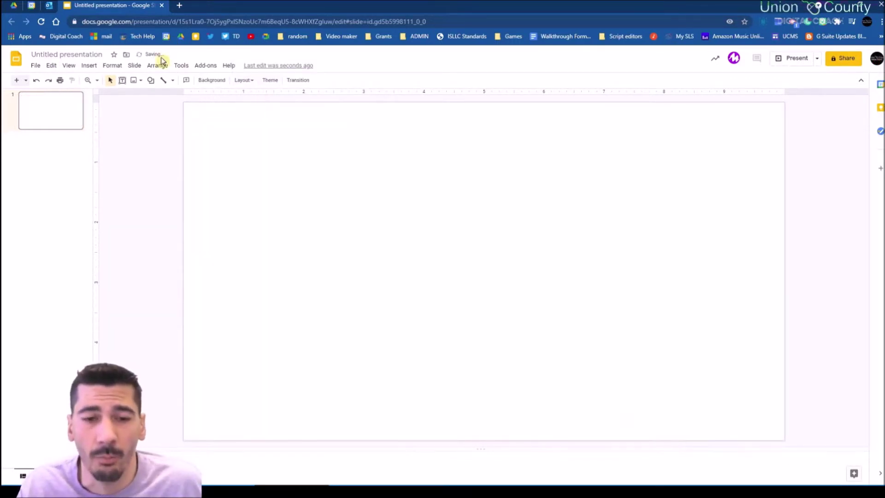
Paste the copied classroom objects onto the theme's master slide.
click(70, 67)
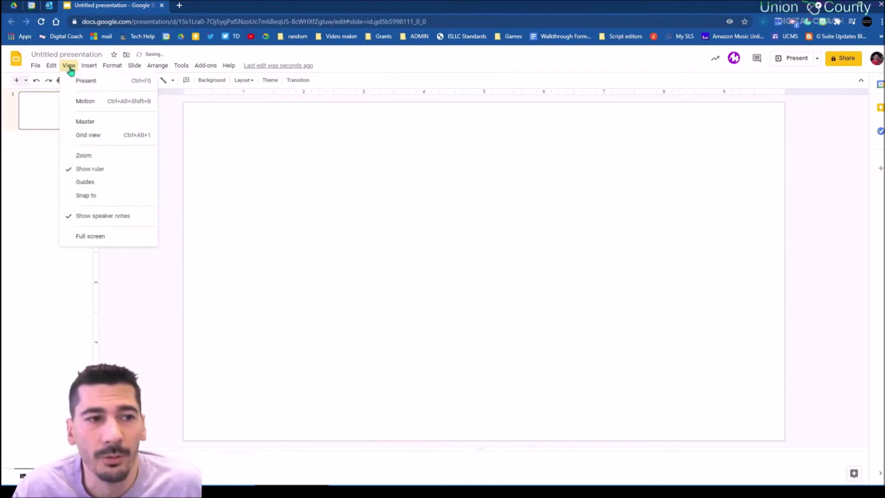
click(82, 123)
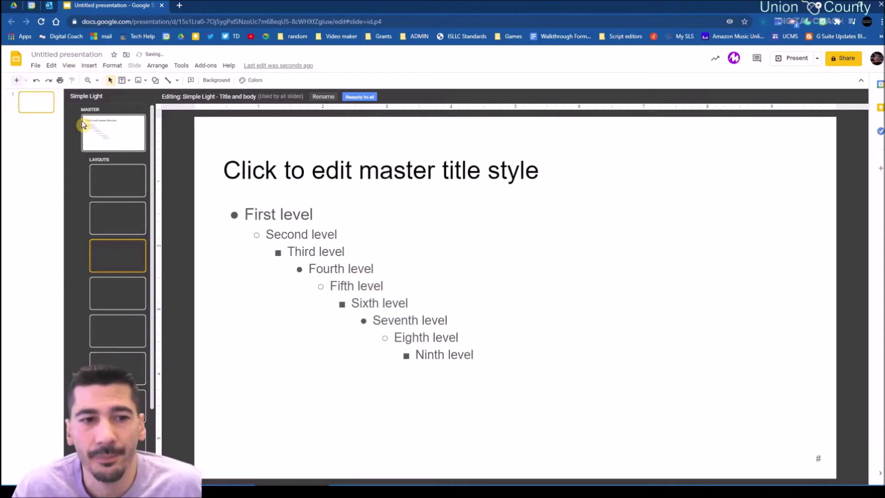
click(99, 138)
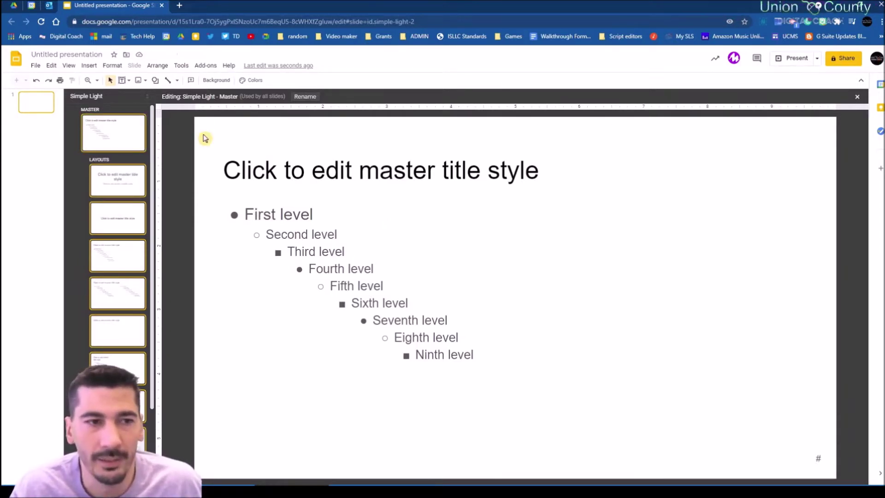
key(ctrl+v)
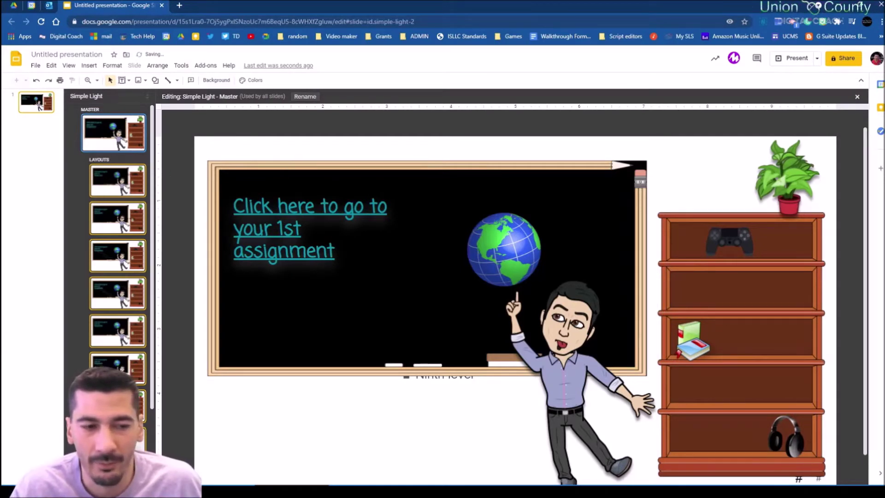
Verify the assignment text and globe links on the master, then exit master editing.
click(240, 169)
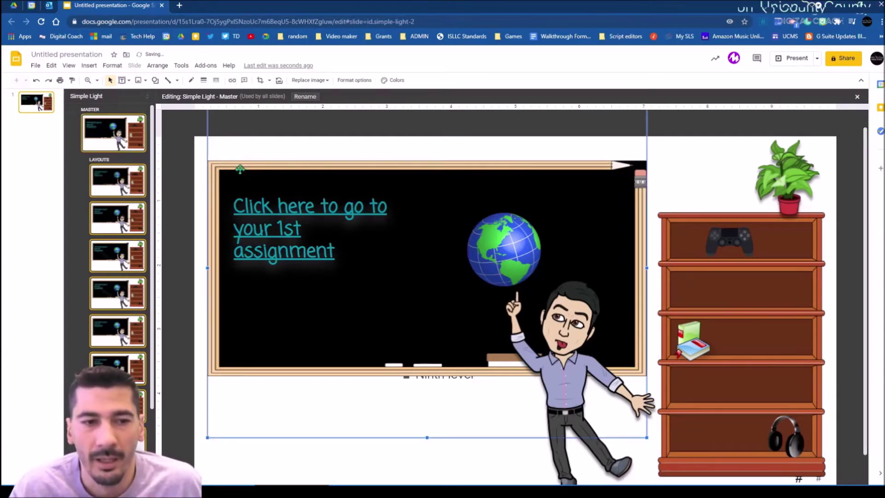
click(255, 206)
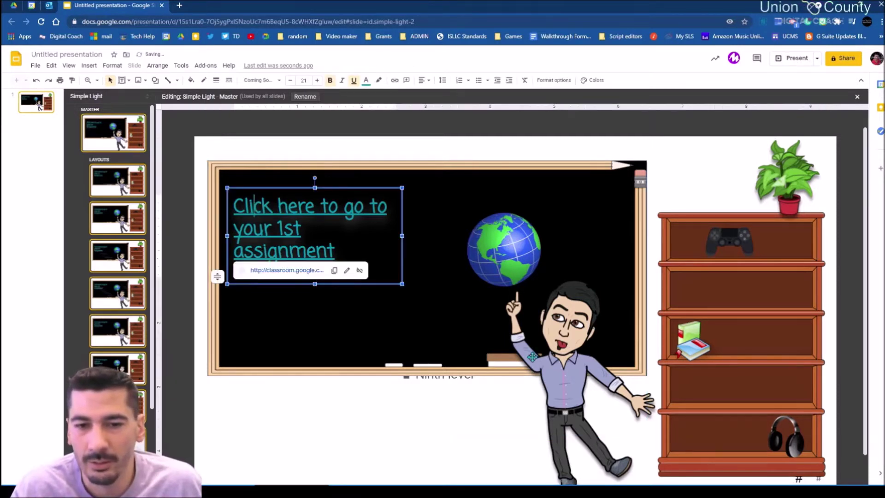
click(504, 249)
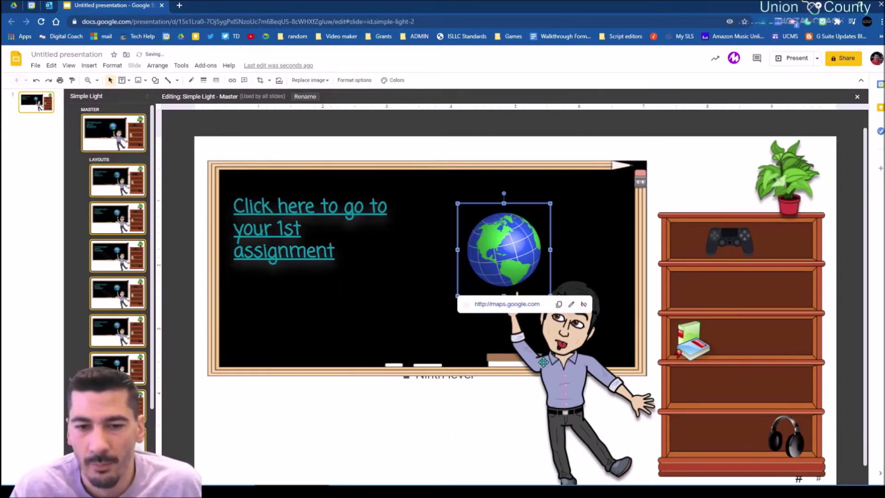
click(69, 65)
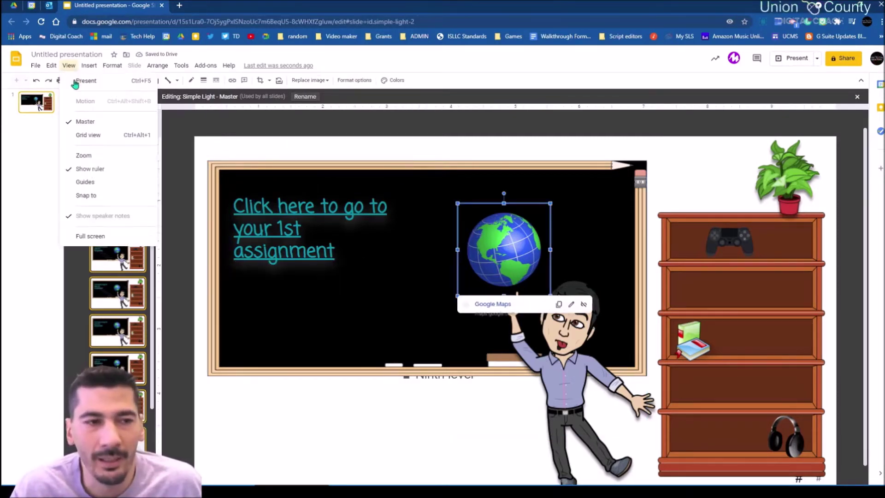
click(81, 124)
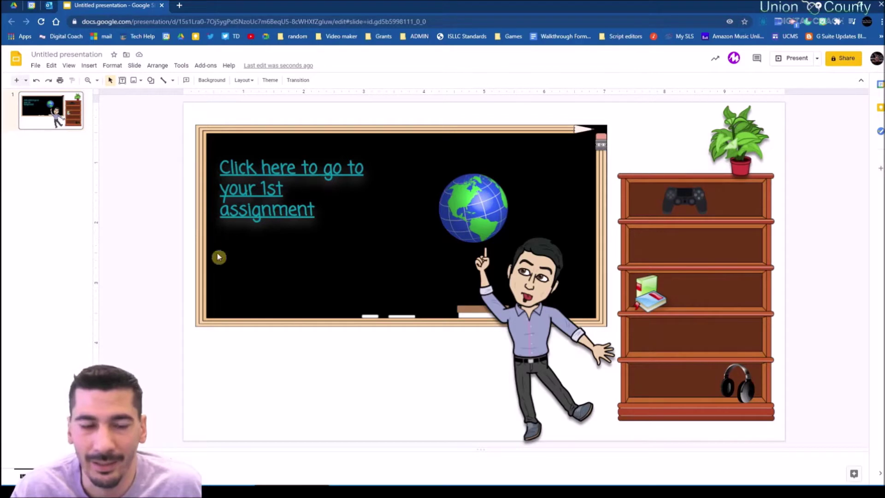
click(795, 61)
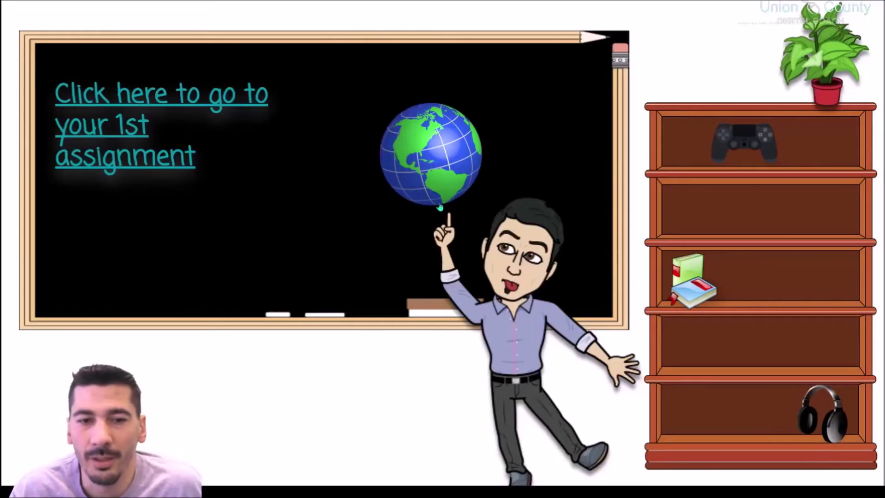
click(712, 158)
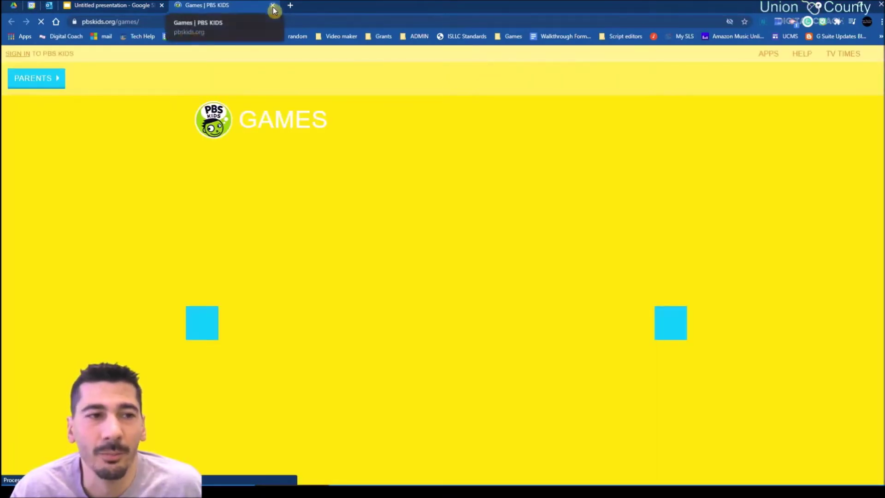
click(273, 6)
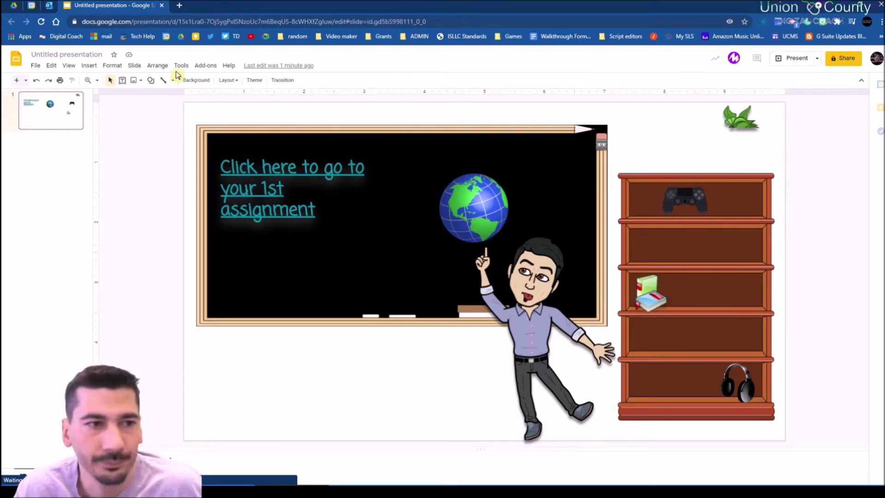
click(68, 66)
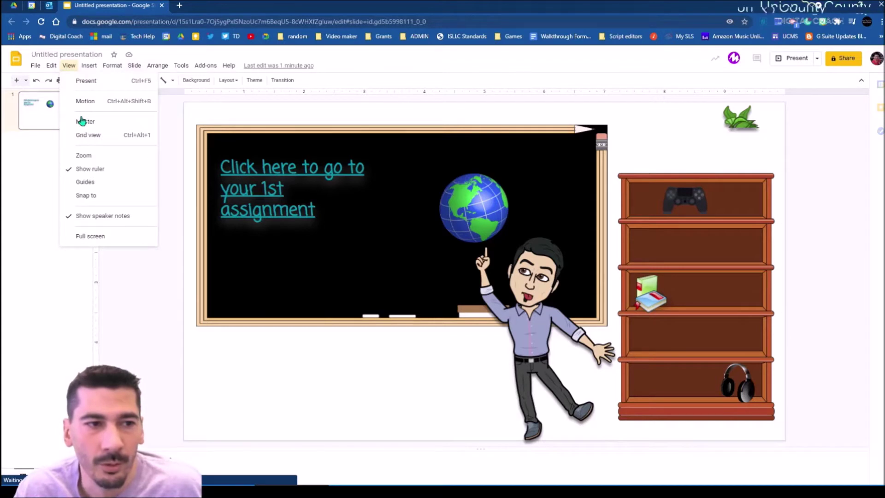
click(81, 122)
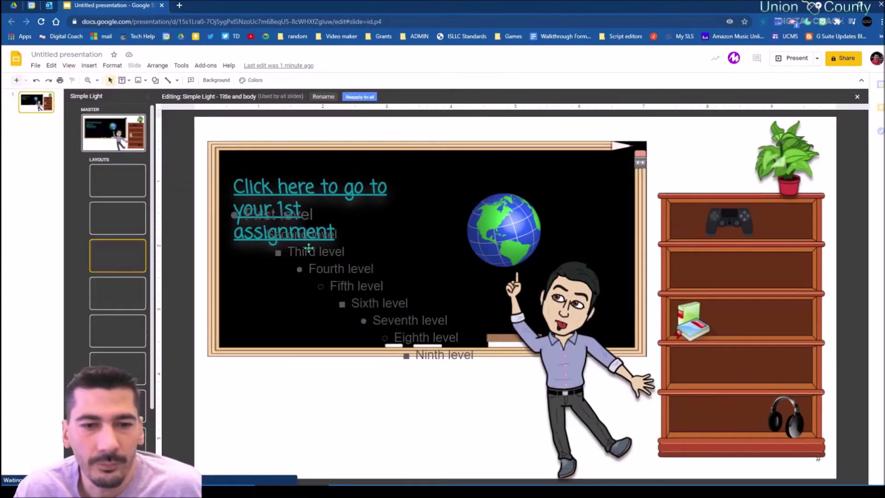
click(133, 141)
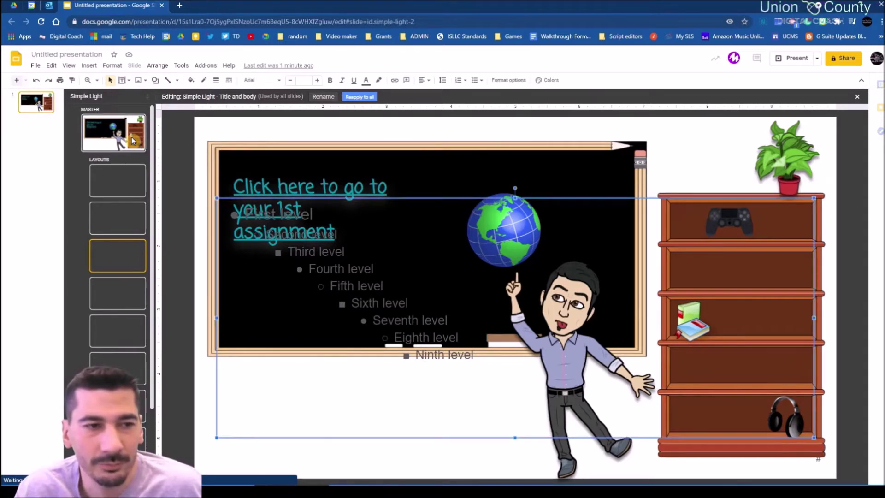
click(739, 229)
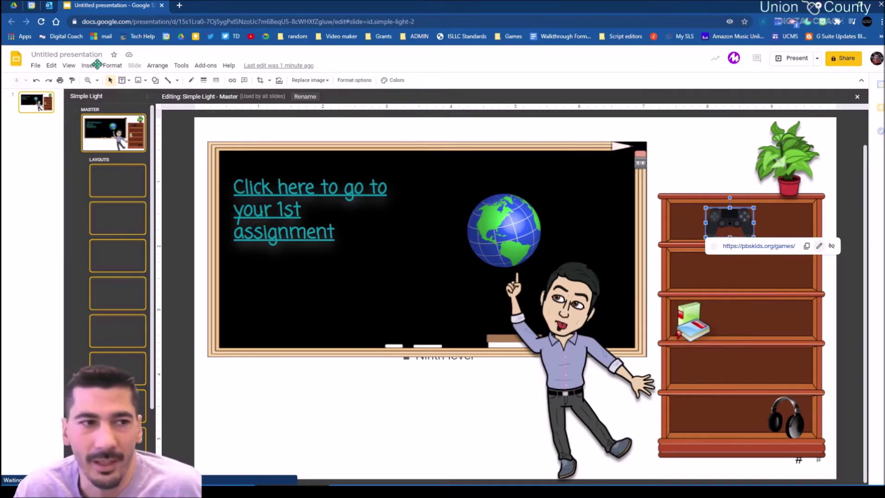
click(69, 65)
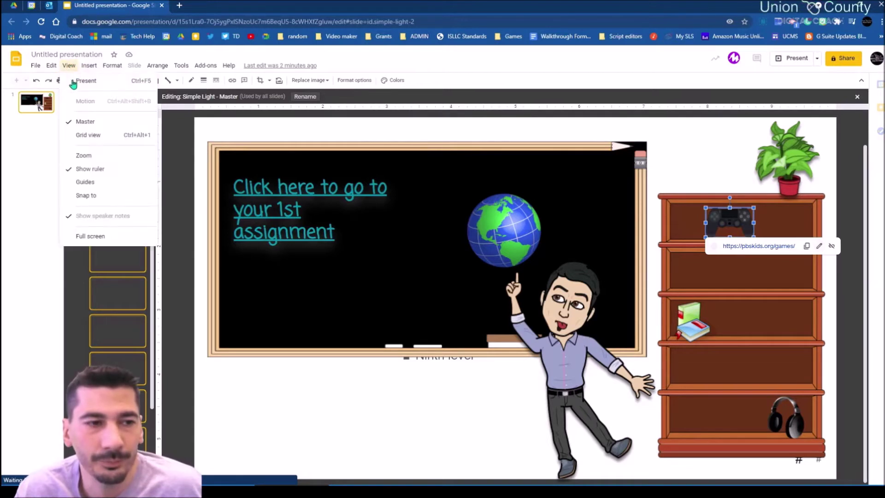
click(86, 122)
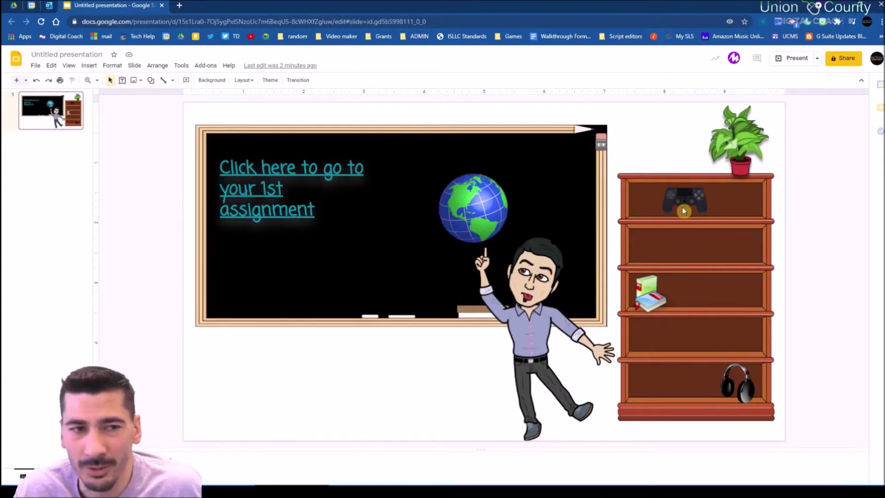
Draw a small rounded rectangle over the game controller on the top shelf.
click(151, 81)
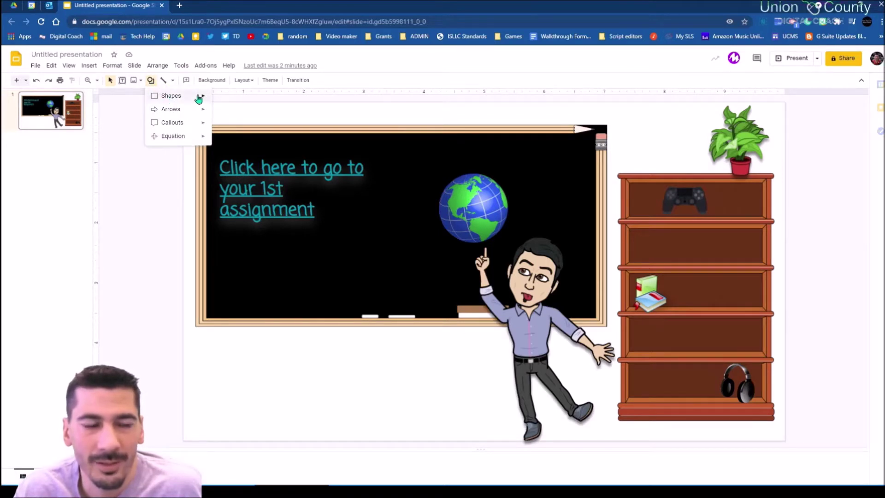
mouse_move(199, 99)
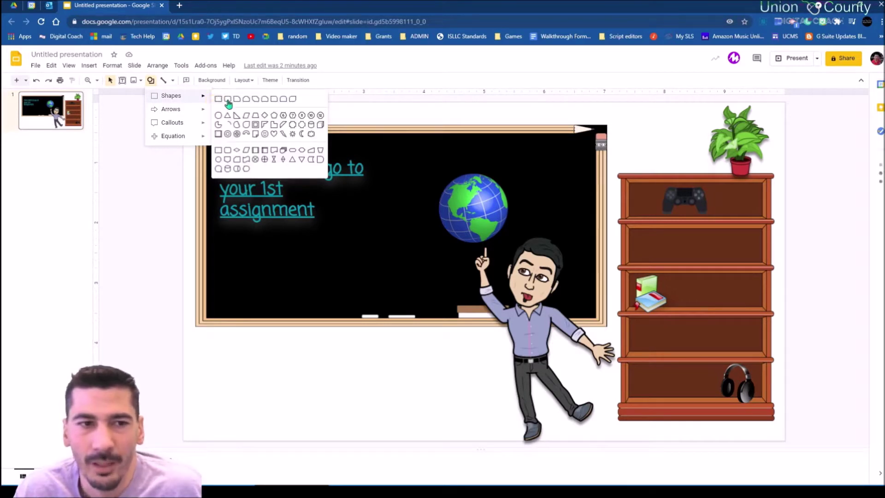
click(227, 99)
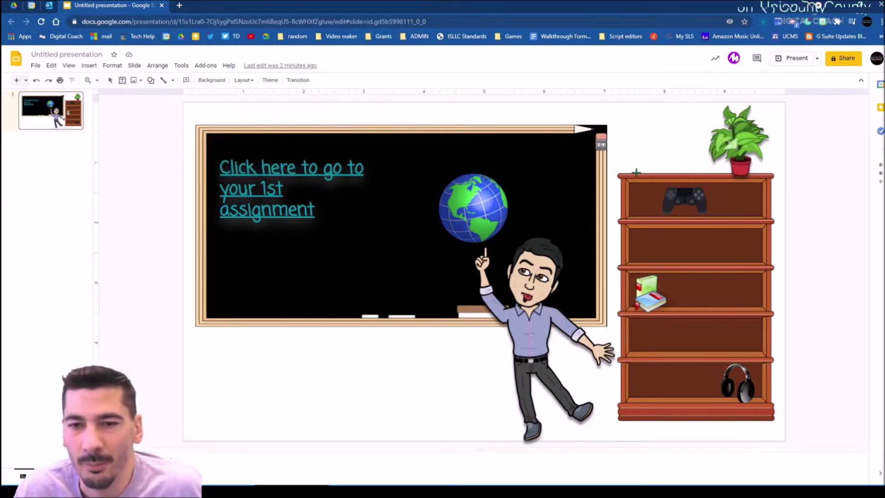
drag(716, 226, 724, 219)
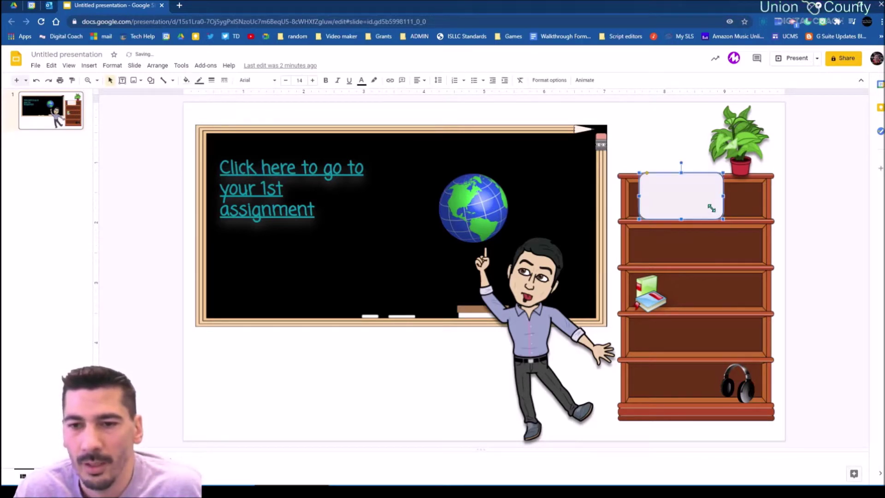
right_click(712, 208)
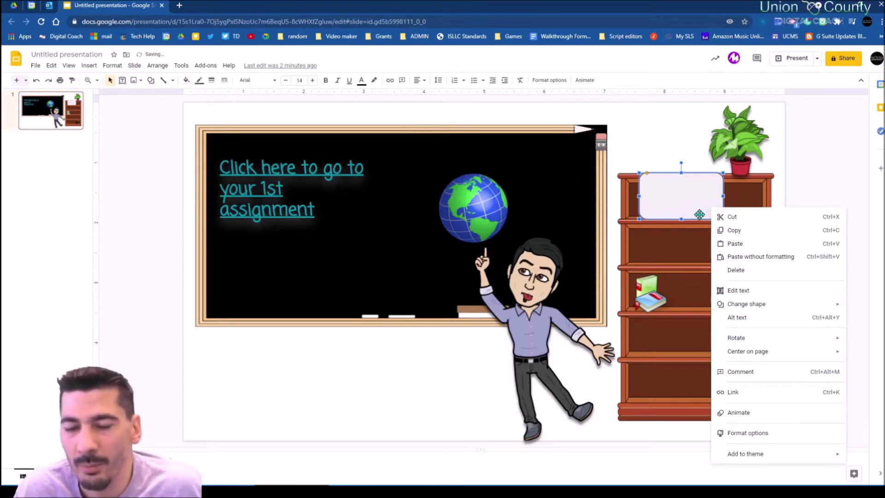
Attach a google.com link to the top-shelf rectangle using the Google suggestion, then reselect it.
click(735, 394)
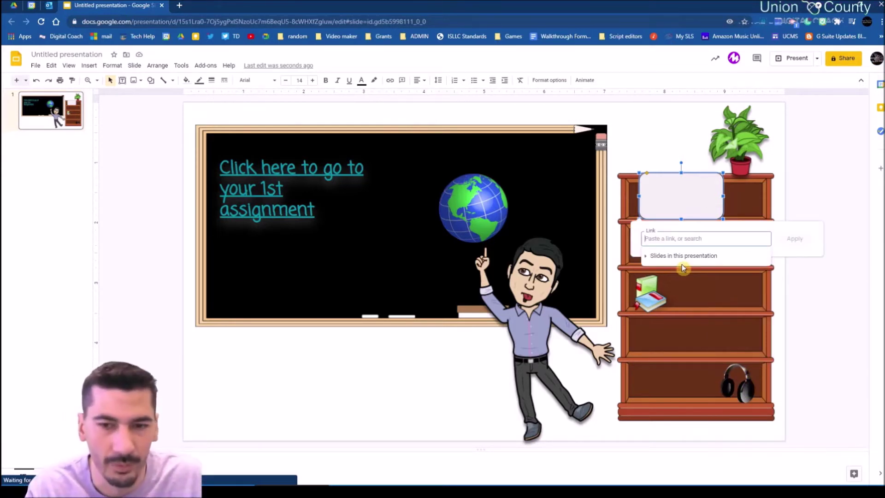
text(google)
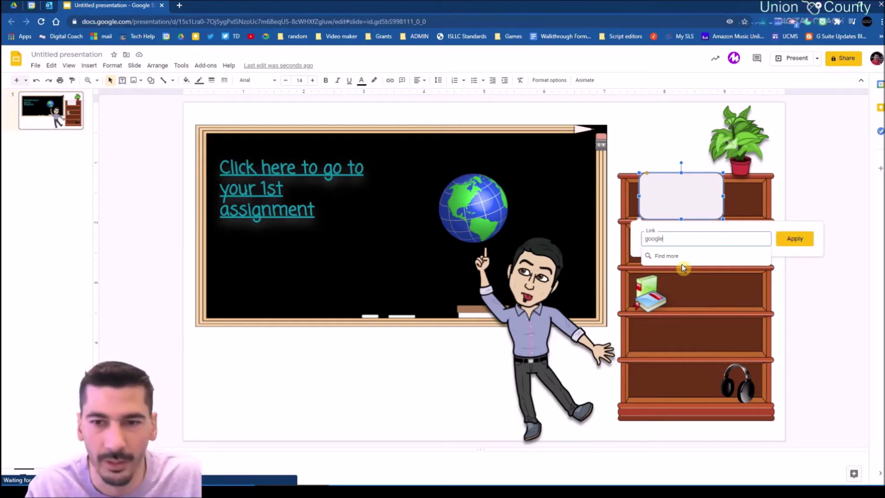
text(.com)
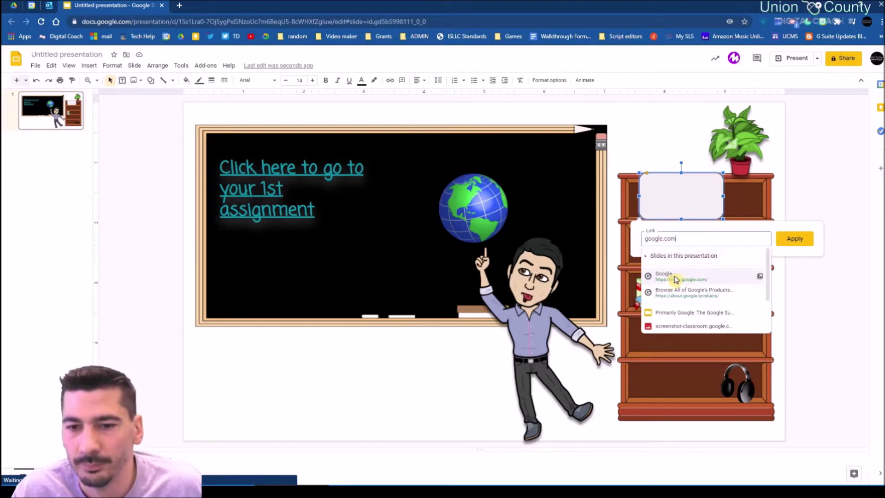
click(717, 276)
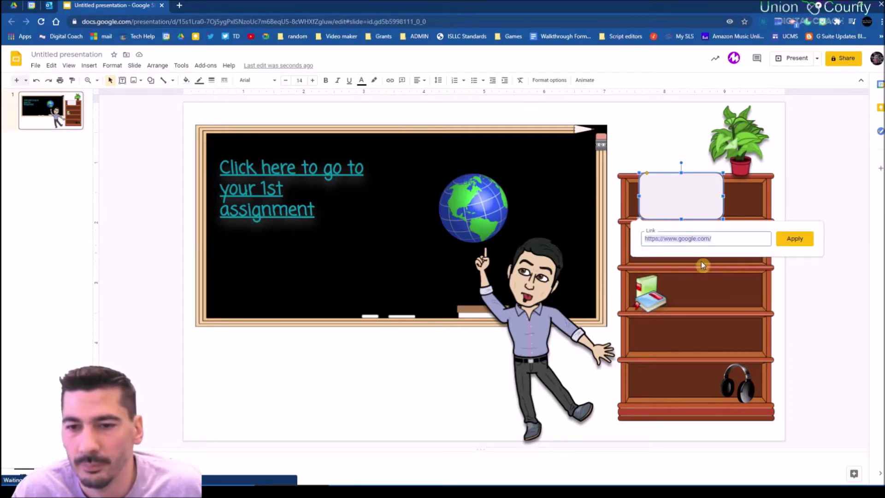
click(791, 243)
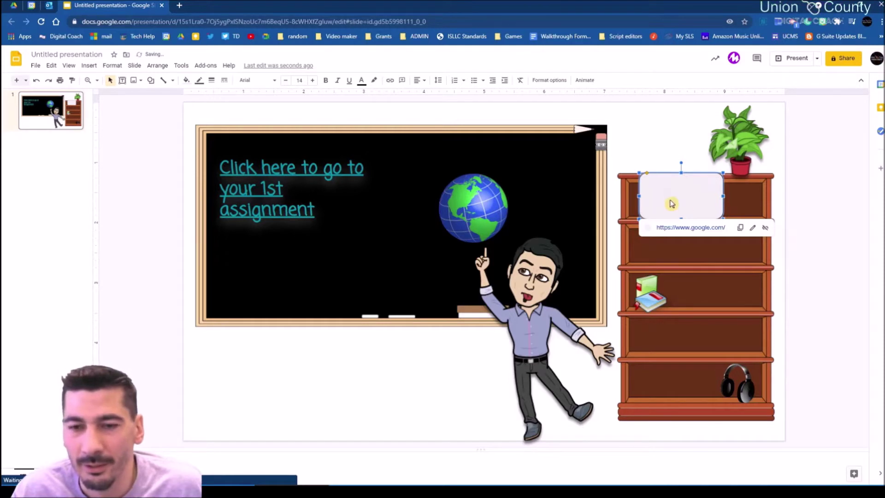
key(Escape)
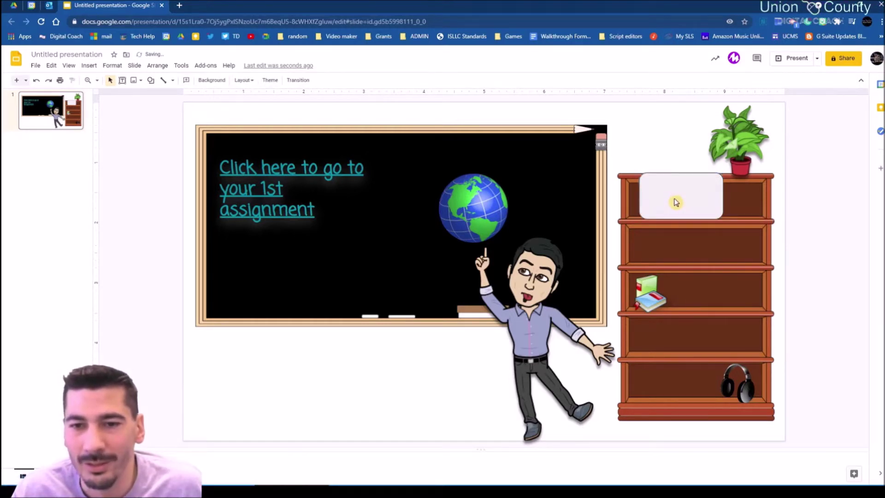
click(670, 201)
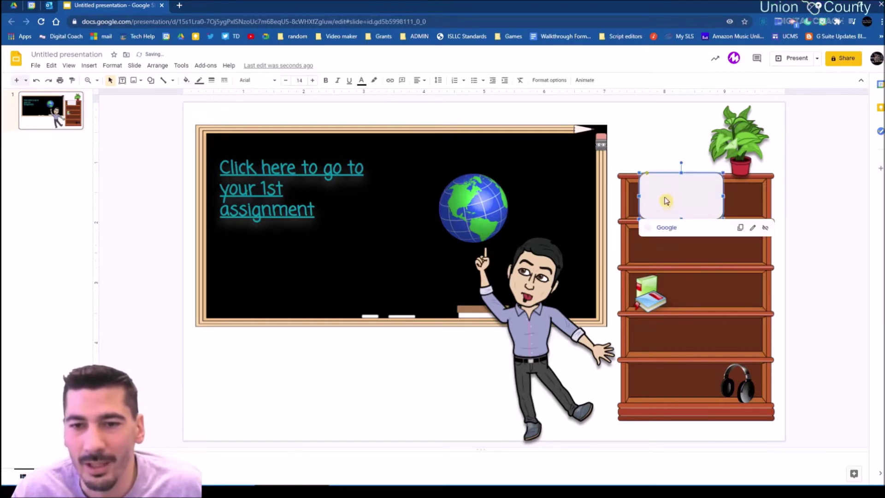
Make the rectangle's fill and border transparent so it becomes invisible.
click(186, 81)
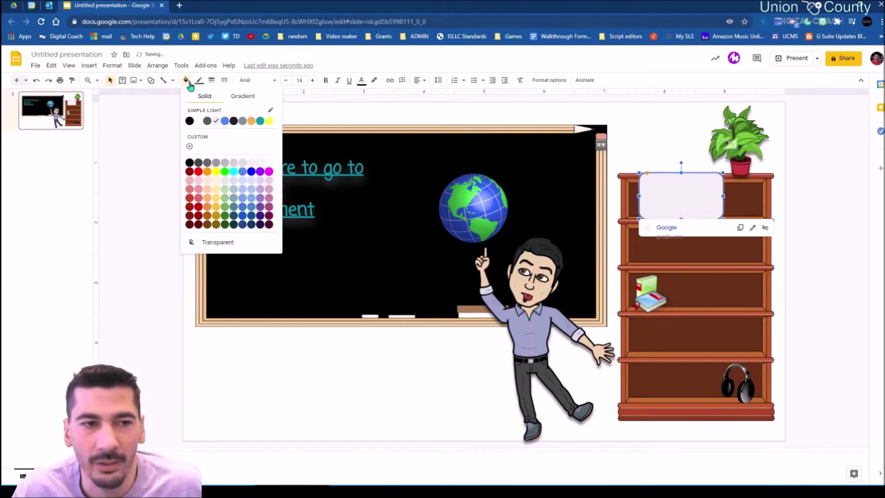
click(201, 246)
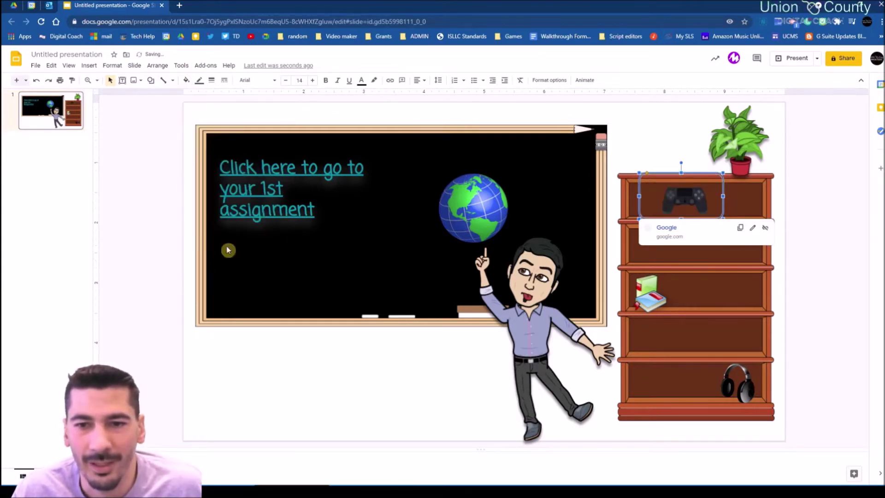
click(199, 81)
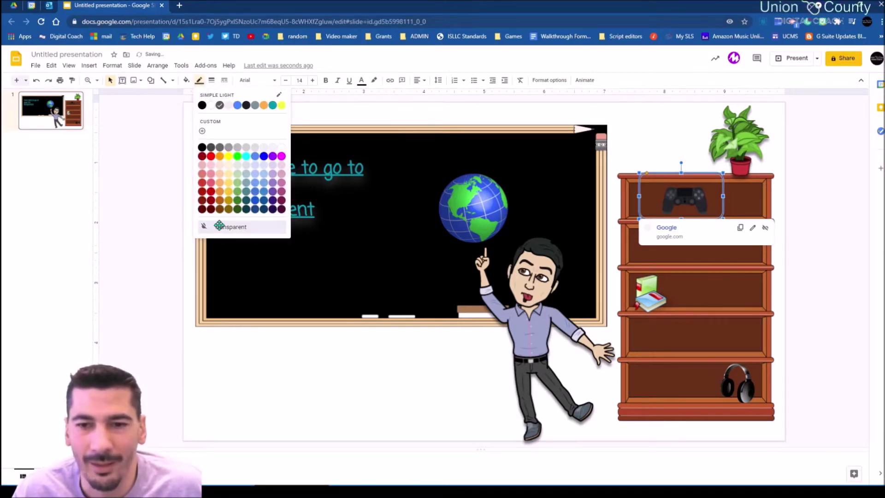
click(219, 227)
click(696, 197)
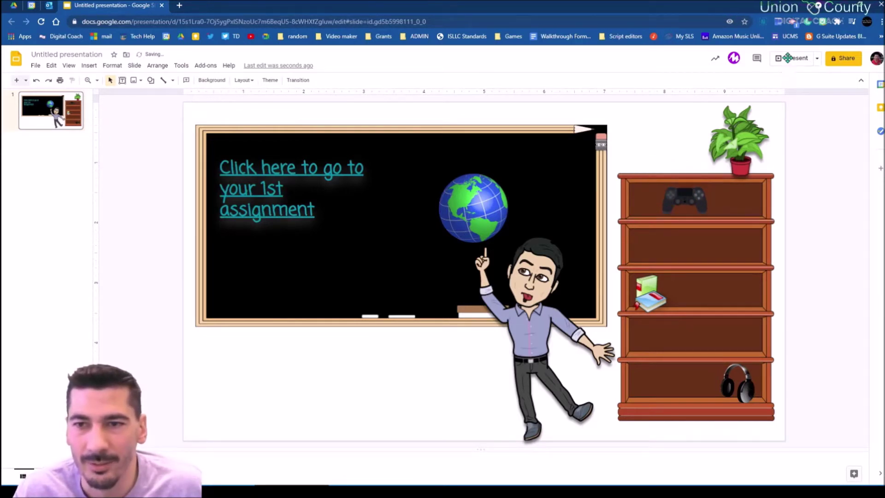
click(690, 198)
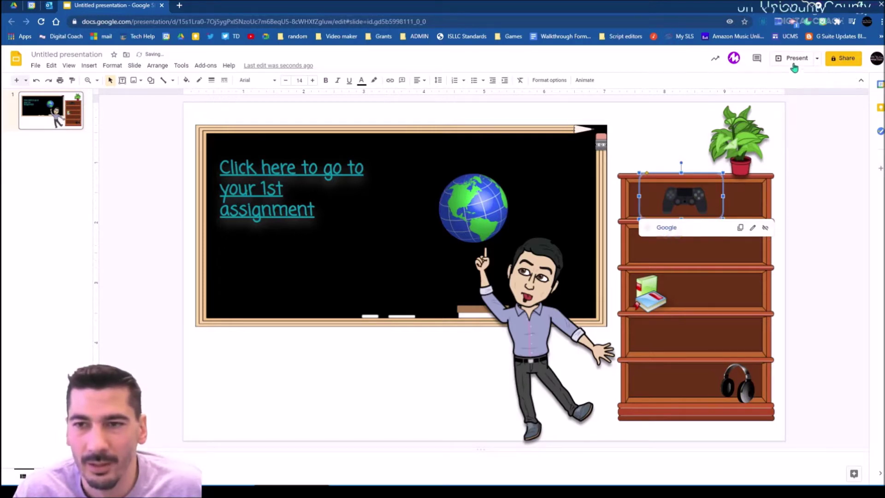
click(794, 63)
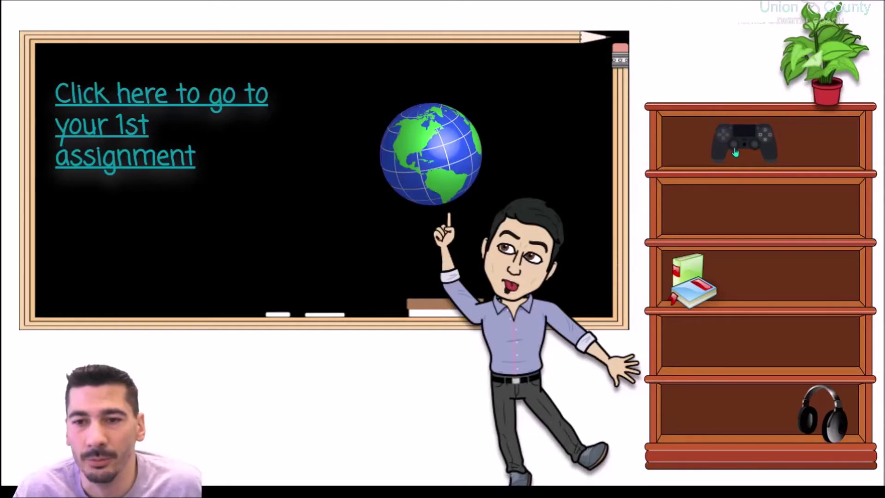
click(735, 153)
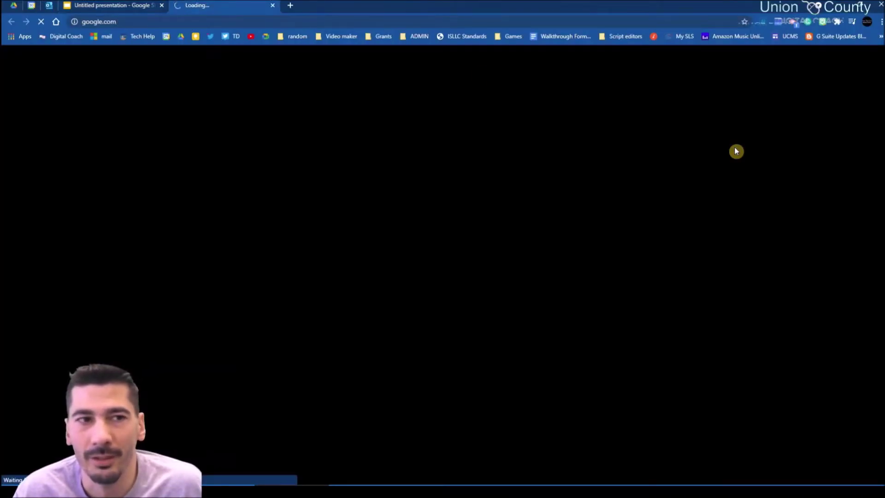
click(272, 5)
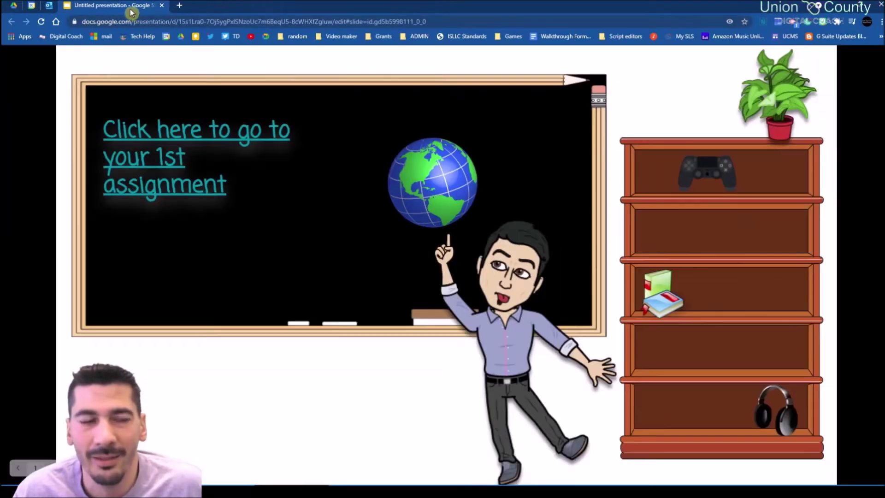
click(695, 176)
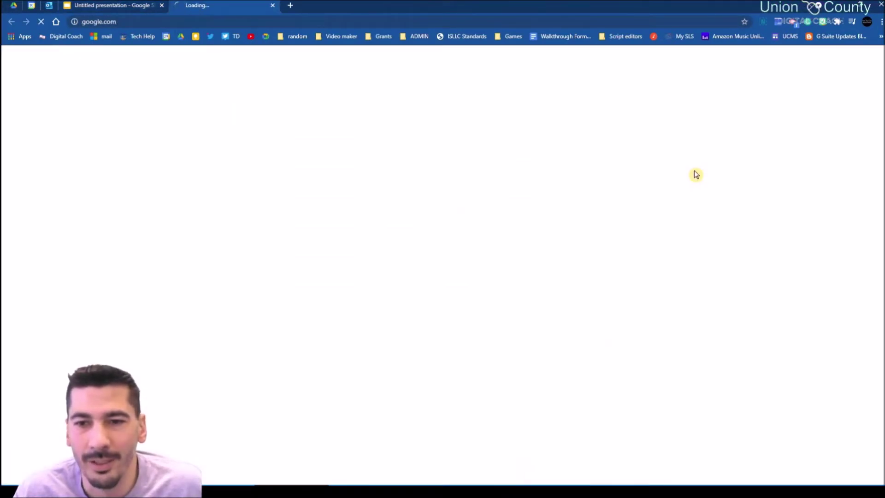
click(270, 6)
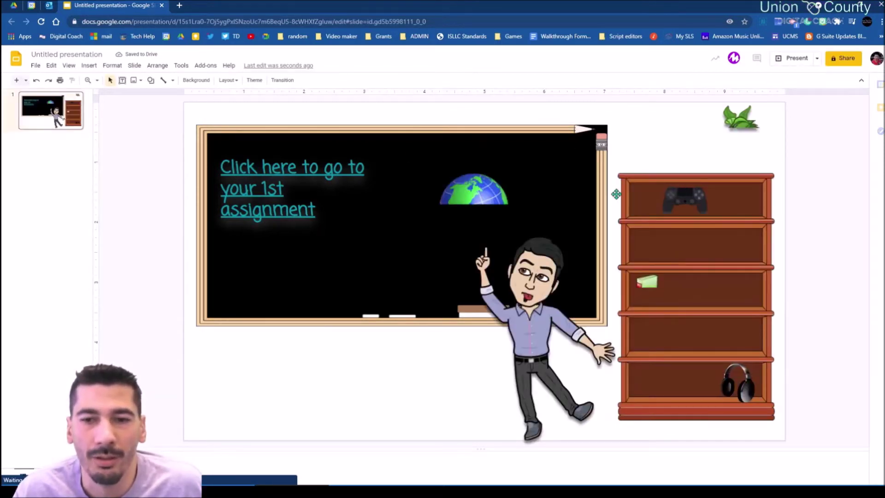
Check the controller's google.com link popup, then deselect it.
click(678, 195)
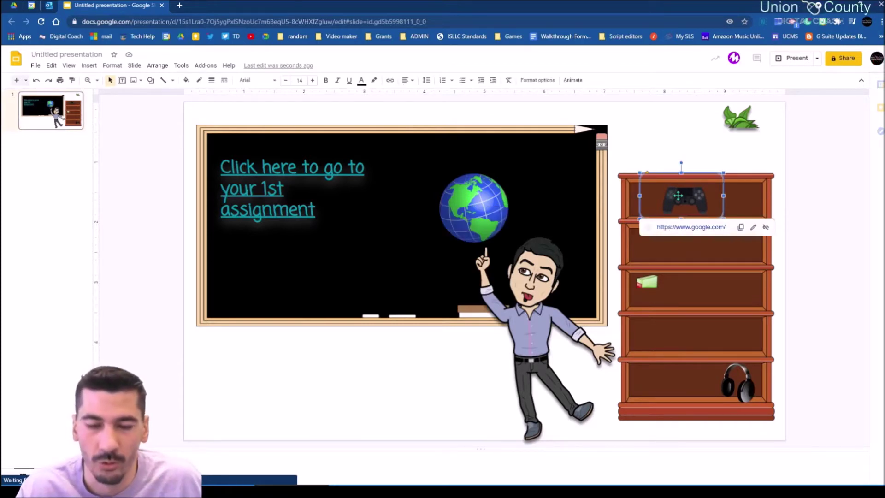
click(679, 199)
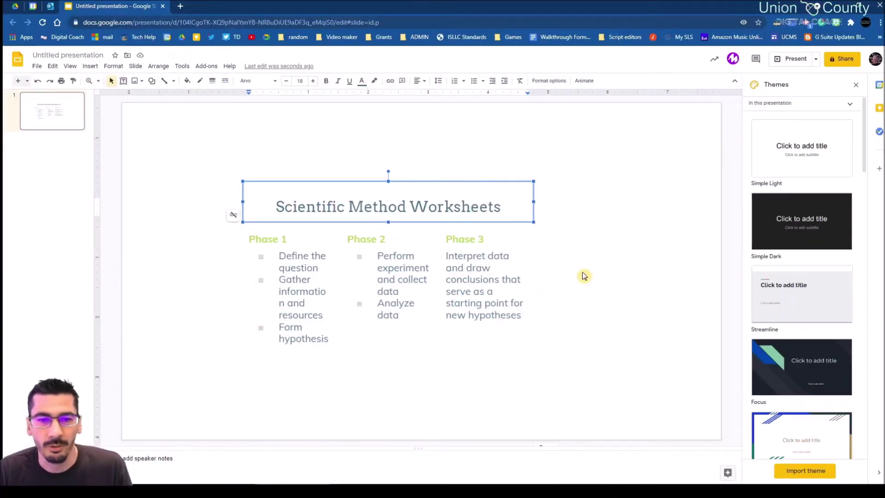
Select the Phase 1 bullet text, through the hypothesis step, and copy it.
click(28, 85)
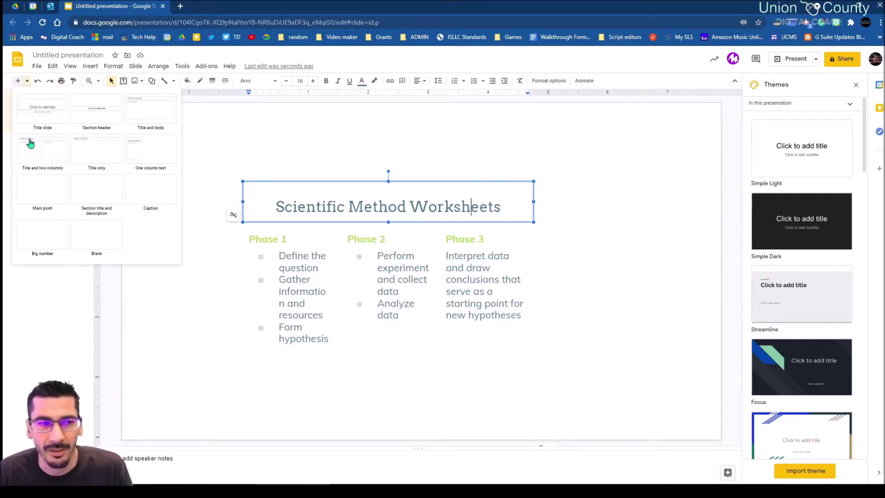
click(202, 349)
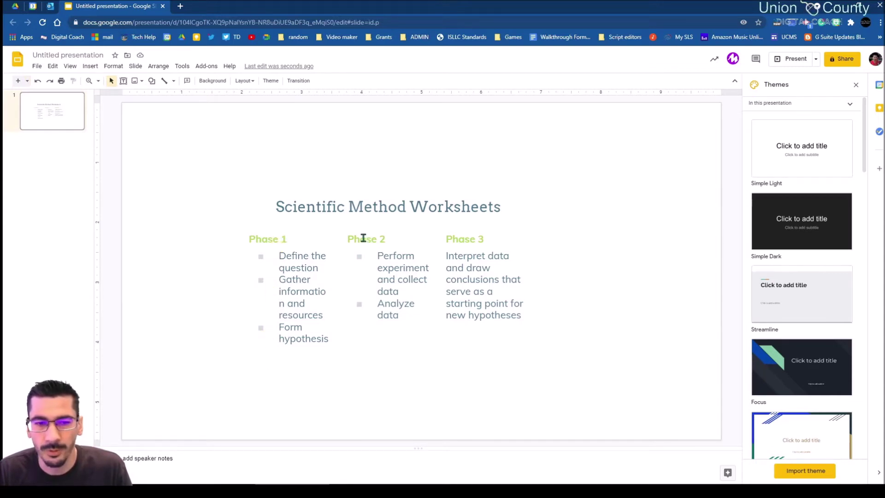
click(332, 340)
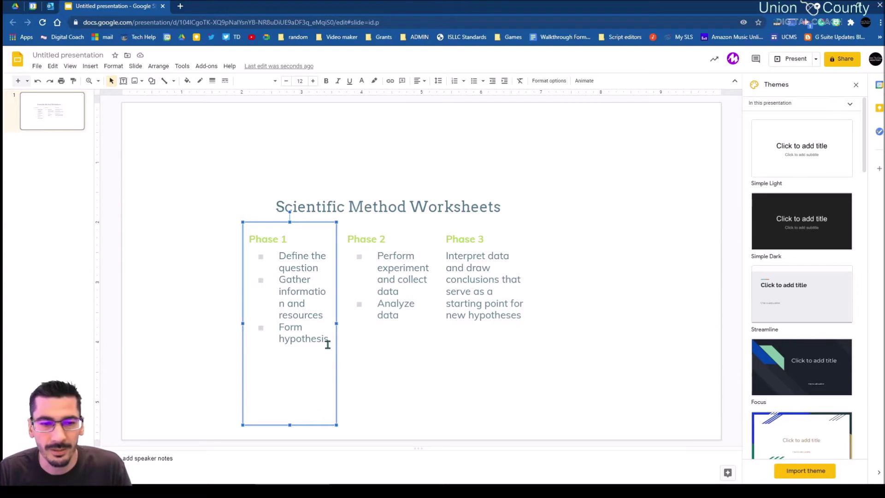
double_click(327, 341)
click(330, 342)
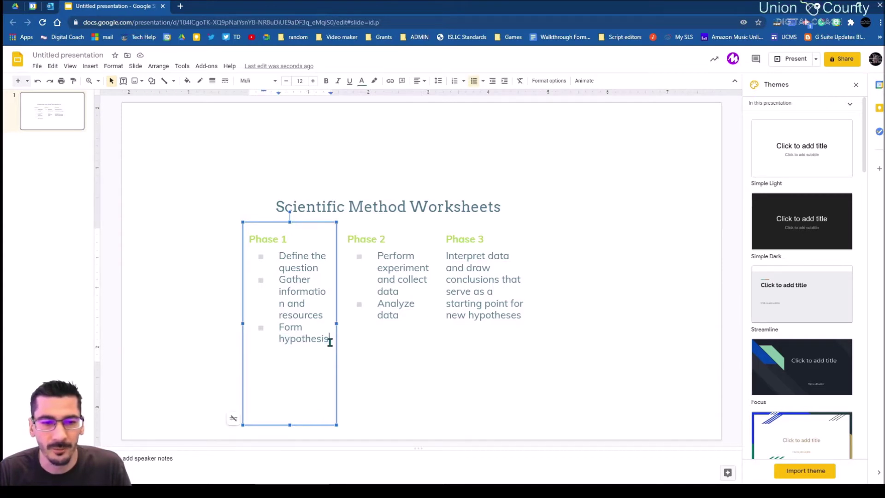
shift+click(276, 267)
shift+click(273, 255)
key(ctrl+c)
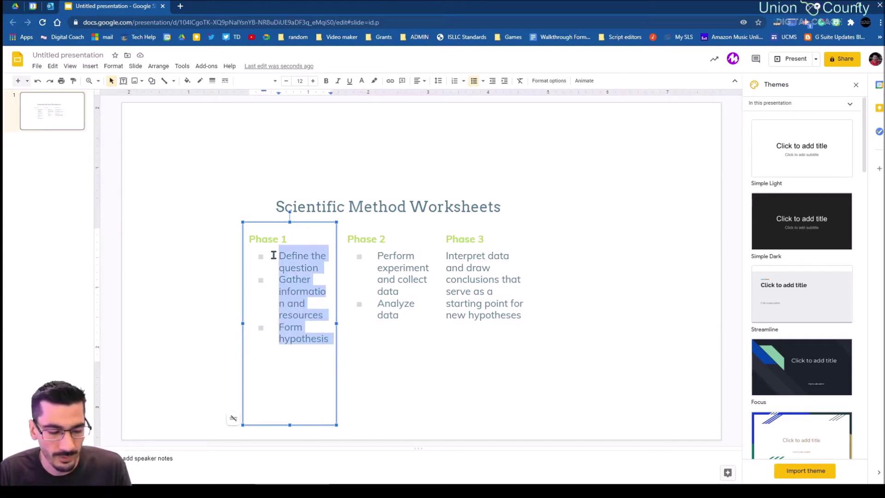
right_click(302, 283)
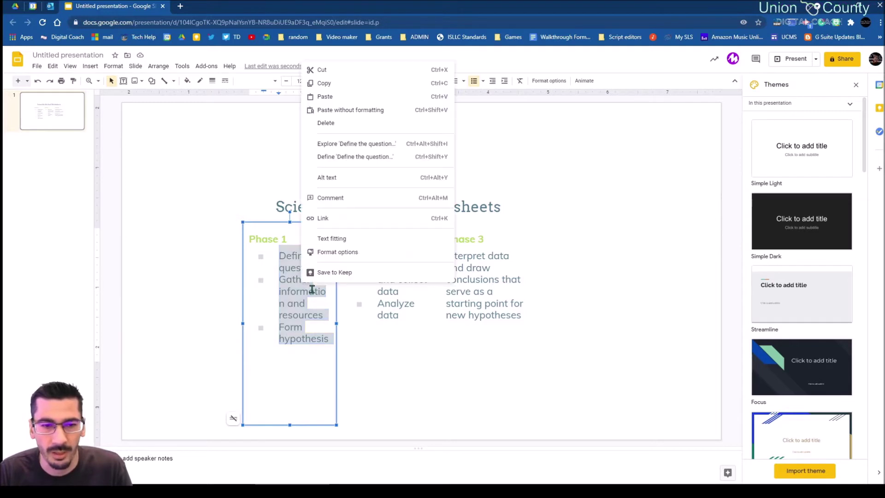
key(Escape)
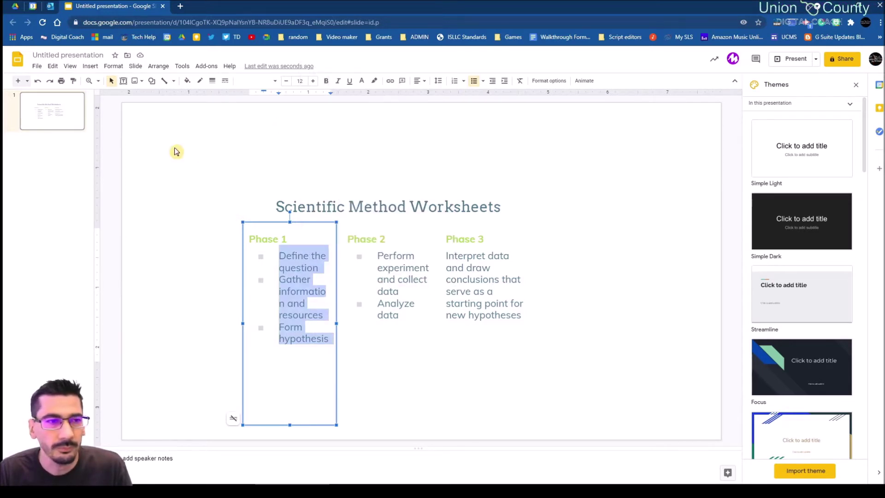
key(Left)
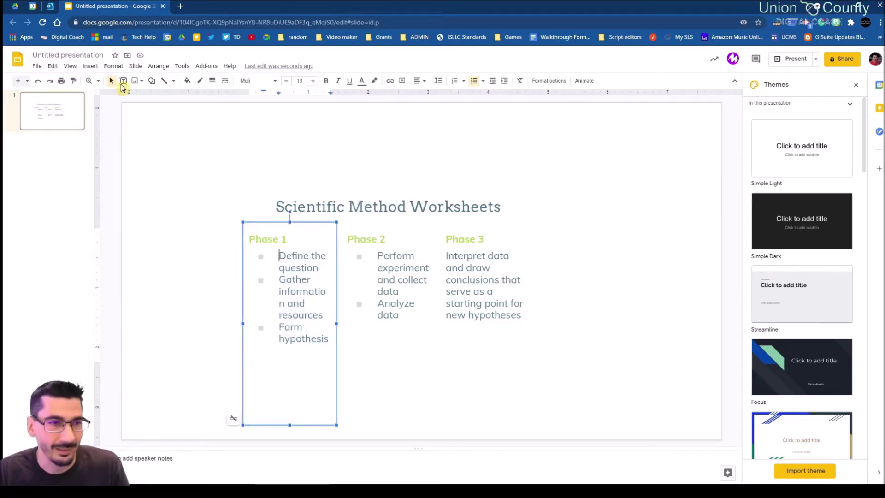
In the master editor, delete the Section header and following layouts, then add a new custom layout.
click(70, 67)
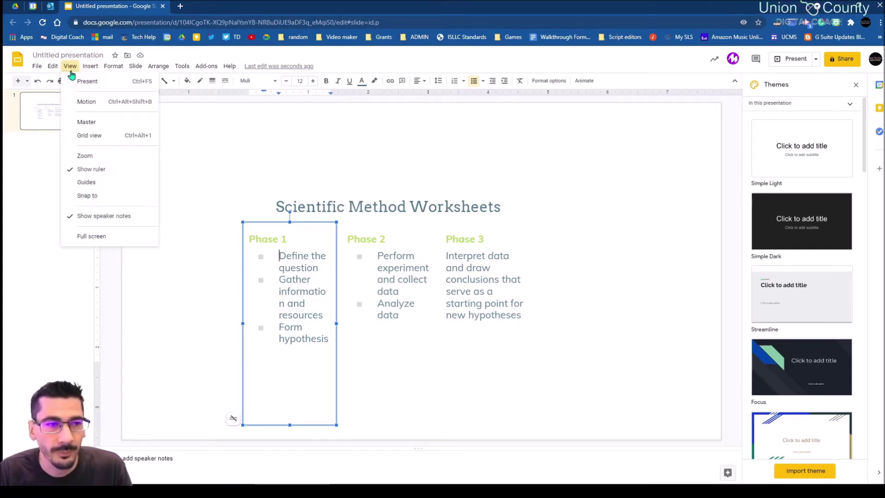
click(84, 124)
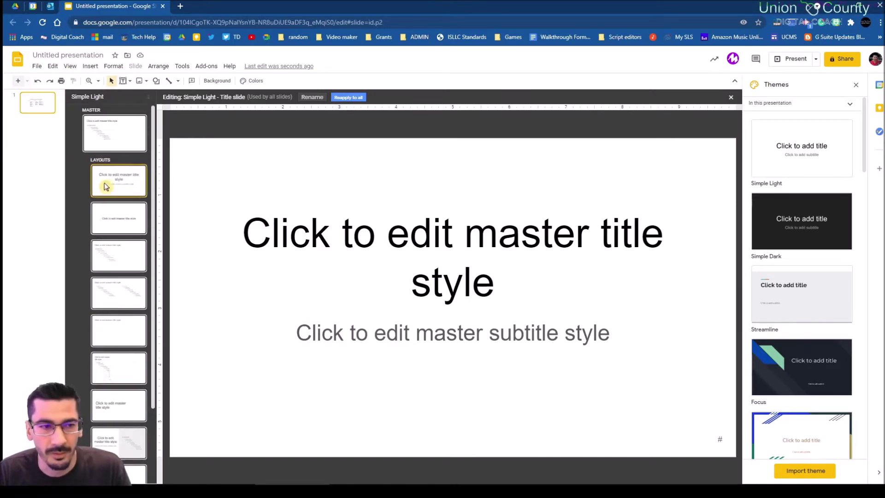
click(116, 219)
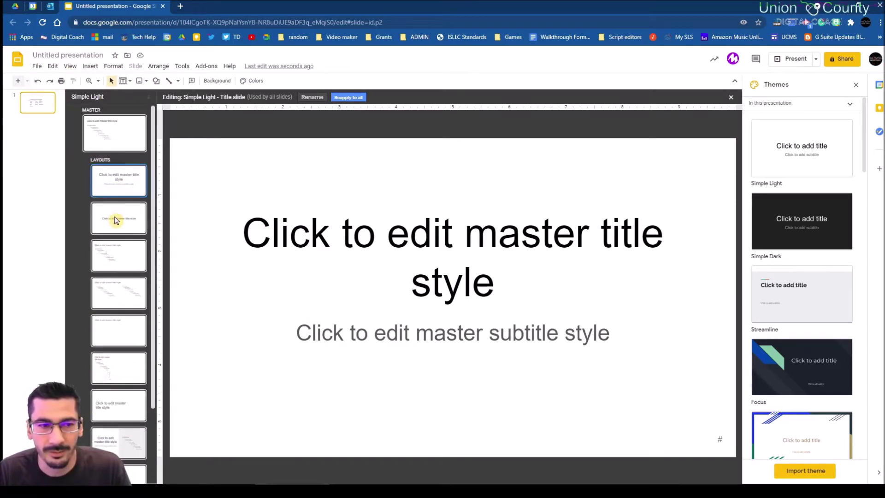
key(Delete)
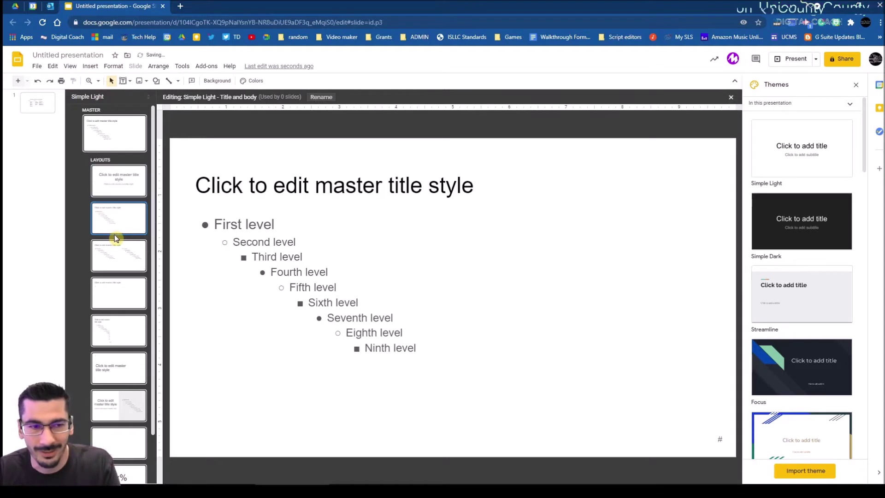
key(Delete)
key(Delete)
key(Delete)
key(Delete)
key(Delete)
key(Delete)
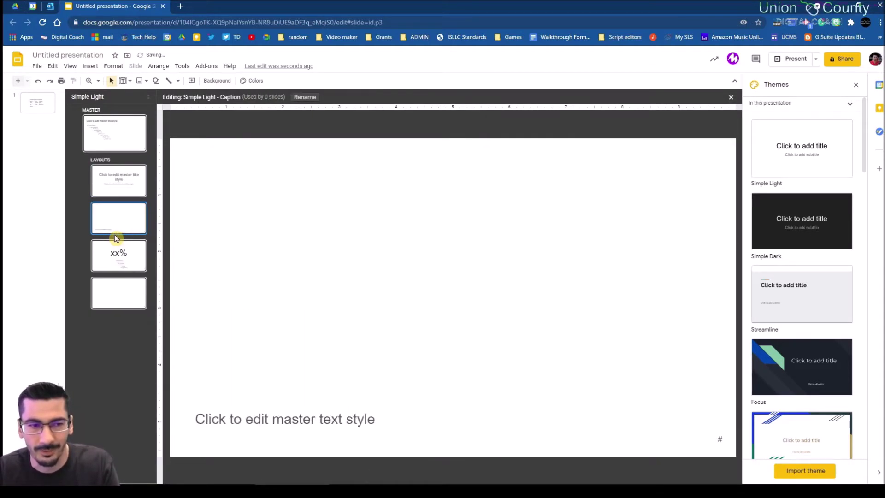
key(Delete)
key(Delete)
key(Delete)
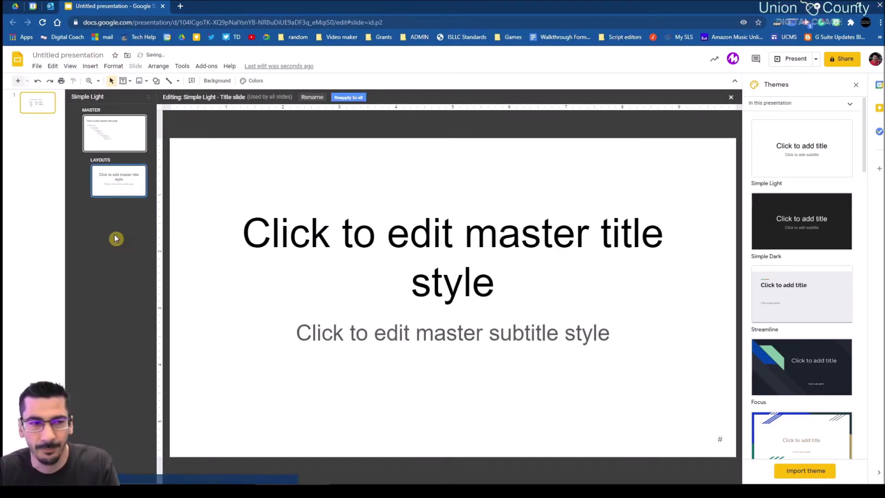
click(20, 82)
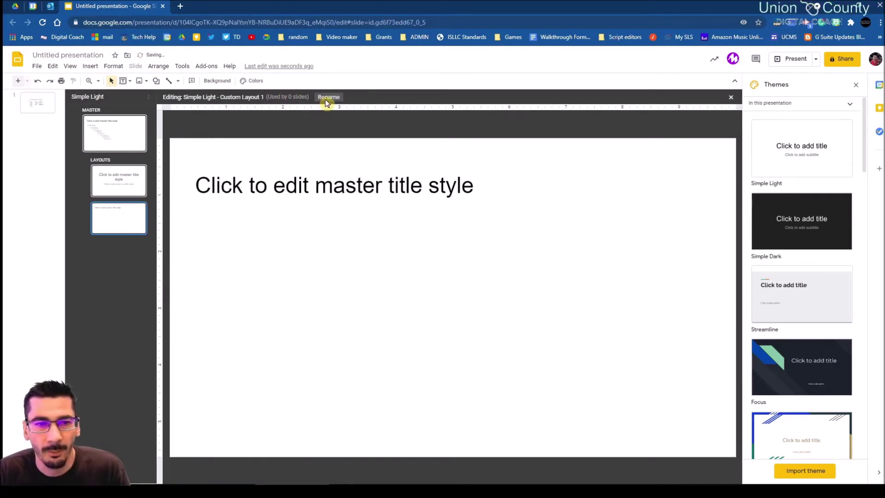
click(329, 96)
Name the new layout 'Phase 1' and delete its title placeholder, leaving the layout blank.
text(Fhase 1)
click(451, 298)
triple_click(333, 176)
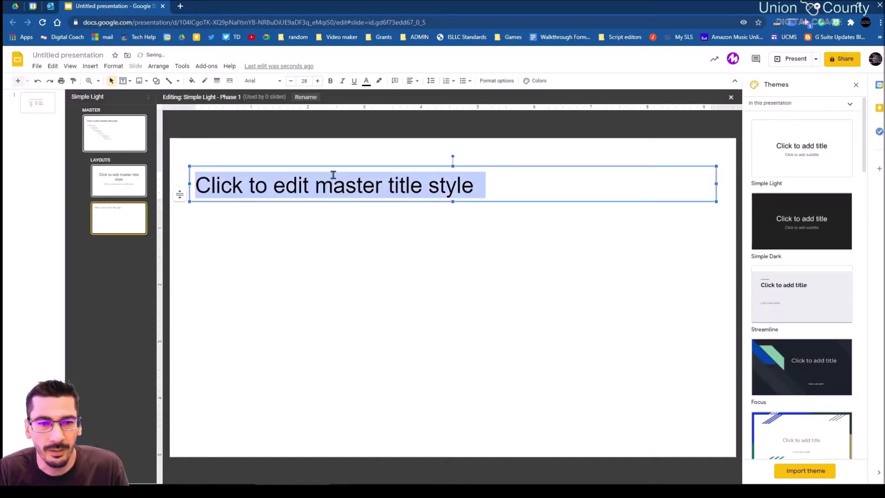
click(342, 168)
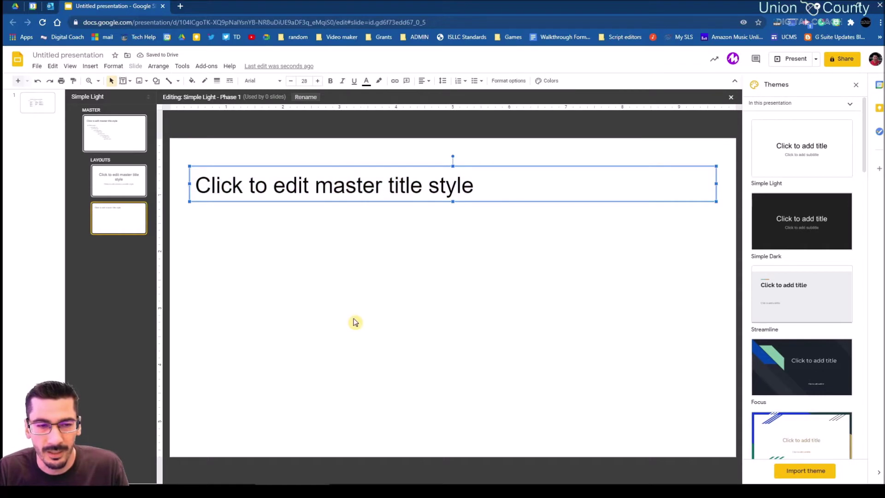
click(255, 290)
triple_click(259, 191)
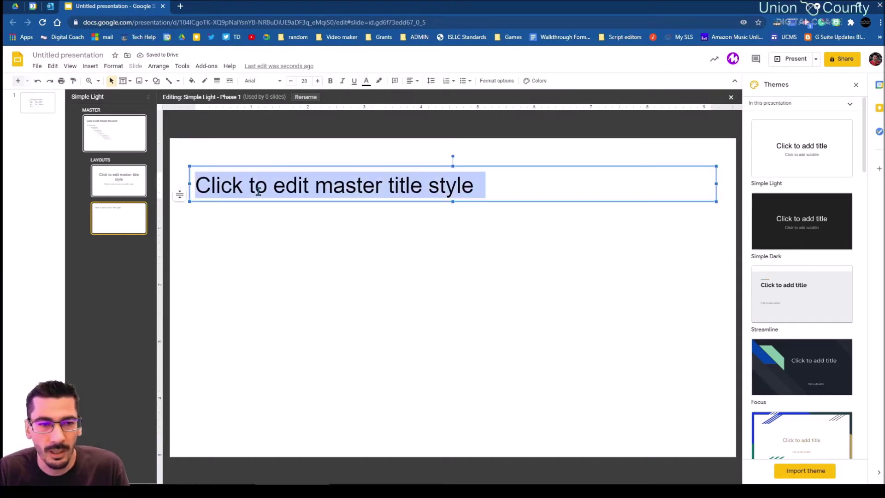
click(279, 169)
key(Delete)
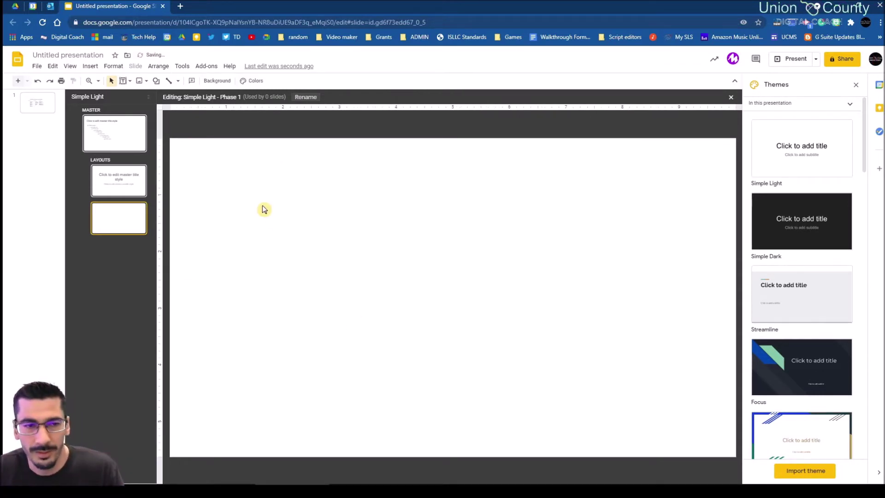
right_click(214, 177)
Paste the three phase items and add blank lines between Define the question, Gather information, Form hypothesis.
click(229, 207)
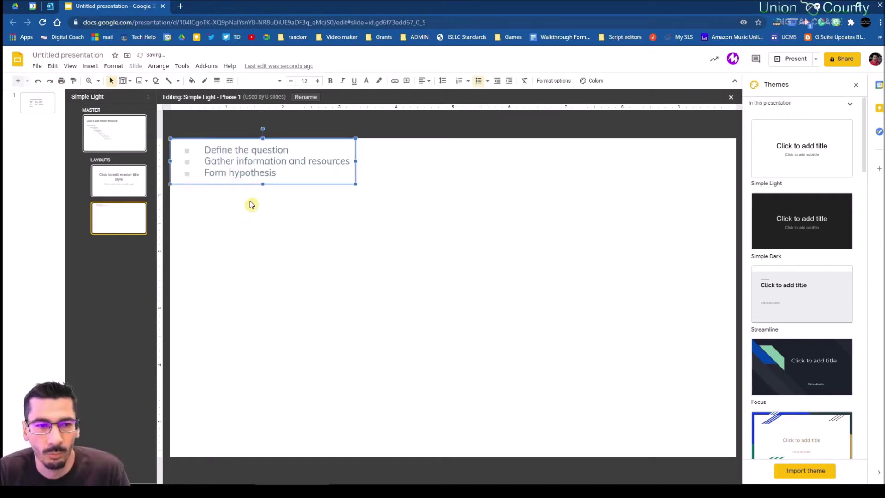
click(285, 228)
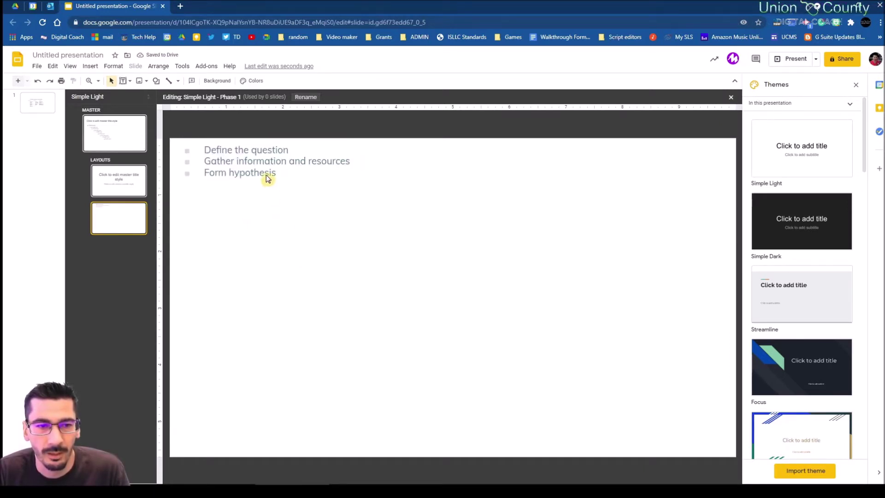
click(292, 150)
key(Return)
key(Return)
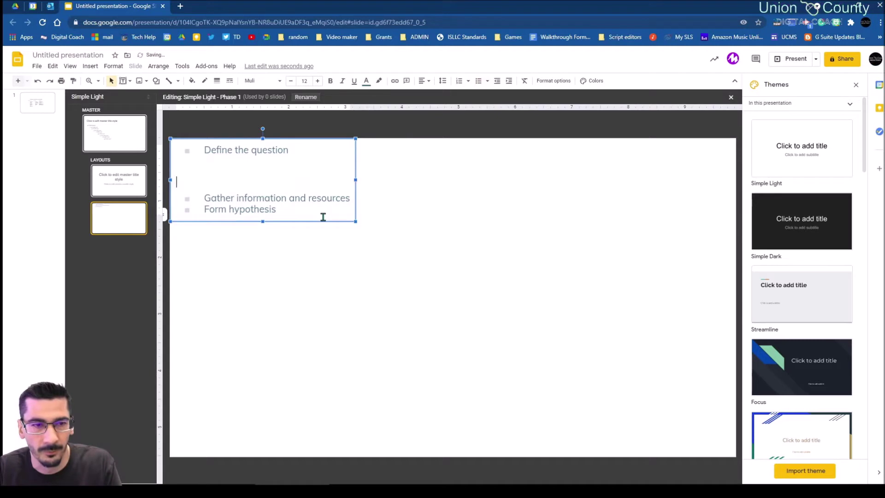
key(Return)
key(Return)
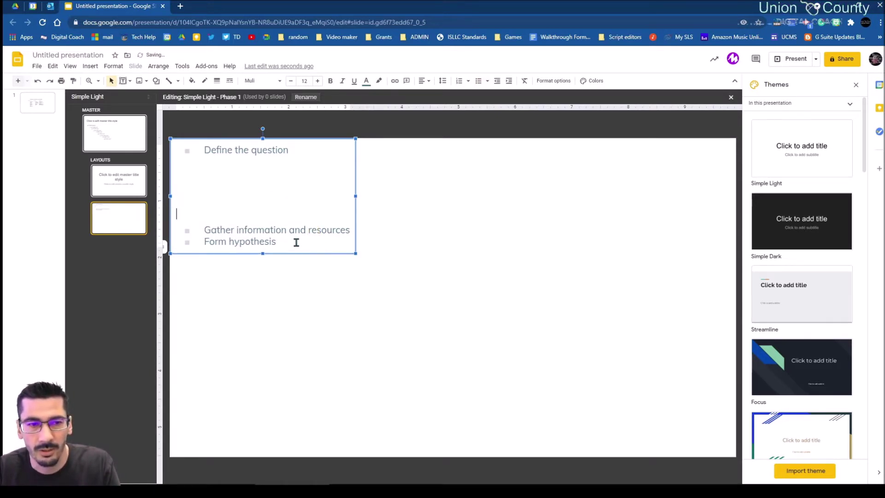
key(Return)
key(Return)
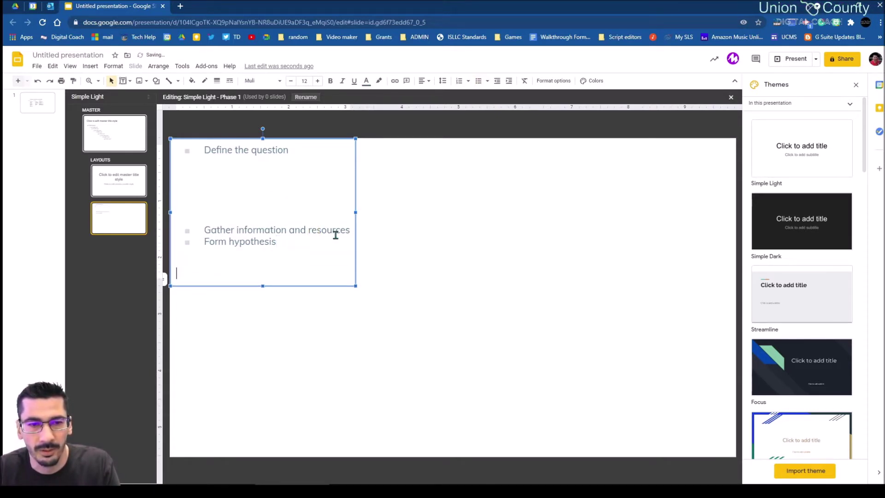
click(349, 230)
key(Return)
key(Return)
key(Return)
key(Return)
key(Return)
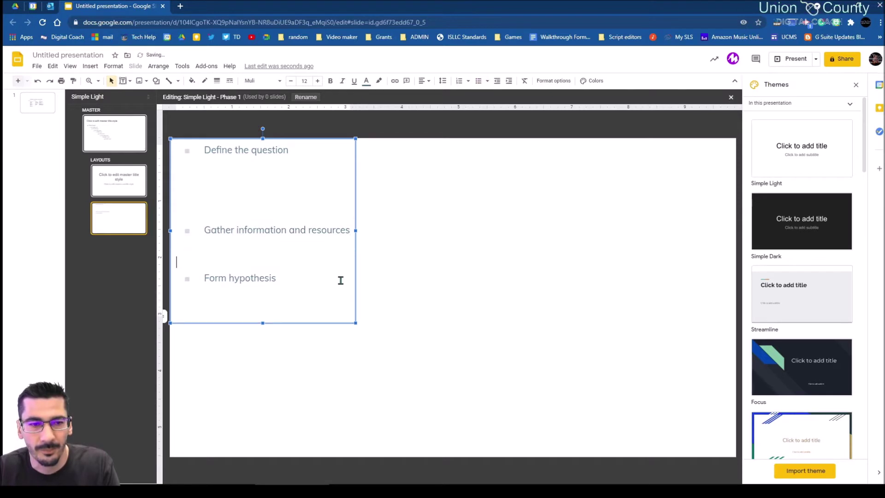
click(417, 316)
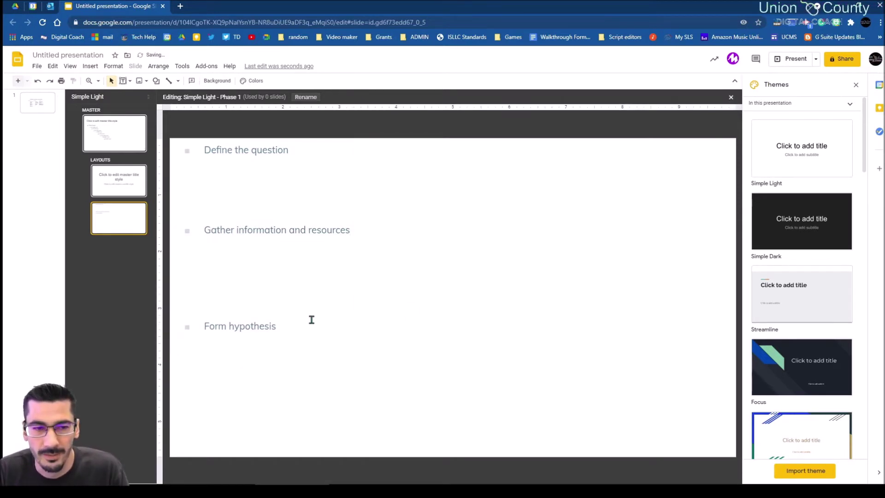
Make the whole phase list 15 pt bold.
drag(277, 326, 177, 146)
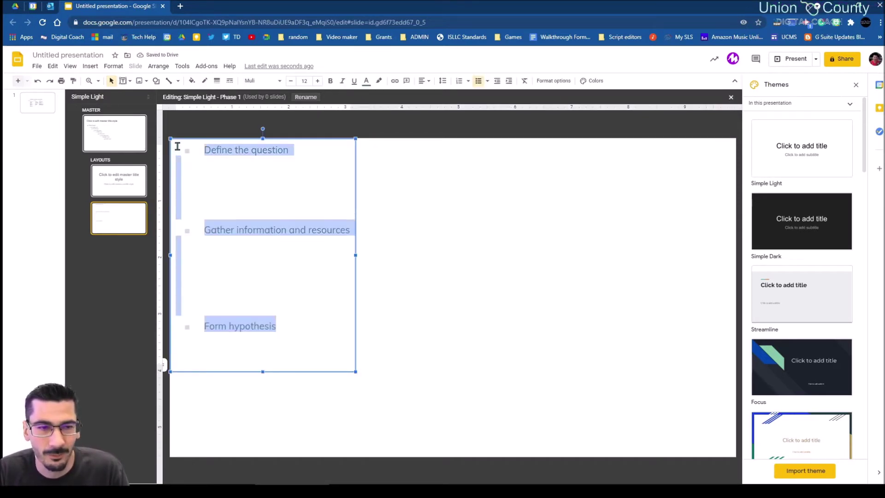
click(318, 81)
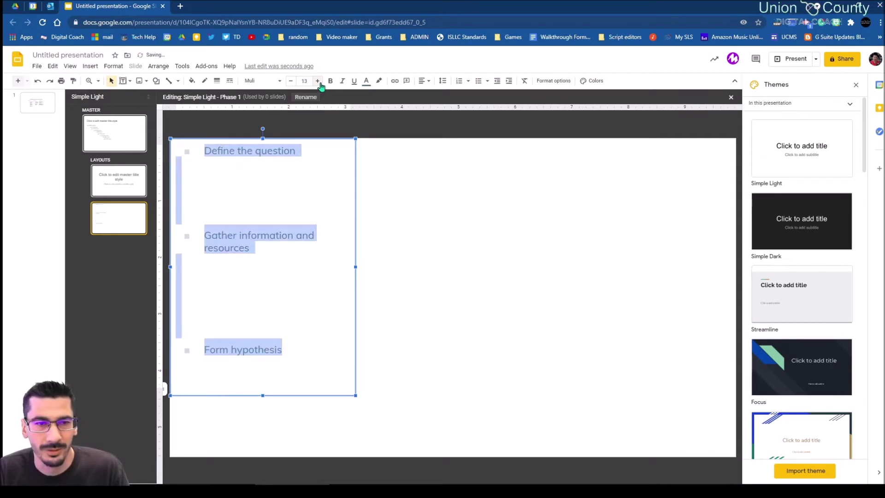
click(320, 84)
click(320, 84)
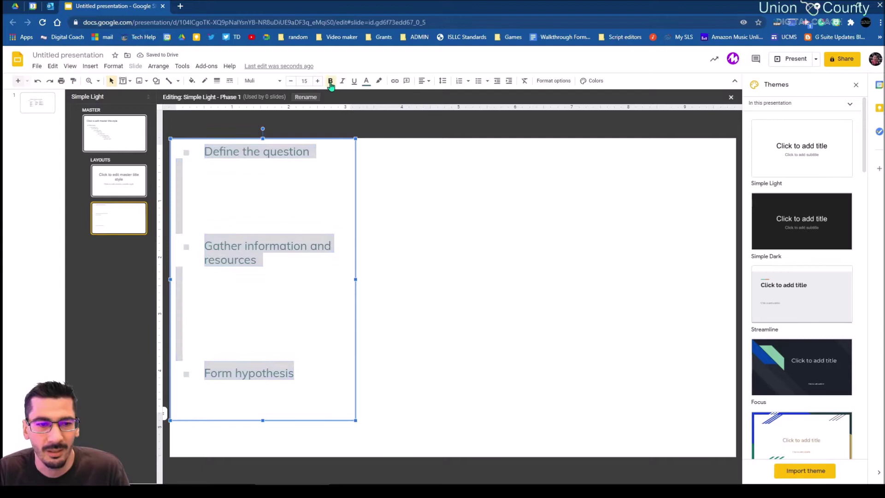
click(330, 83)
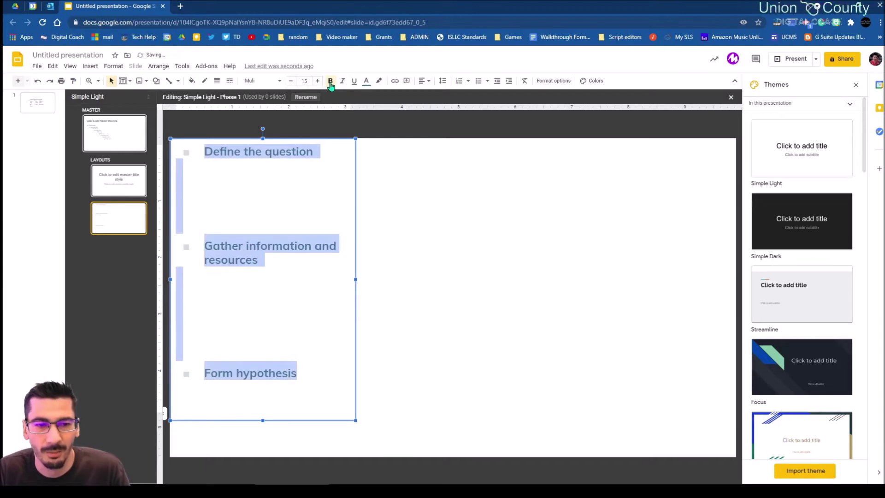
Try a numbered list on the items, then undo back to bullets.
click(478, 83)
click(468, 81)
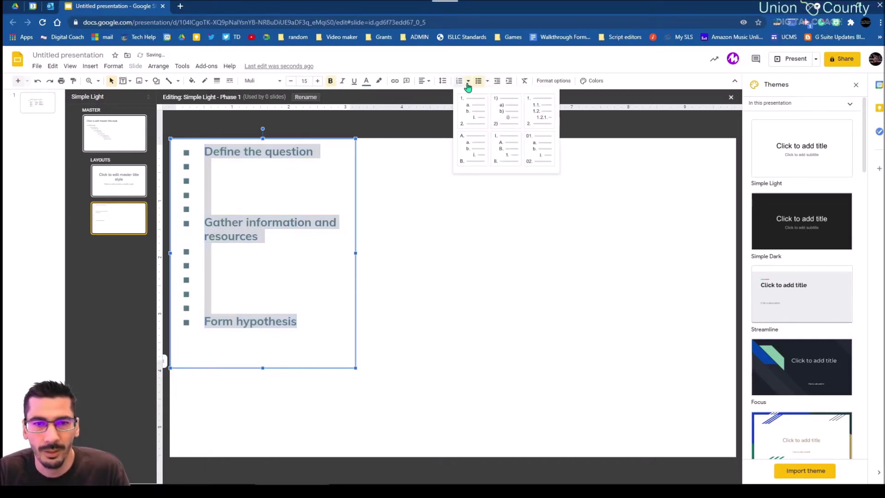
click(469, 105)
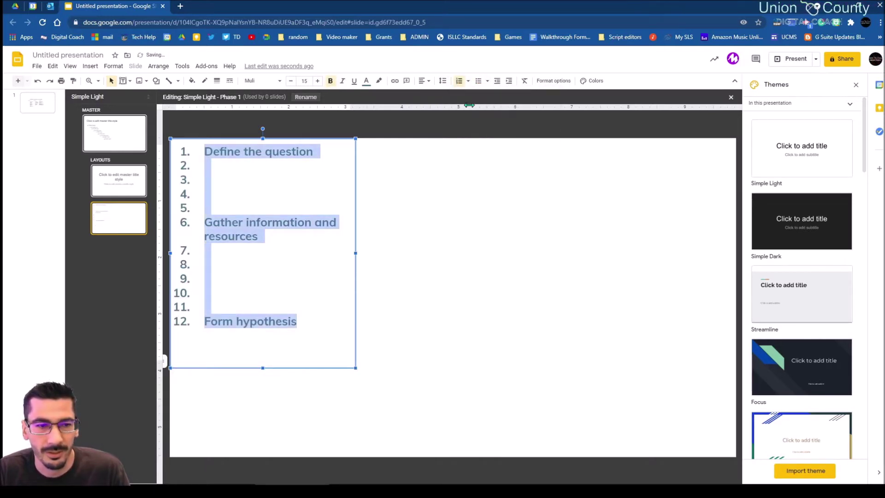
click(210, 186)
click(213, 208)
key(Delete)
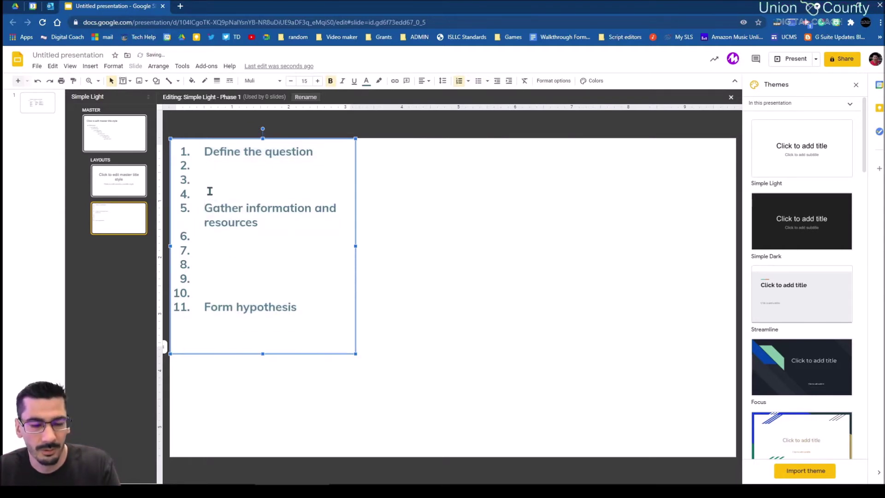
key(ctrl+z)
key(ctrl+z)
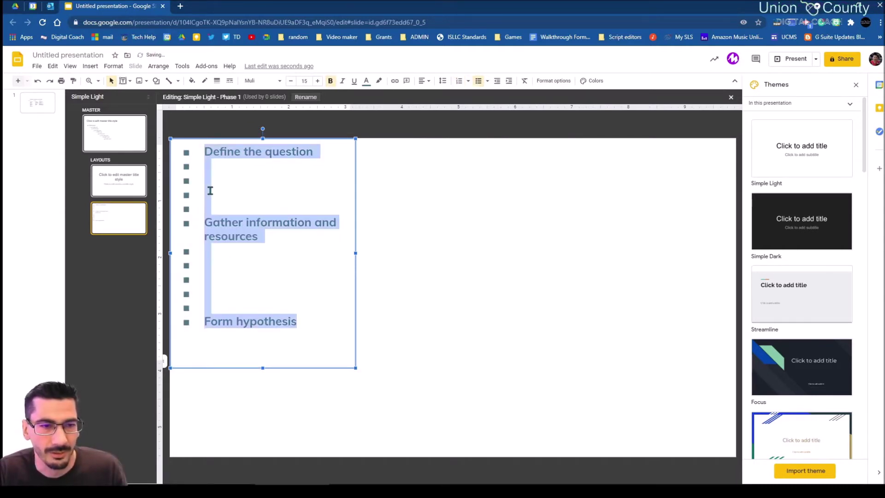
key(ctrl+z)
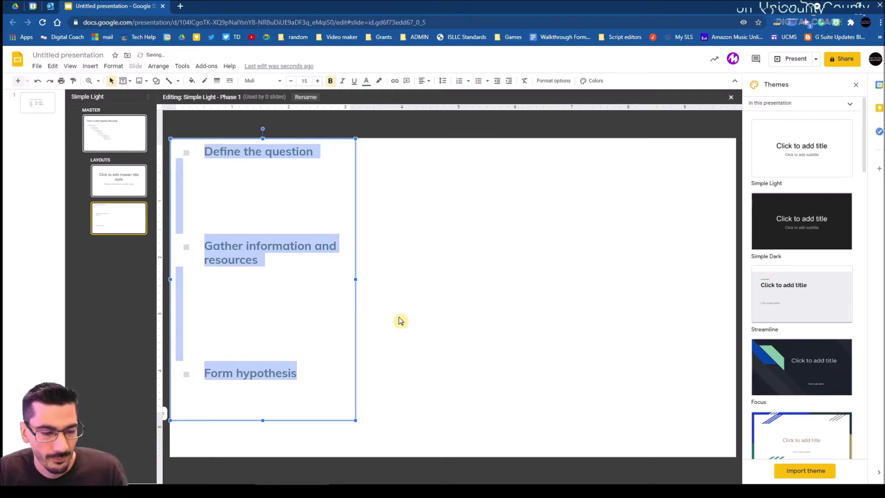
click(473, 294)
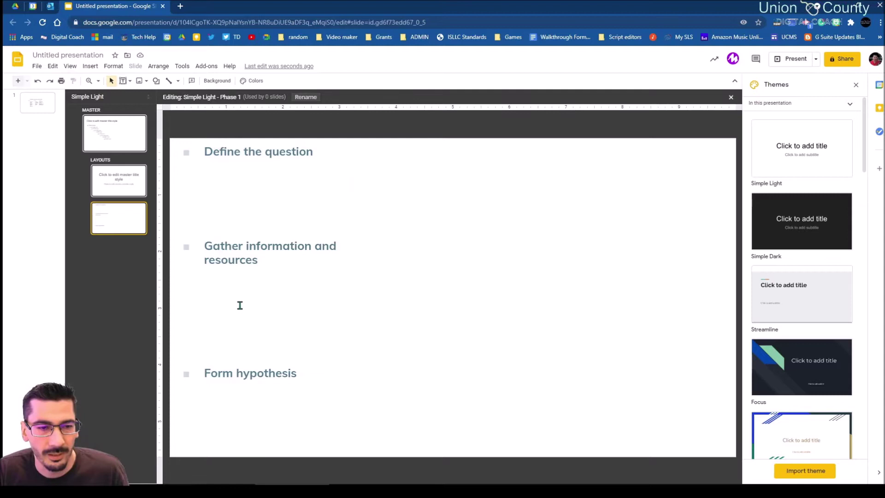
Clean up the line below Define the question, removing the stray bracket and sub-bullet.
click(311, 155)
key(Return)
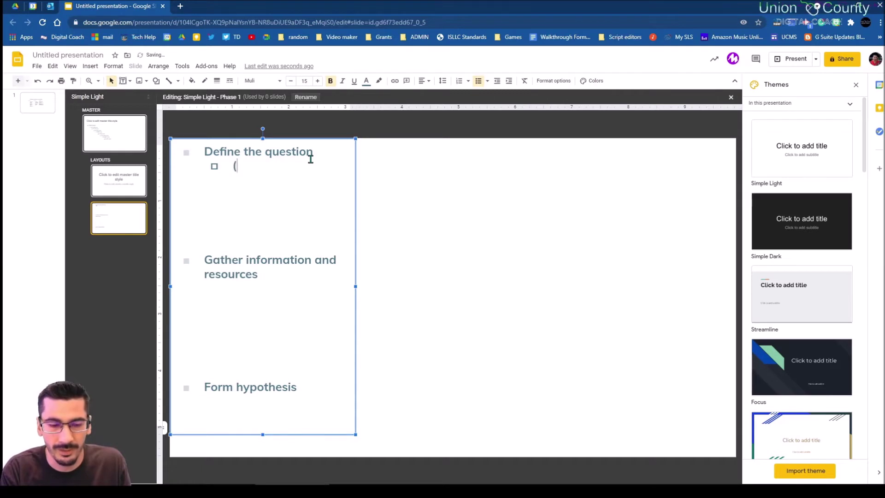
key(BackSpace)
key(BackSpace)
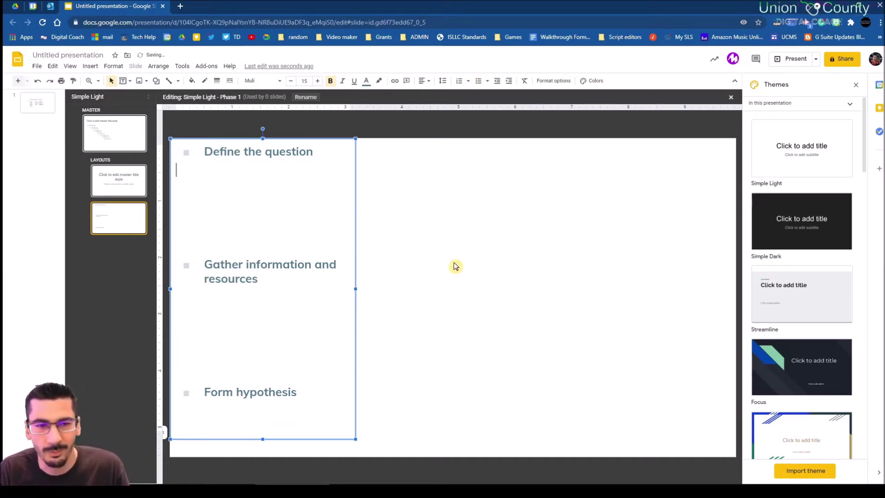
click(444, 262)
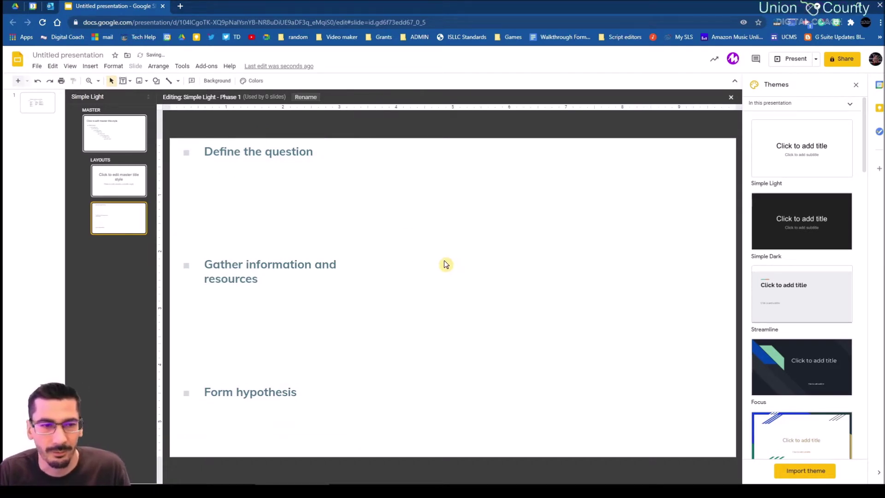
Draw a body text placeholder beside Define the question and set its text to 12 pt Adamina.
click(130, 81)
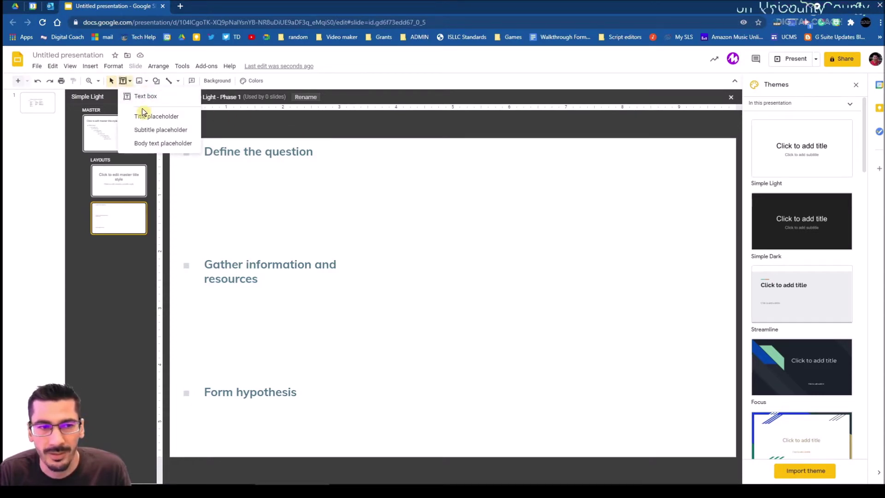
click(143, 145)
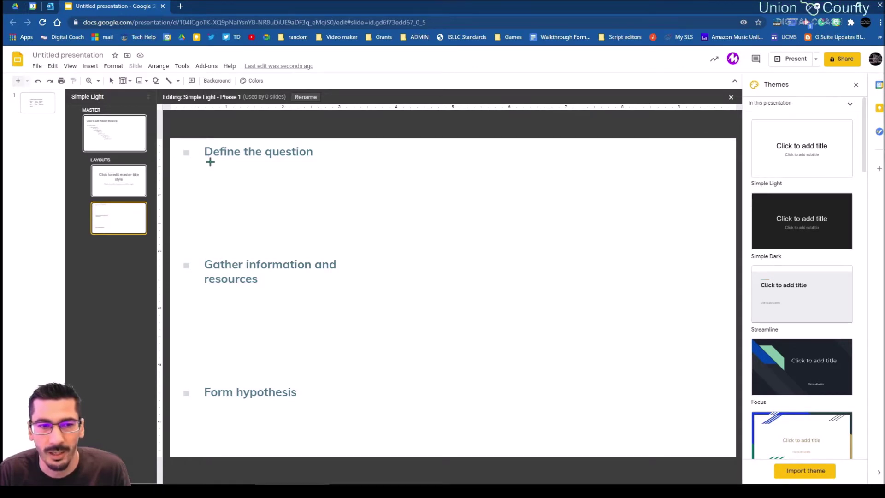
drag(322, 151, 707, 243)
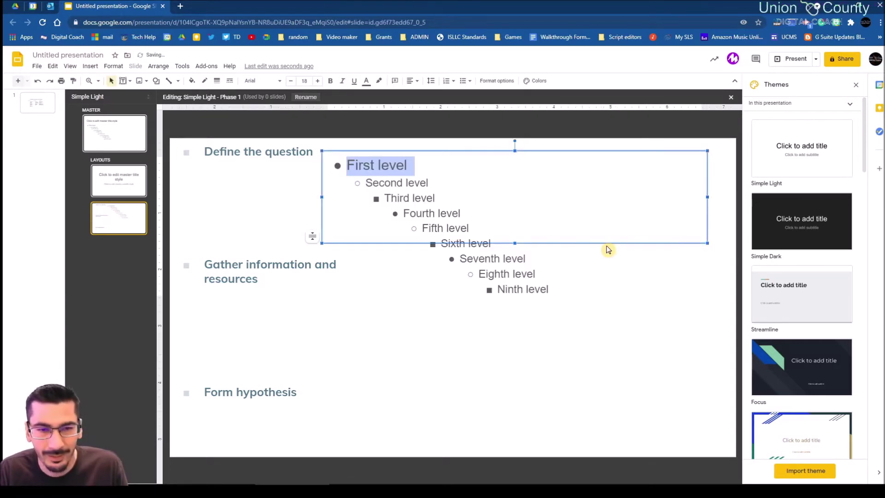
key(ctrl+a)
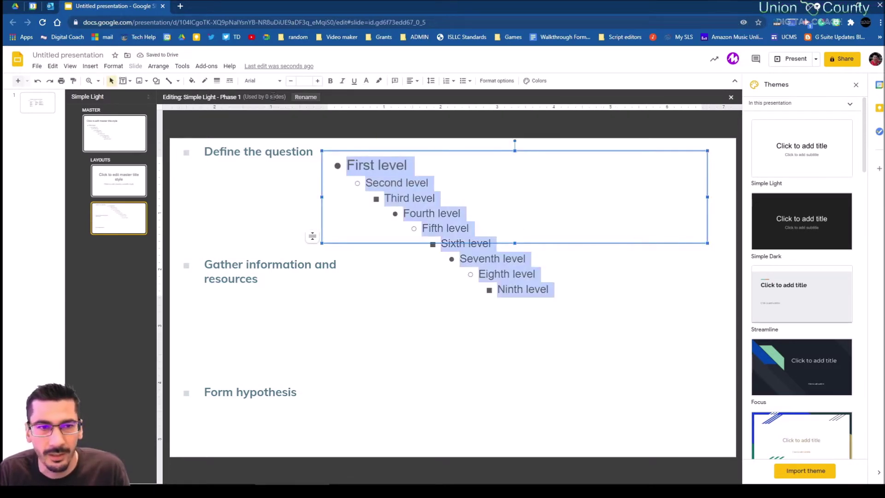
click(306, 82)
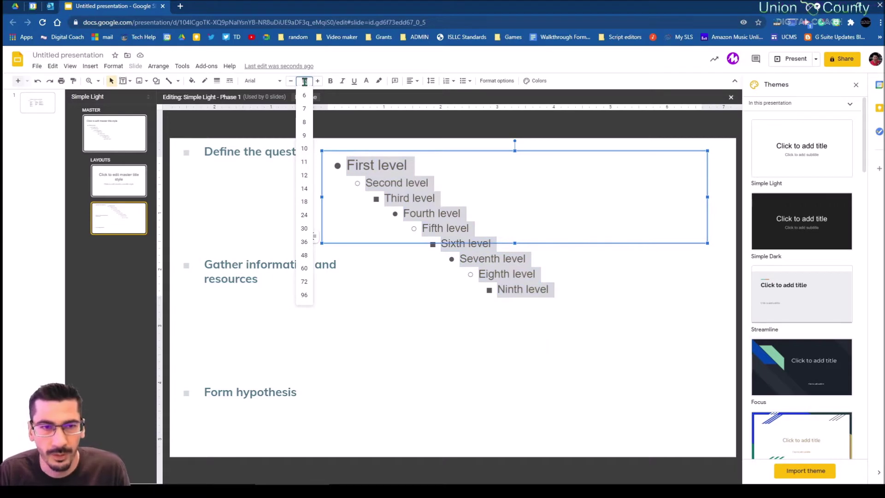
click(304, 176)
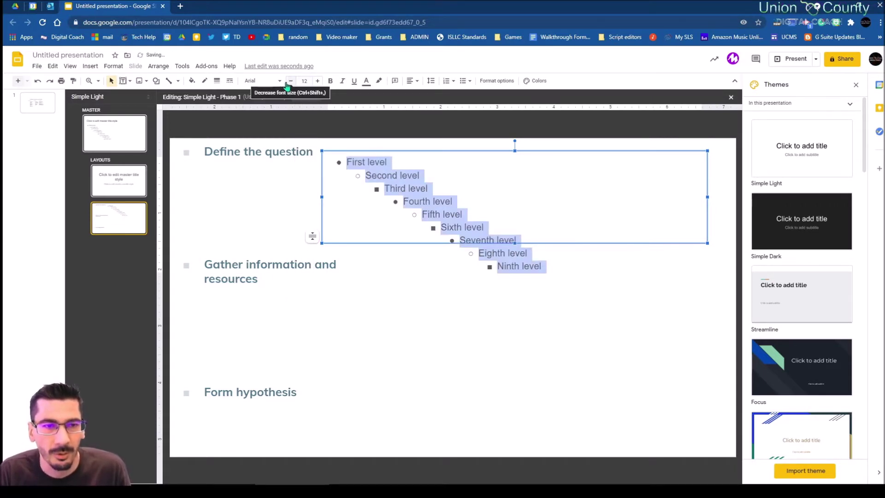
click(280, 82)
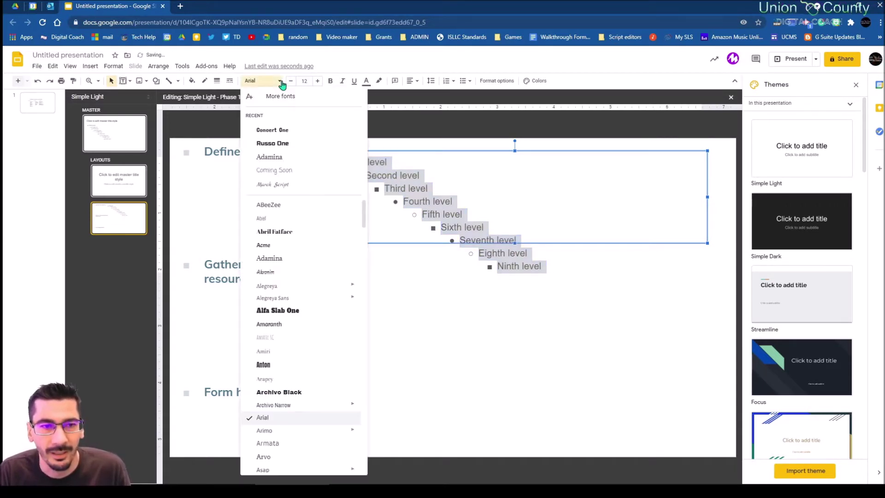
click(277, 157)
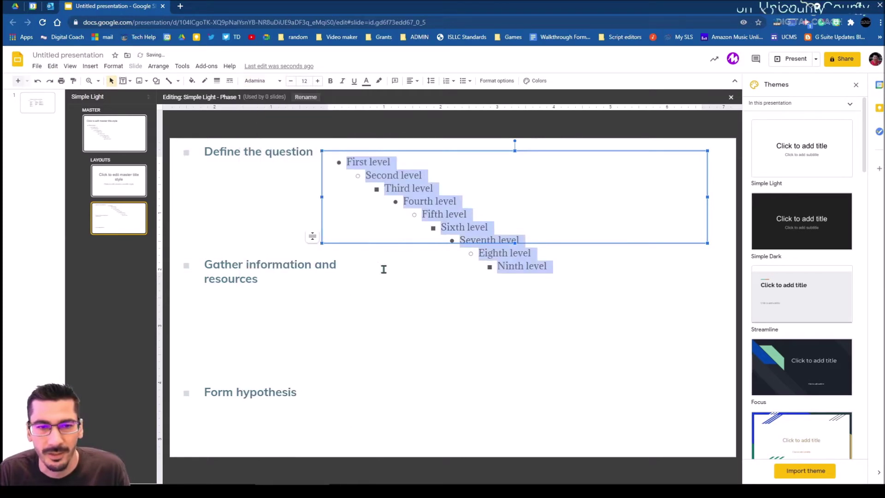
click(448, 328)
Copy the body placeholder and place the copy beside Gather information and resources.
triple_click(364, 222)
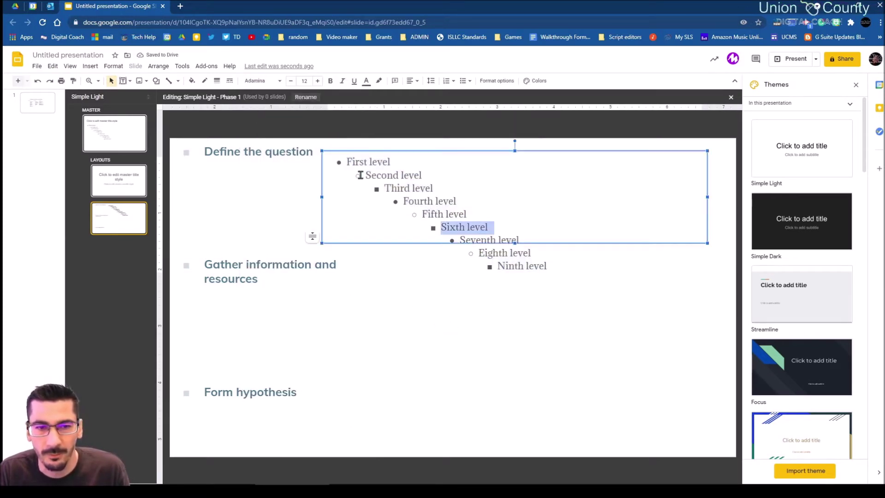
click(383, 149)
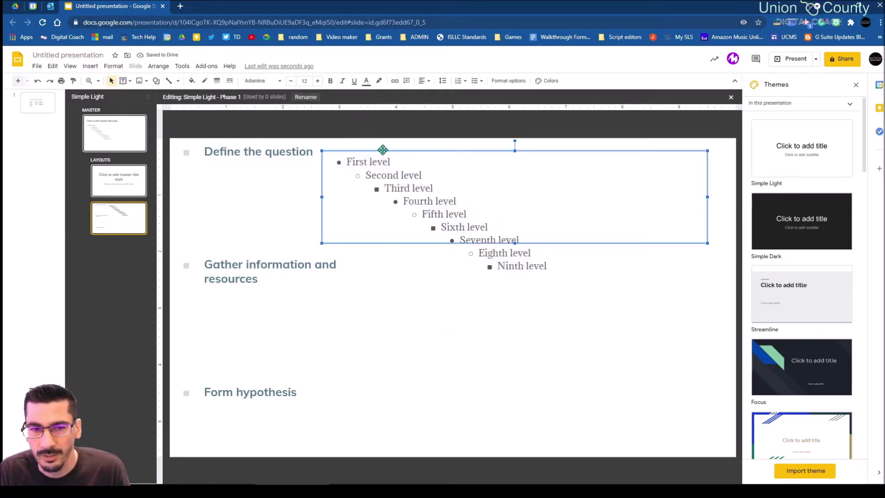
right_click(413, 154)
click(379, 302)
right_click(392, 300)
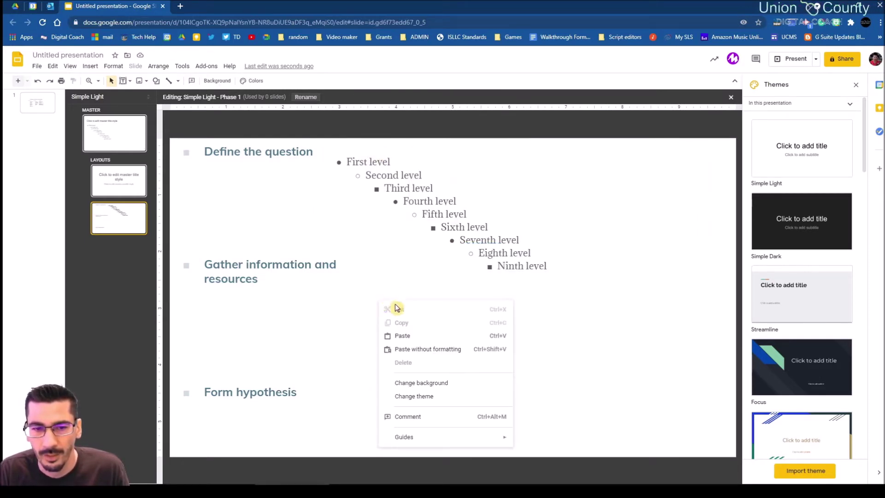
click(396, 335)
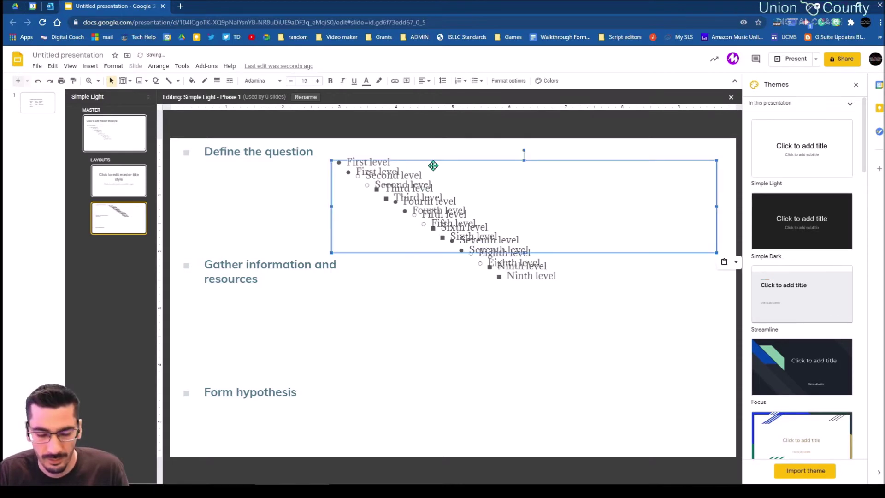
key(Down)
key(Down)
key(Down)
key(Down)
key(Down)
key(Down)
key(Down)
key(Down)
key(Down)
key(Down)
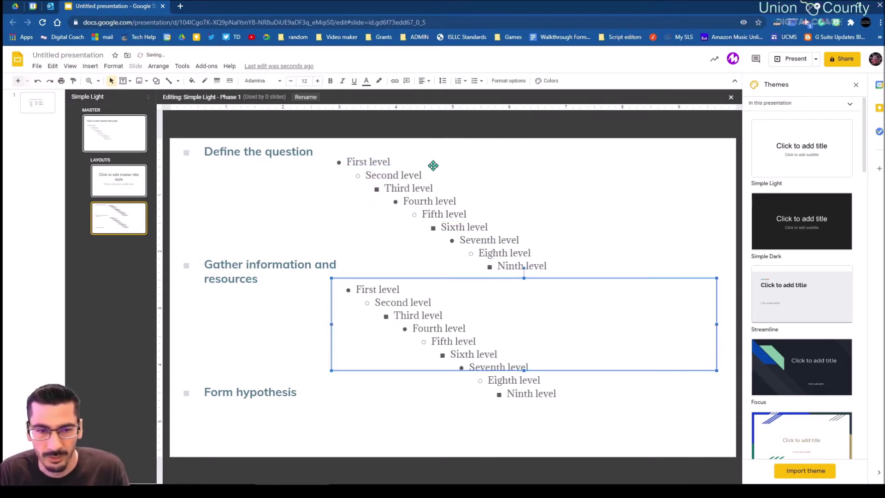
Paste a third copy beside Form hypothesis and lower its top edge to fit.
key(ctrl+v)
key(Down)
key(Down)
key(Down)
key(Down)
key(Down)
key(Down)
key(Down)
key(Down)
key(Down)
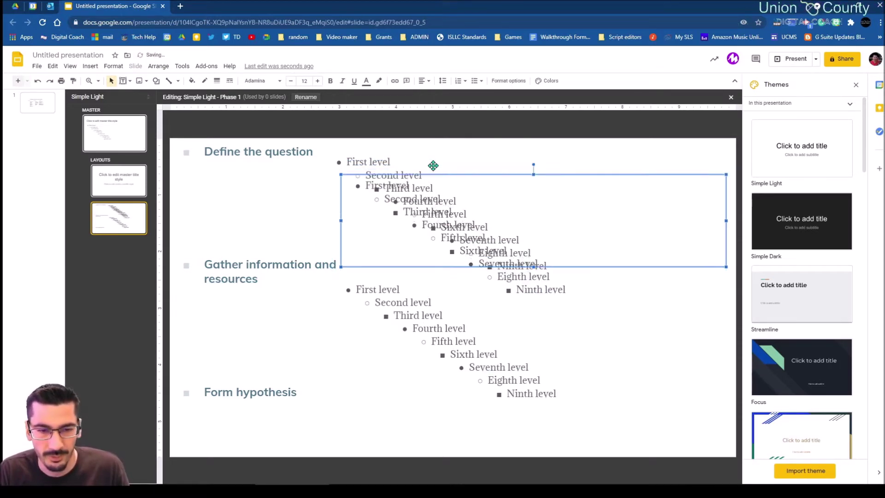
key(Down)
key(Down)
key(Down)
key(Down)
key(Down)
key(Down)
key(Down)
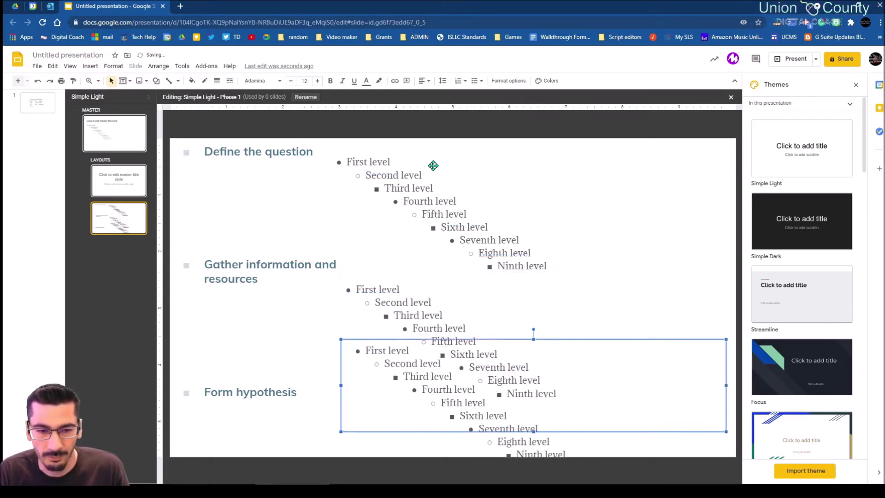
key(Down)
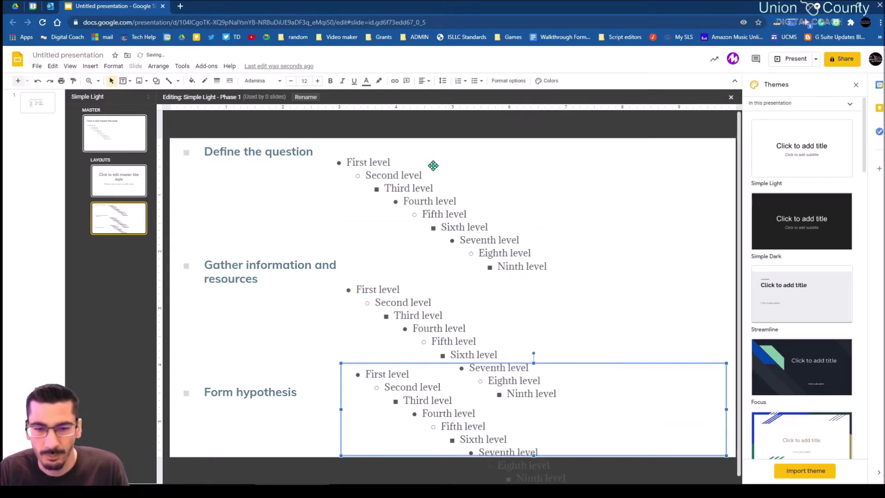
drag(534, 364, 534, 398)
click(342, 325)
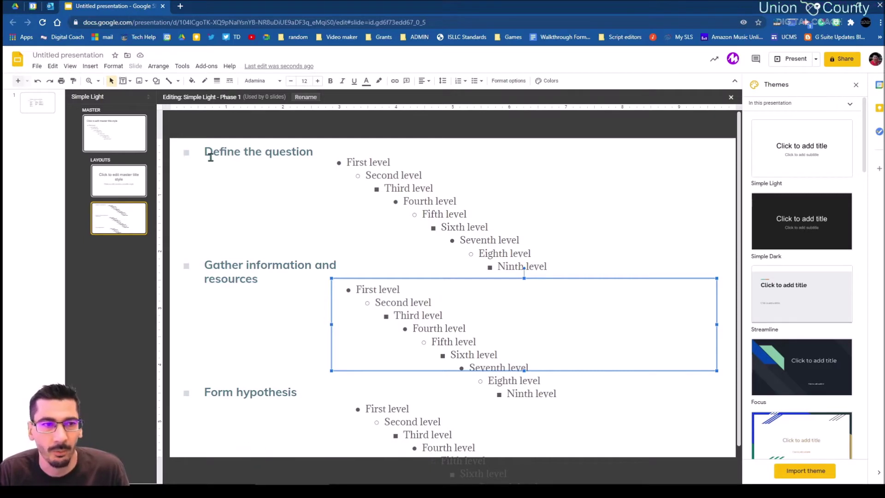
click(89, 67)
Search the web for 'beaker' and place the blue beaker picture on the layout.
mouse_move(97, 83)
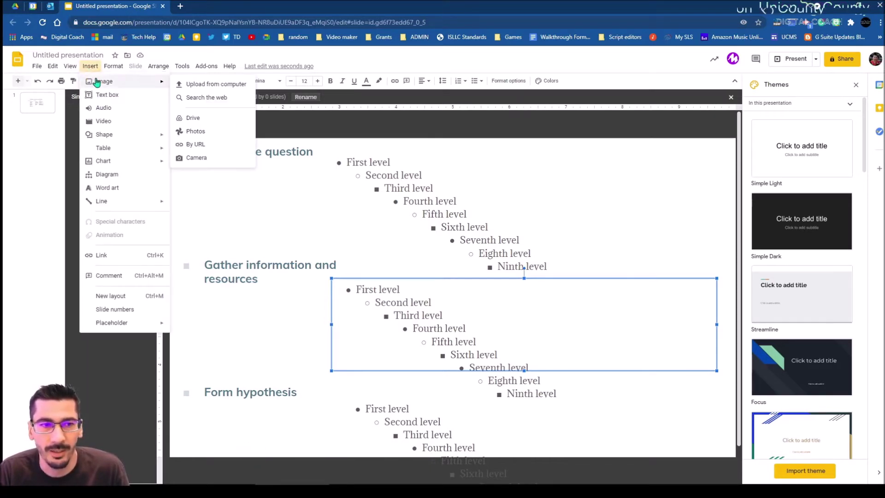
click(230, 98)
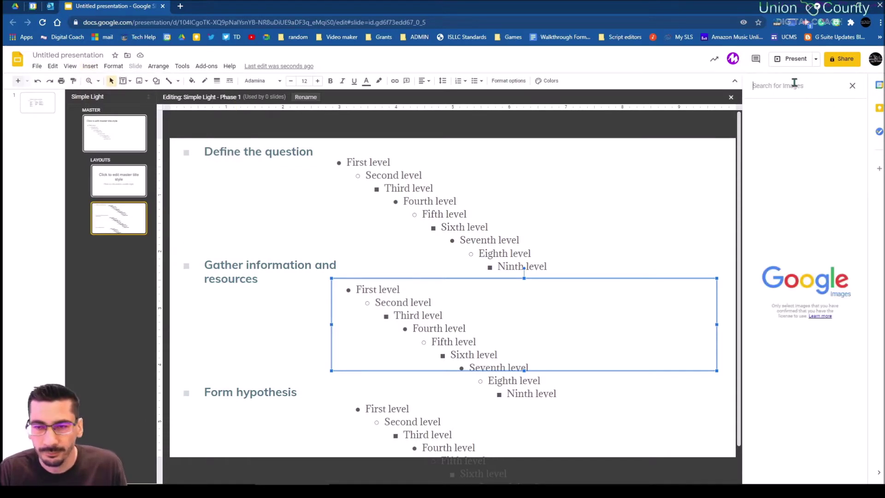
text(beaker)
key(Return)
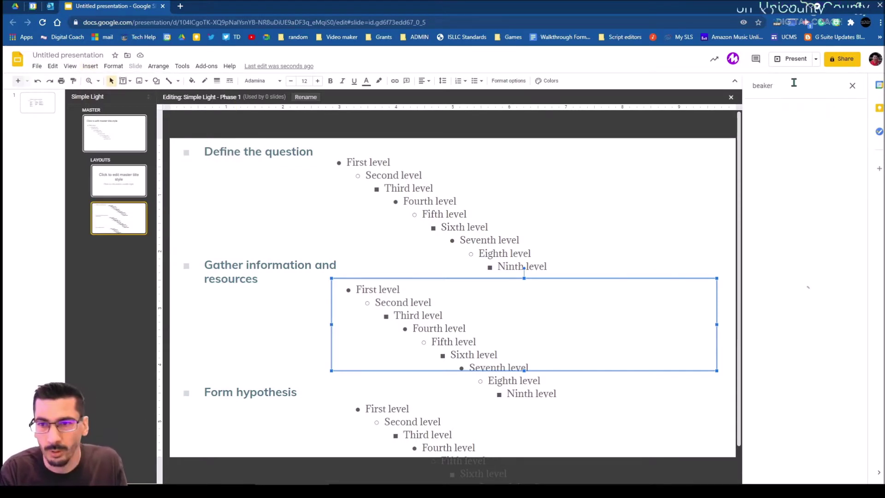
drag(810, 132, 214, 182)
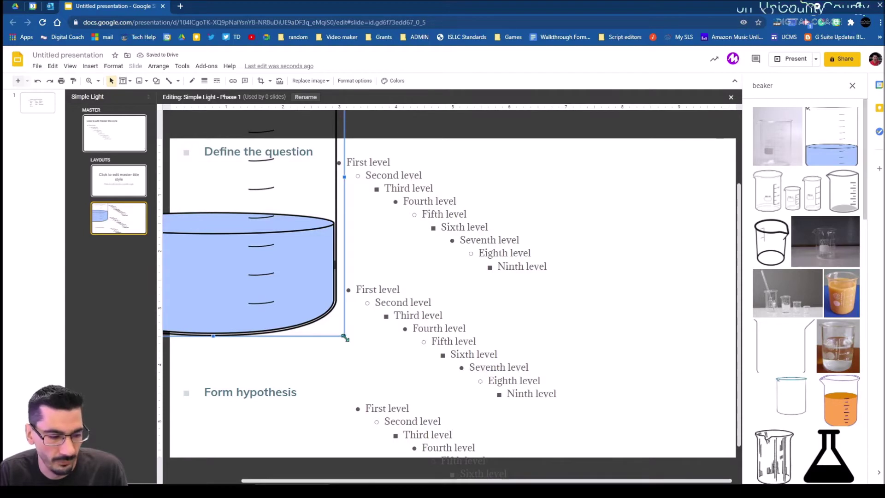
Shrink the beaker and position it under Define the question, then return to slide 1.
drag(345, 338, 230, 200)
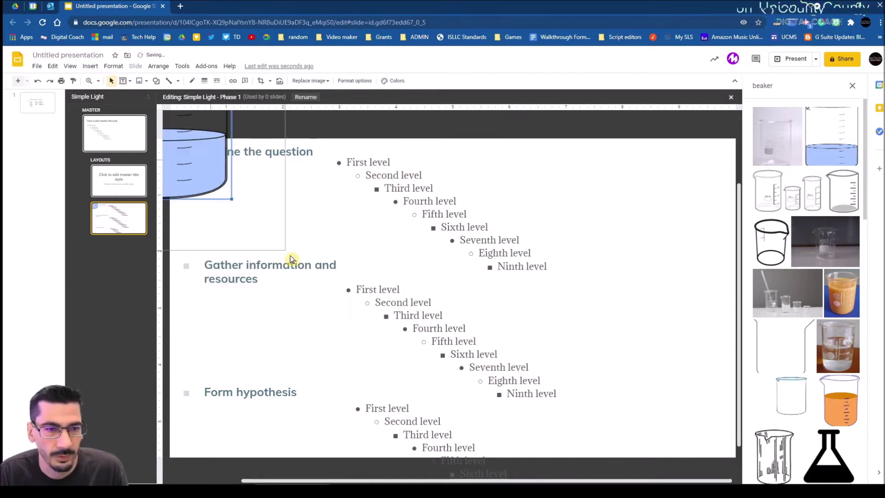
drag(351, 367, 269, 249)
drag(247, 213, 270, 215)
click(197, 326)
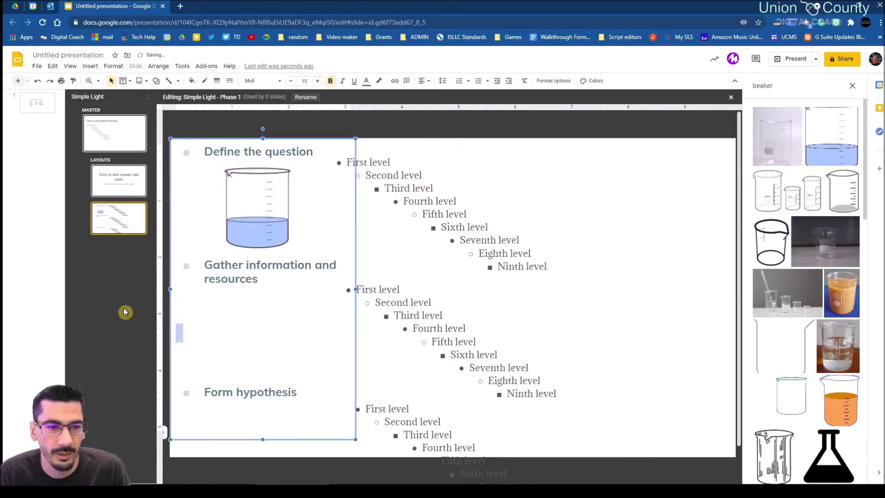
click(40, 106)
Copy the Phase 2 bullet text and add a new layout in the master editor.
drag(394, 306, 369, 260)
key(ctrl+c)
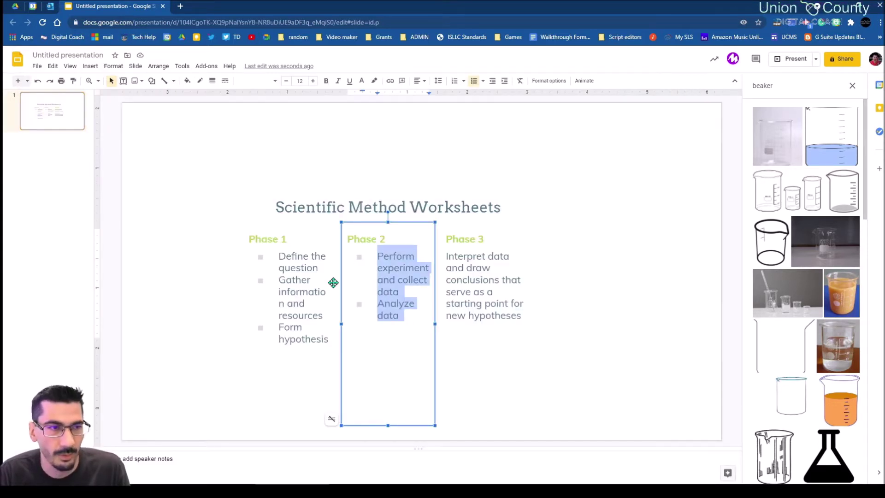
click(74, 67)
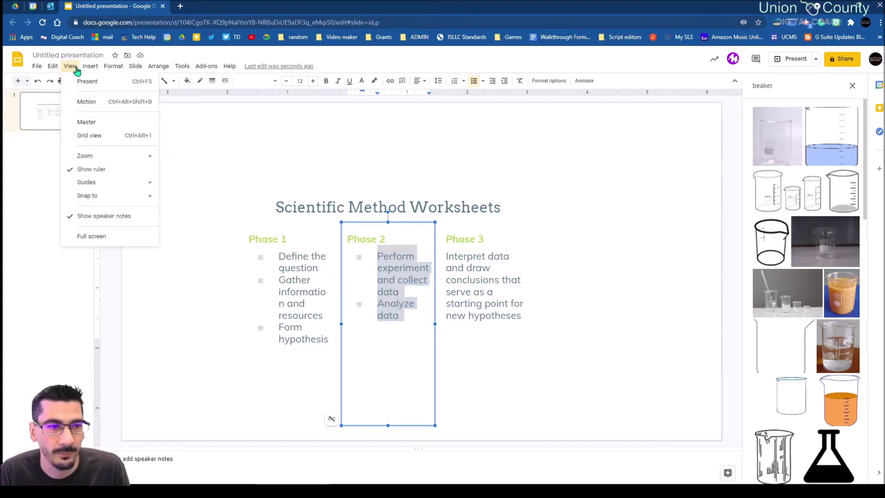
click(88, 121)
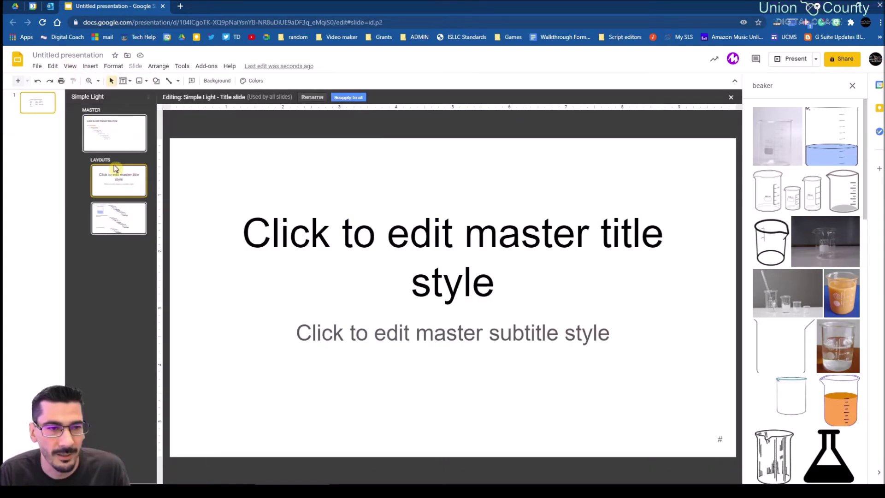
click(119, 225)
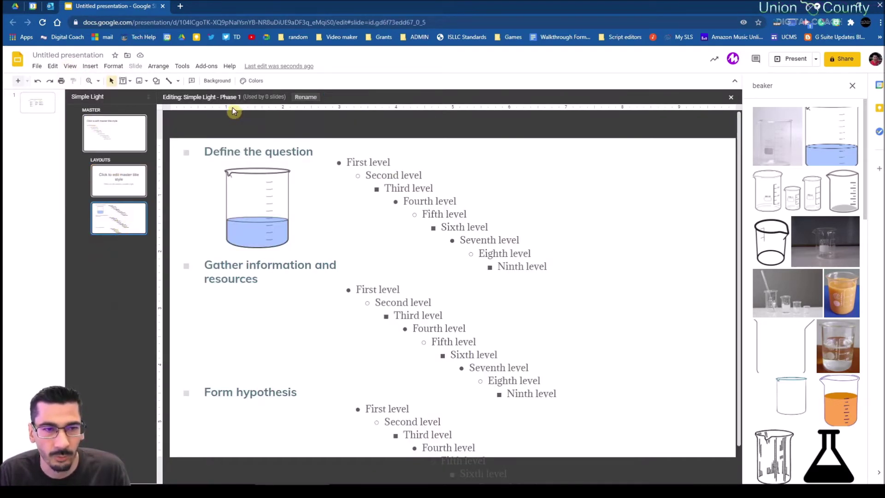
click(18, 80)
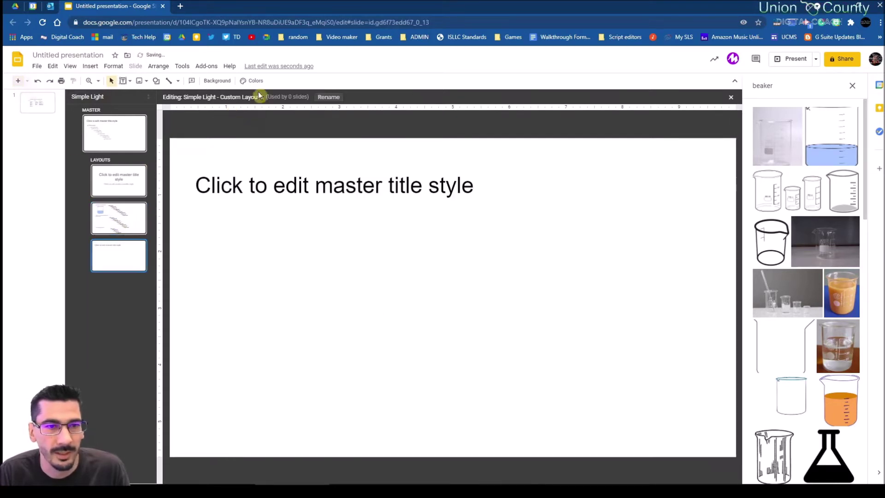
Name the layout 'Phase 2', delete its title placeholder, and paste the Phase 2 bullets.
click(322, 99)
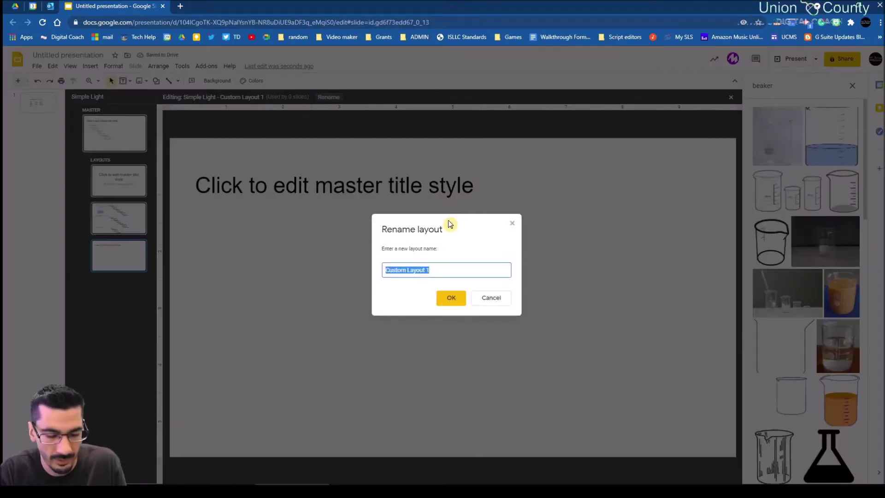
text(Phase 2)
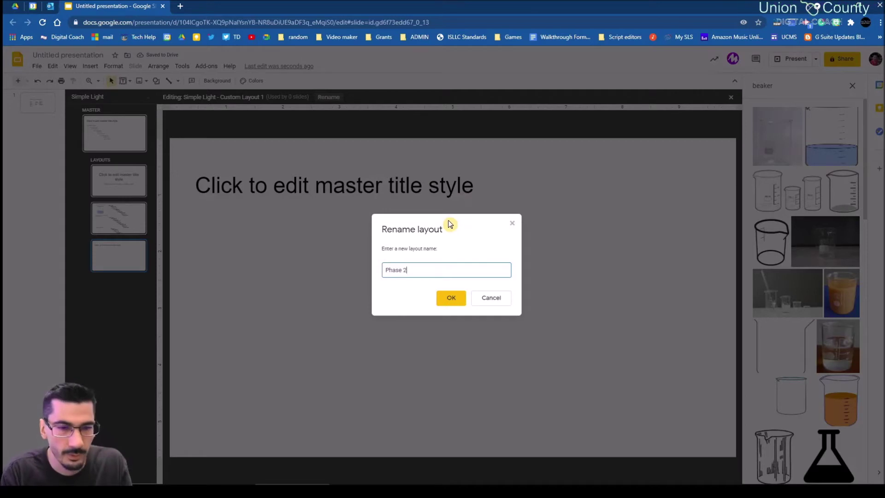
click(443, 297)
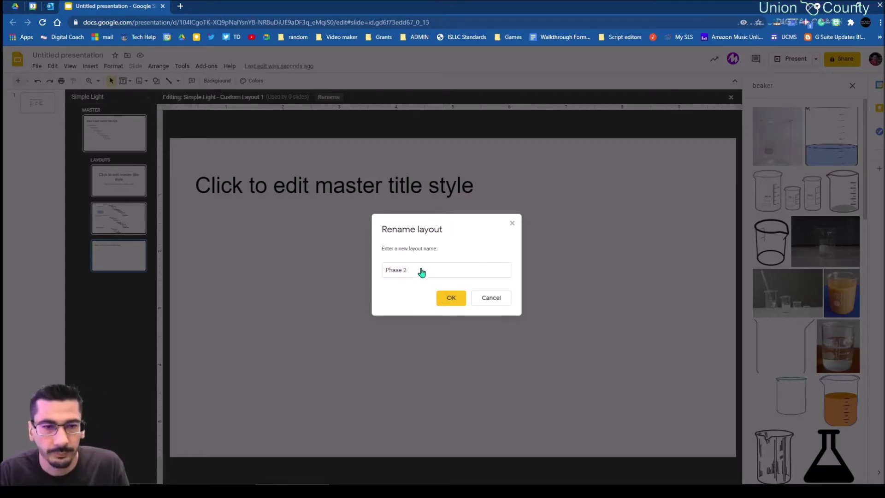
click(359, 165)
key(Delete)
key(Escape)
key(Delete)
key(ctrl+v)
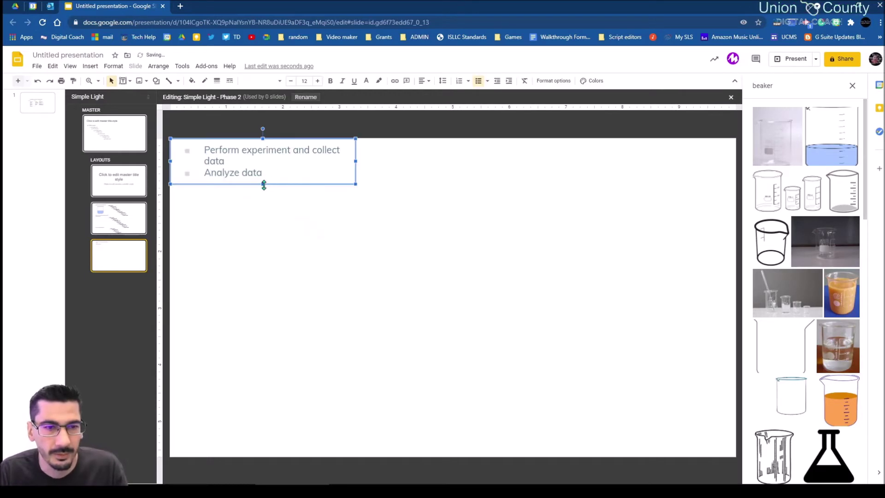
Add a blank line before Analyze data and make both headings larger and bold.
click(259, 160)
key(Return)
key(Return)
key(Return)
key(Return)
key(Return)
key(Return)
key(Return)
key(Return)
drag(264, 271, 184, 149)
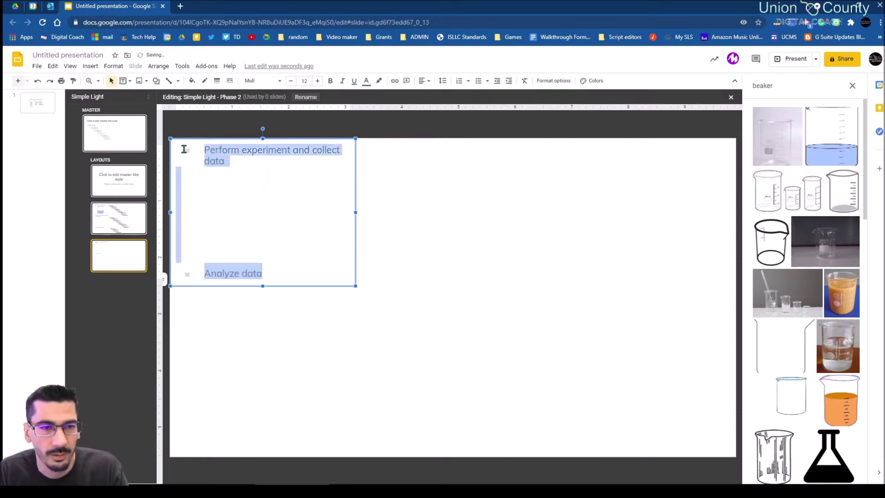
click(317, 81)
click(318, 81)
click(318, 81)
click(318, 81)
click(318, 81)
click(318, 81)
click(317, 81)
click(330, 82)
click(476, 239)
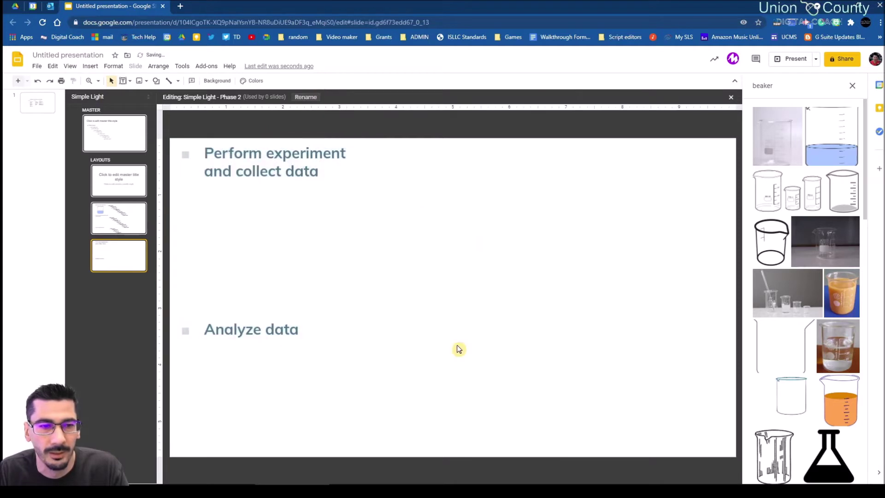
Draw a body text placeholder under the first heading, set to 12 pt Adamina.
click(125, 82)
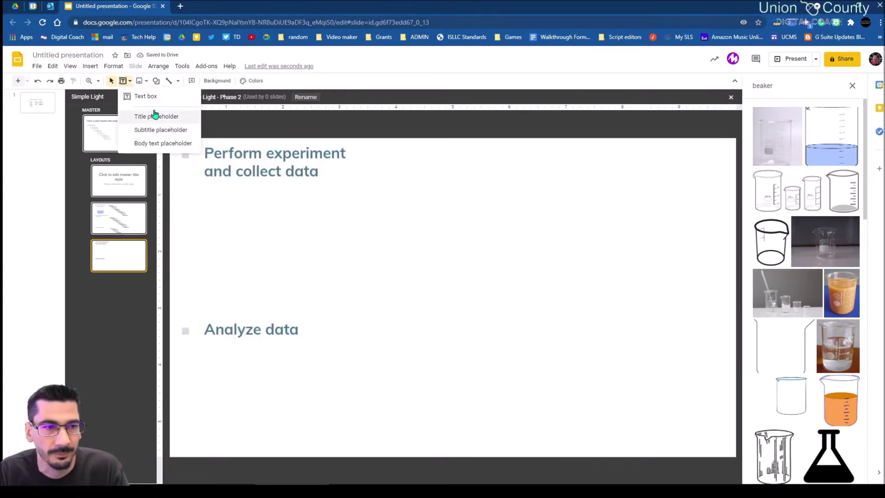
click(163, 144)
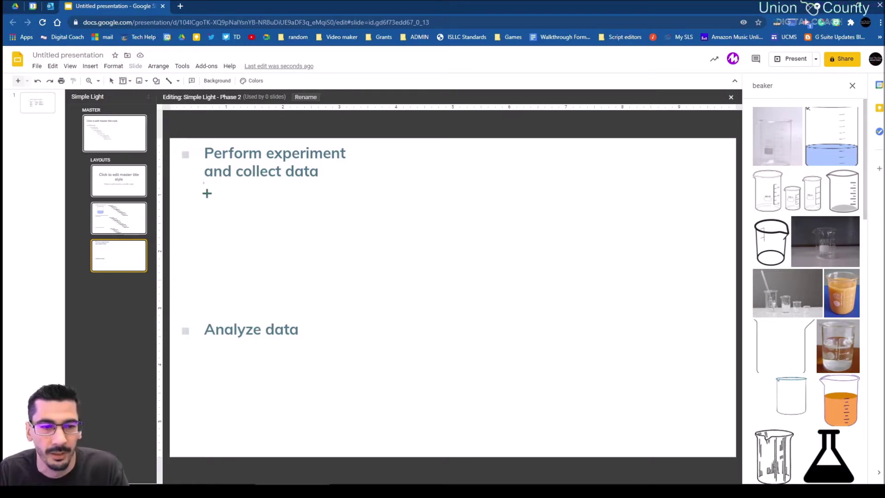
drag(207, 193, 693, 306)
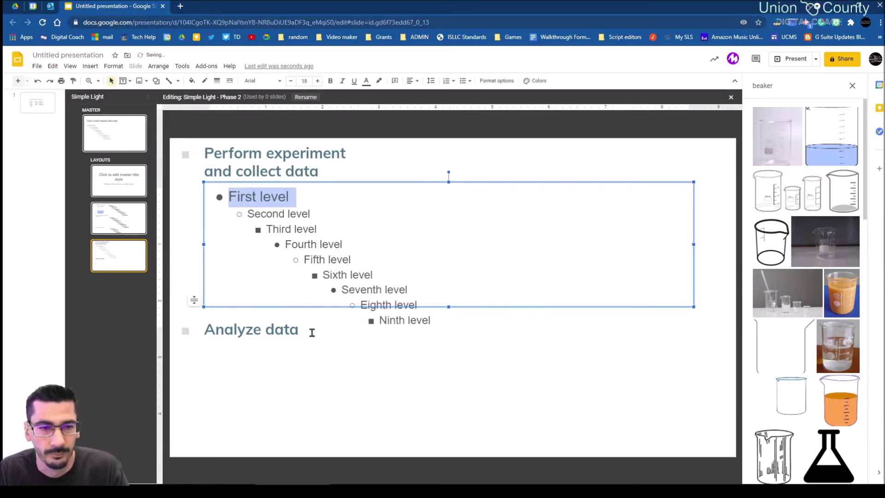
key(ctrl+a)
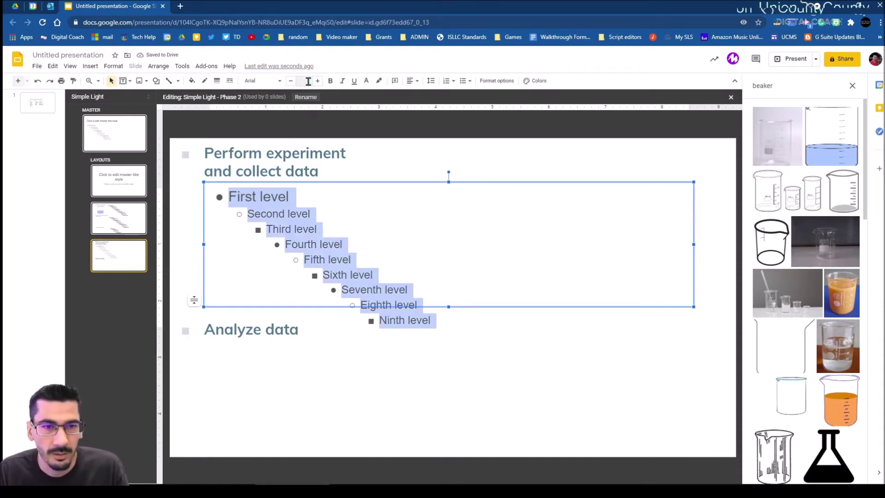
click(308, 81)
text(12)
key(Return)
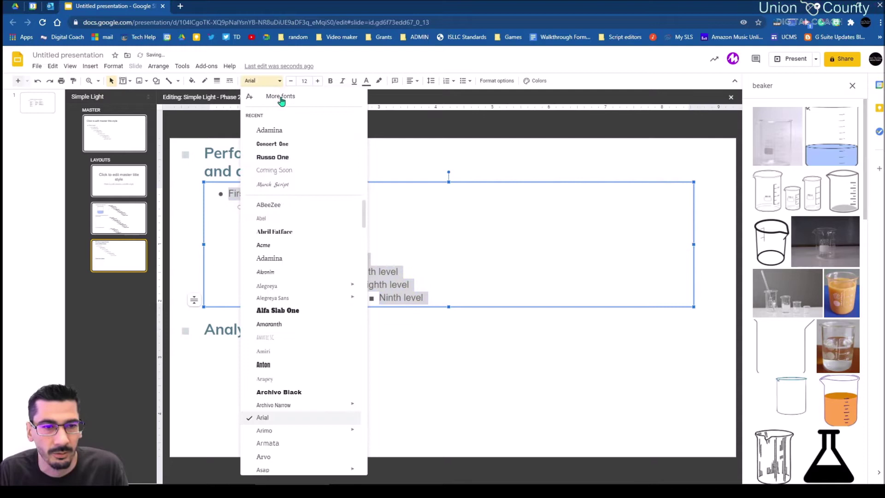
click(270, 131)
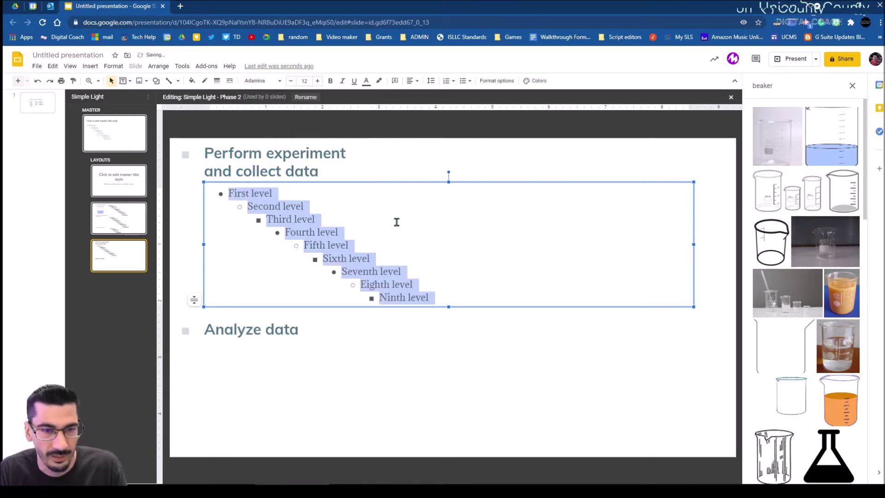
Copy the level list under Analyze data and resize the copy to fit.
drag(399, 222, 405, 208)
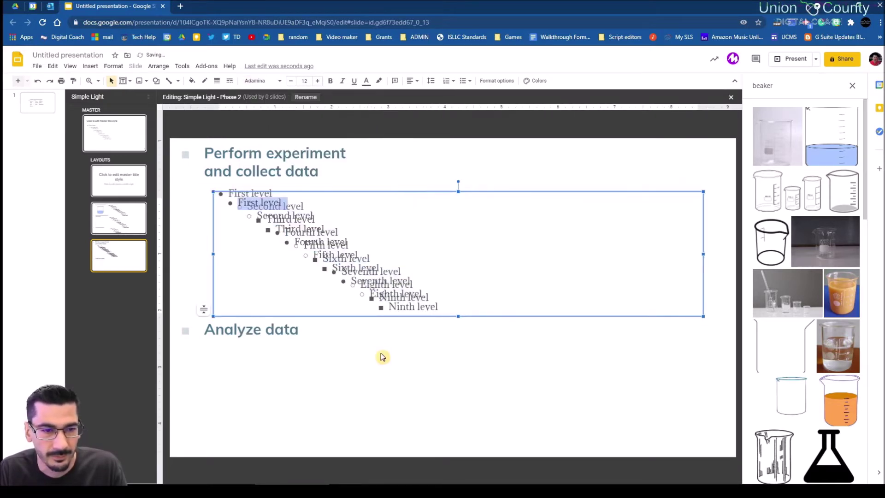
drag(394, 319, 401, 349)
drag(449, 466, 448, 441)
drag(449, 342, 447, 353)
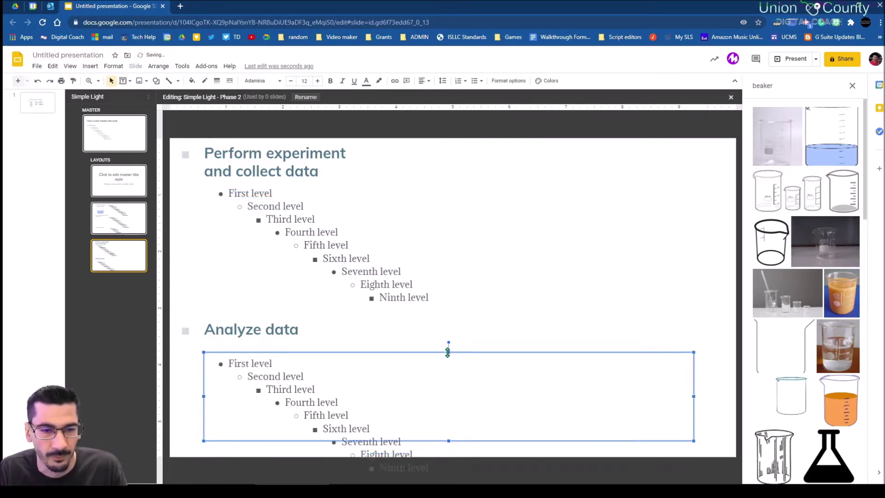
click(552, 221)
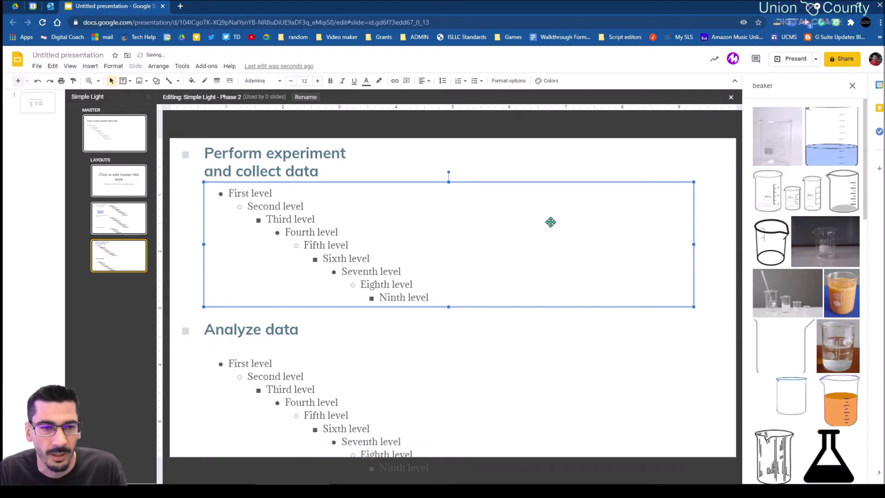
triple_click(388, 368)
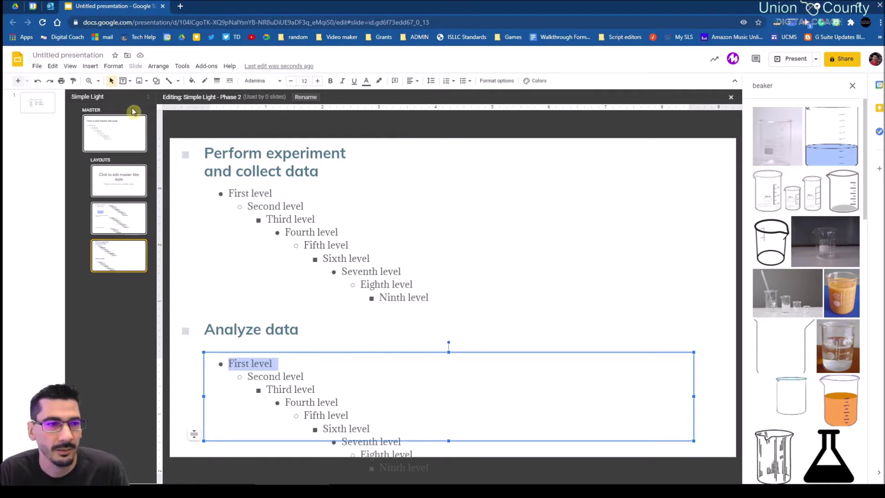
Copy the Phase 3 text from slide 1 and reopen the master editor at the Phase 2 layout.
click(46, 107)
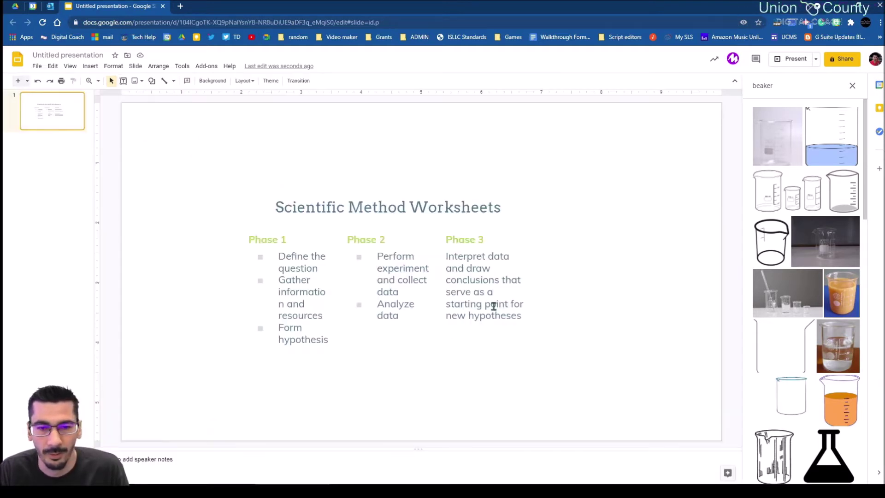
drag(524, 320, 445, 257)
key(ctrl+c)
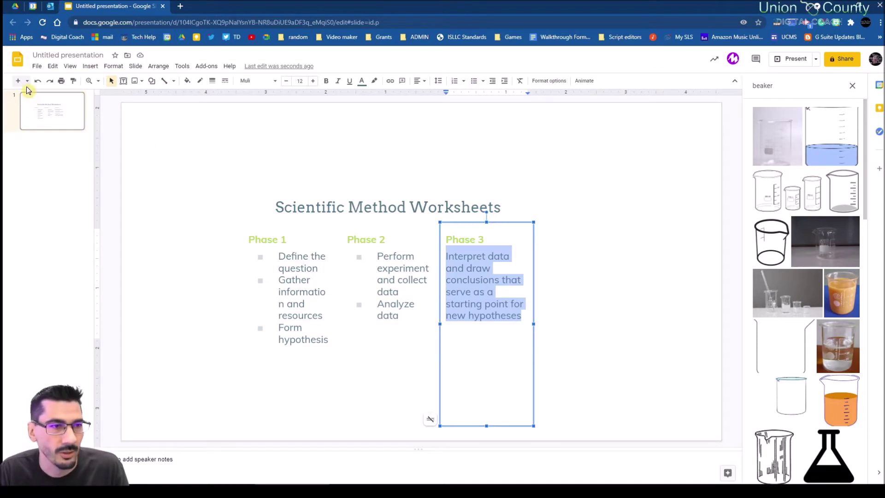
click(69, 66)
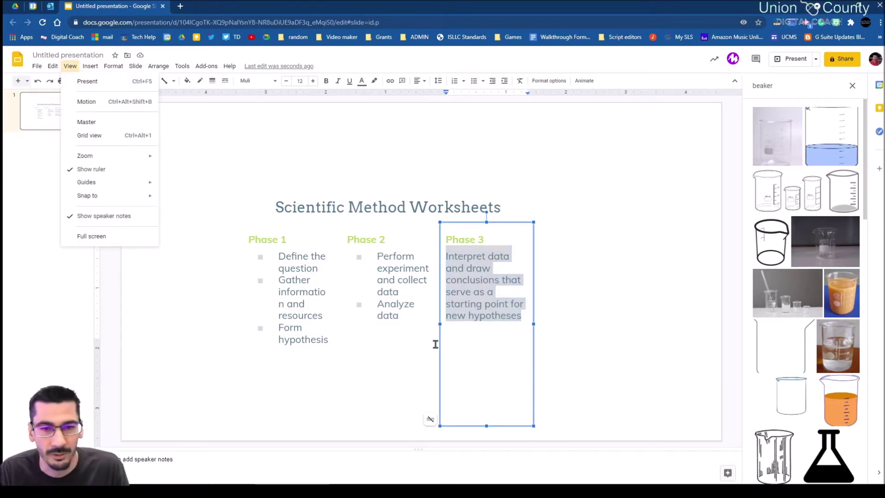
click(107, 68)
click(70, 66)
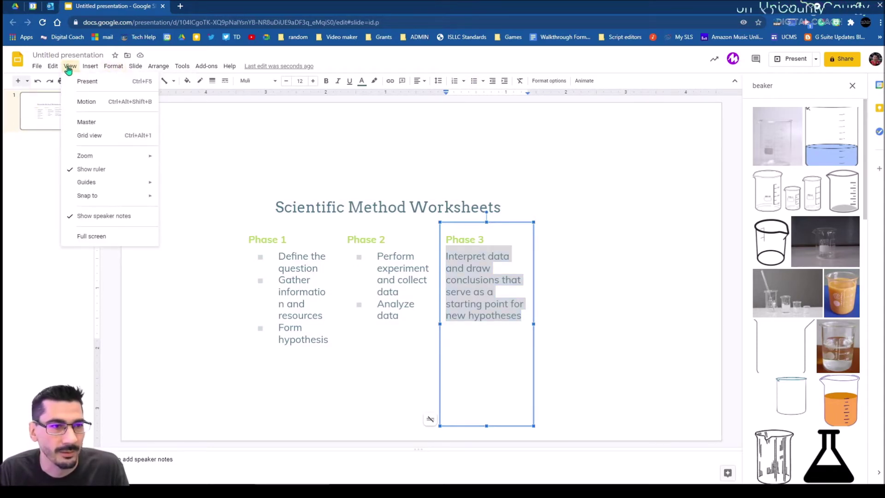
click(81, 130)
click(115, 257)
click(279, 124)
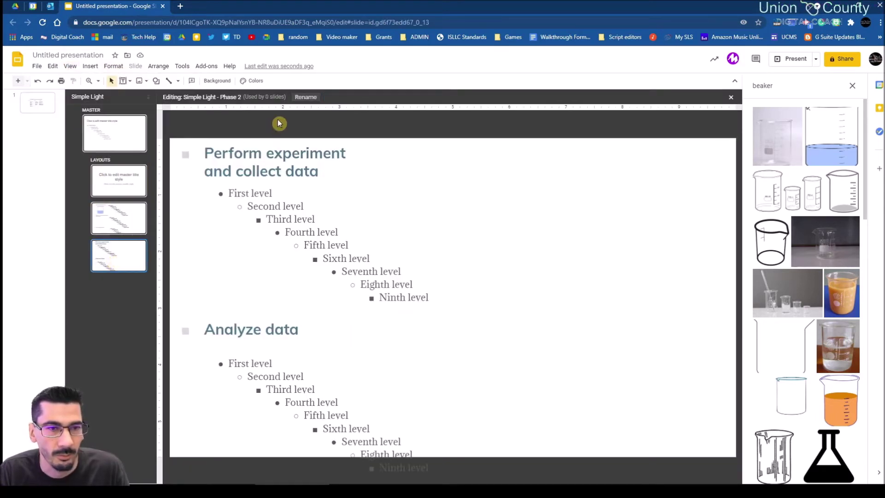
Add a layout named 'Phase 3', replace its title with the pasted Phase 3 text, widened to one line.
click(18, 81)
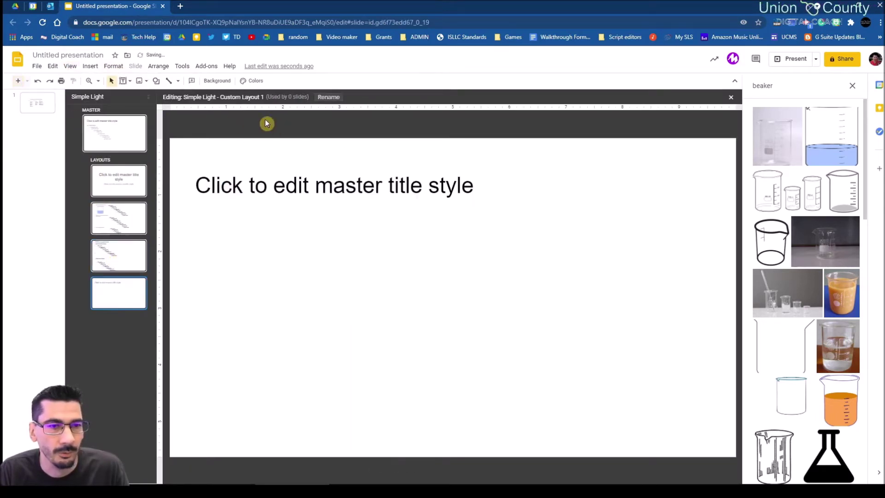
click(328, 97)
text(P)
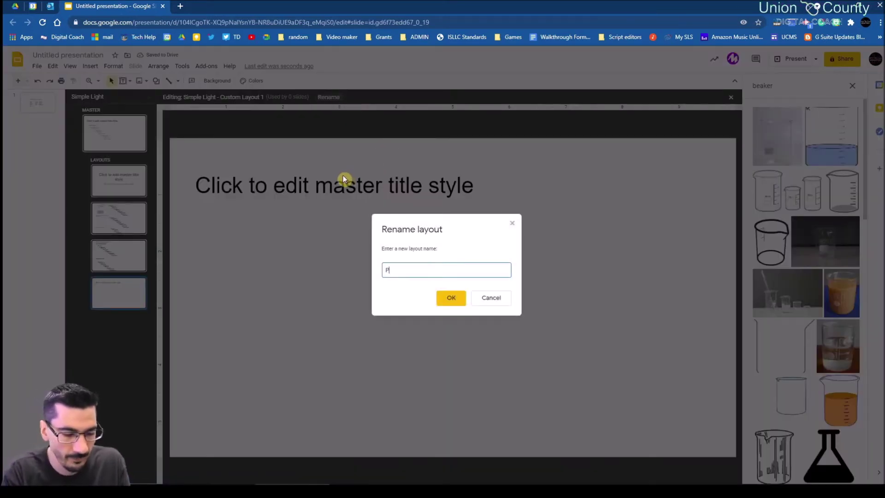
text(hase 3)
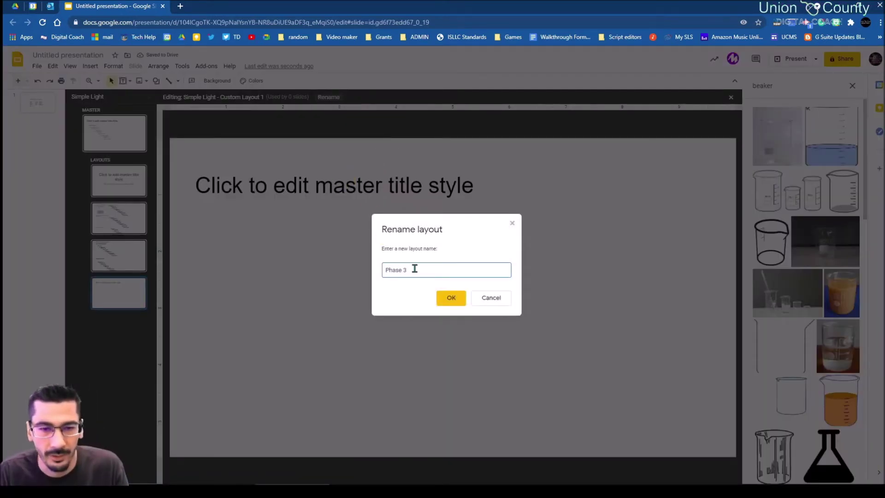
click(452, 302)
click(368, 190)
key(Escape)
key(Delete)
key(ctrl+v)
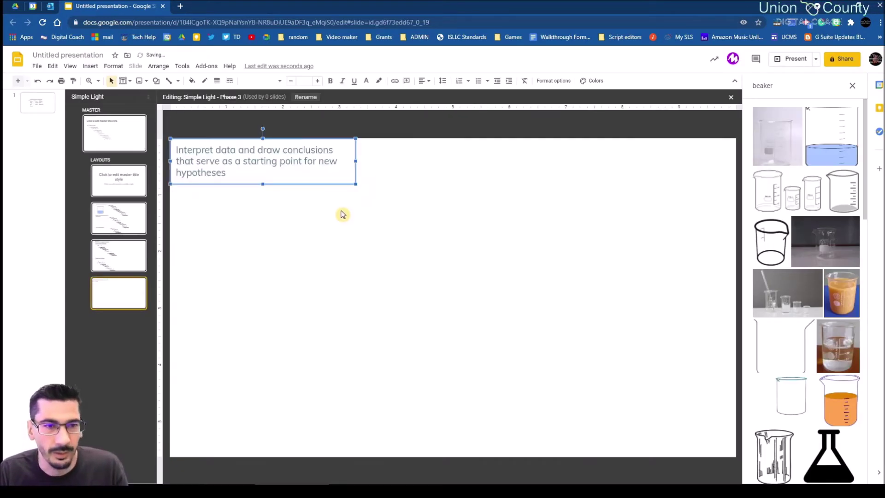
drag(357, 161, 726, 173)
click(533, 236)
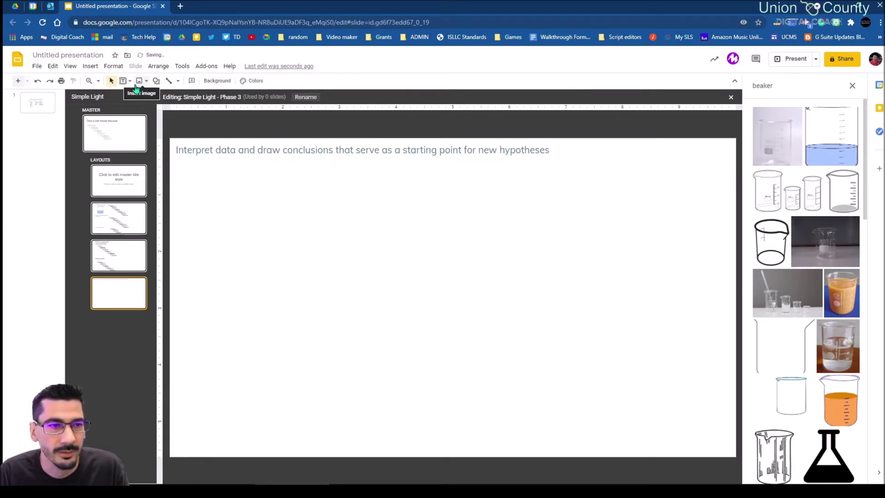
Add a 12 pt Adamina body placeholder across the lower layout, then close the master and select the slide.
click(130, 81)
click(150, 143)
drag(186, 170, 676, 435)
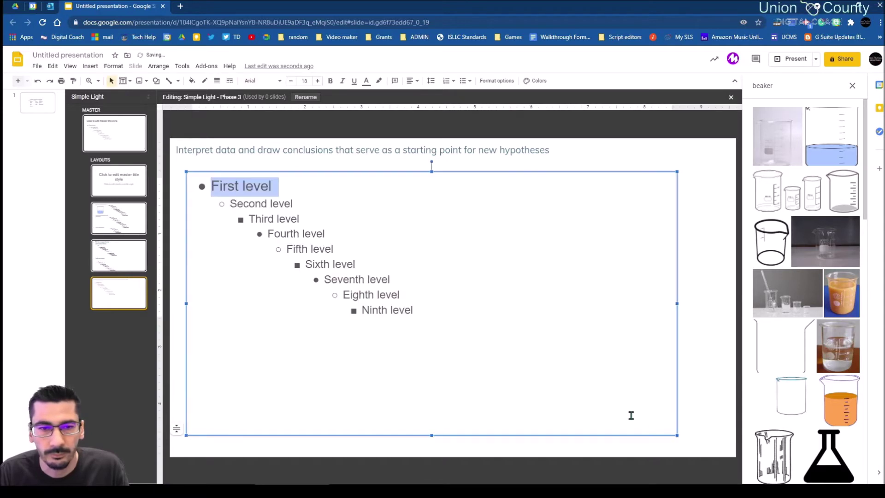
key(ctrl+a)
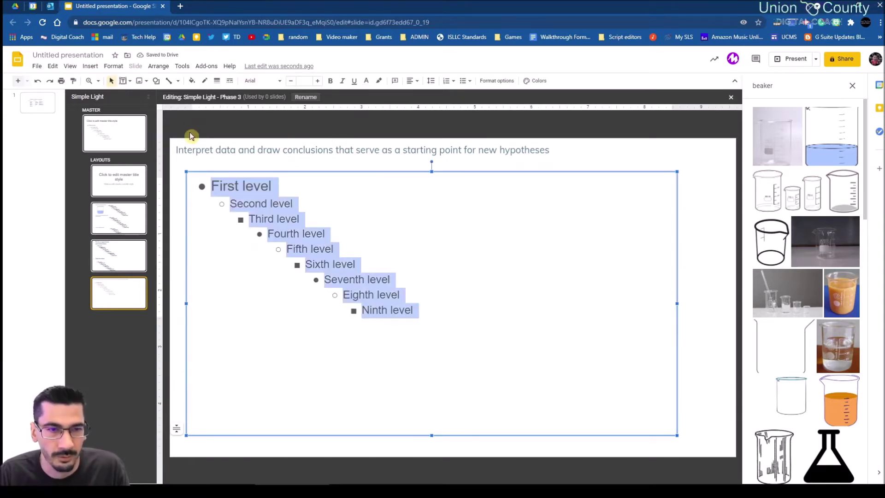
click(311, 80)
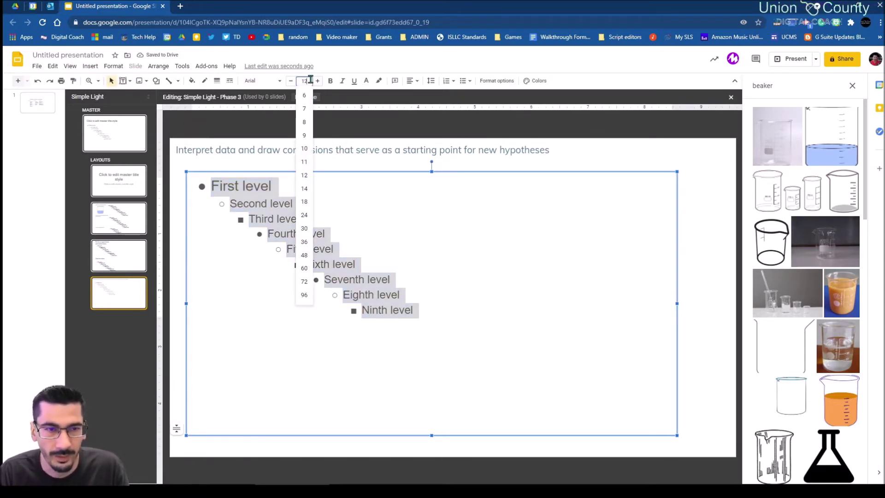
key(Return)
click(276, 81)
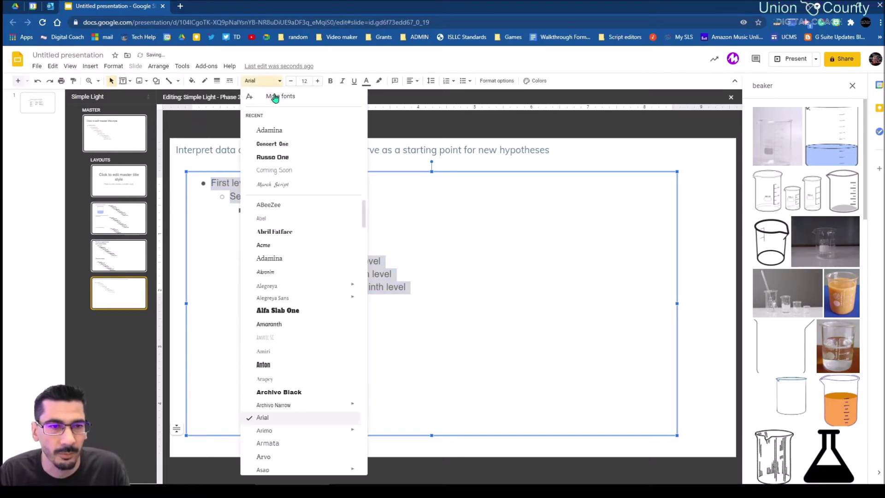
click(271, 130)
click(181, 171)
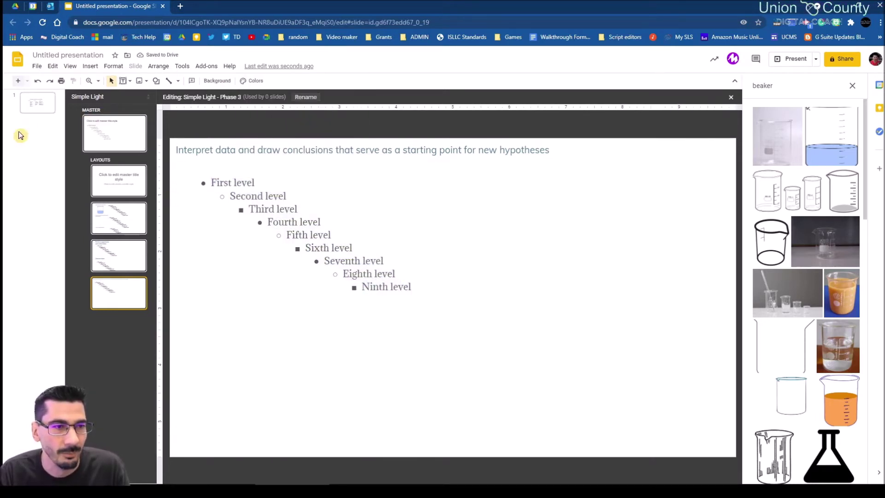
click(48, 142)
click(59, 122)
Delete the only slide and remove the Title slide layout from the master.
key(Delete)
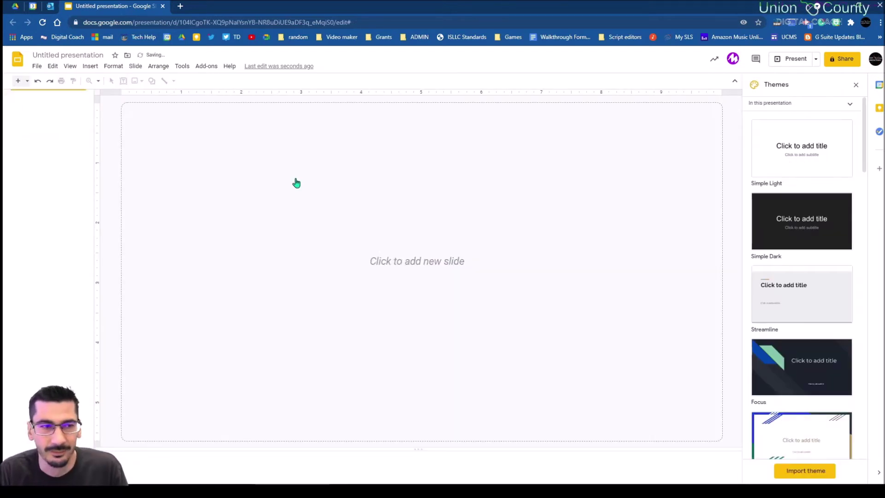
click(70, 66)
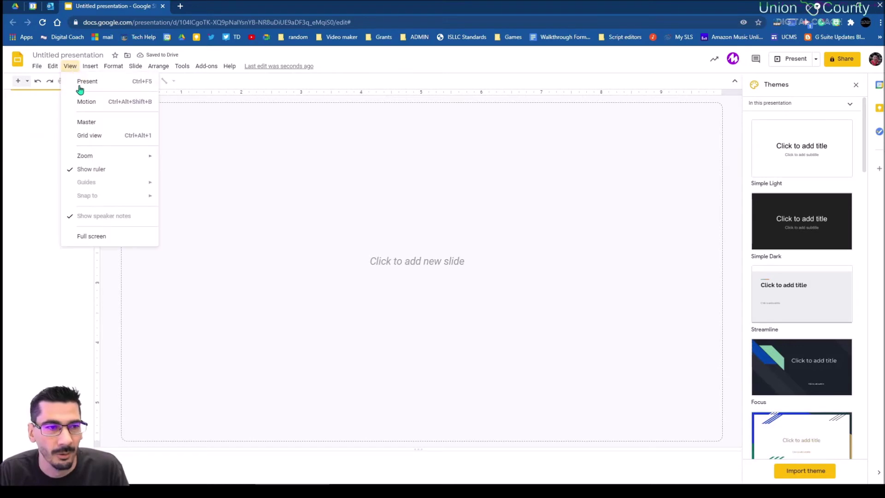
click(85, 123)
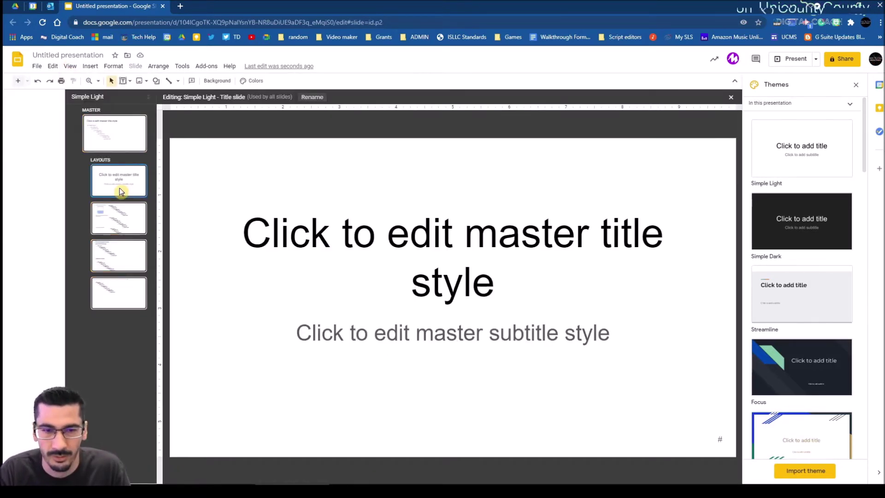
key(Delete)
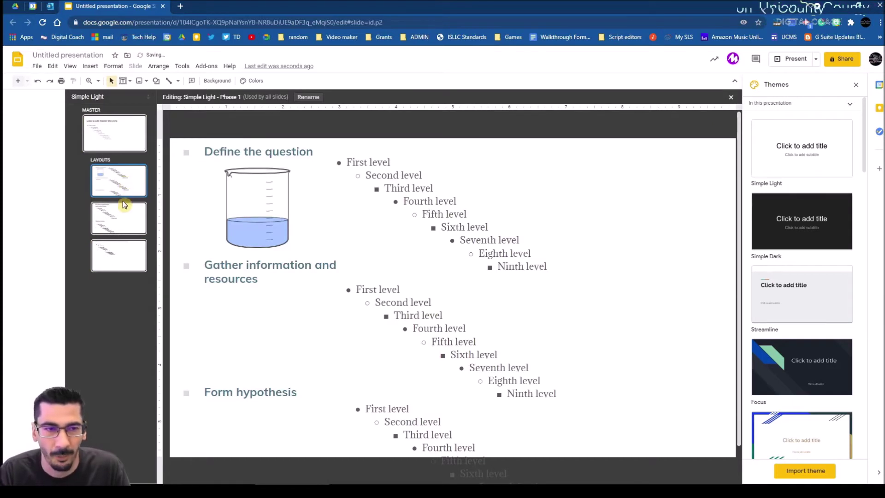
click(118, 226)
click(118, 251)
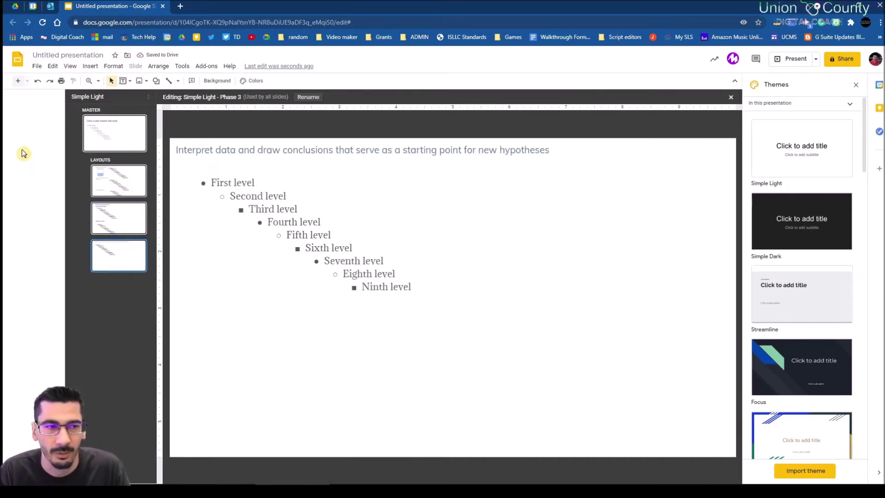
click(24, 150)
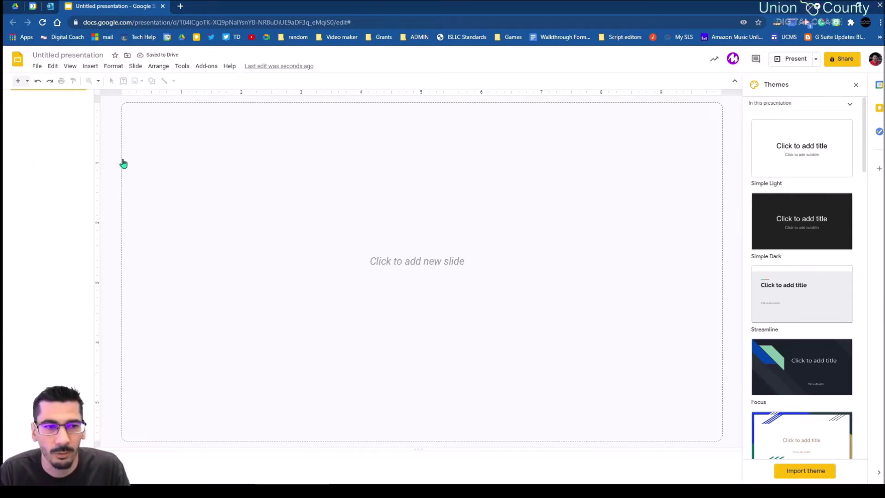
Add a Phase 1 slide with test text in its three boxes, then a Phase 2 slide.
click(26, 82)
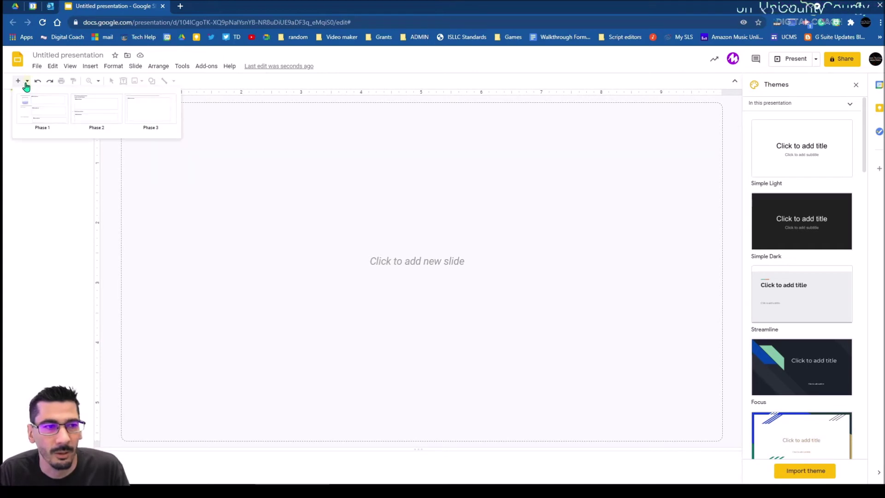
click(33, 129)
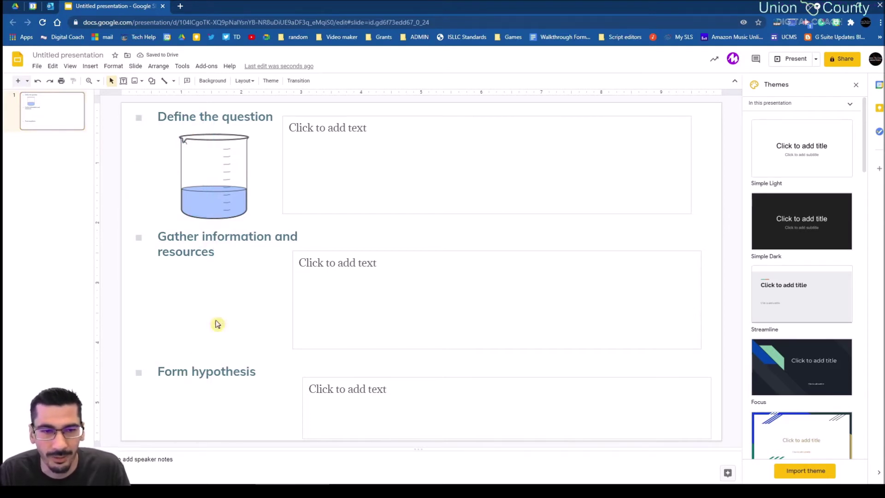
click(324, 183)
text(hnfxnxsnm)
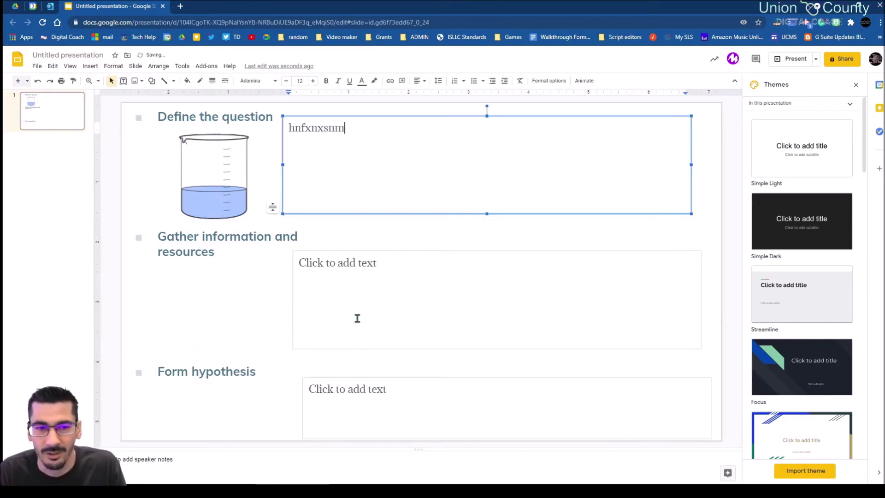
click(358, 318)
text(xznnmxmx)
click(368, 399)
text(xmxm)
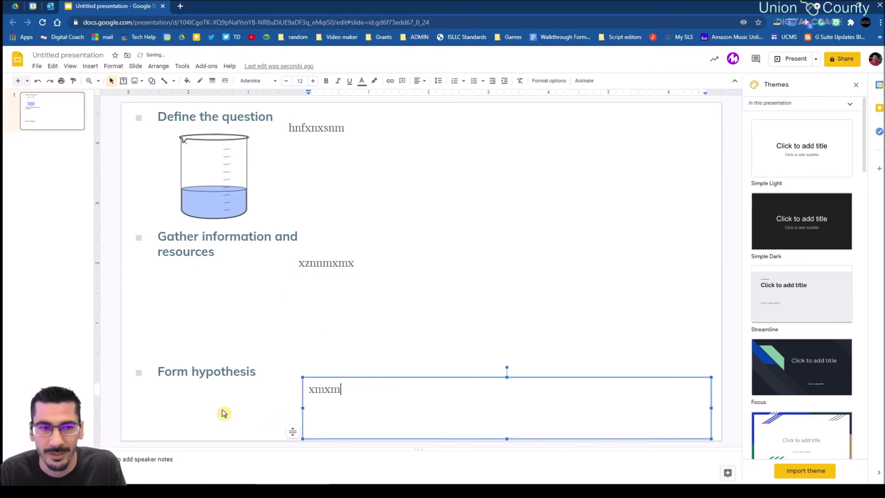
text(nm)
click(217, 414)
click(27, 81)
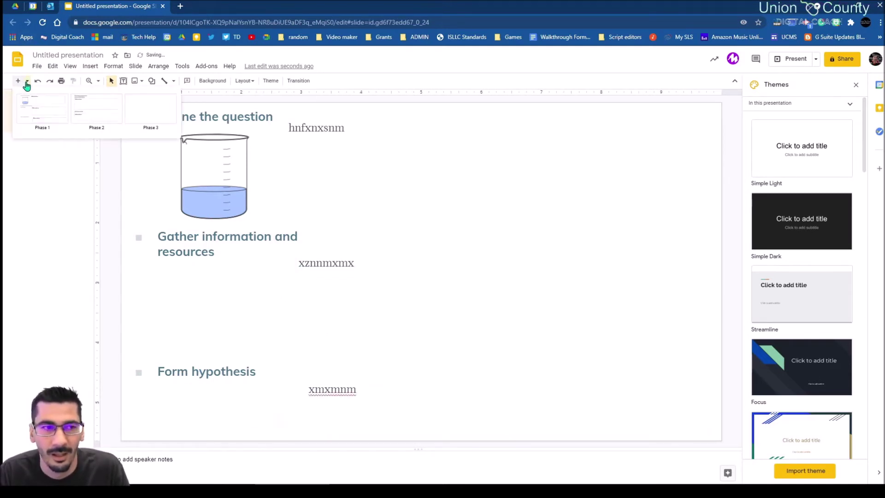
click(88, 119)
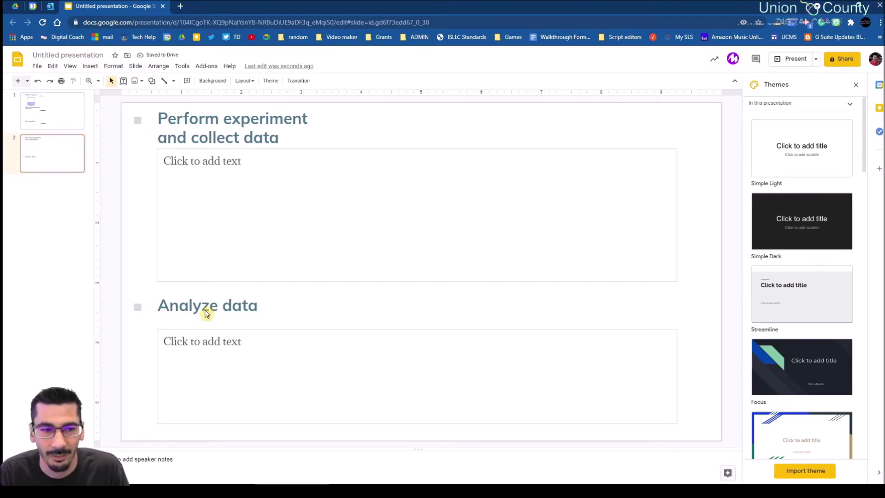
Fill the Phase 2 body boxes with test text, move the second box up, and remove a stray text box.
click(323, 230)
text(Bc c)
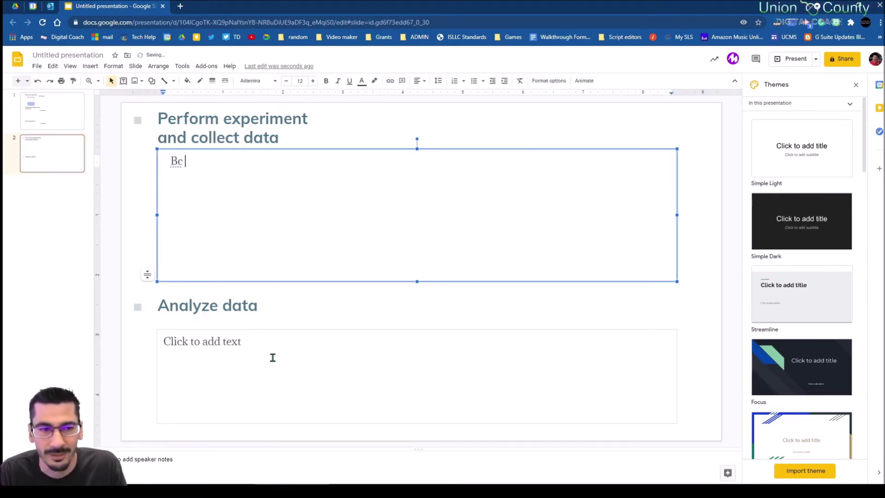
click(270, 357)
text(Cx)
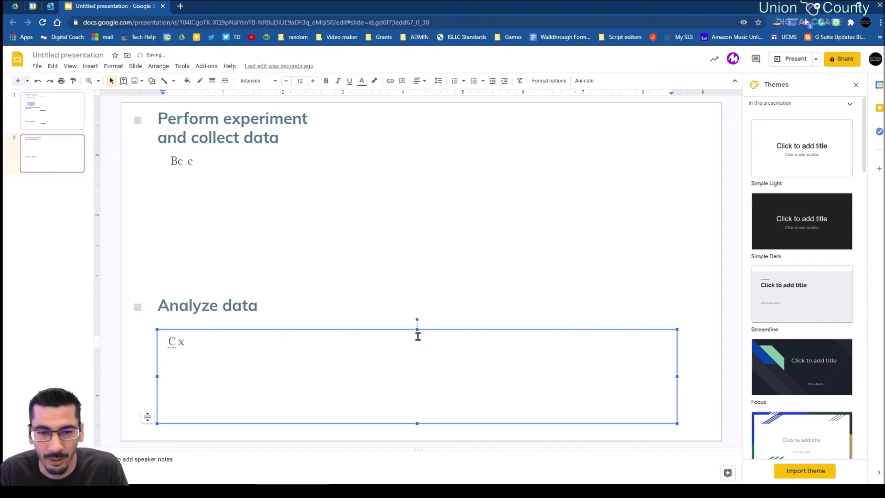
drag(418, 330, 415, 316)
click(75, 82)
click(138, 81)
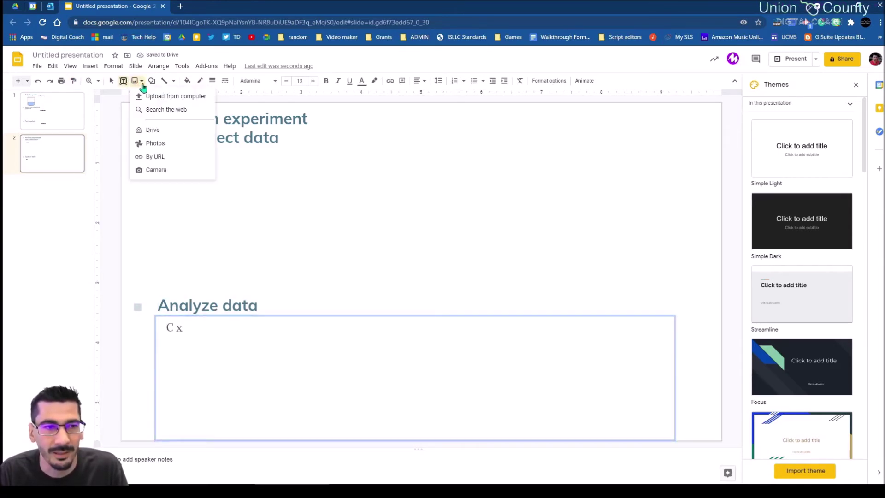
click(485, 262)
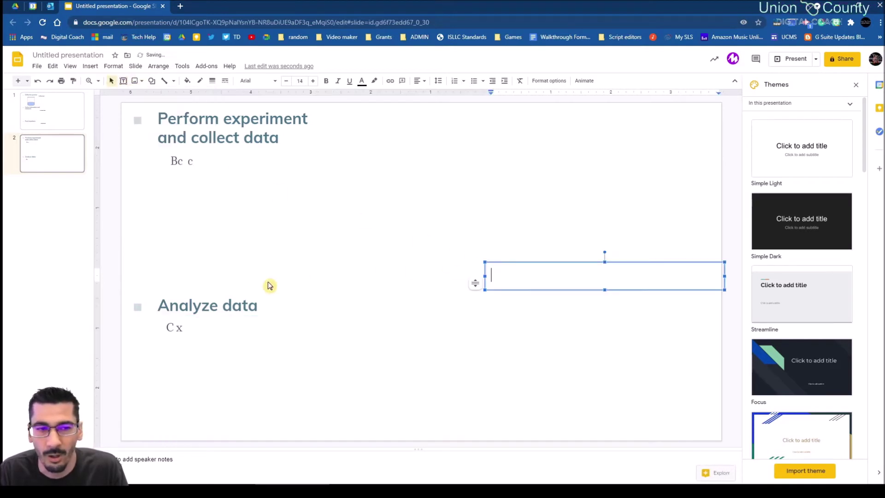
click(232, 288)
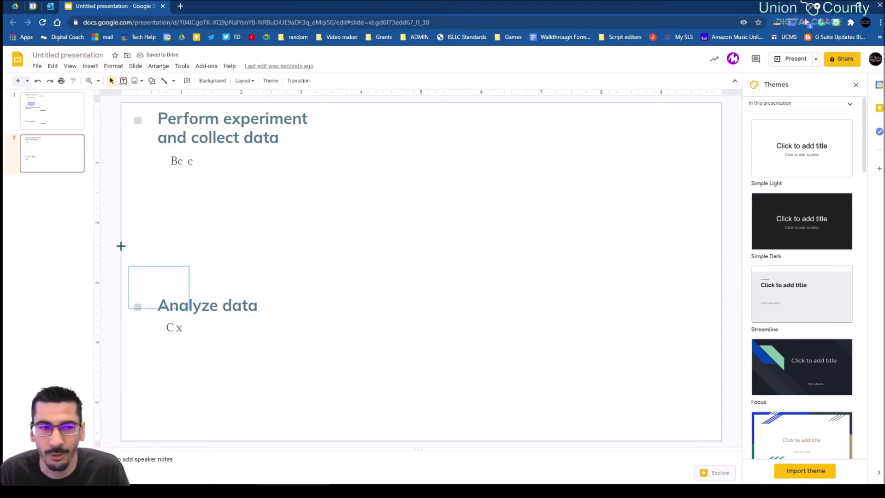
click(203, 151)
Add a third slide built on the Phase 3 layout.
click(27, 82)
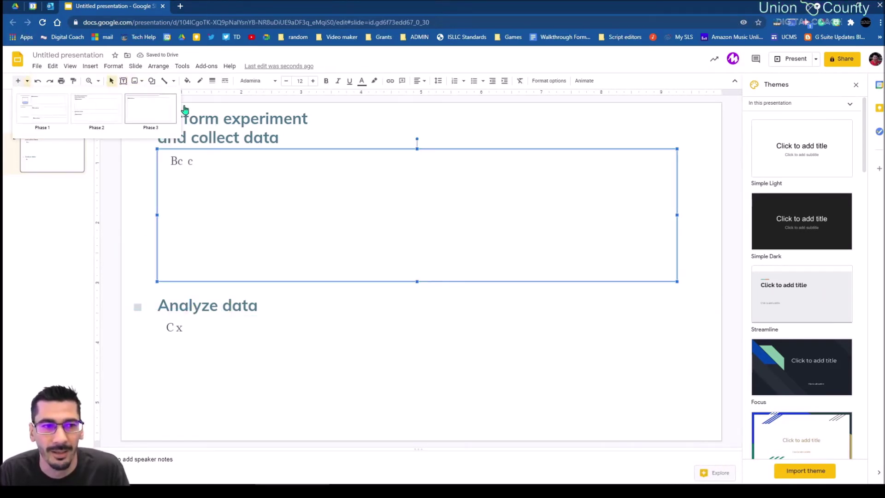
key(Escape)
click(27, 82)
click(163, 121)
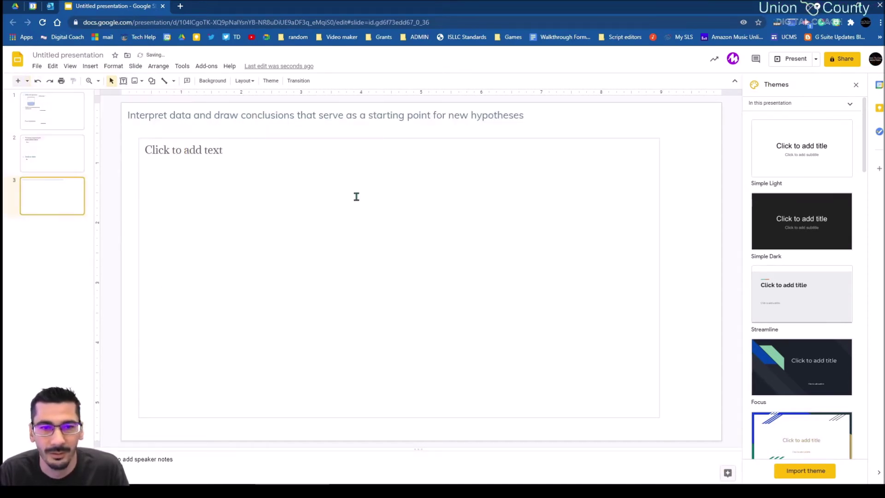
click(372, 160)
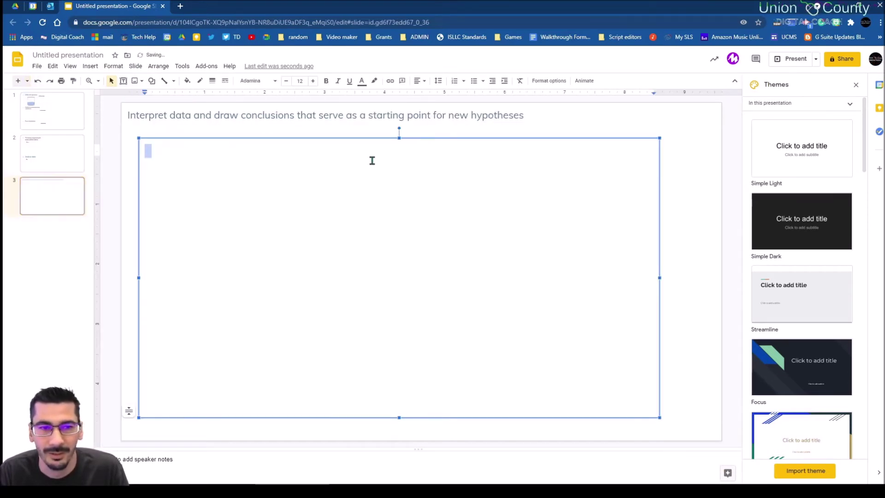
Review slides 1–3, then select the text boxes on slide 1.
click(74, 142)
click(65, 193)
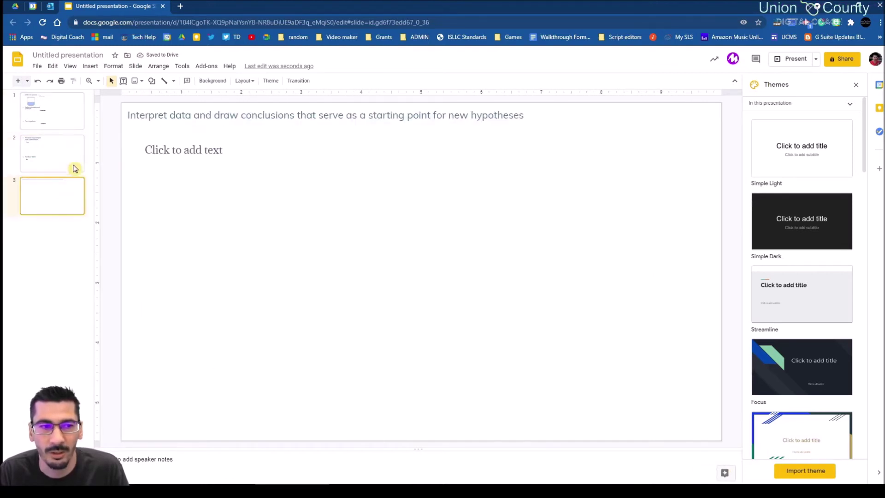
click(69, 118)
click(65, 159)
click(67, 112)
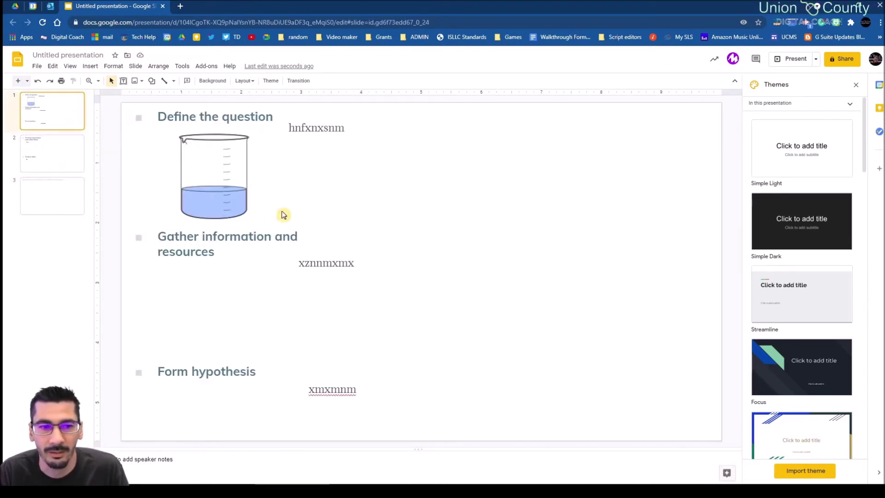
click(371, 212)
click(397, 317)
click(425, 377)
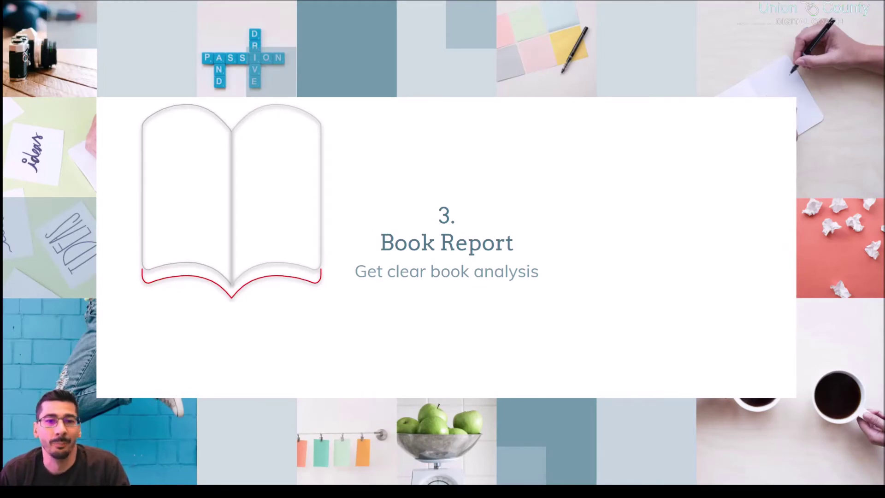
Advance the slideshow to the Book Report Format slide.
key(Right)
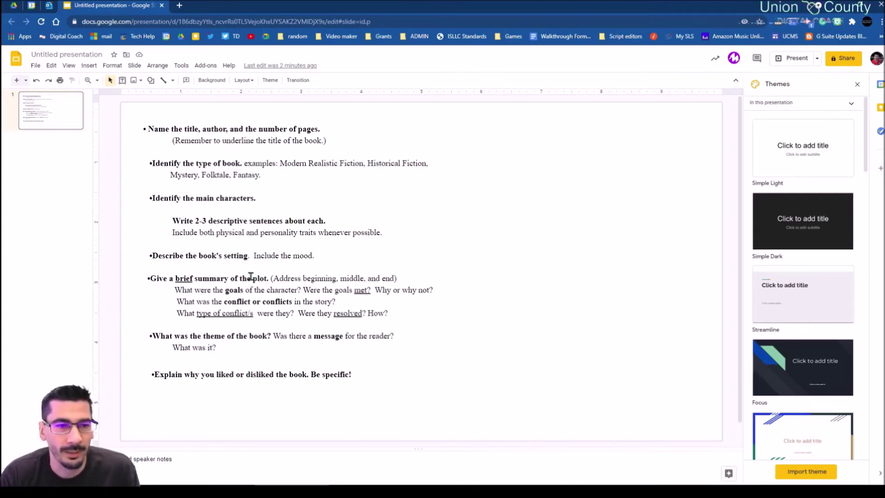
Set all the instructions text to Concert One and enlarge it two steps to 12 pt.
drag(352, 377, 140, 125)
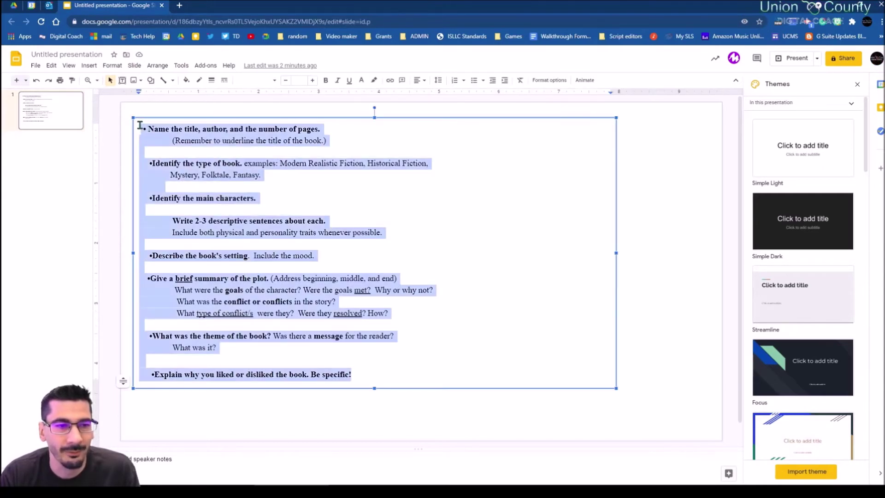
click(274, 81)
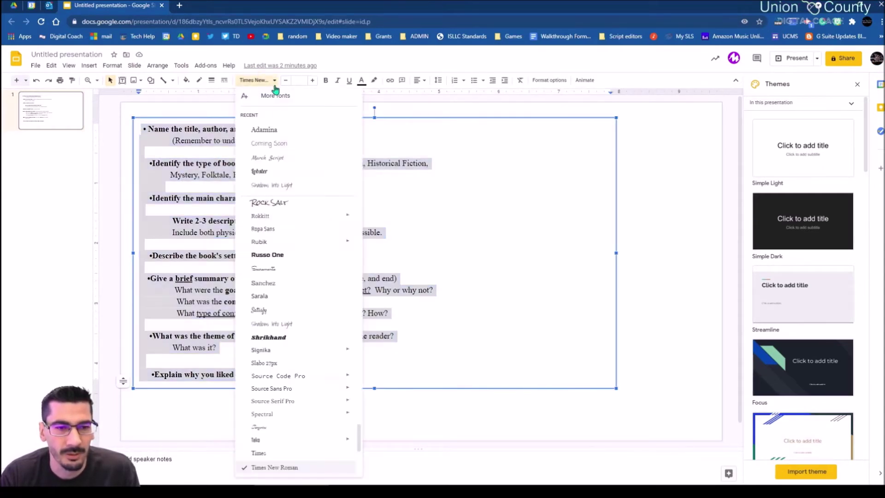
click(272, 255)
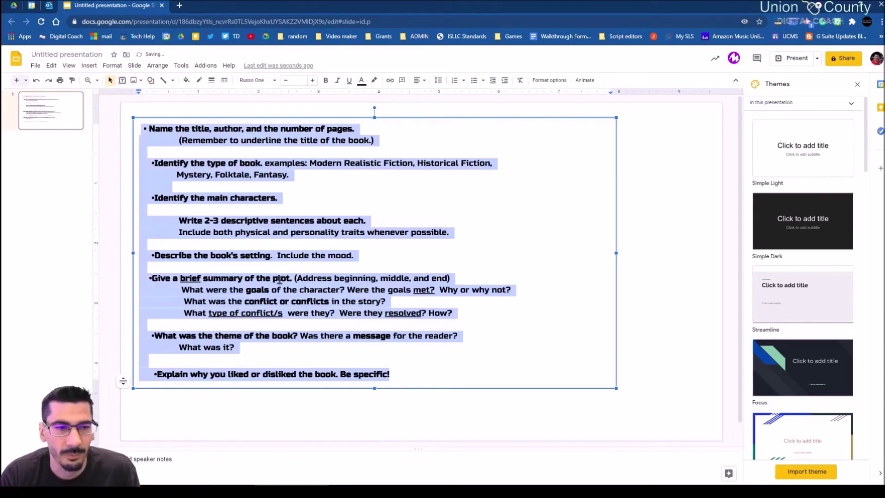
click(274, 81)
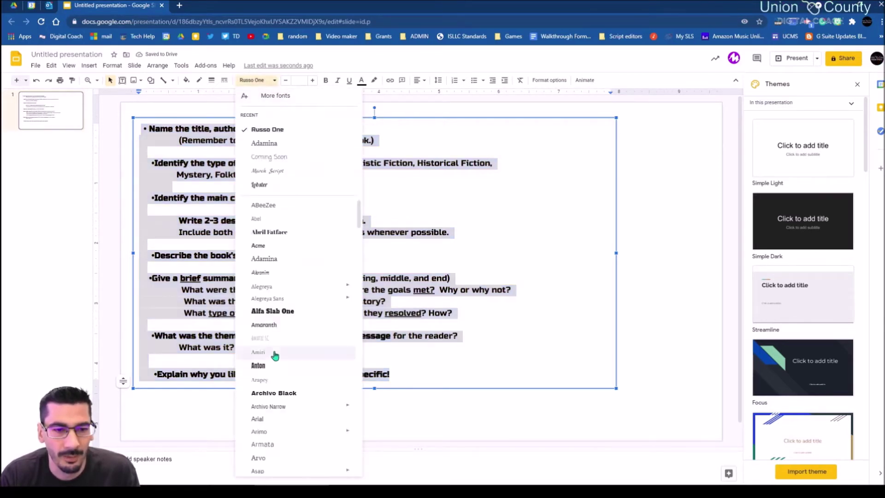
scroll(279, 397, down, 10)
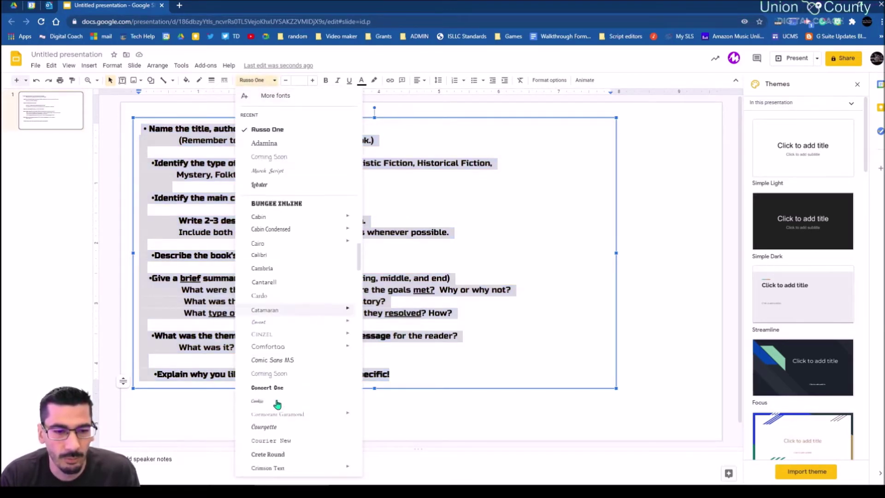
click(279, 390)
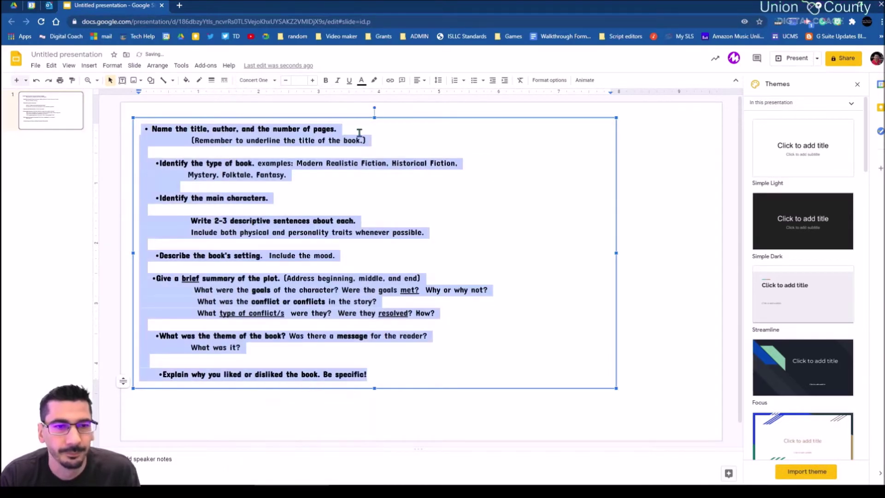
click(314, 81)
click(313, 81)
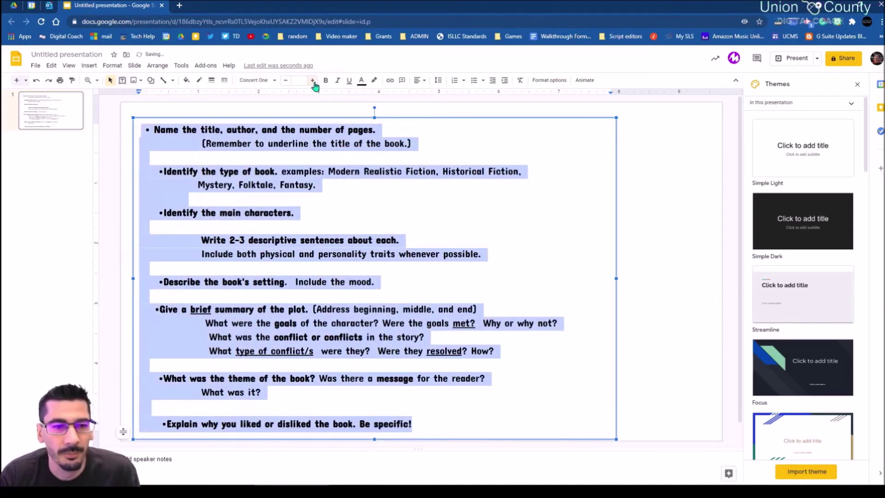
click(575, 233)
scroll(672, 273, down, 1)
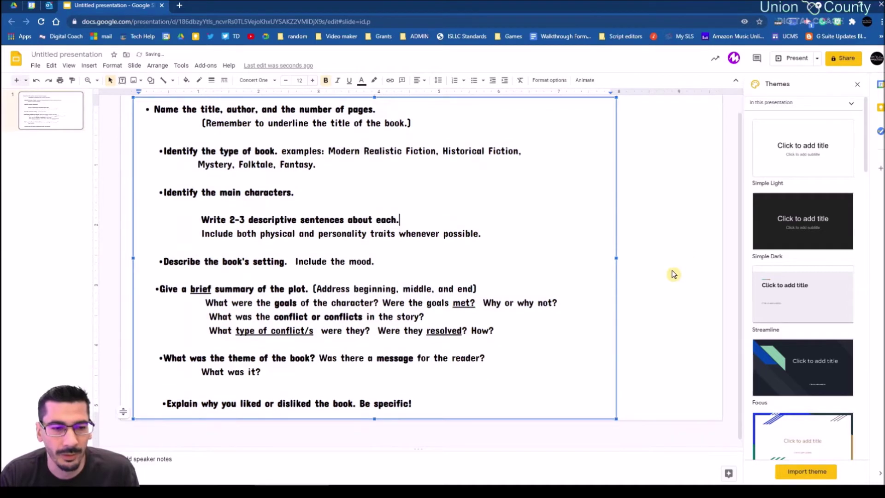
scroll(672, 275, up, 1)
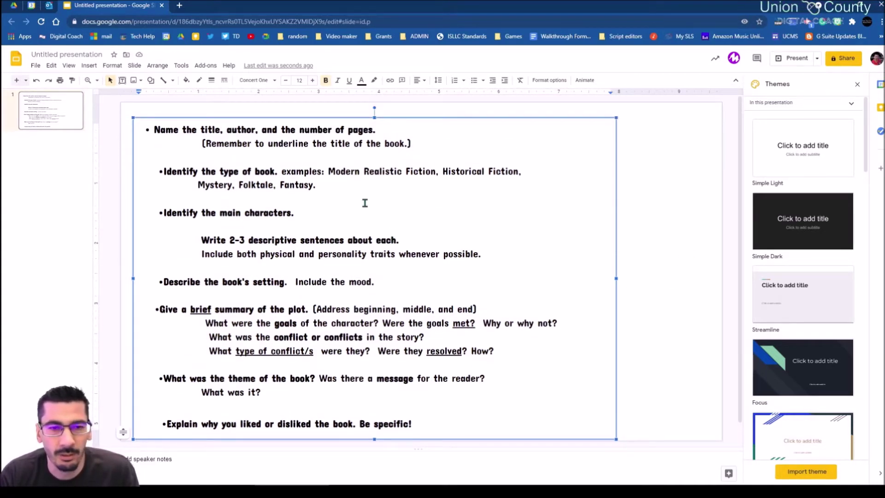
Reduce the Remember note, book type examples and traits line to 10 pt.
click(271, 253)
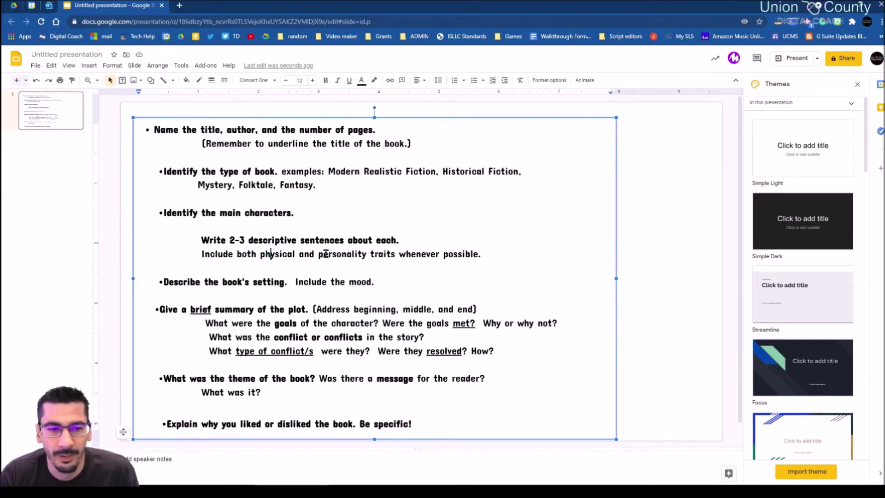
drag(484, 255, 206, 254)
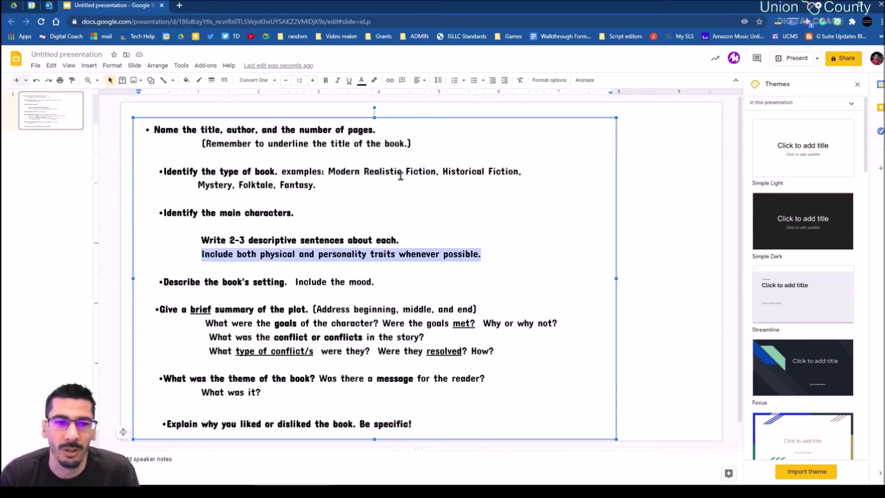
drag(415, 145, 197, 148)
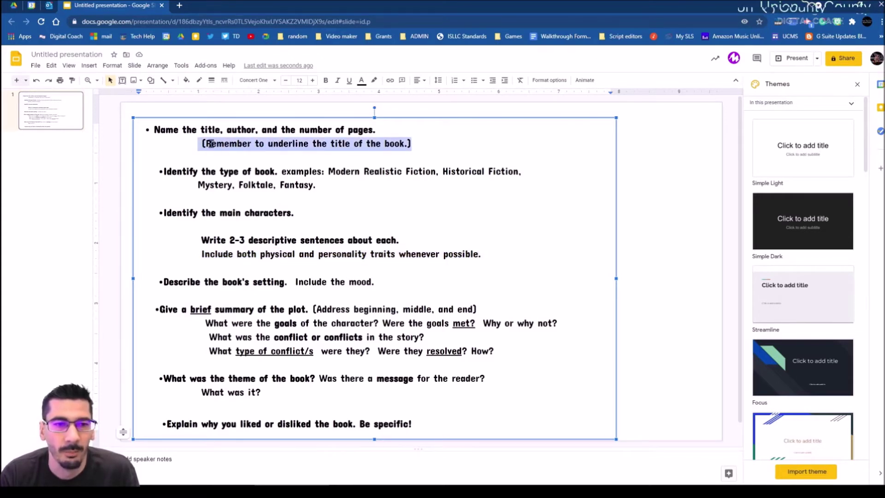
click(286, 80)
click(286, 80)
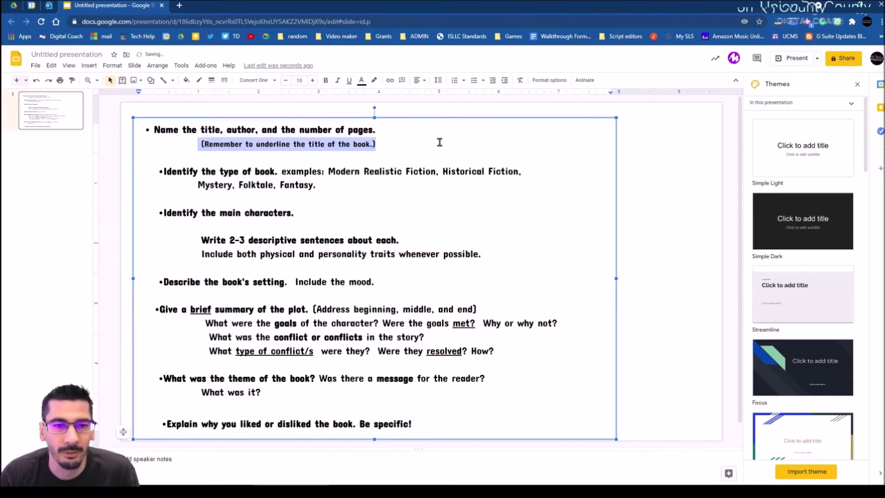
drag(318, 186, 279, 171)
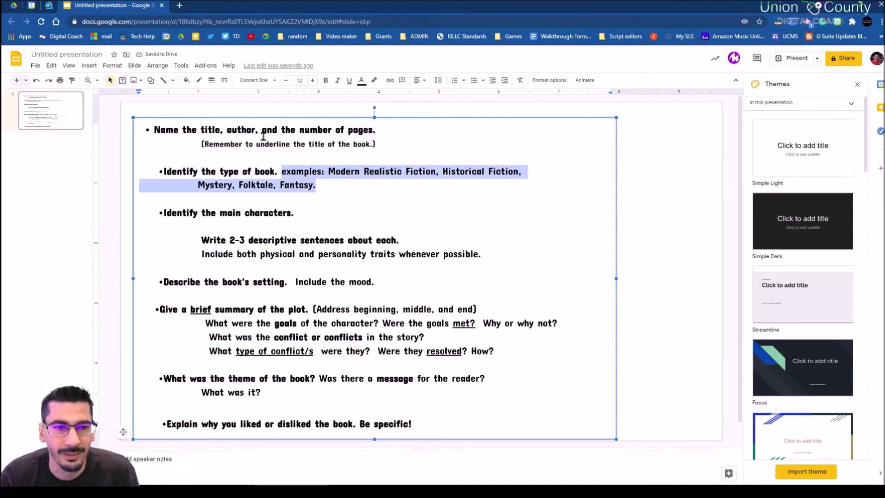
click(286, 80)
click(286, 80)
drag(483, 252, 205, 253)
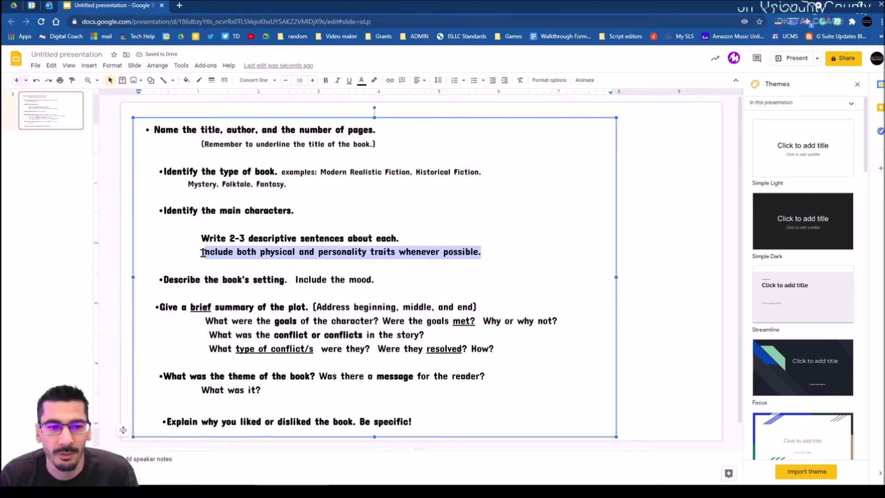
click(286, 80)
click(286, 80)
Reduce Include the mood, the beginning-middle-end note, and the goals and message questions to 10 pt.
drag(381, 279, 292, 279)
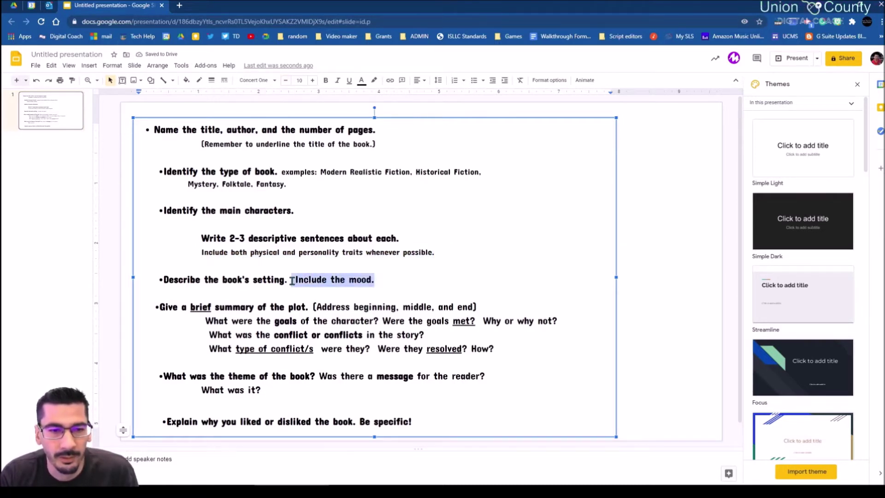
click(285, 80)
click(285, 80)
drag(308, 306, 497, 304)
click(285, 80)
click(285, 80)
drag(561, 323, 380, 319)
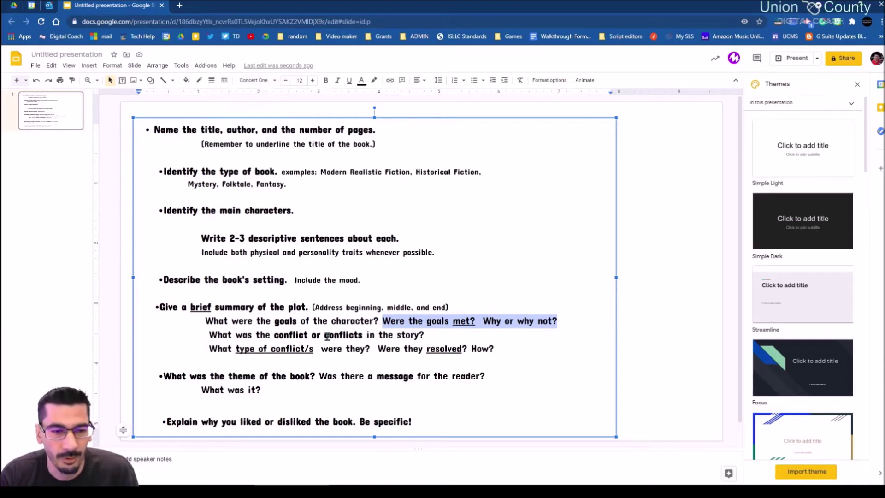
drag(260, 391, 324, 376)
click(286, 80)
click(286, 80)
click(461, 147)
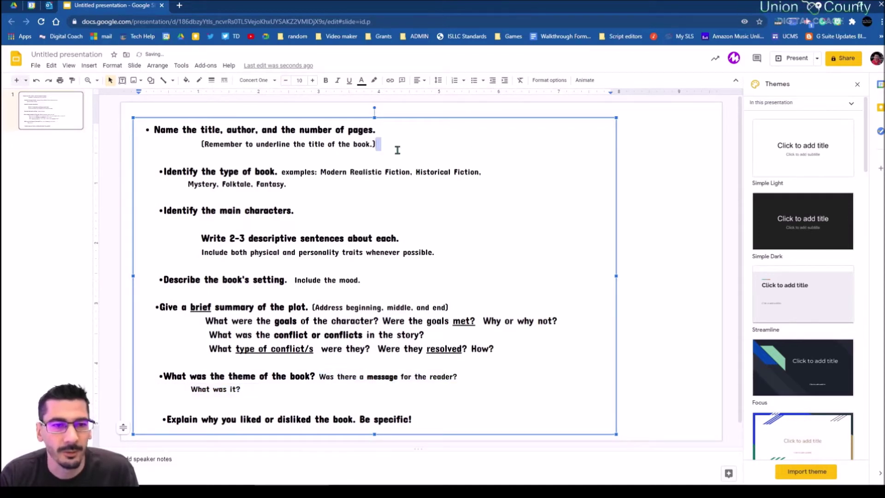
drag(416, 144, 156, 131)
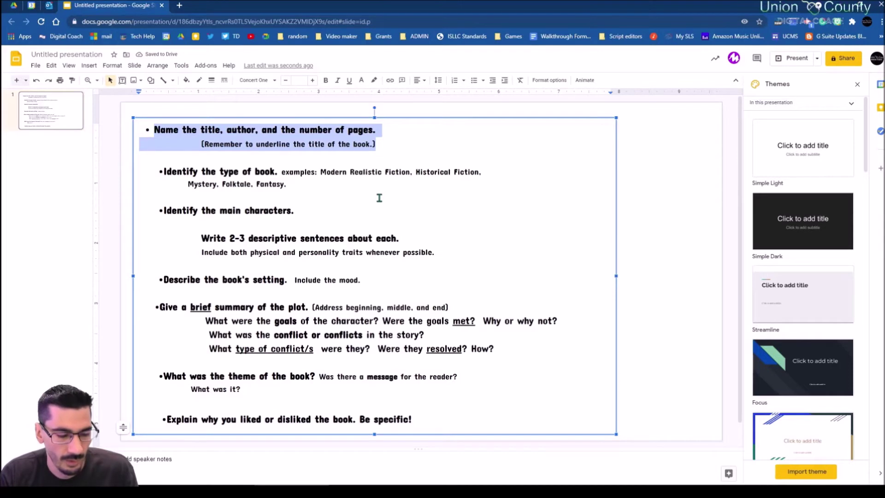
click(67, 66)
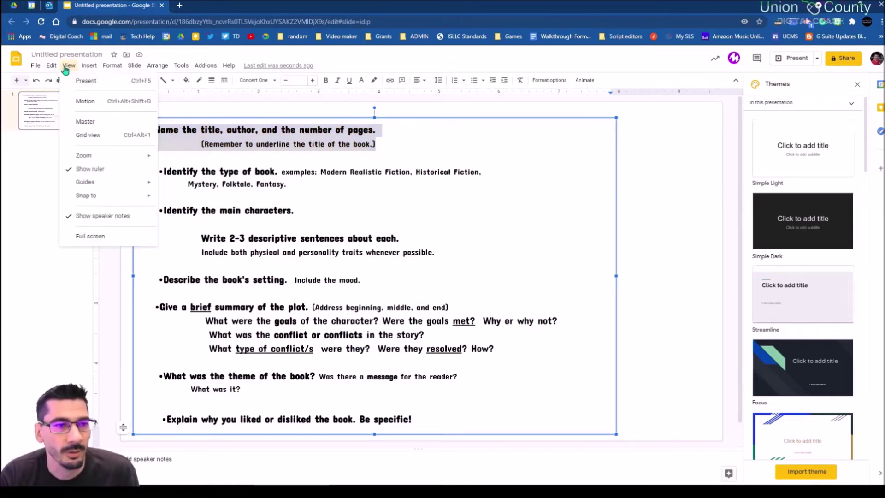
Delete the Simple Light layouts from Section header through to Blank, keeping only the title slide and Blank.
click(77, 123)
scroll(90, 276, down, 2)
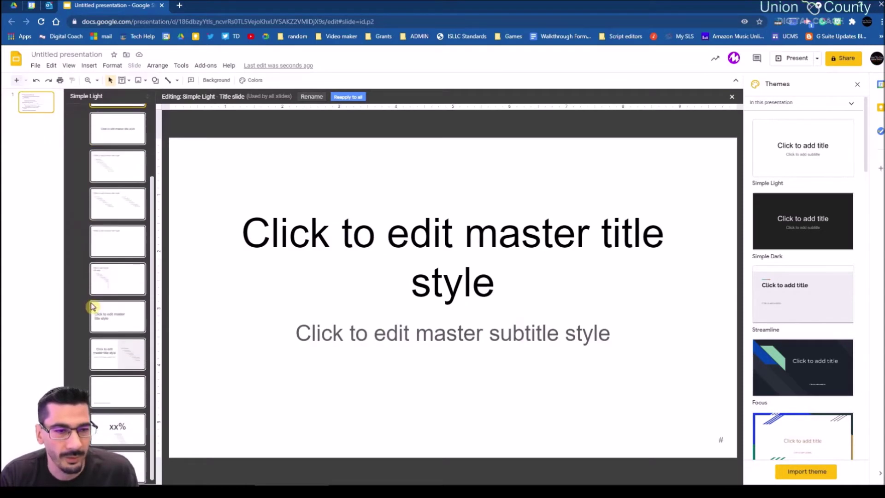
scroll(122, 191, up, 2)
click(118, 230)
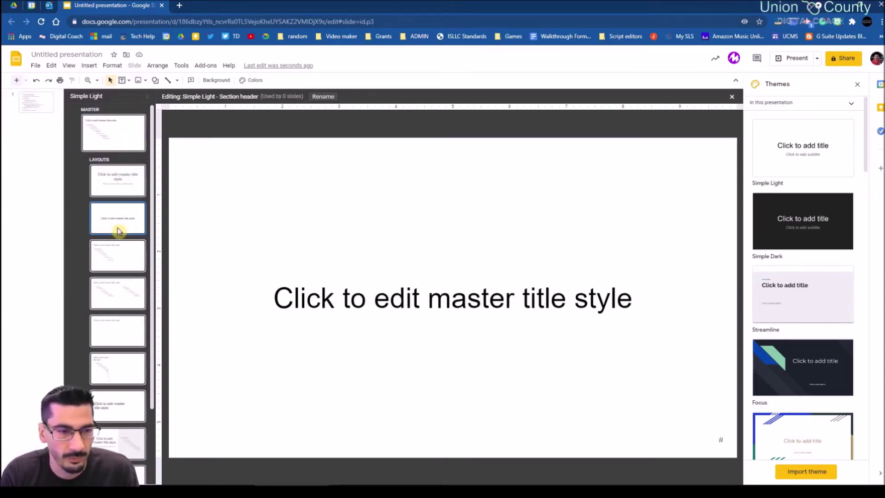
key(Delete)
key(Delete)
key(Delete)
key(Delete)
key(Delete)
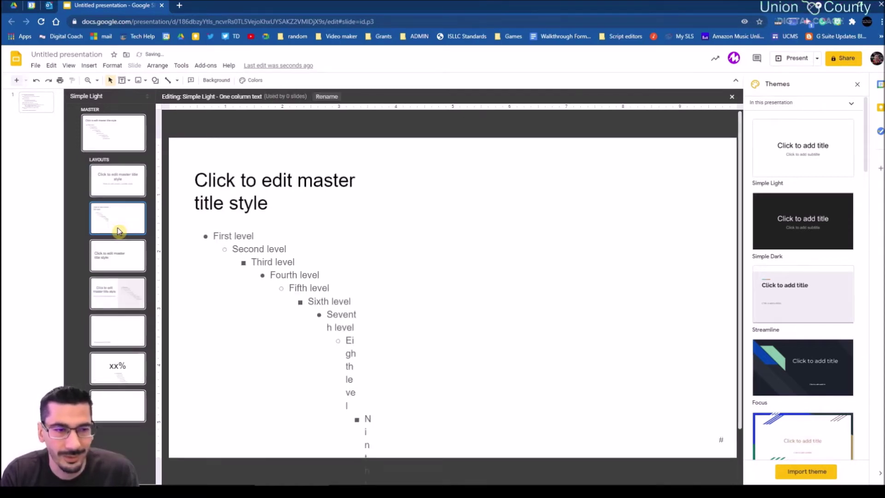
key(Delete)
key(Delete)
key(Delete)
key(Delete)
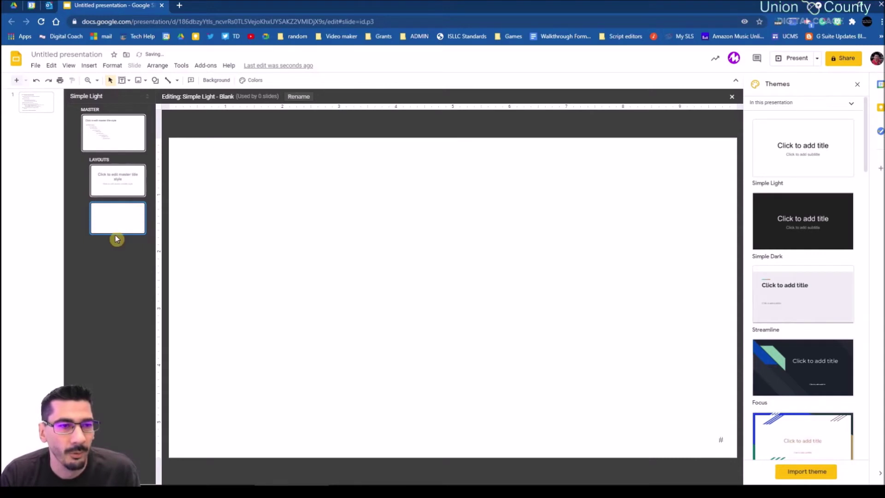
click(299, 97)
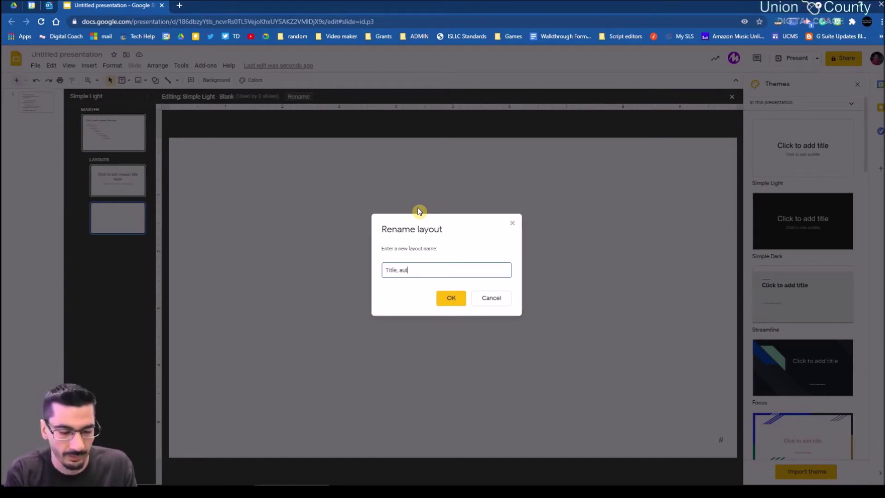
Name the former Blank layout 'Title, author' in the Rename layout dialog.
text(Title, author)
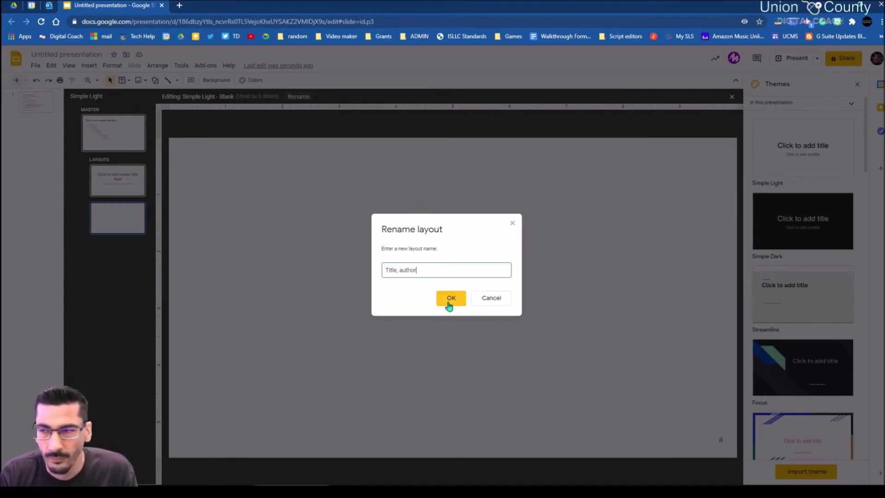
click(451, 298)
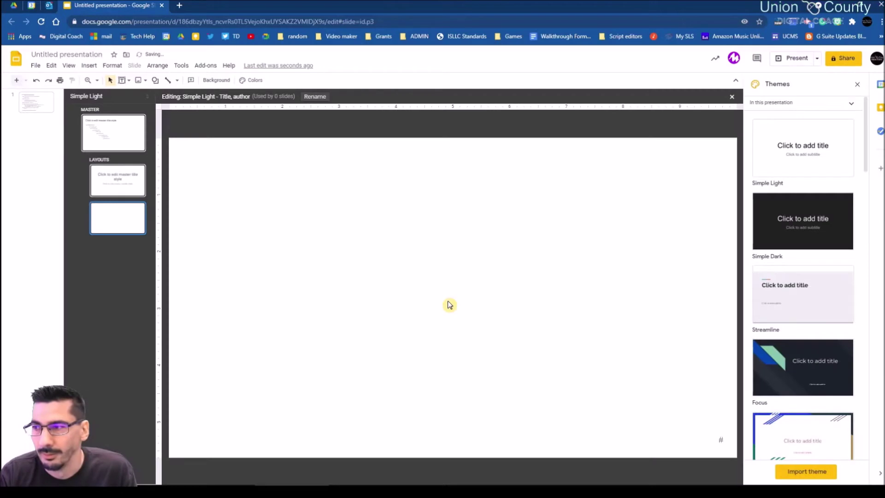
right_click(193, 163)
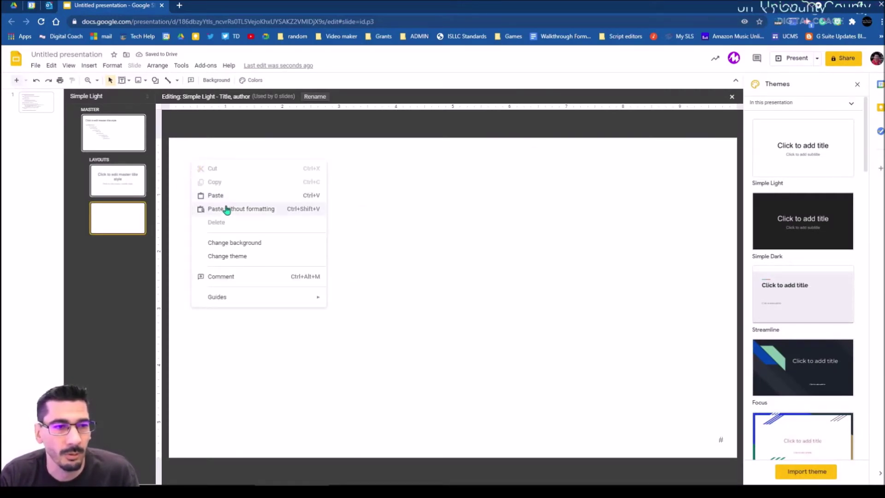
Paste the book report prompt onto the layout, widen its box, and trim spaces before the reminder.
click(214, 196)
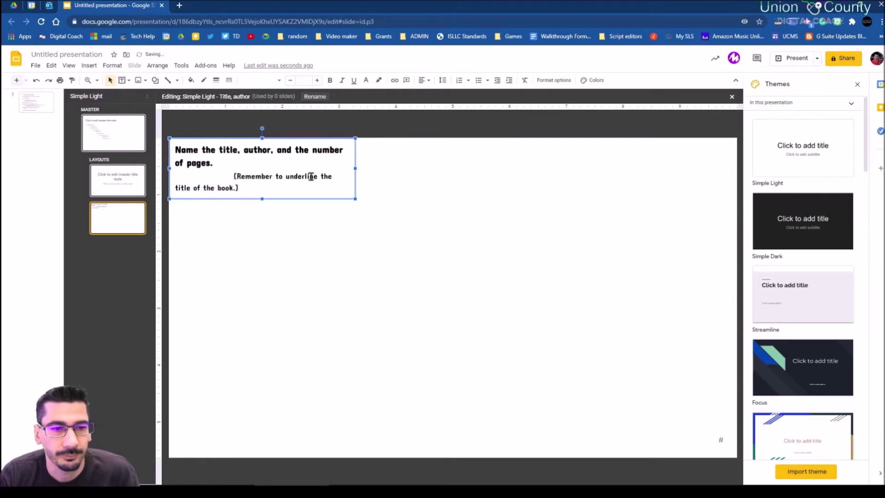
drag(356, 168, 714, 196)
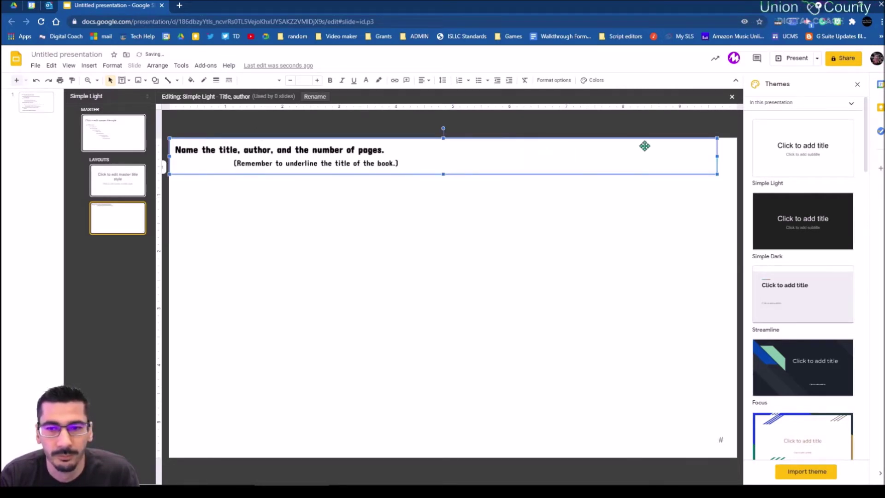
click(221, 162)
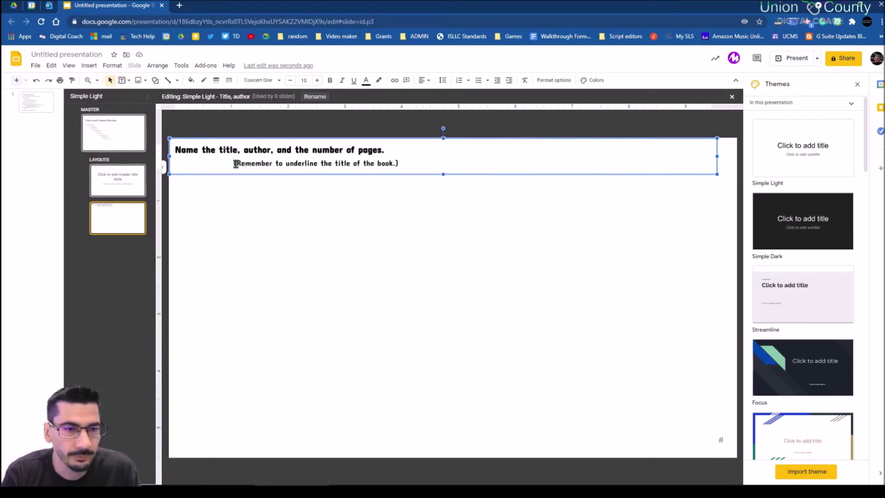
key(BackSpace)
key(BackSpace)
key(BackSpace)
key(BackSpace)
key(BackSpace)
key(BackSpace)
key(BackSpace)
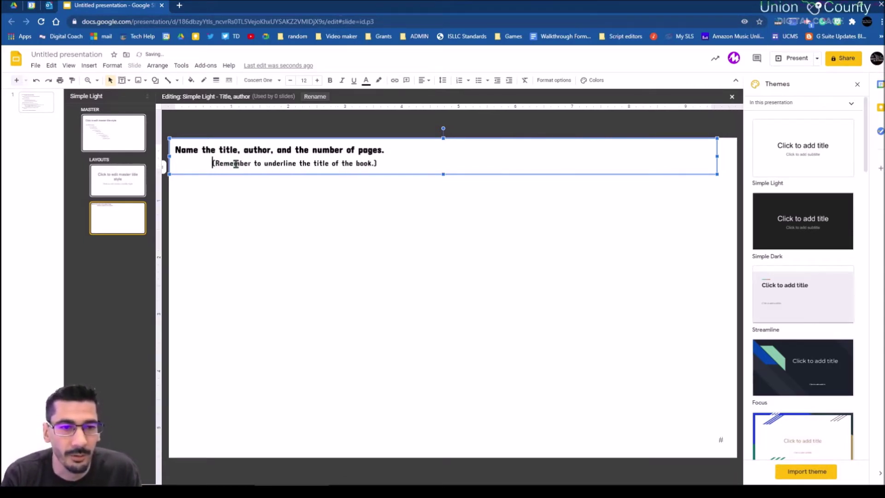
key(BackSpace)
key(BackSpace)
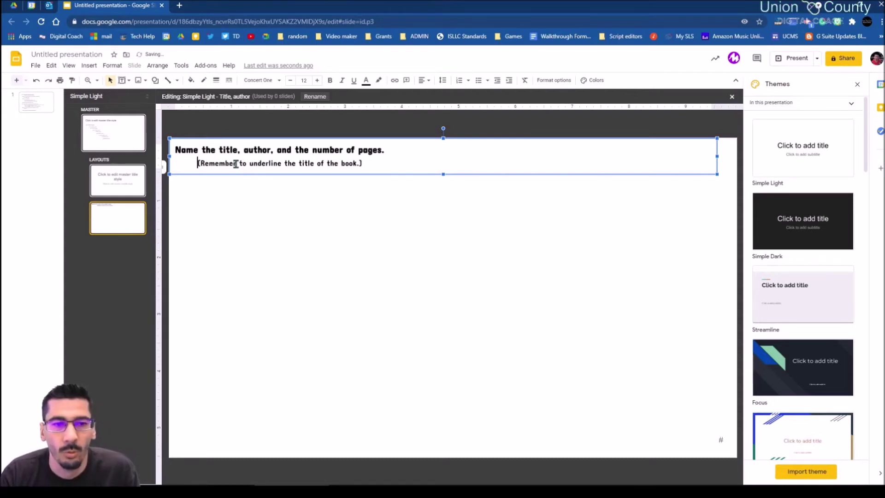
click(401, 265)
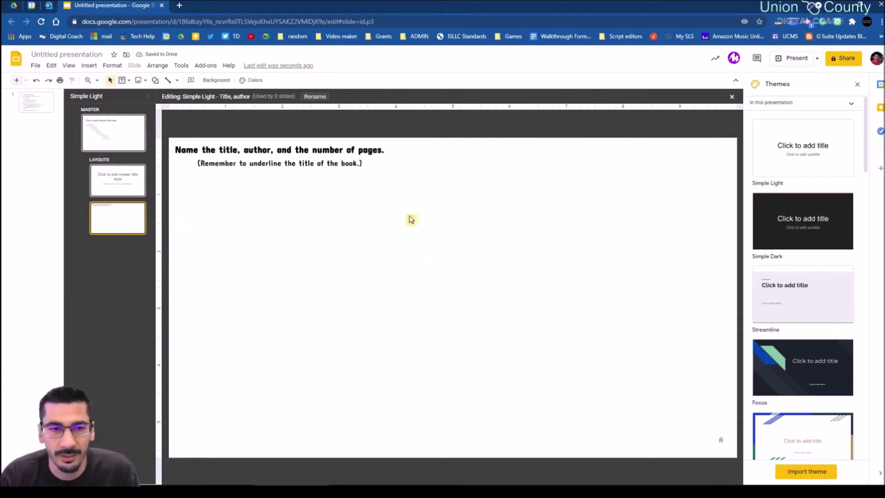
Break the prompt into separate capitalized Author and Number of pages lines.
click(245, 149)
key(BackSpace)
key(BackSpace)
key(BackSpace)
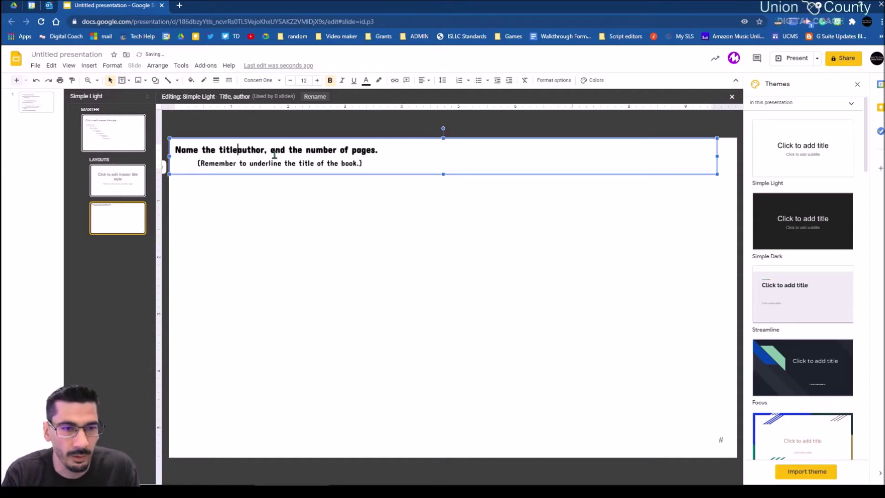
key(Return)
key(Return)
key(Return)
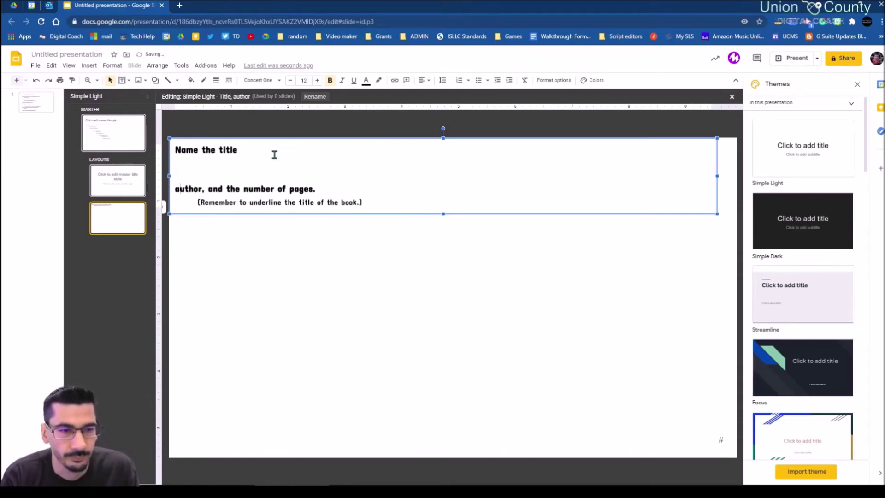
text(a)
key(BackSpace)
text(A)
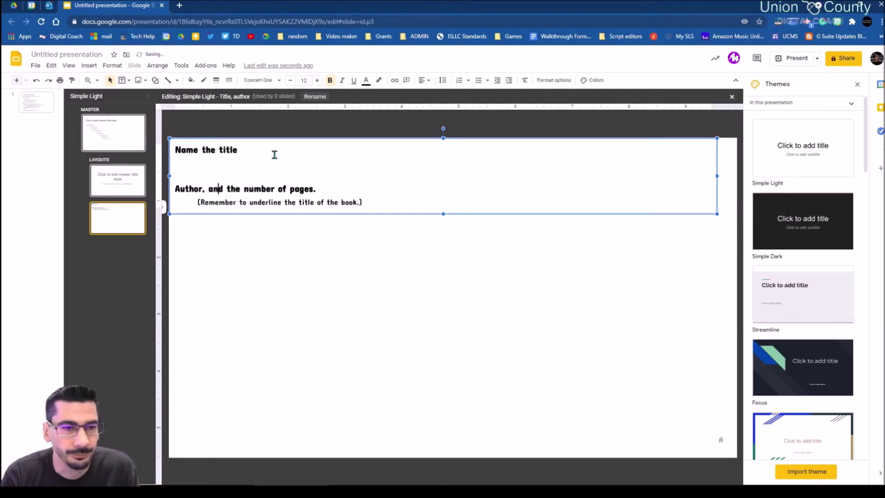
key(BackSpace)
key(BackSpace)
key(BackSpace)
key(BackSpace)
key(BackSpace)
key(BackSpace)
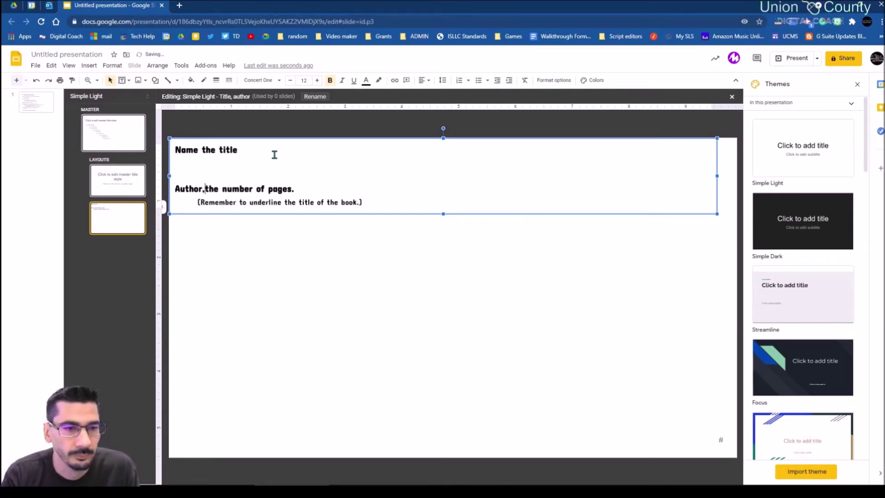
key(Return)
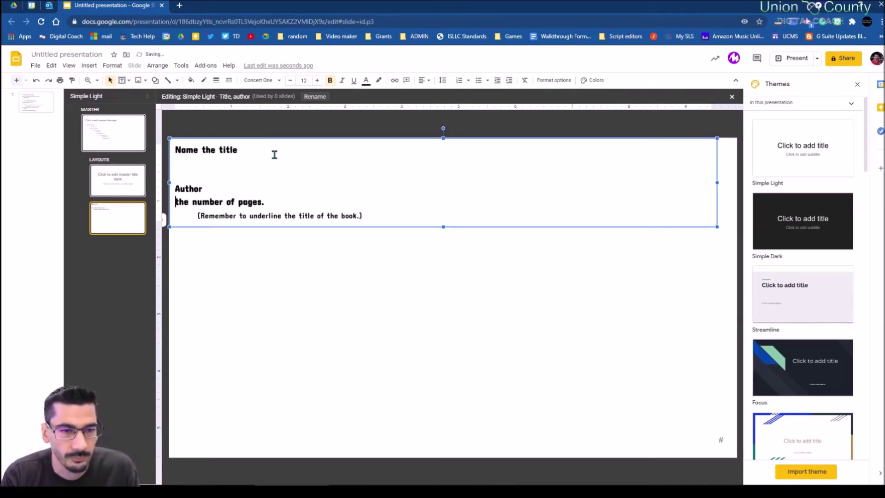
key(Return)
key(Return)
key(Return)
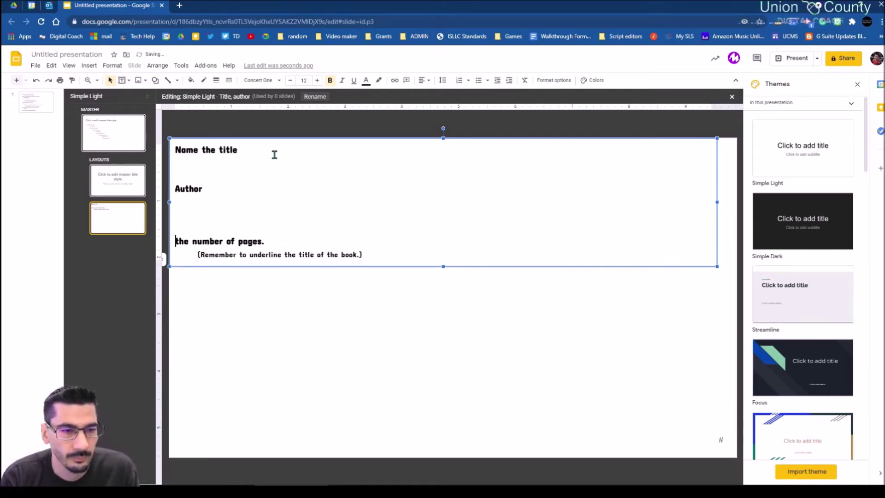
key(Delete)
key(Delete)
key(Delete)
key(Delete)
key(Delete)
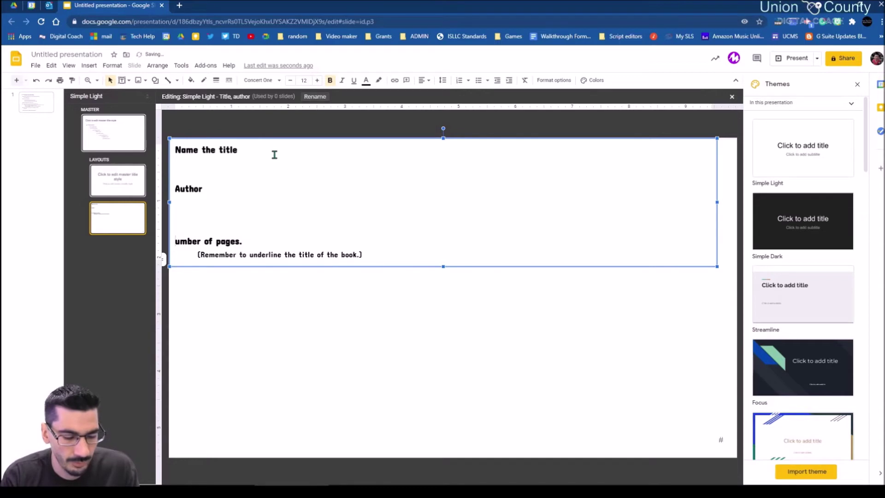
text(N)
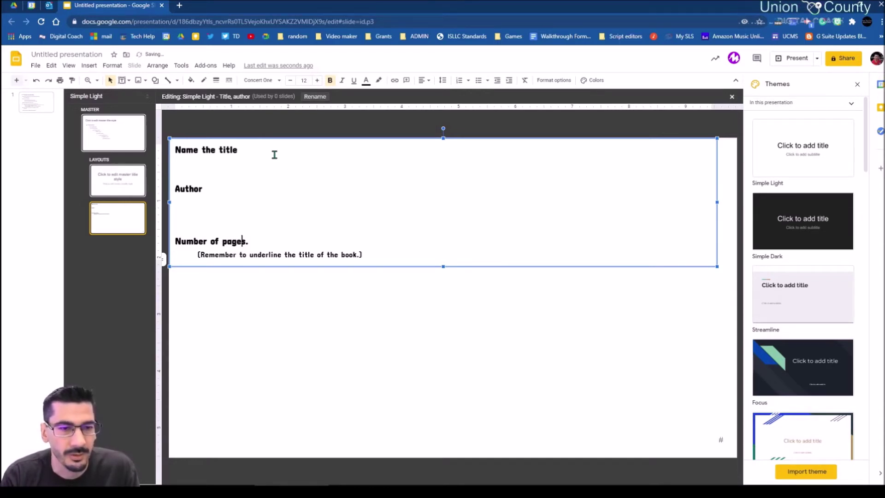
key(BackSpace)
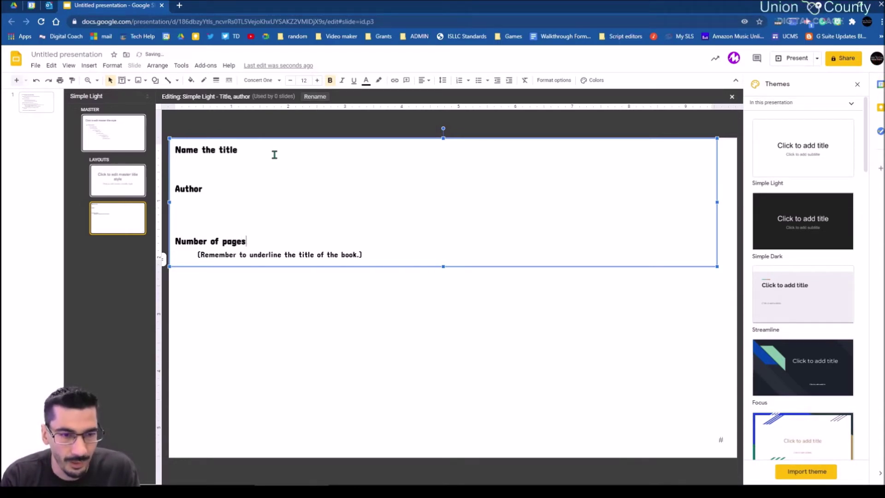
Move the underline reminder beneath Name the title and delete the leftover copy.
drag(365, 255, 172, 259)
key(ctrl+c)
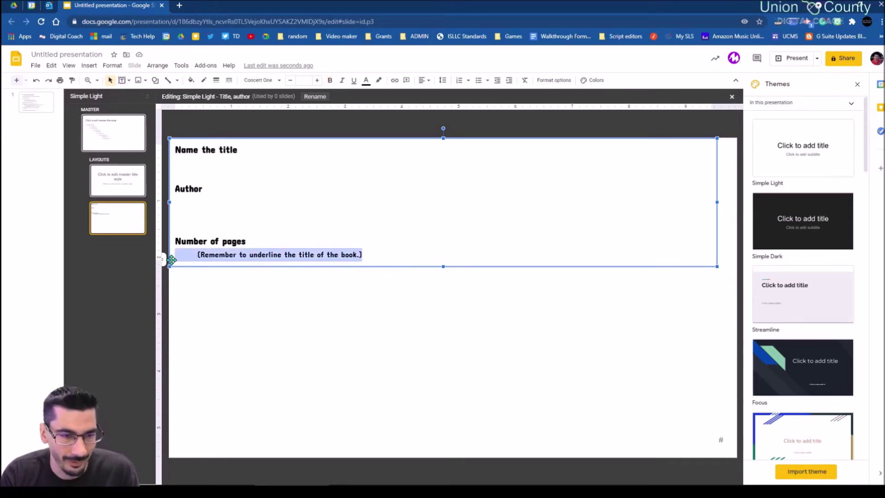
click(244, 151)
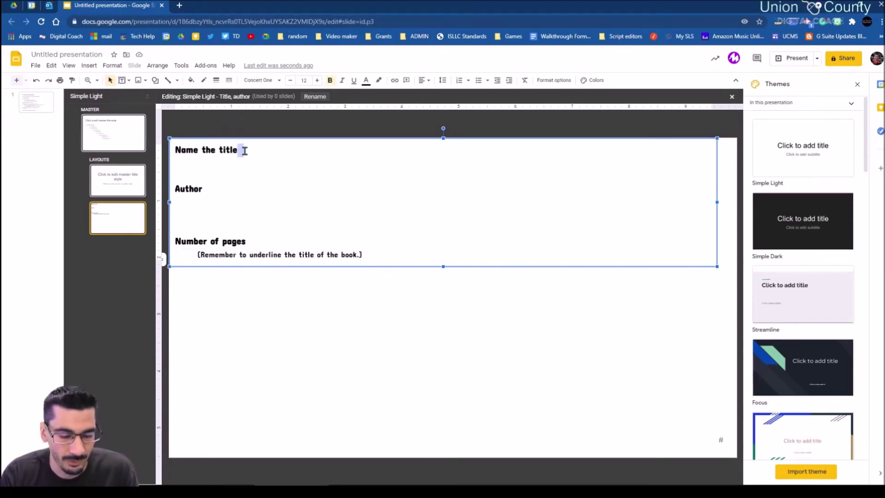
key(Return)
key(ctrl+v)
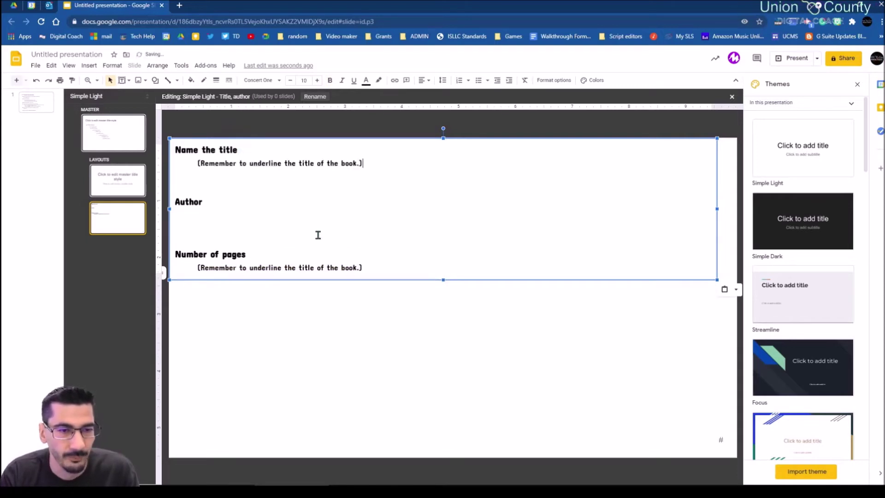
drag(366, 268, 172, 274)
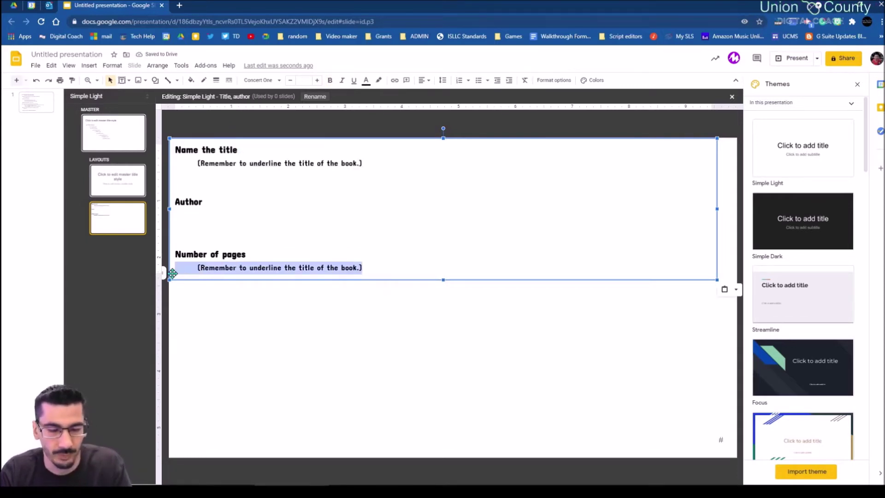
key(BackSpace)
click(197, 163)
key(BackSpace)
key(BackSpace)
key(BackSpace)
key(BackSpace)
key(BackSpace)
drag(244, 148, 253, 149)
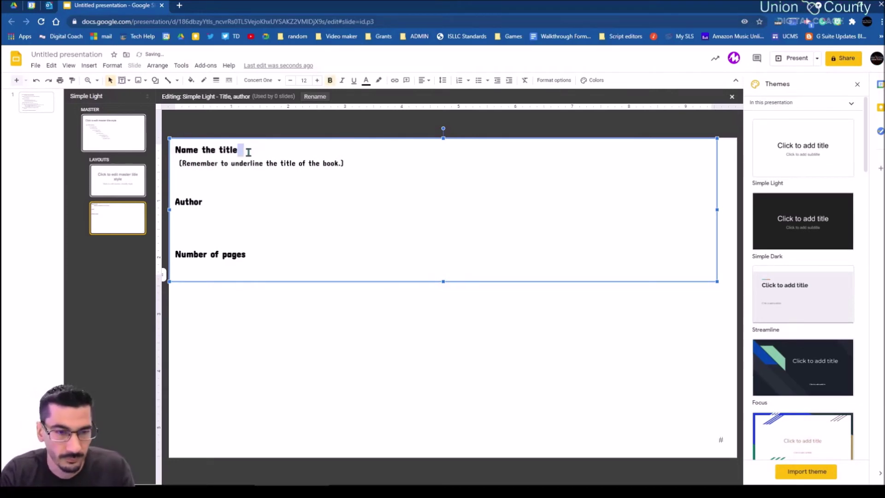
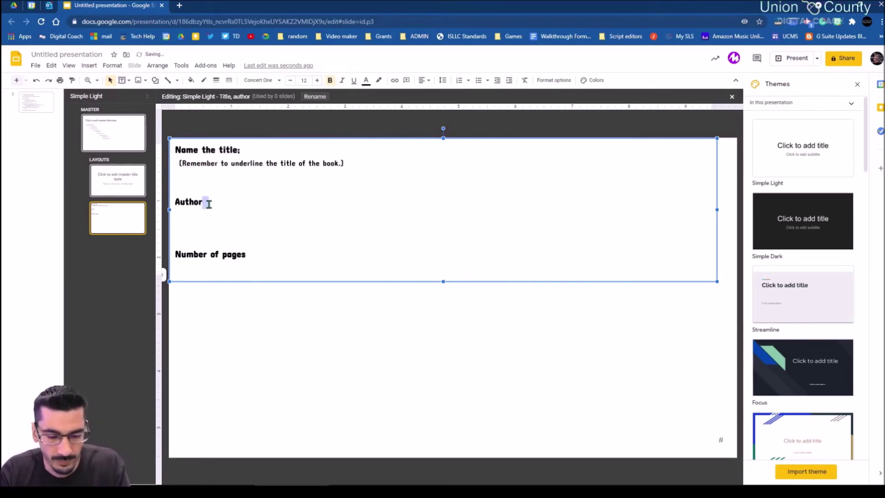
Add colons after the Author and Number of pages labels.
text(:)
double_click(251, 240)
text(:)
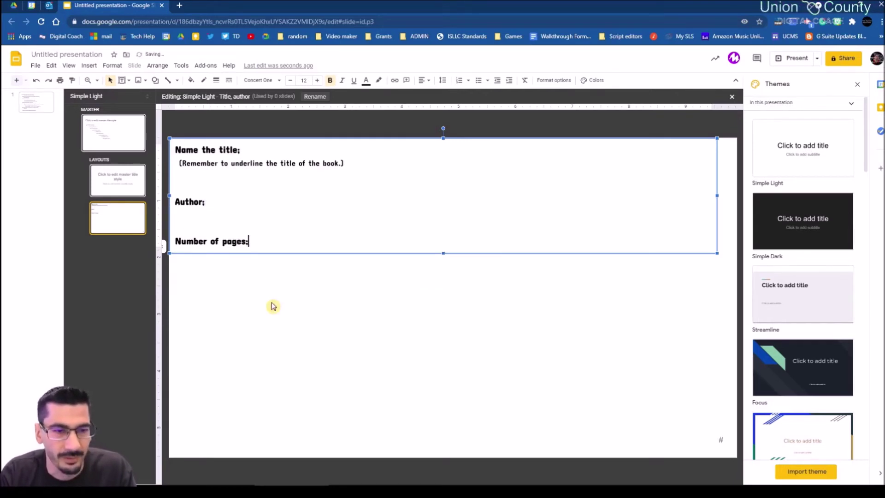
click(272, 305)
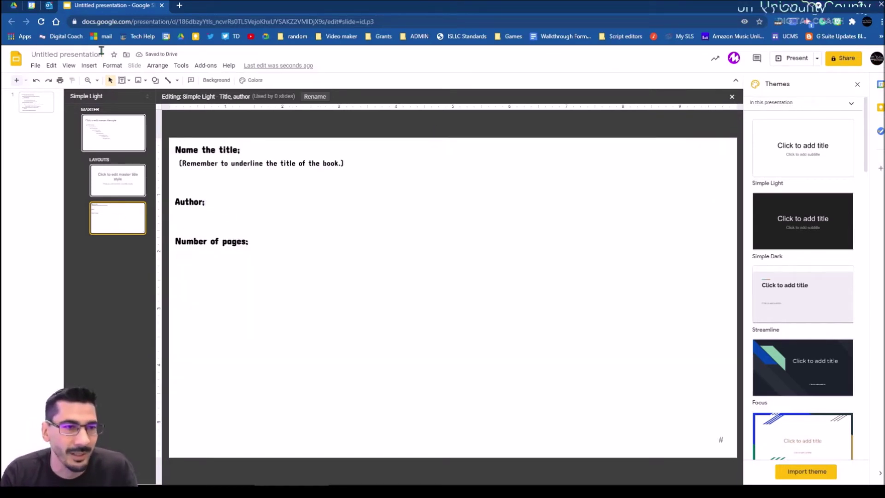
Draw a rounded rectangle centred below the Number of pages label.
click(155, 80)
mouse_move(185, 103)
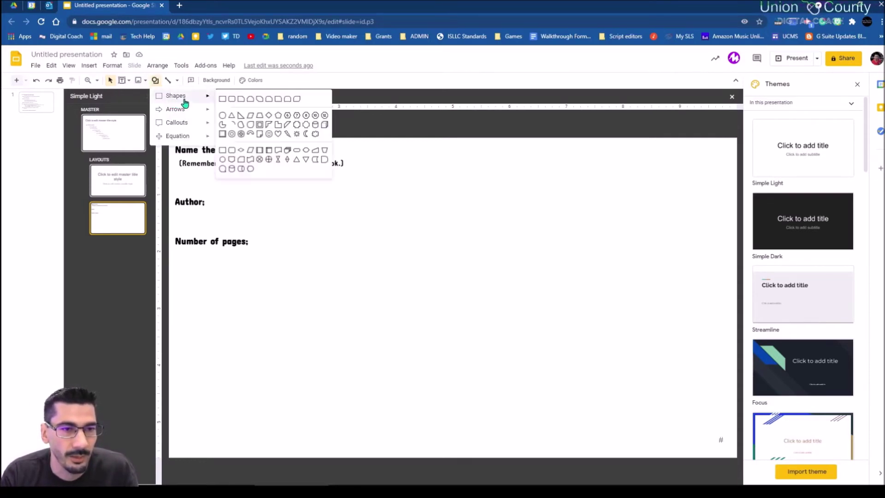
click(231, 100)
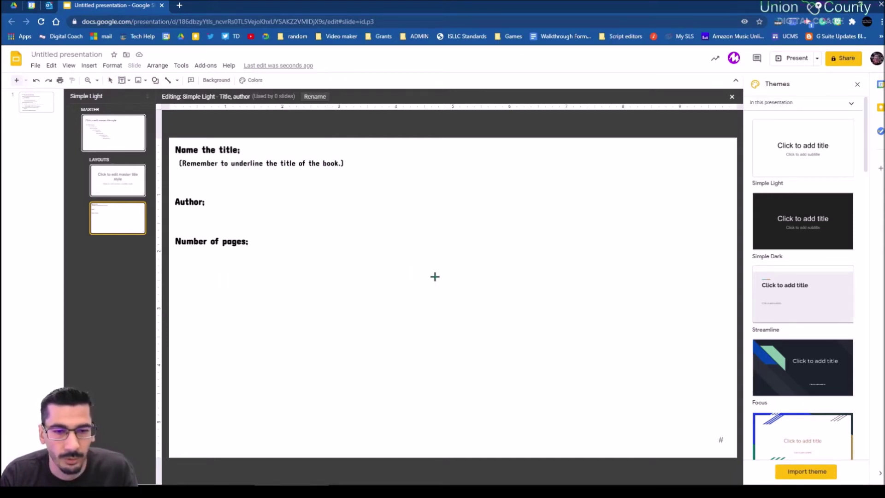
mouse_move(351, 269)
mouse_down()
mouse_move(438, 417)
mouse_move(547, 430)
mouse_move(539, 434)
mouse_up()
mouse_move(507, 391)
mouse_down()
mouse_move(492, 387)
mouse_move(504, 387)
mouse_up()
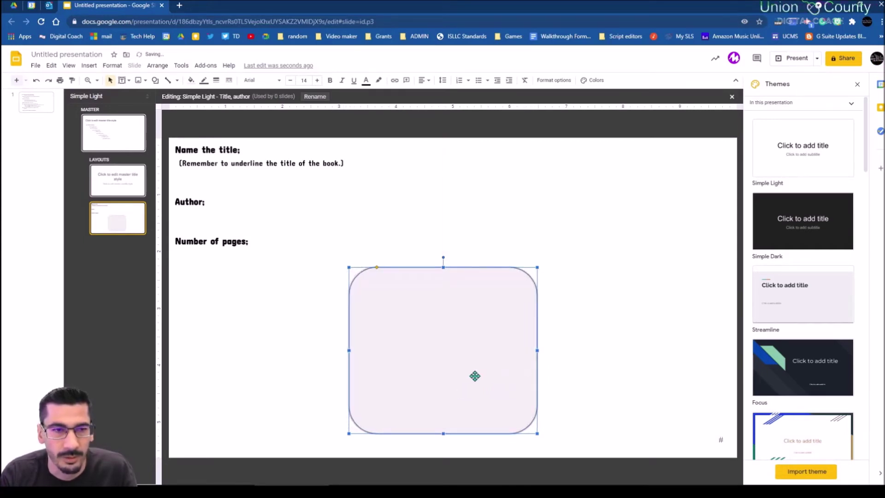
Fill the rounded box grey and give it a 3px border.
click(190, 80)
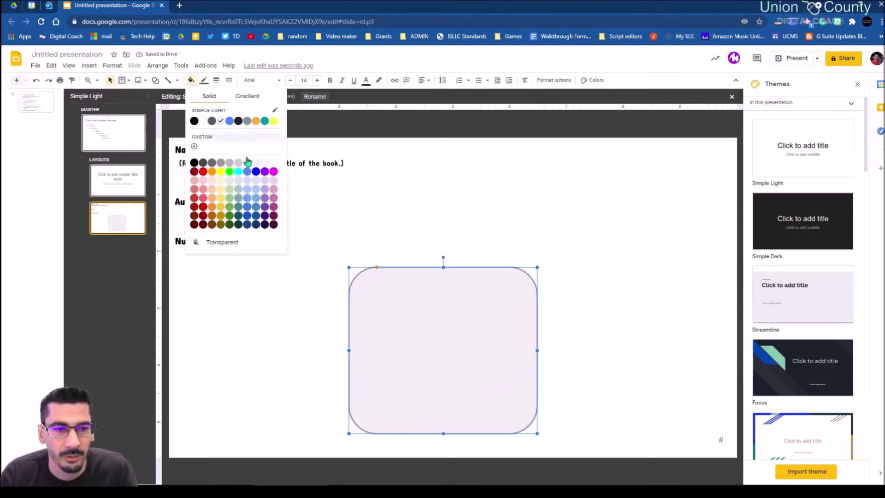
click(224, 164)
click(216, 80)
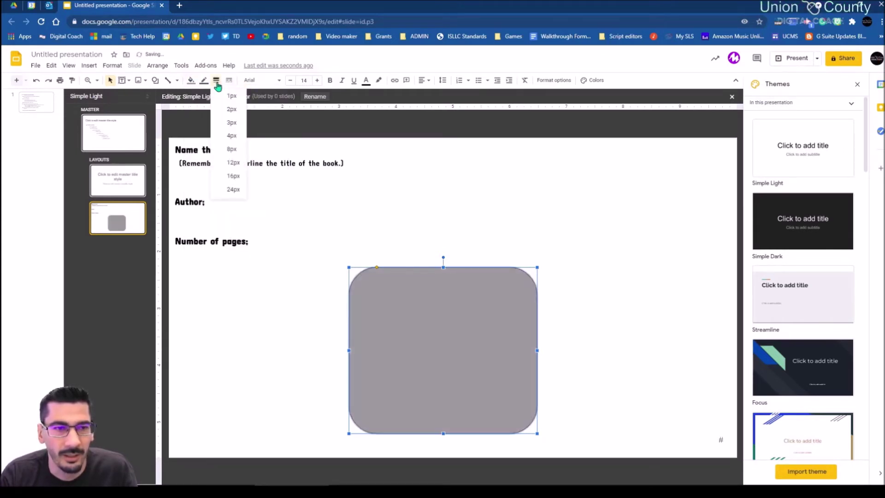
click(230, 124)
Type 'Paste book cover here' inside the grey box, correcting the capital A.
click(578, 266)
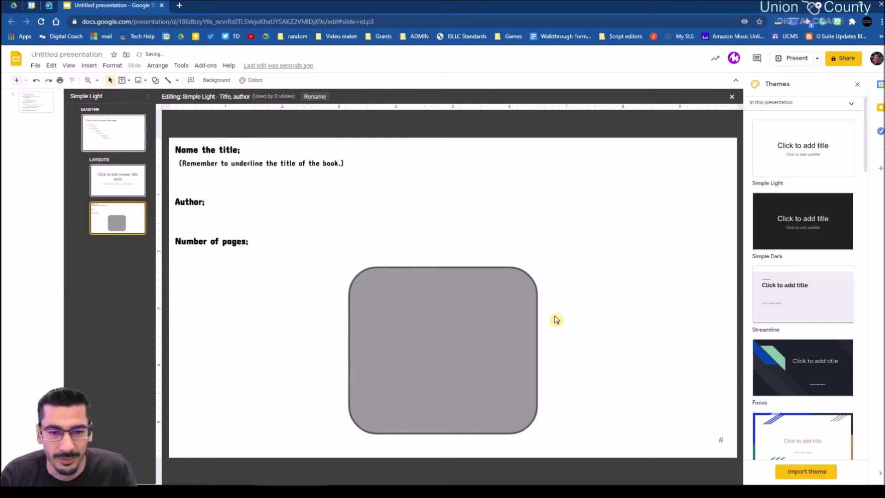
click(527, 341)
click(573, 322)
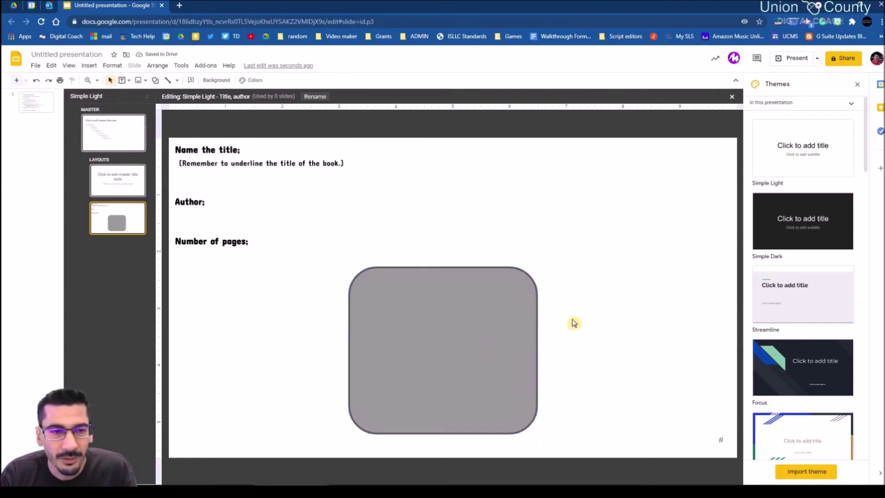
double_click(482, 355)
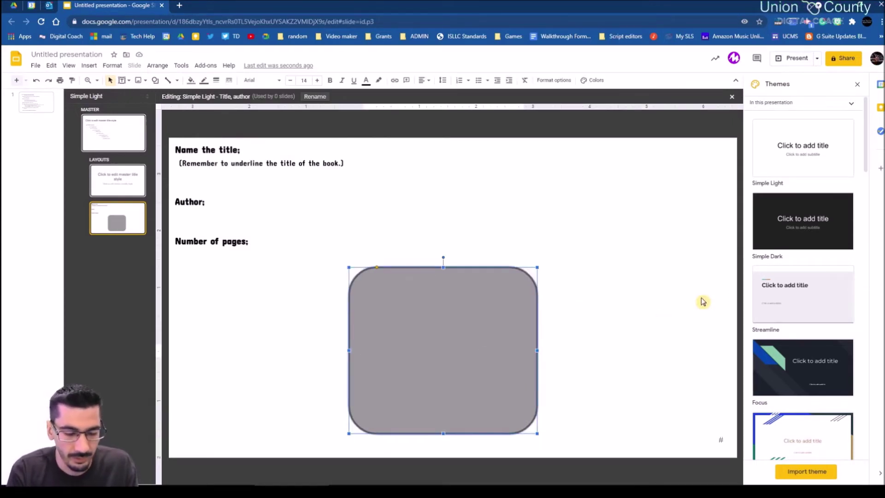
text(PAste book)
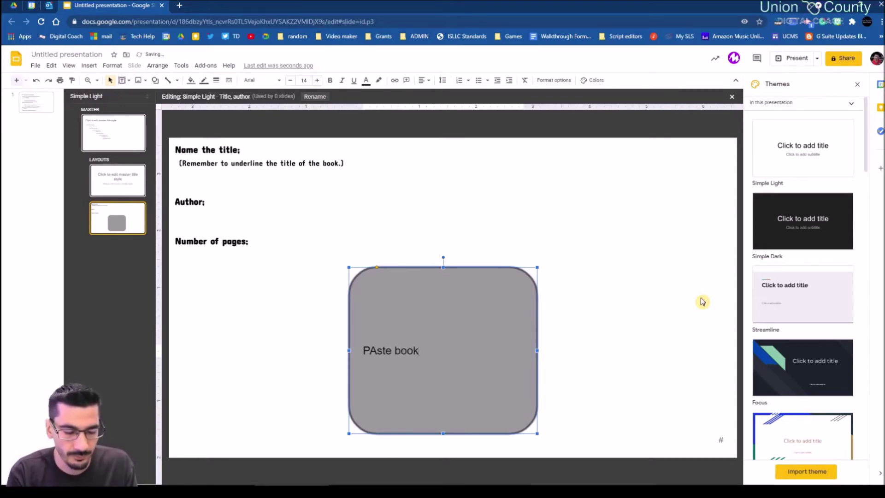
text( cover he)
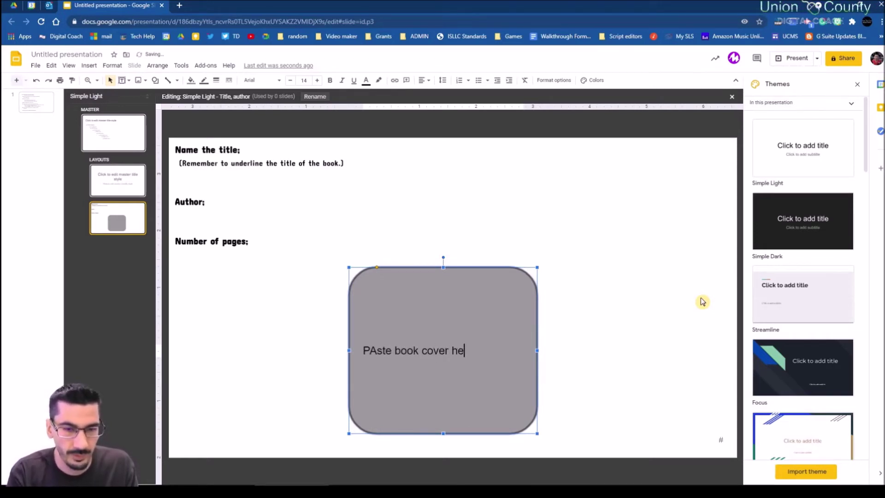
text(re)
click(374, 351)
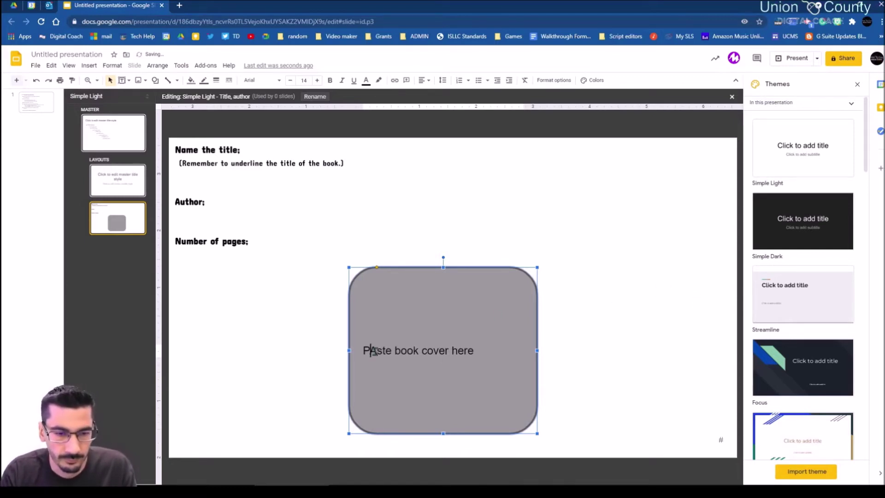
key(shift+Right)
text(a)
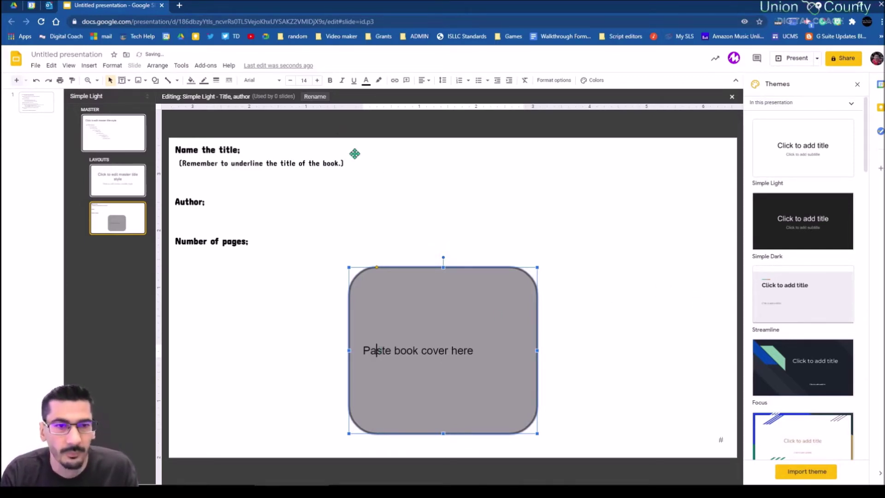
Centre the box's text and reduce its font size by four steps.
click(429, 87)
click(435, 96)
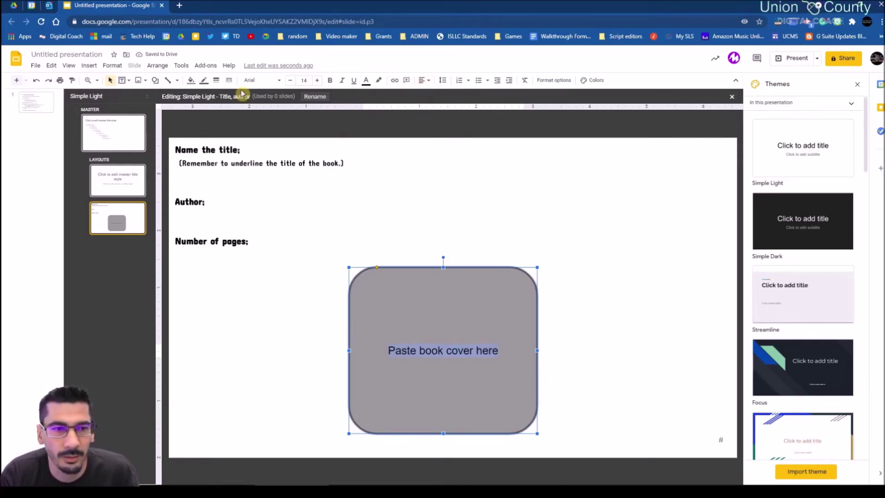
click(290, 82)
click(290, 82)
click(290, 82)
click(289, 88)
click(290, 88)
click(289, 88)
click(267, 295)
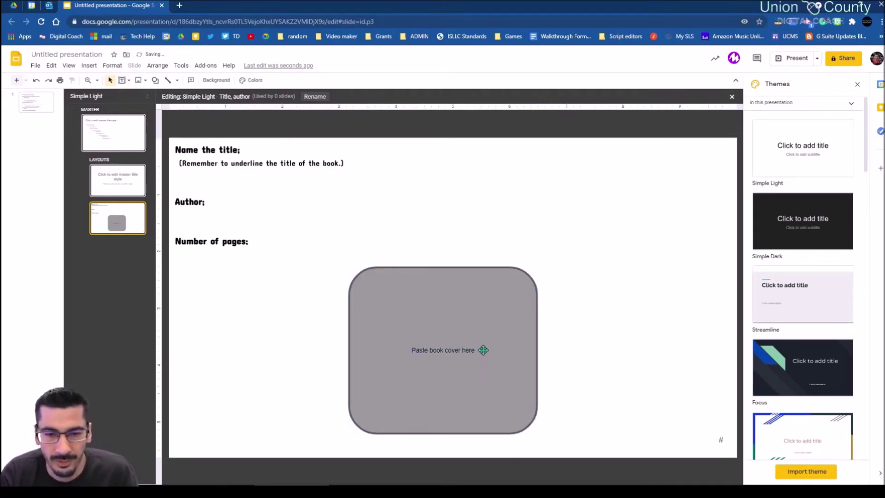
Highlight 'Paste book cover here' in yellow-green.
triple_click(468, 352)
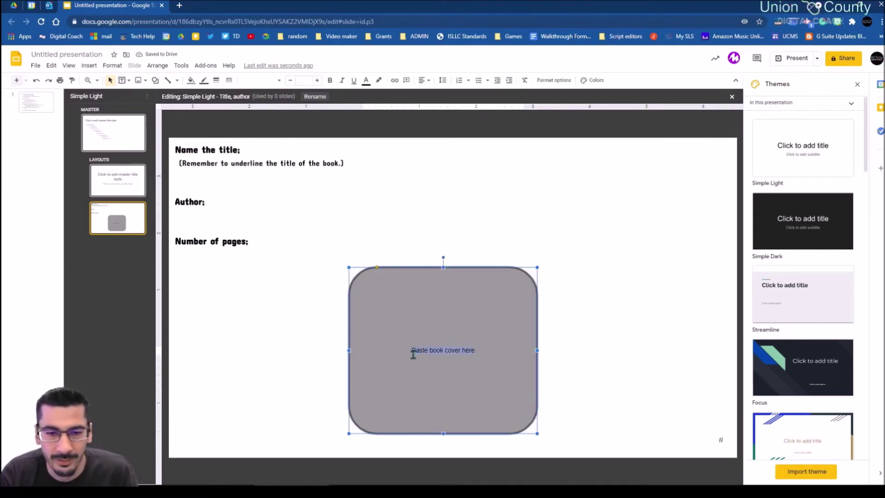
click(379, 85)
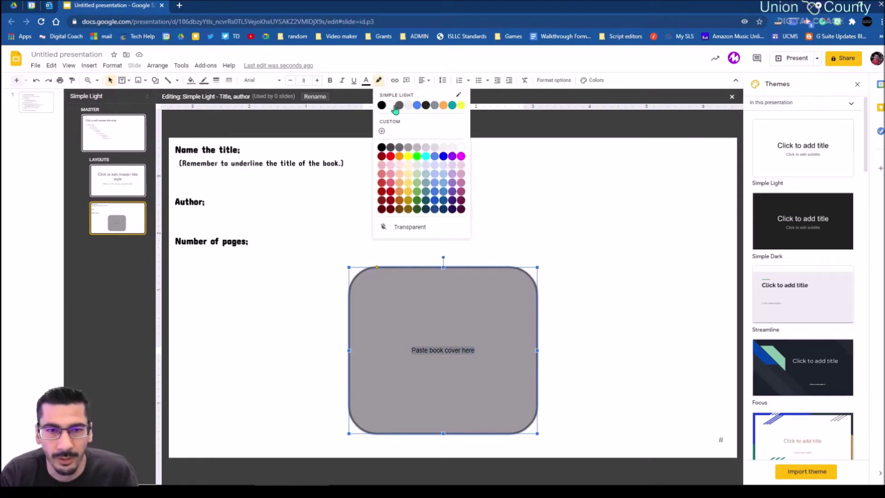
click(465, 107)
click(623, 217)
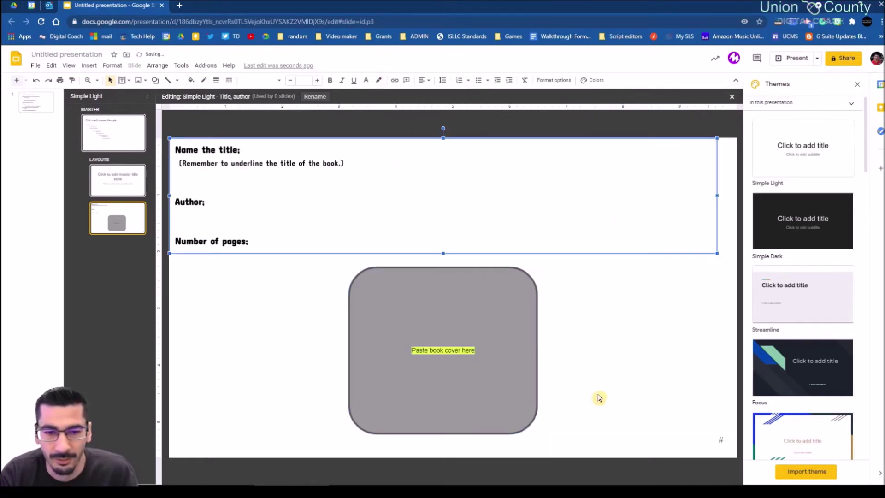
click(248, 341)
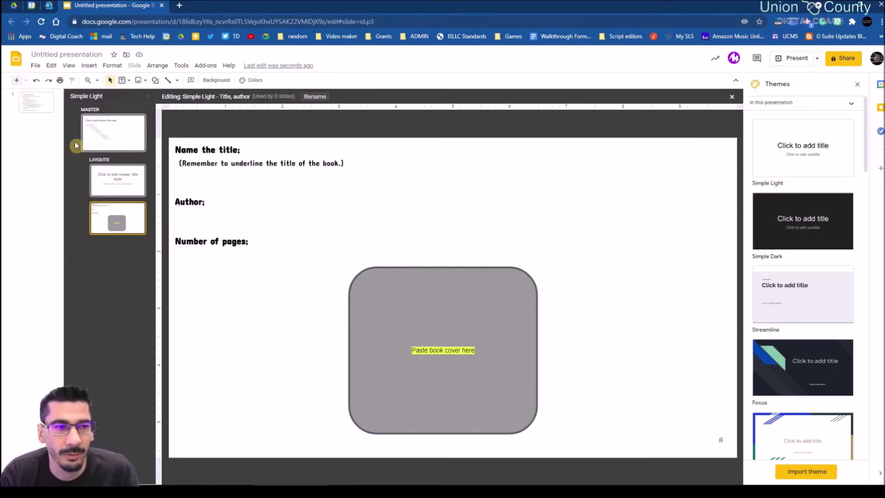
Select the 'Identify the type of book' paragraph on slide 1.
click(33, 104)
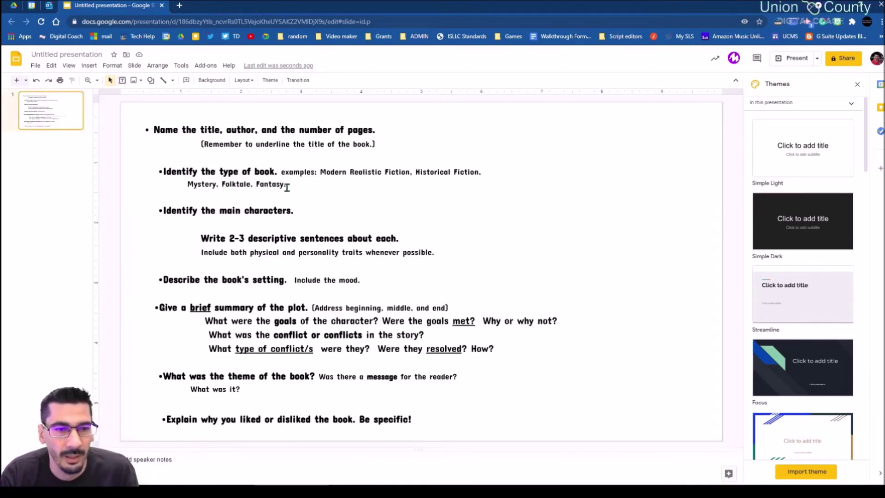
drag(289, 186, 240, 182)
click(150, 172)
drag(165, 172, 300, 188)
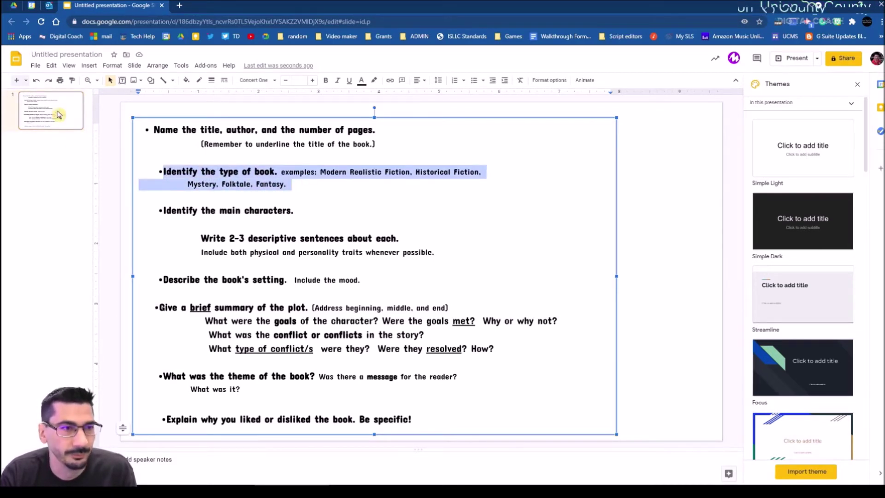
Create a new custom layout and replace its title placeholder with the pasted paragraph.
click(69, 66)
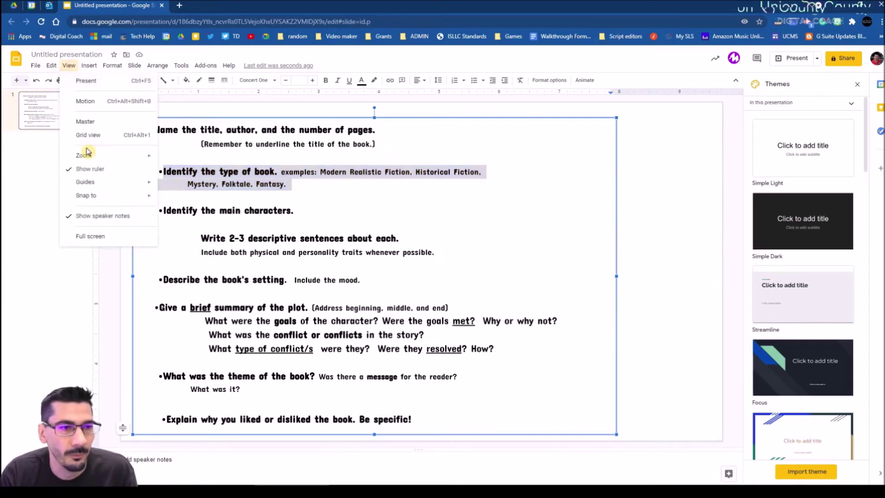
key(Return)
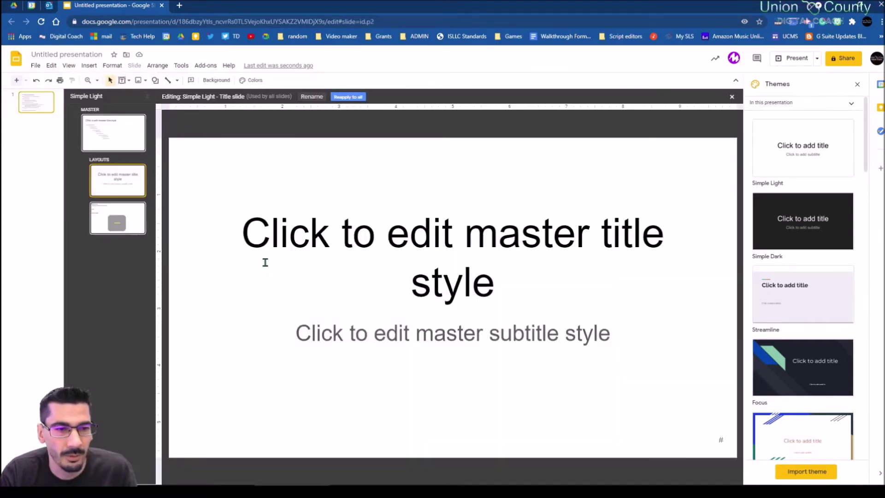
click(132, 233)
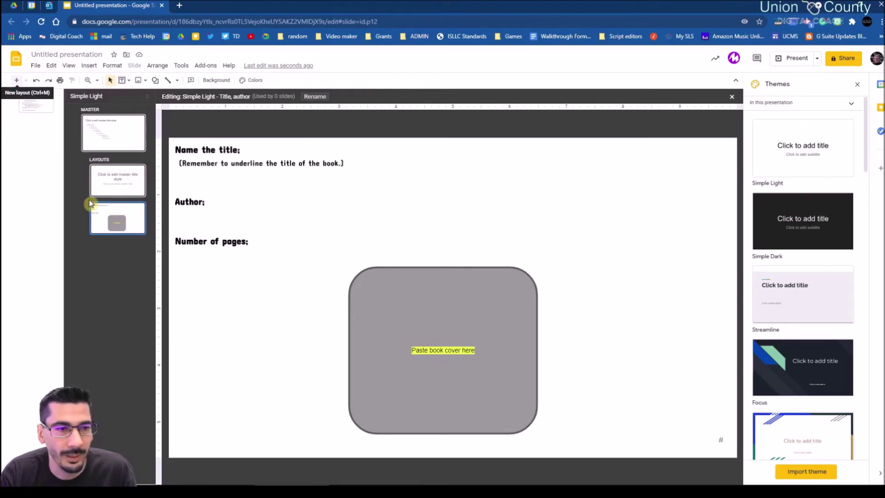
click(17, 81)
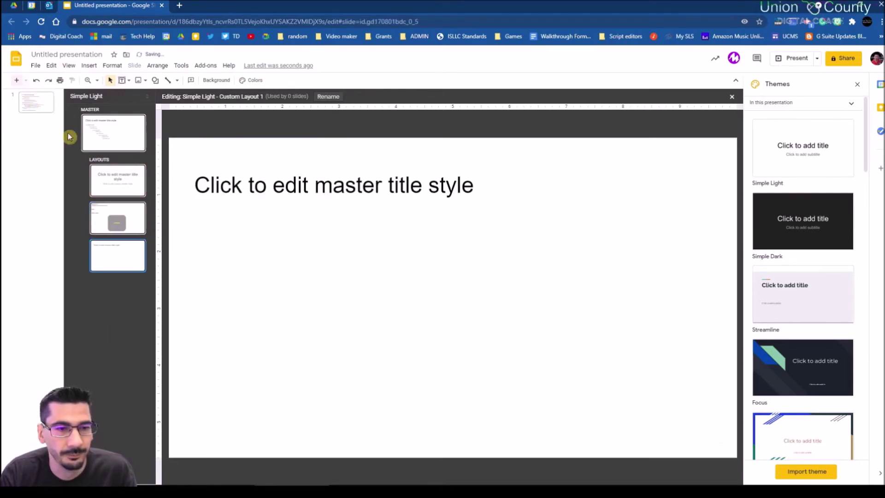
triple_click(283, 186)
click(291, 167)
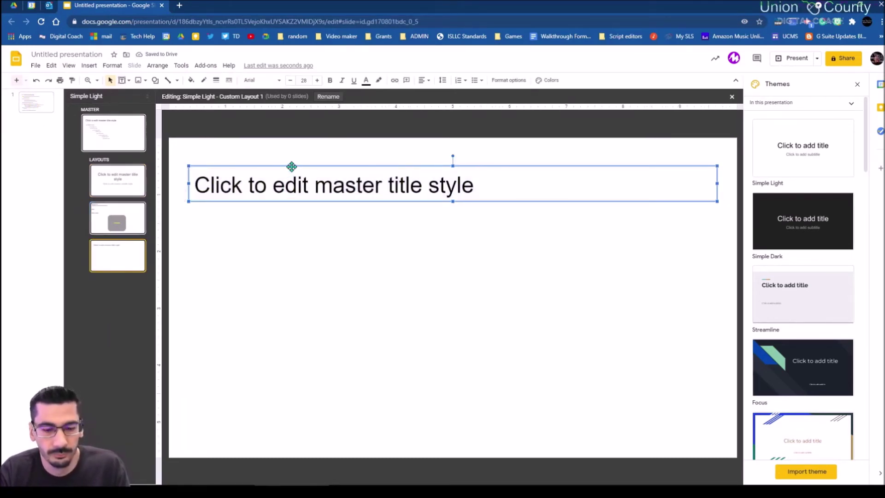
key(Delete)
text(Identify the type of book. examples: Modern Realistic Fiction. Historical Fiction. Mystery. Folktale. Fantasy.)
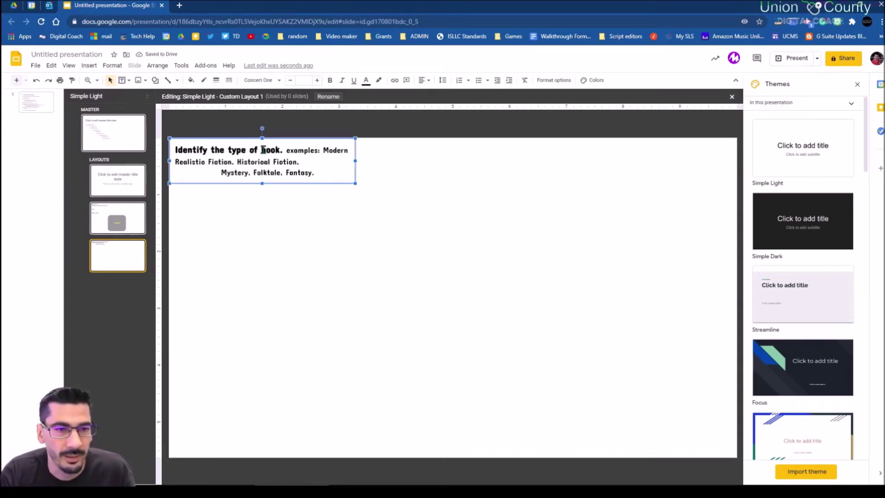
Rename the new layout to 'Identify the type of book'.
drag(279, 150, 148, 148)
key(ctrl+c)
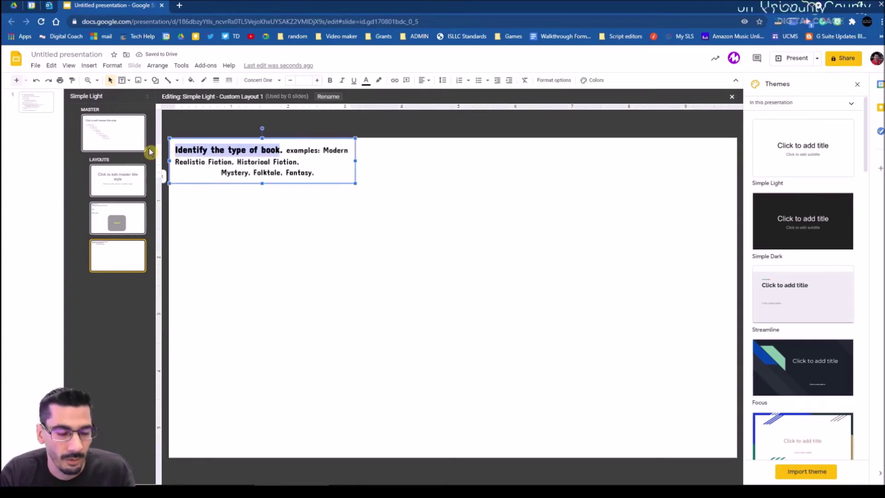
click(327, 96)
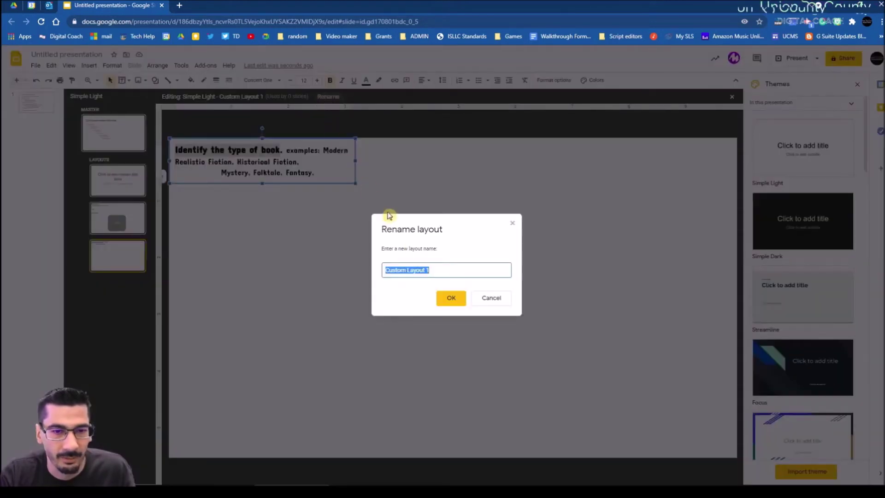
key(ctrl+v)
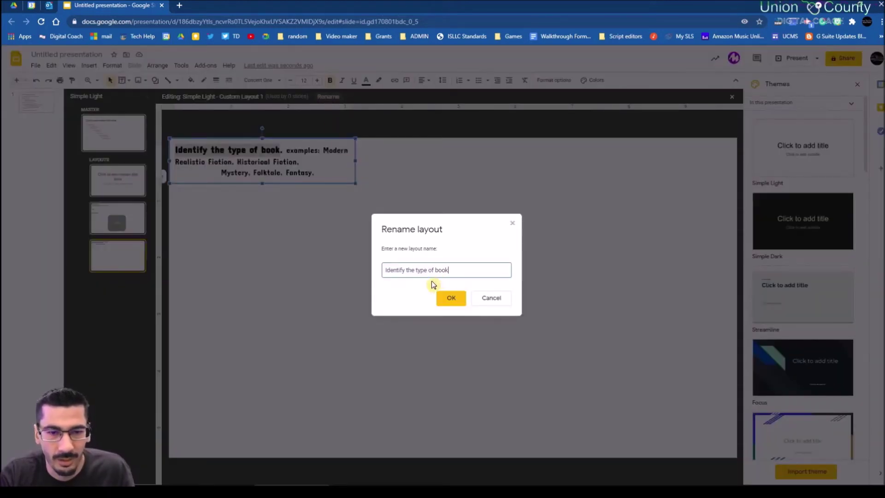
click(452, 299)
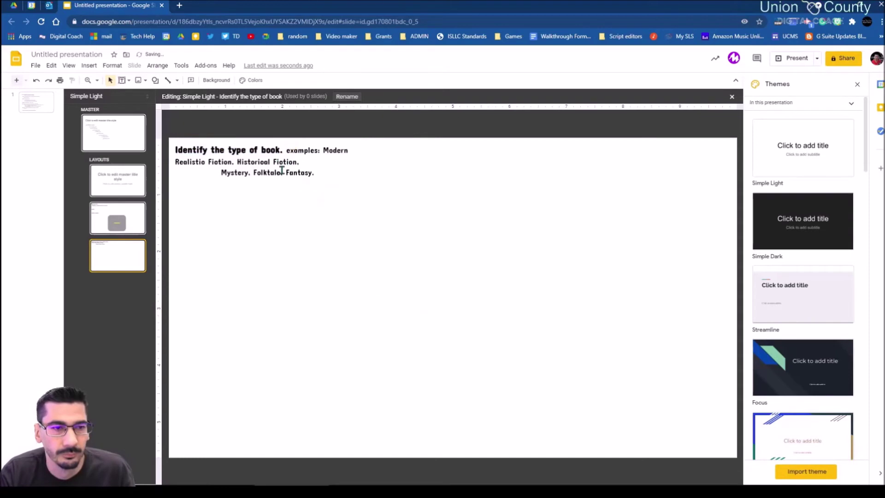
Add a body text placeholder beside 'Name the title' on the Title, author layout.
click(129, 229)
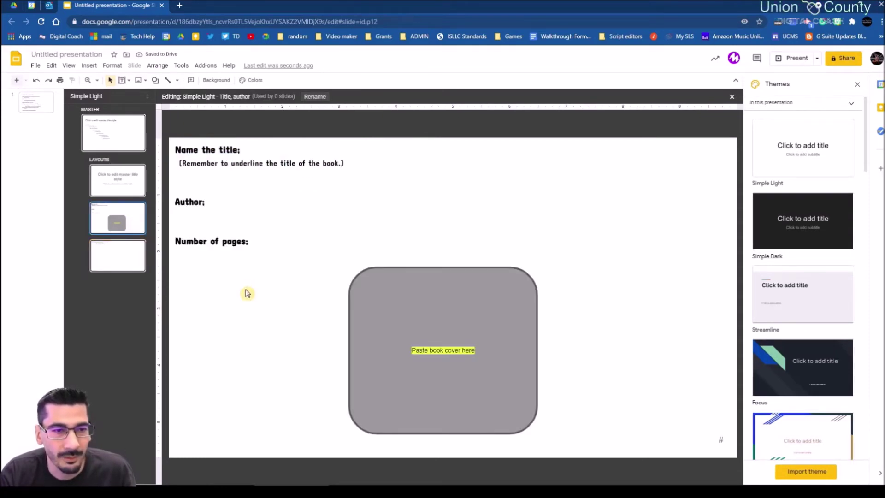
click(130, 81)
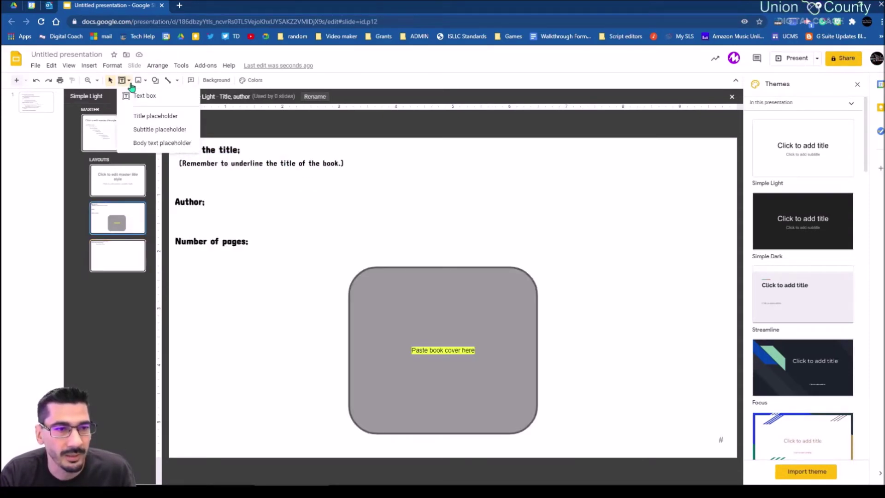
click(223, 306)
click(129, 81)
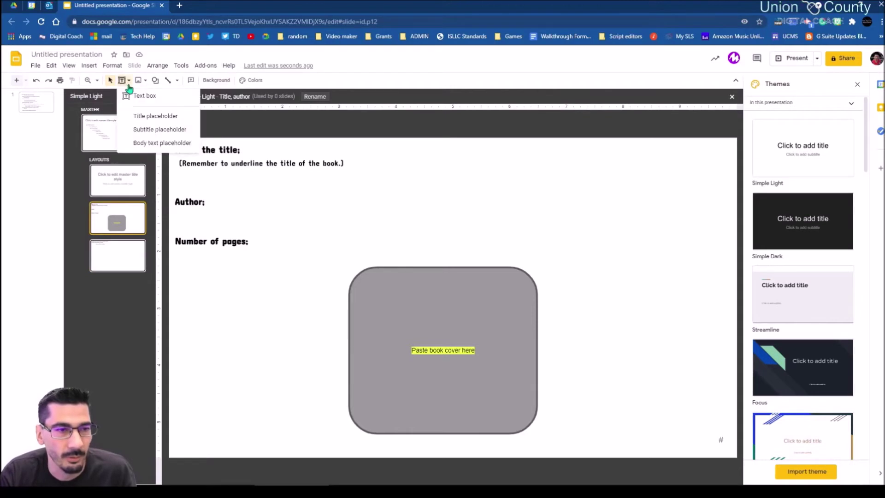
click(161, 143)
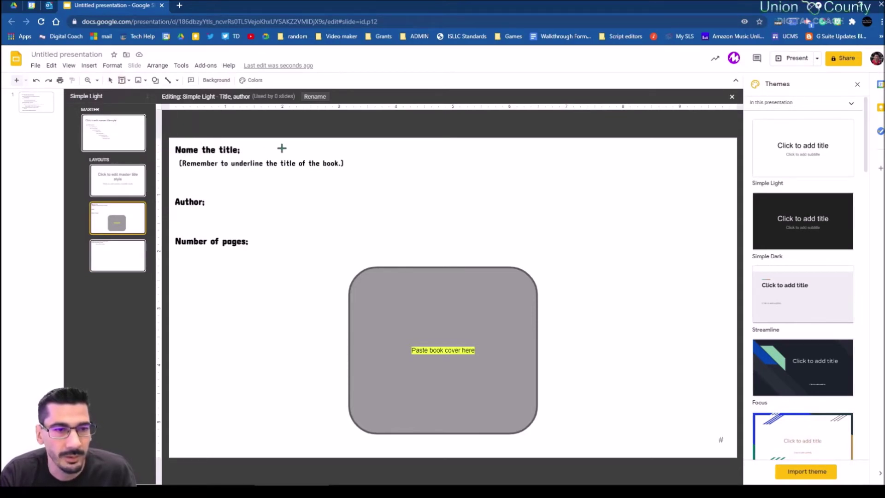
drag(253, 142, 604, 161)
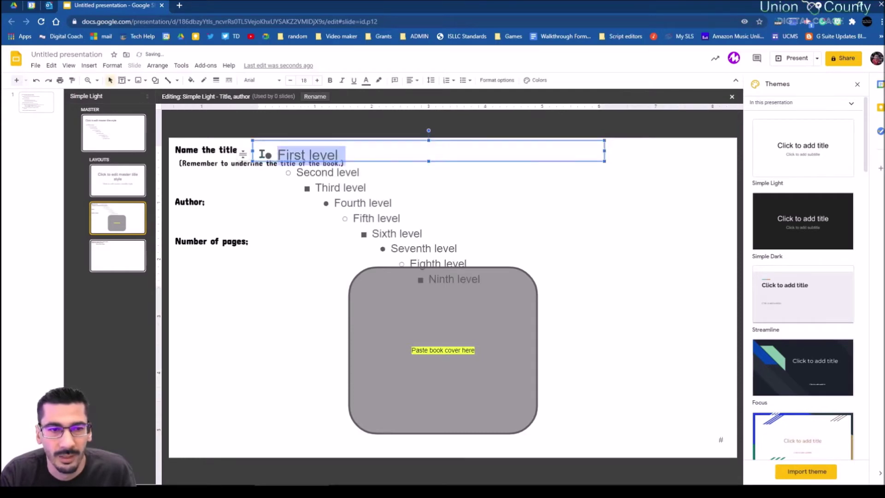
drag(254, 152, 347, 153)
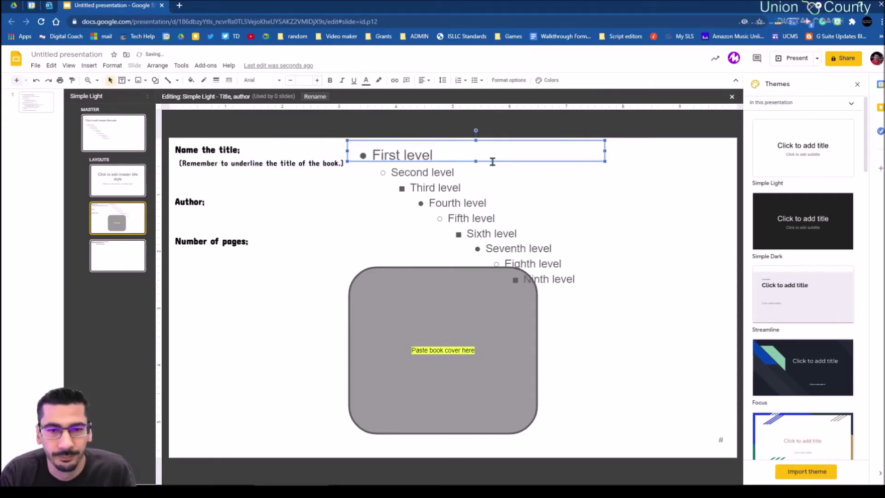
drag(478, 161, 479, 179)
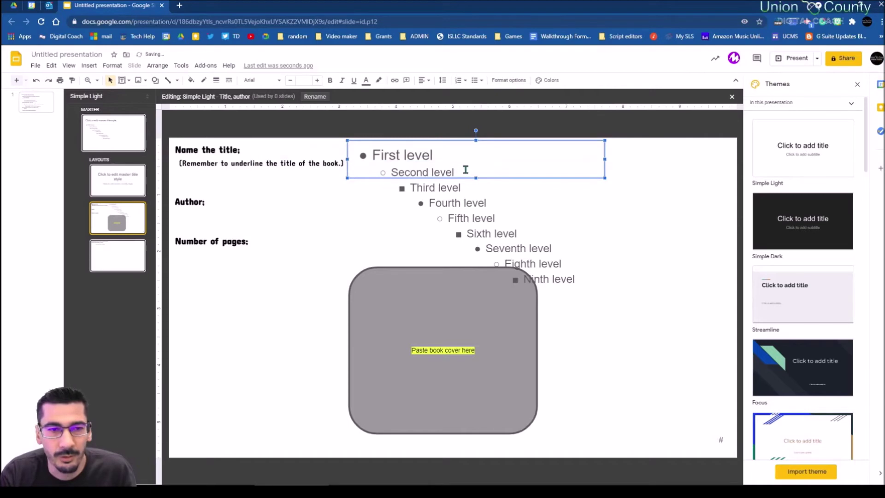
Underline all of that placeholder's level text and set it to size 14.
triple_click(403, 158)
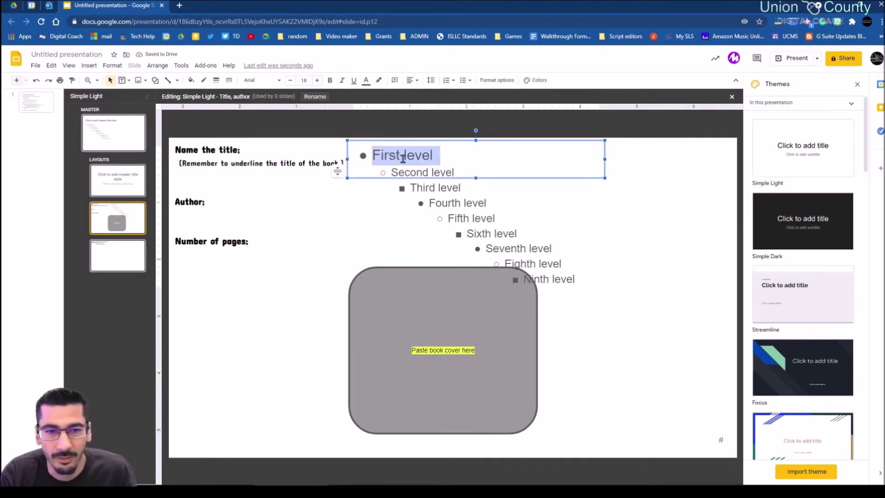
key(ctrl+a)
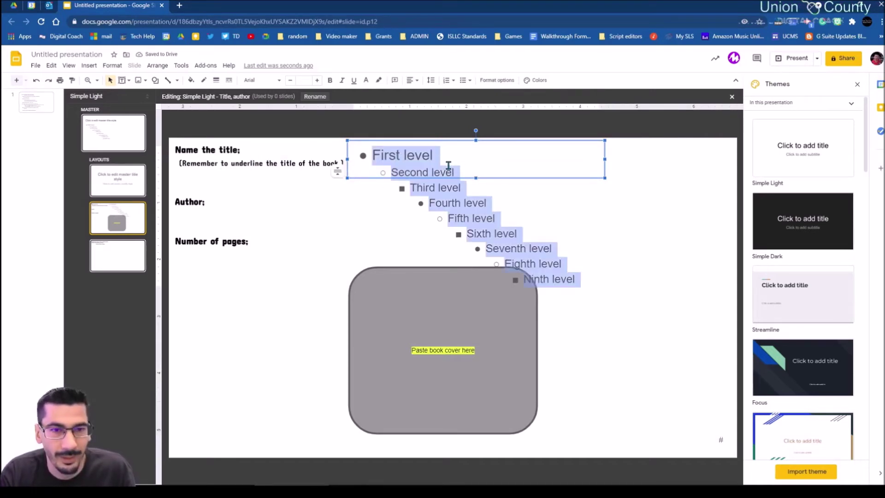
click(354, 80)
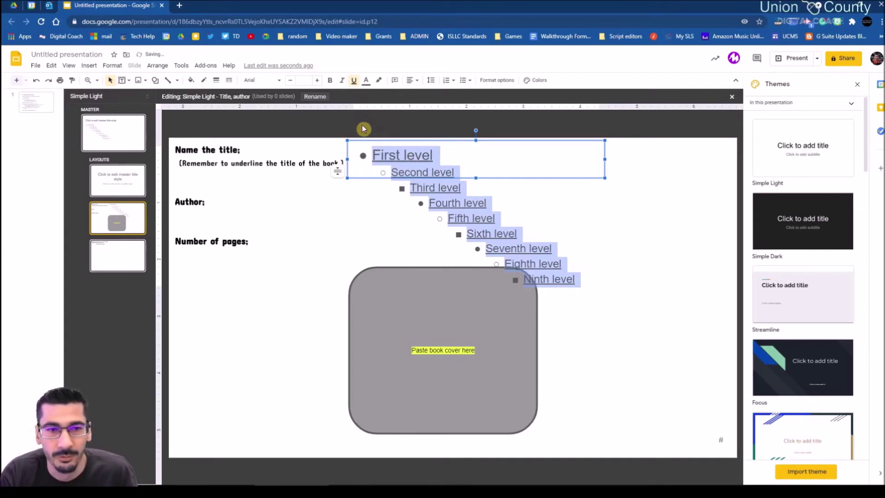
click(312, 81)
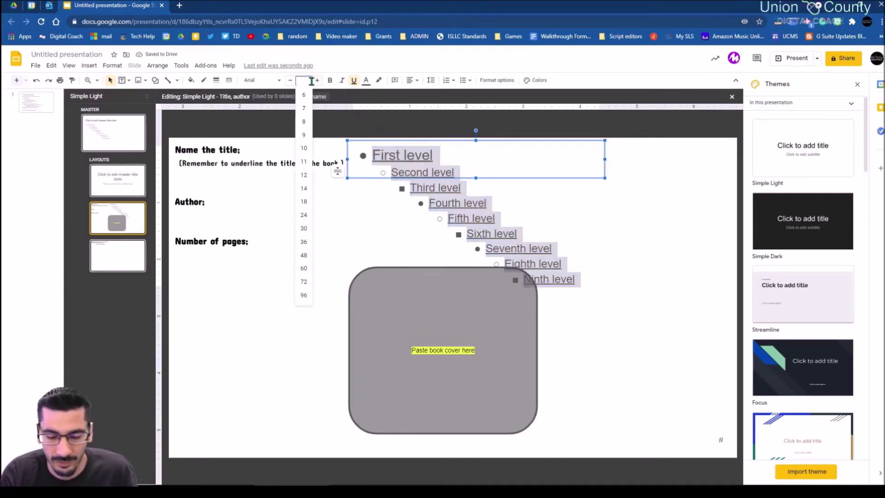
key(Return)
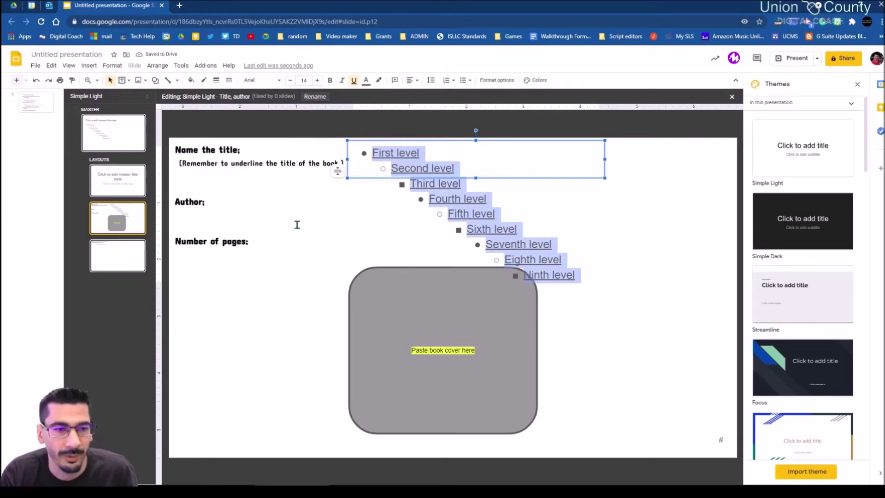
click(285, 217)
click(264, 361)
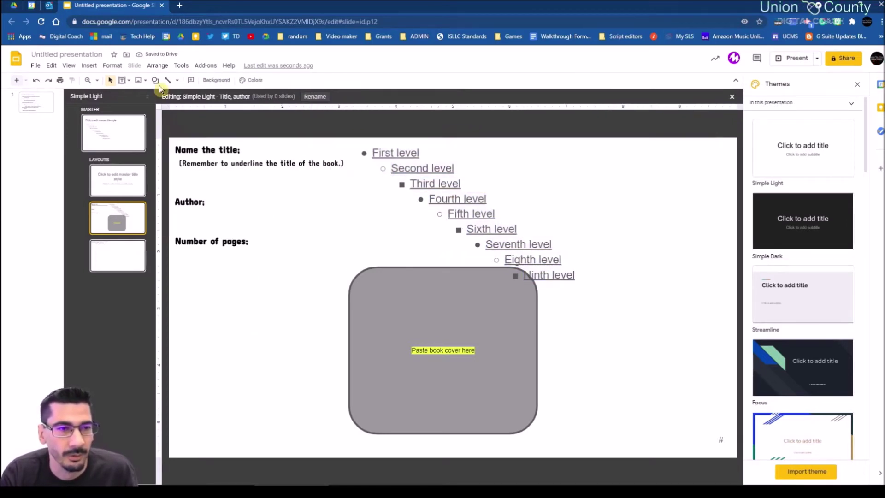
Add a body text placeholder beside 'Author:' with size 12 text.
click(129, 82)
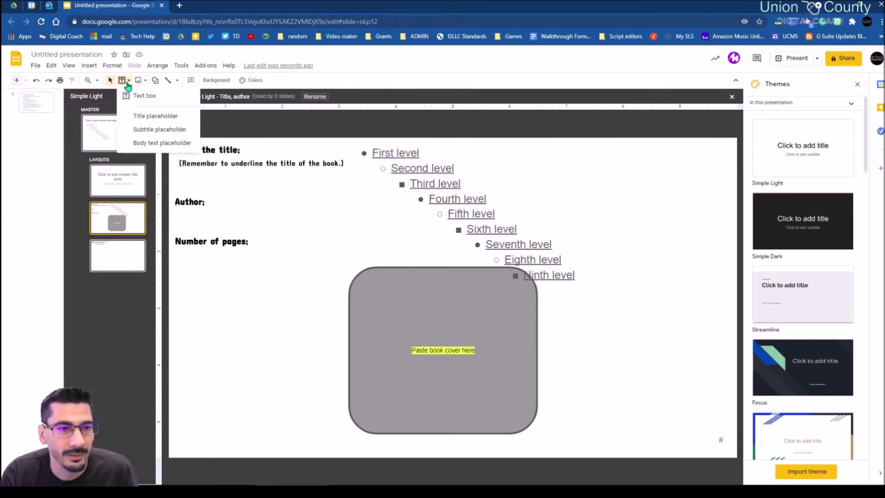
click(149, 143)
drag(225, 206, 392, 231)
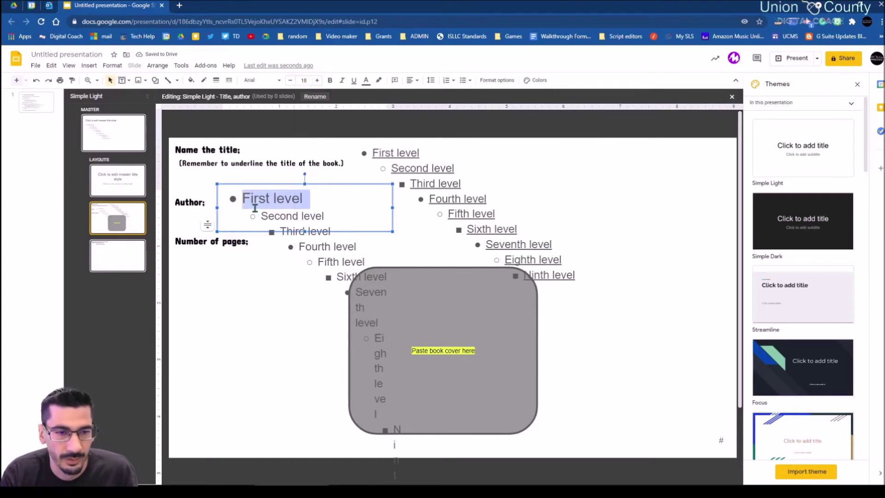
key(ctrl+a)
click(301, 81)
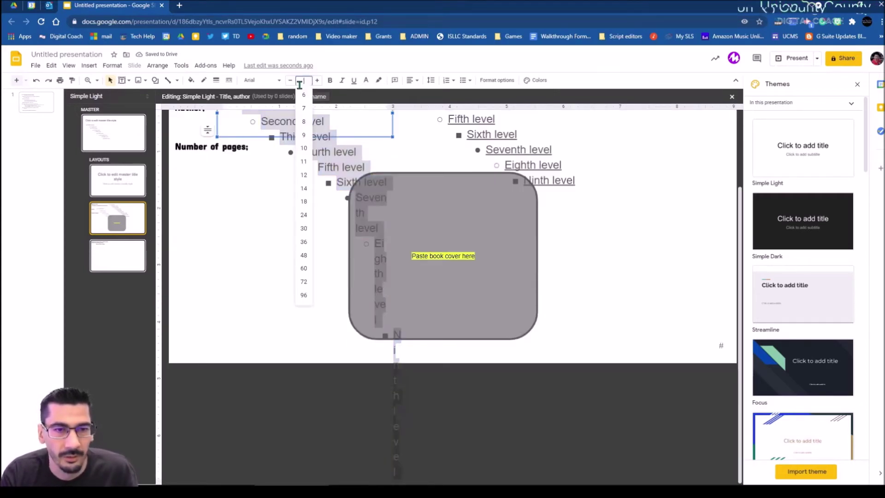
click(304, 175)
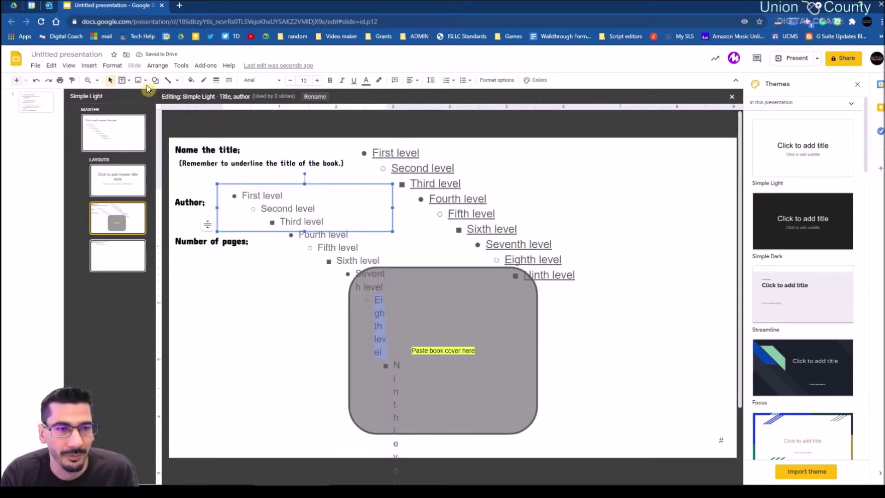
Add a third body text placeholder below 'Number of pages' with smaller text.
click(130, 82)
click(159, 143)
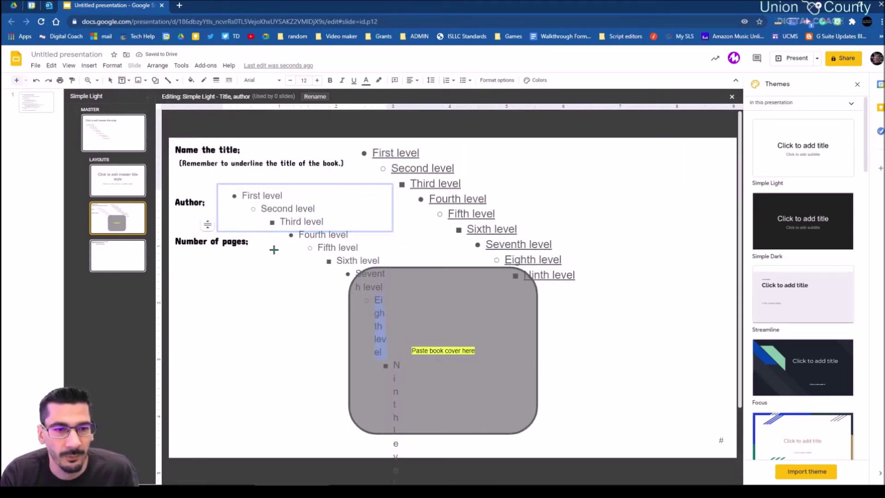
drag(254, 238, 386, 262)
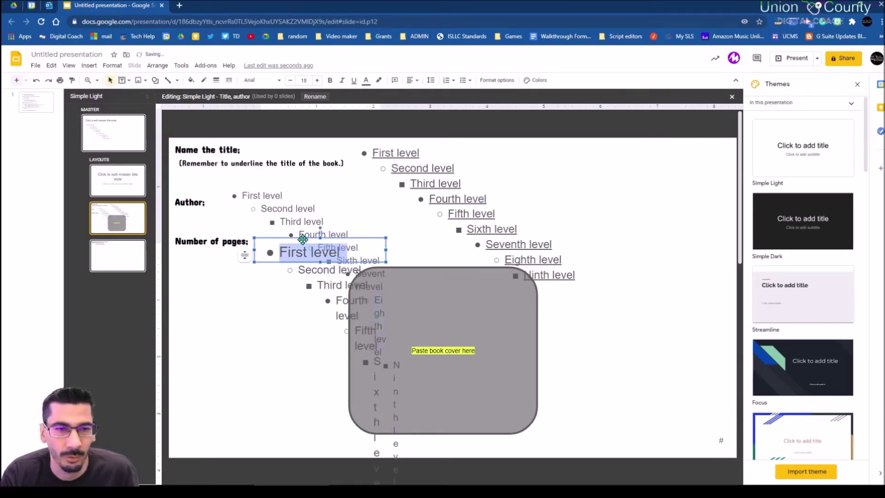
click(290, 81)
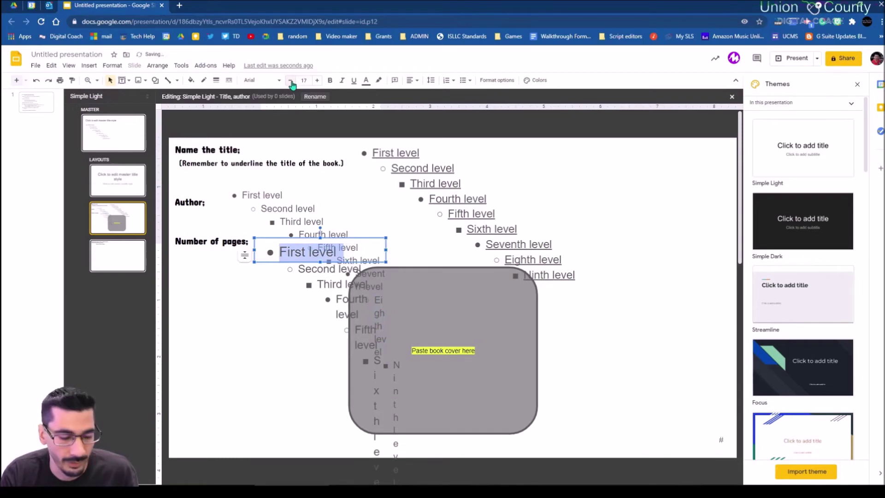
key(ctrl+a)
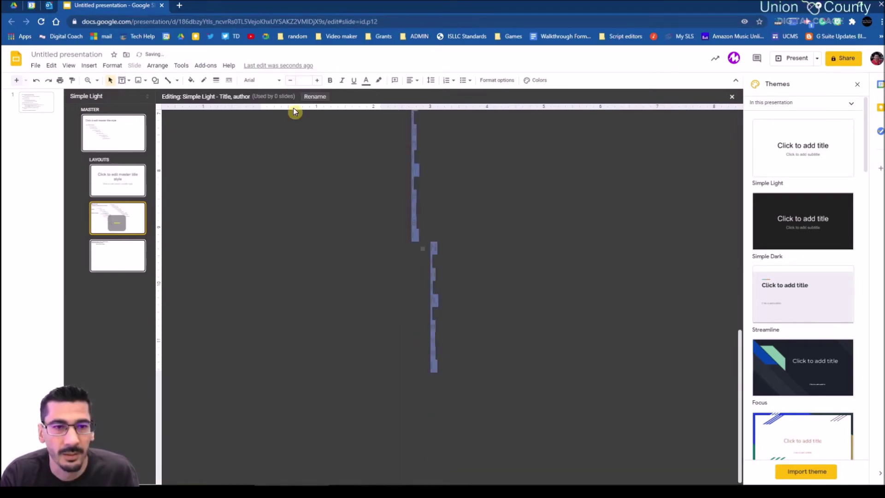
click(300, 81)
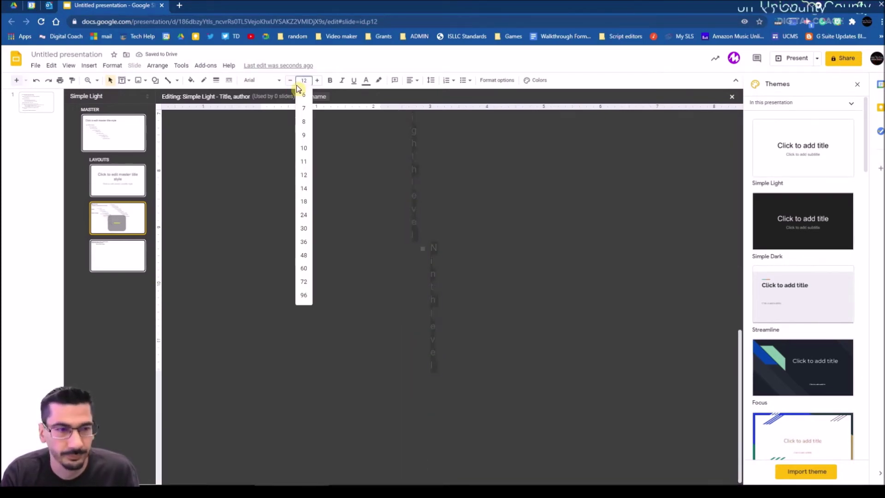
click(120, 253)
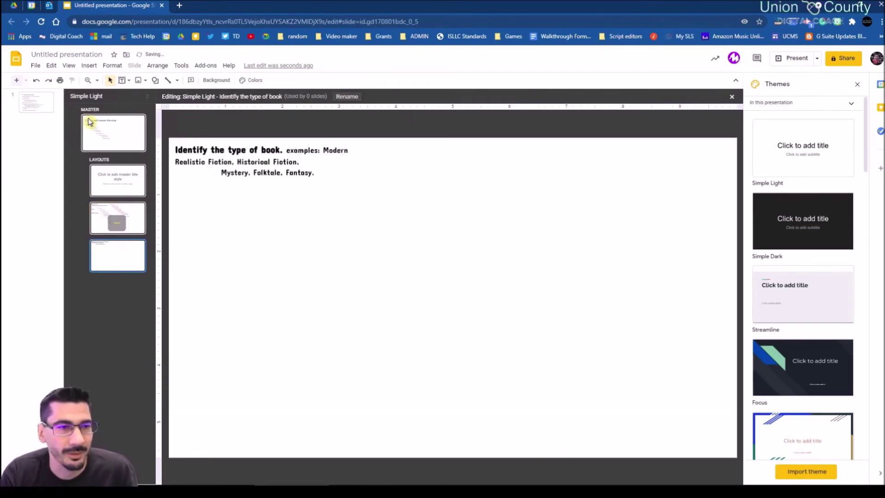
Draw a large body text placeholder below the book-type instructions.
click(128, 80)
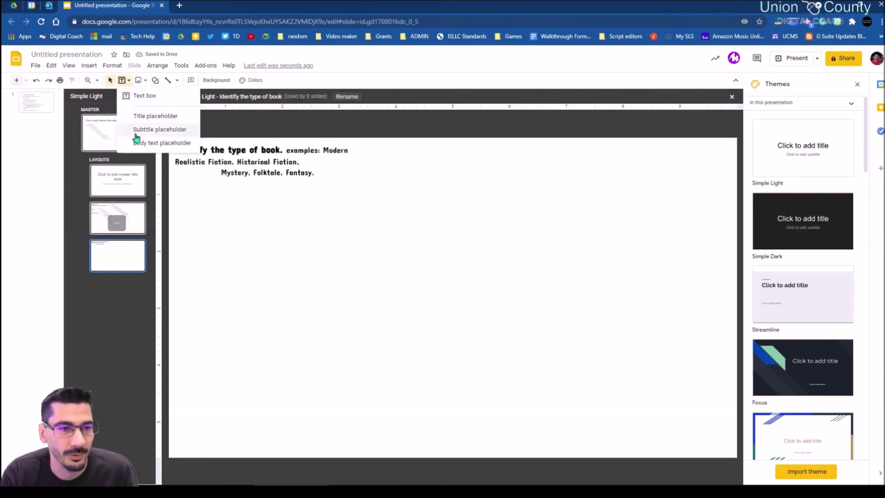
click(197, 178)
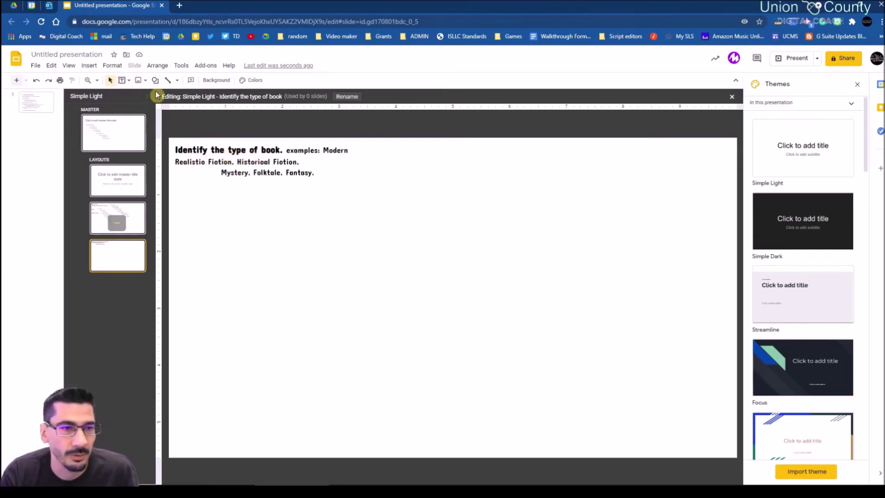
click(129, 81)
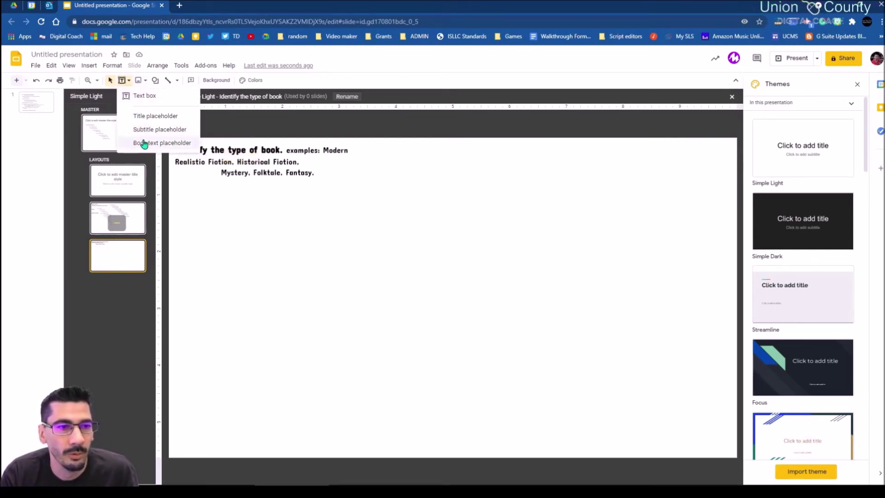
click(145, 143)
drag(199, 198, 657, 343)
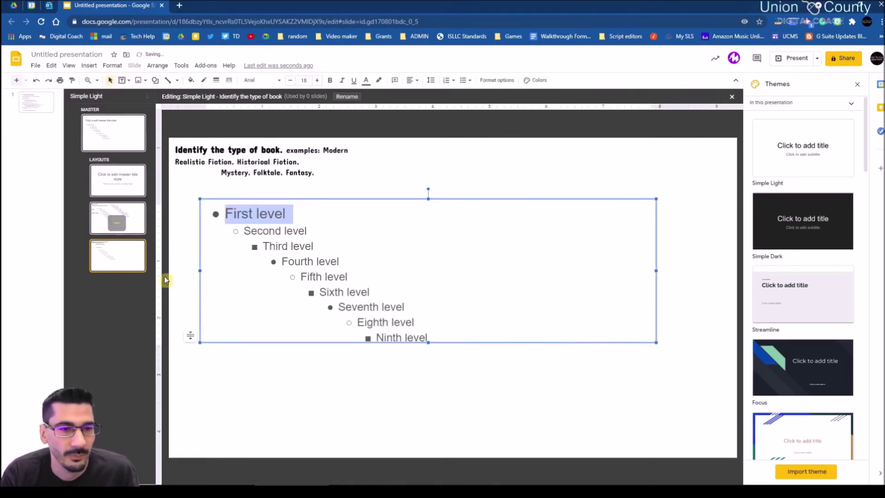
Exit the layout editor back to the normal slide view.
click(89, 65)
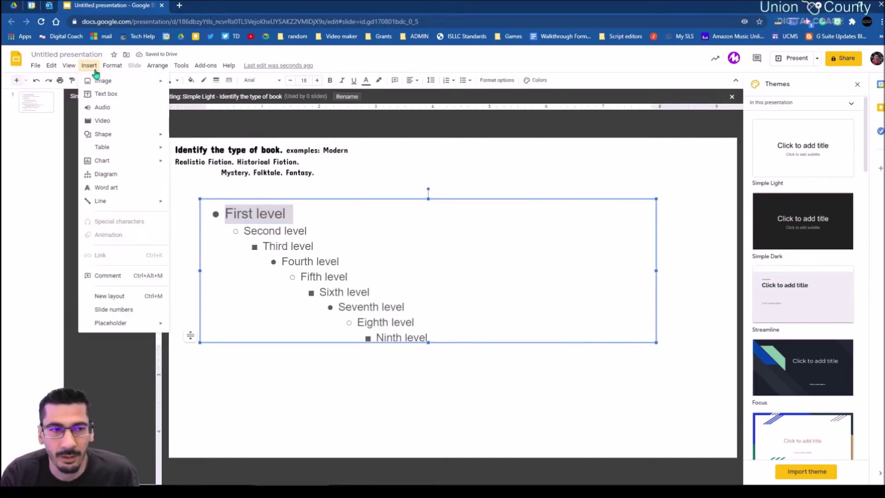
mouse_move(100, 83)
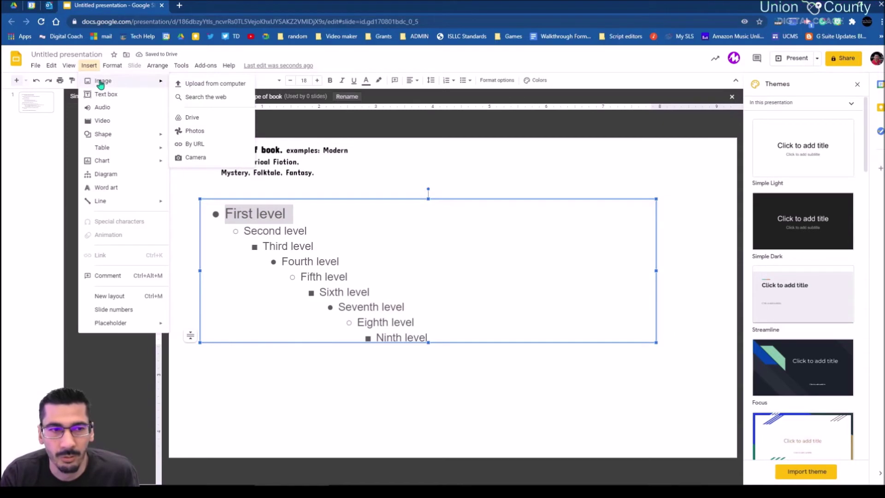
click(58, 146)
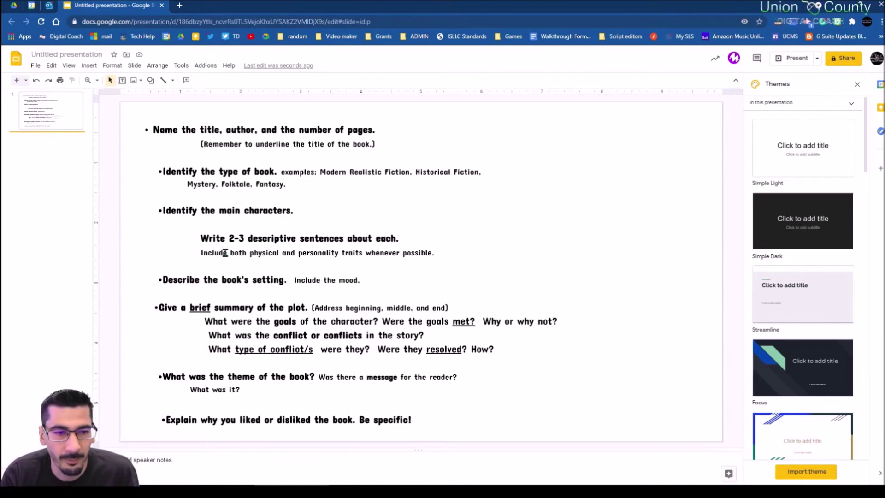
Paste the main-characters instructions onto a new custom layout, deleting its title placeholder.
drag(435, 253, 161, 210)
key(ctrl+c)
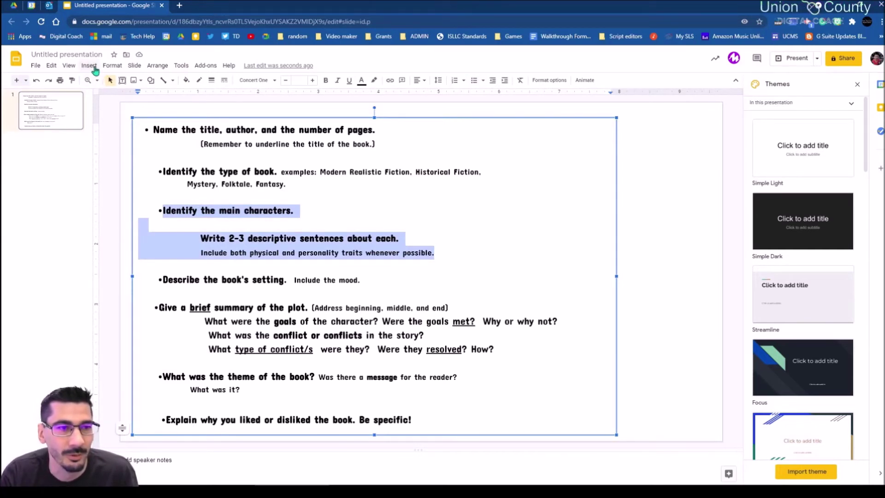
click(75, 70)
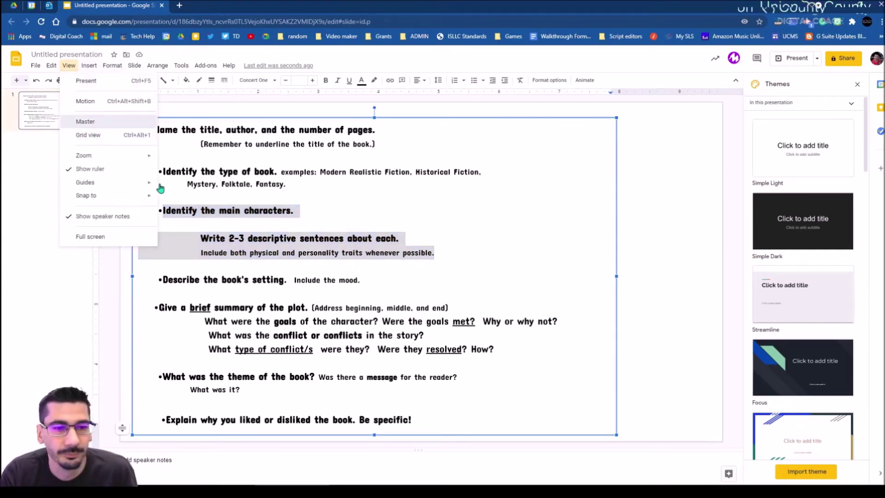
click(72, 120)
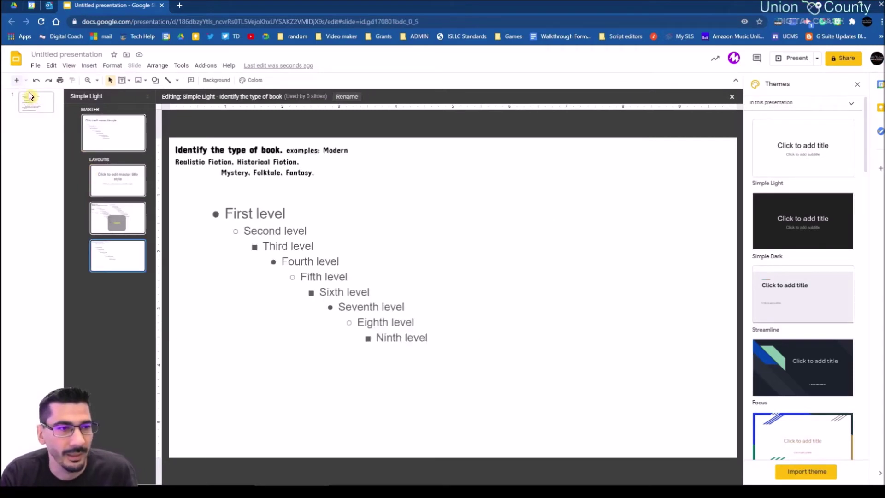
click(15, 80)
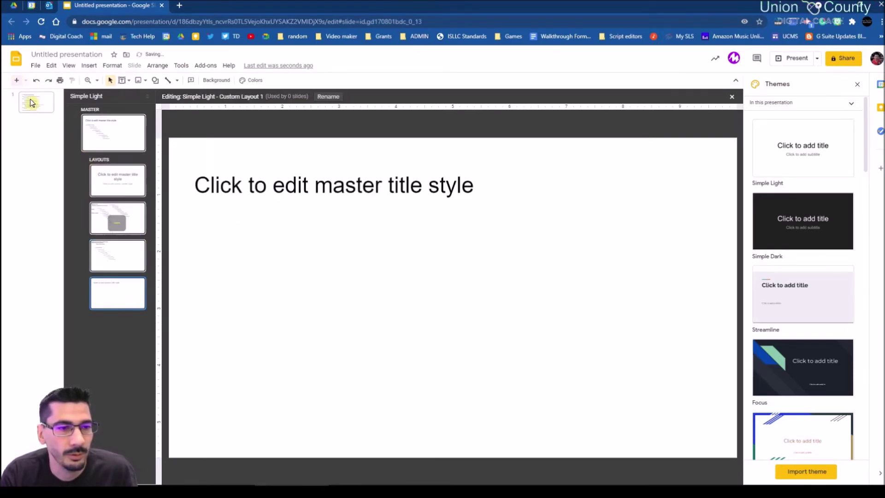
triple_click(260, 184)
key(ctrl+v)
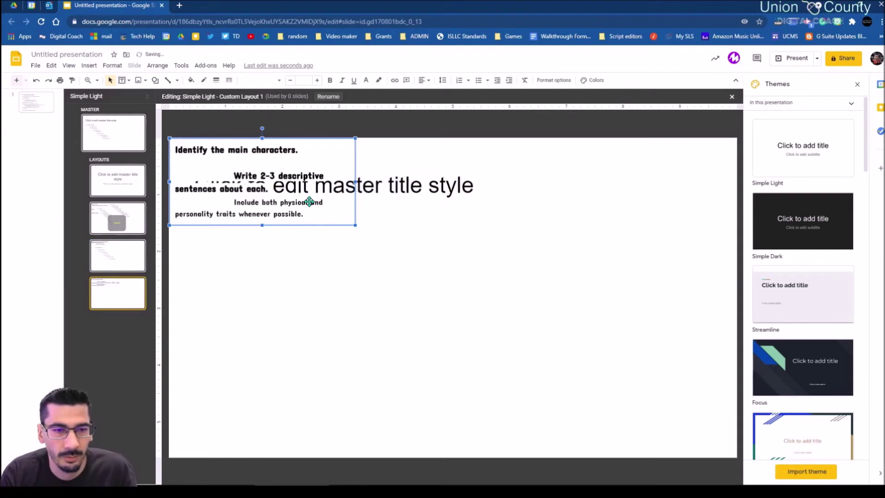
click(412, 190)
key(Delete)
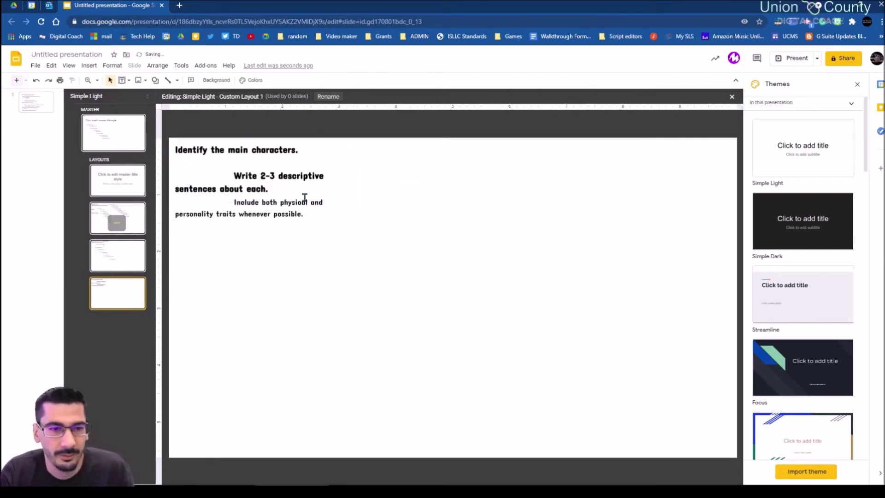
Tidy the instructions: remove the blank line, bracket the second sentence, widen the box.
click(243, 175)
drag(232, 175, 178, 163)
key(BackSpace)
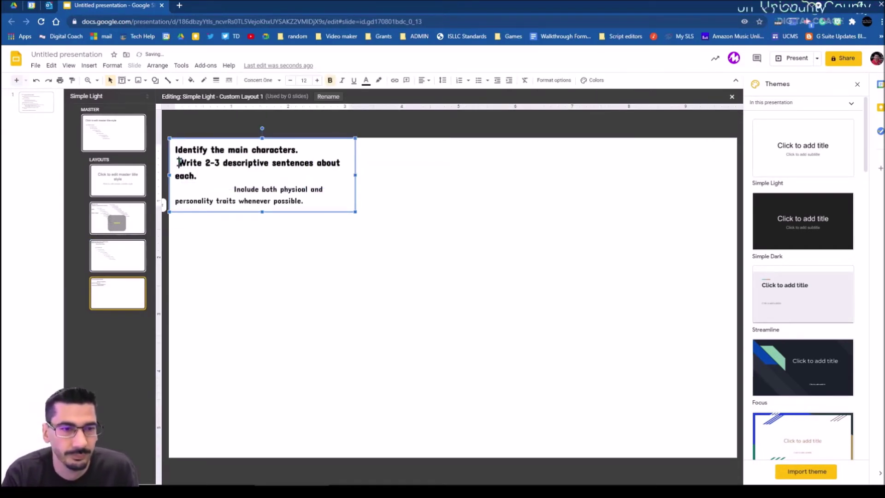
text(()
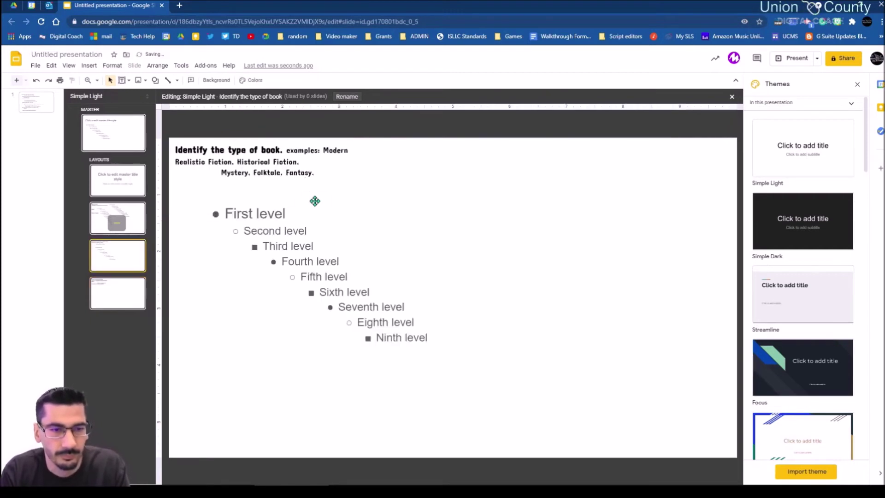
click(143, 282)
click(312, 202)
text())
click(234, 189)
key(BackSpace)
key(BackSpace)
key(BackSpace)
key(BackSpace)
key(BackSpace)
key(BackSpace)
key(BackSpace)
key(BackSpace)
key(BackSpace)
key(BackSpace)
key(BackSpace)
key(BackSpace)
key(BackSpace)
key(BackSpace)
key(BackSpace)
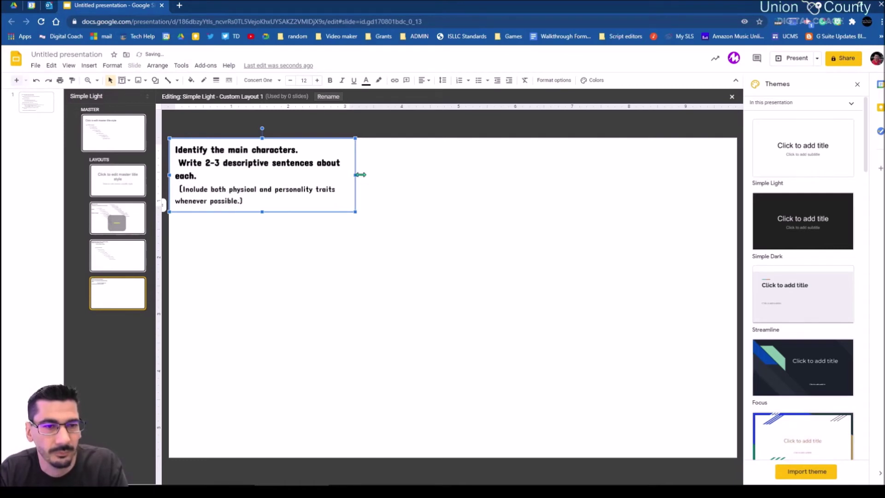
drag(357, 174, 417, 174)
Add a body text placeholder filling the area below the instructions.
click(355, 259)
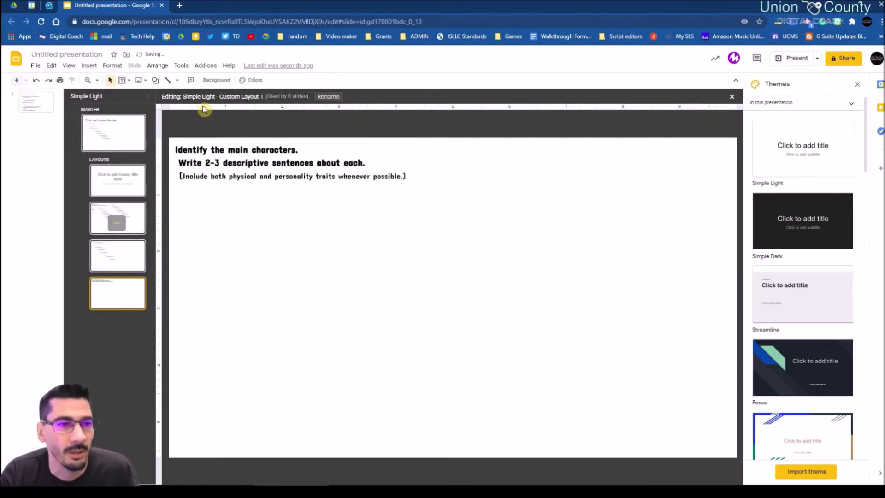
click(125, 83)
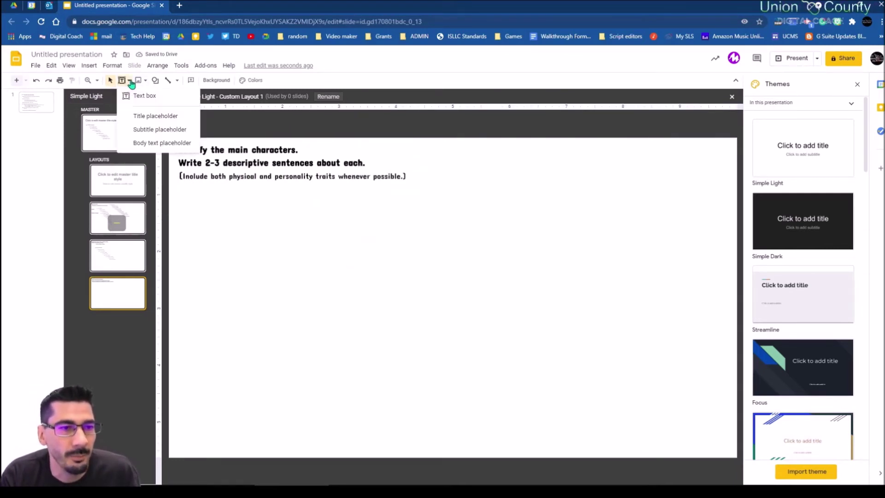
click(150, 143)
drag(178, 186, 715, 445)
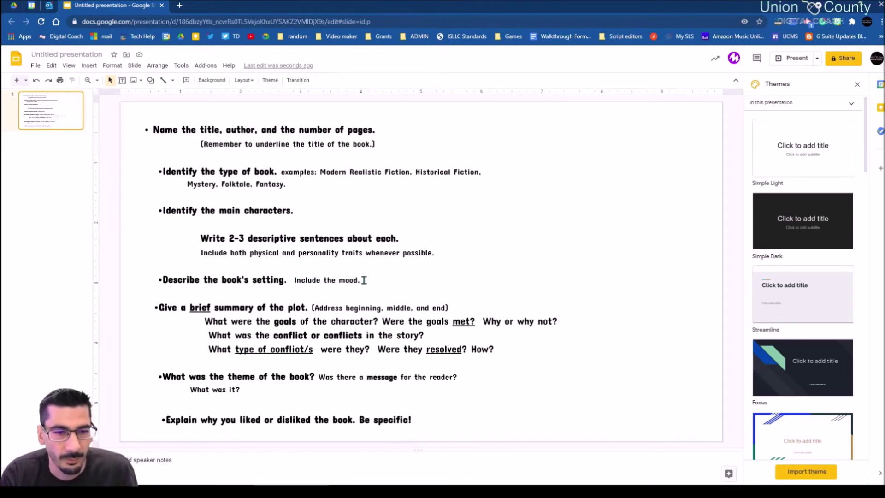
Paste the 'Describe the book's setting' text onto a new layout, replacing its title placeholder.
drag(171, 290, 159, 281)
key(ctrl+c)
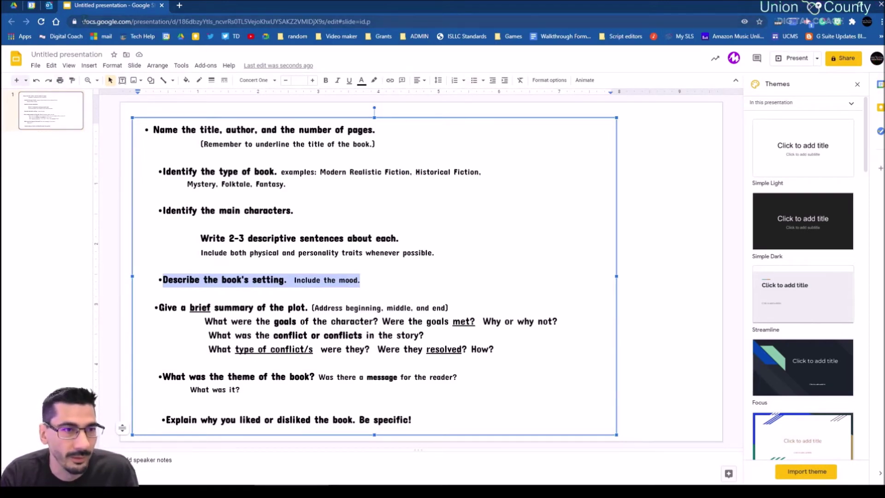
click(69, 66)
click(87, 123)
click(111, 299)
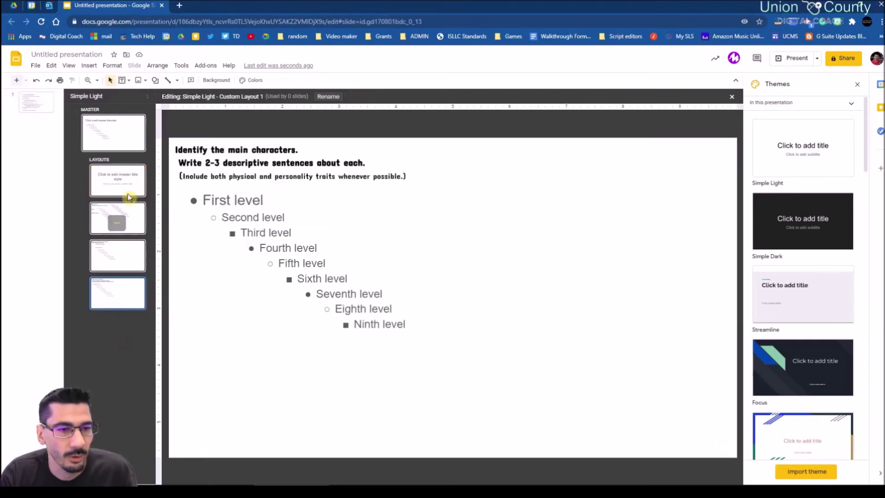
click(17, 80)
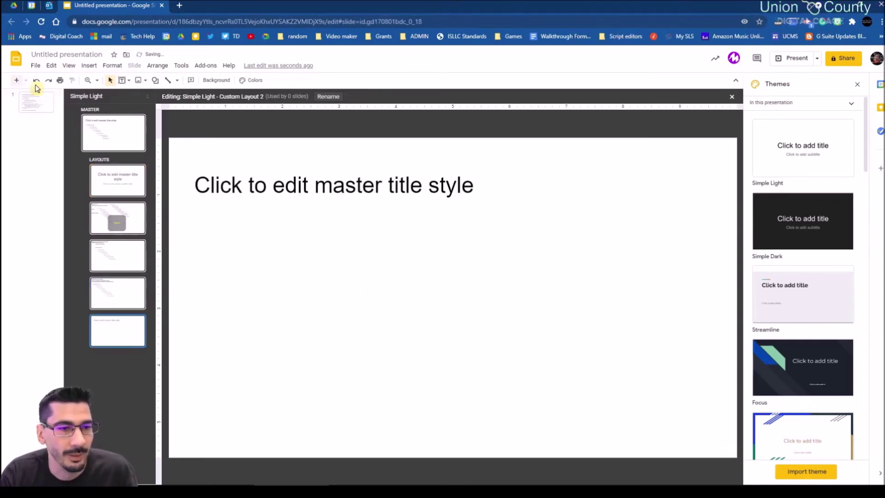
triple_click(284, 184)
click(293, 167)
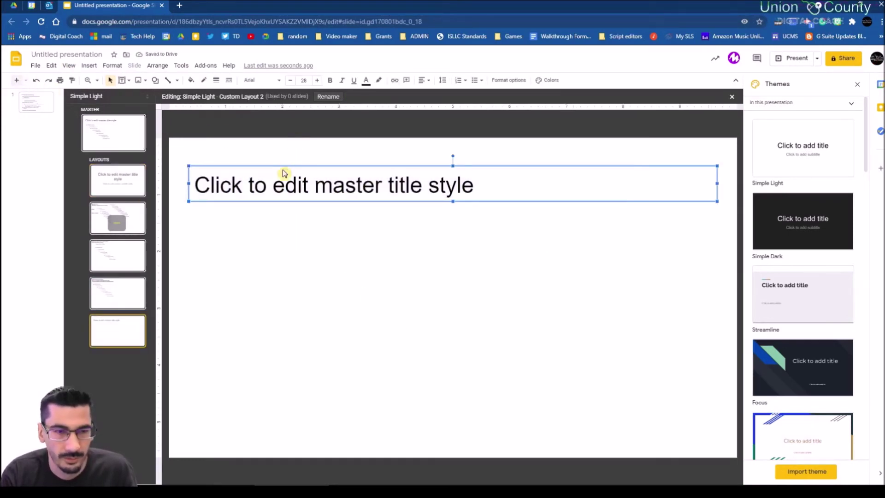
key(Delete)
key(ctrl+v)
Widen the setting text box and add a body text placeholder below it.
drag(356, 157, 498, 162)
click(364, 217)
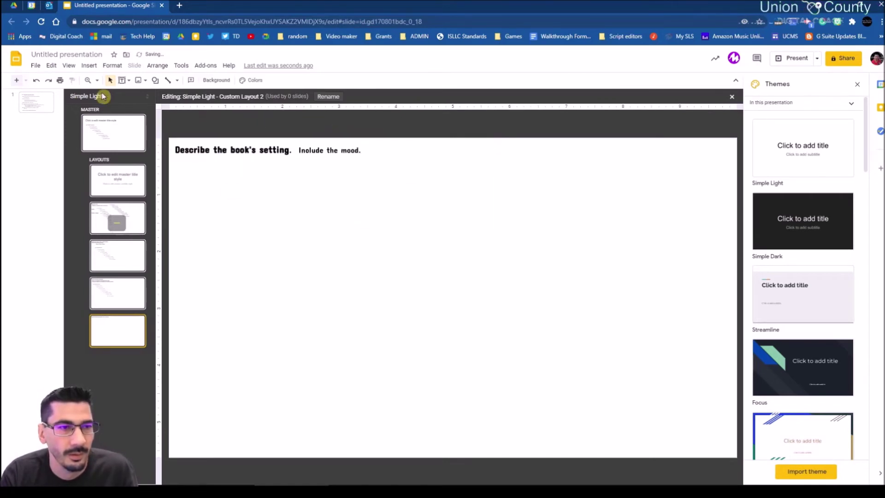
click(129, 80)
click(137, 143)
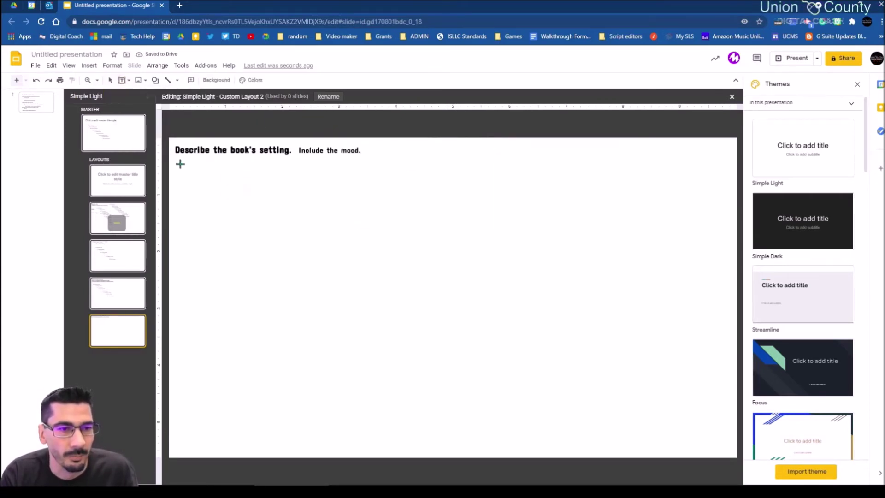
drag(180, 165, 695, 395)
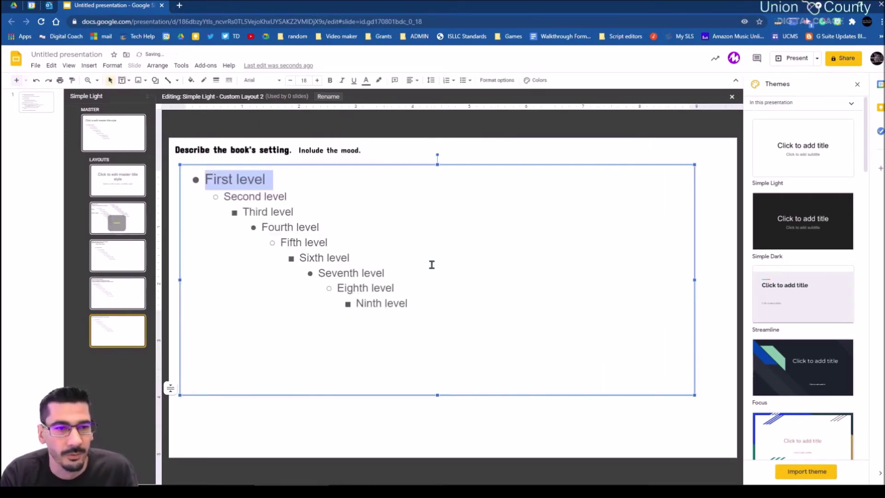
Rename this layout to 'Describe the book's setting'.
drag(290, 151, 175, 150)
key(ctrl+c)
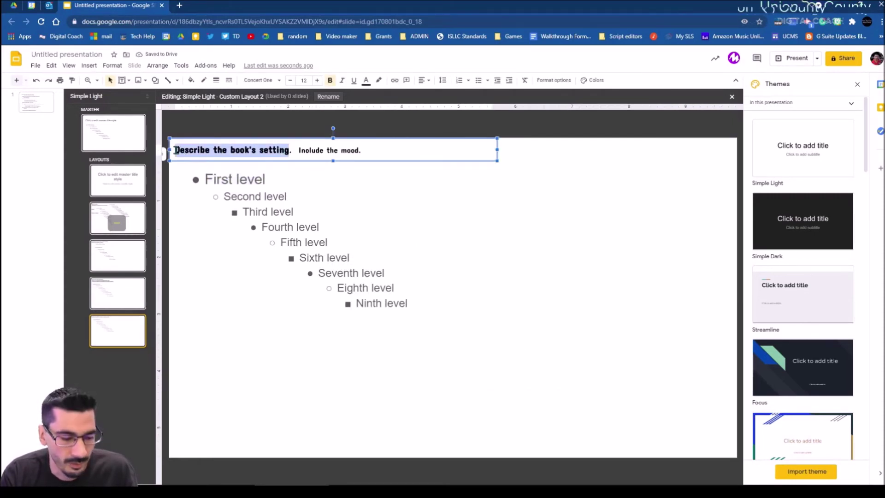
click(327, 97)
key(ctrl+v)
click(454, 301)
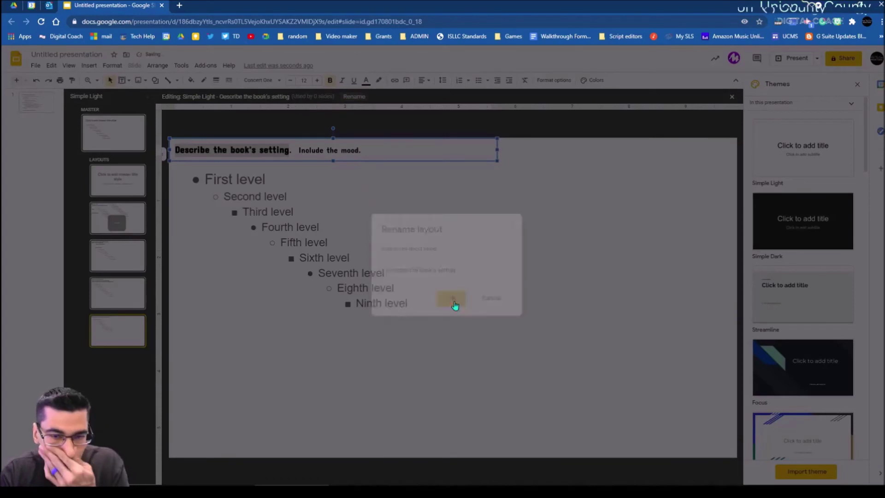
Rename Custom Layout 1 to 'Identify the main characters.' and return to the slides.
click(114, 302)
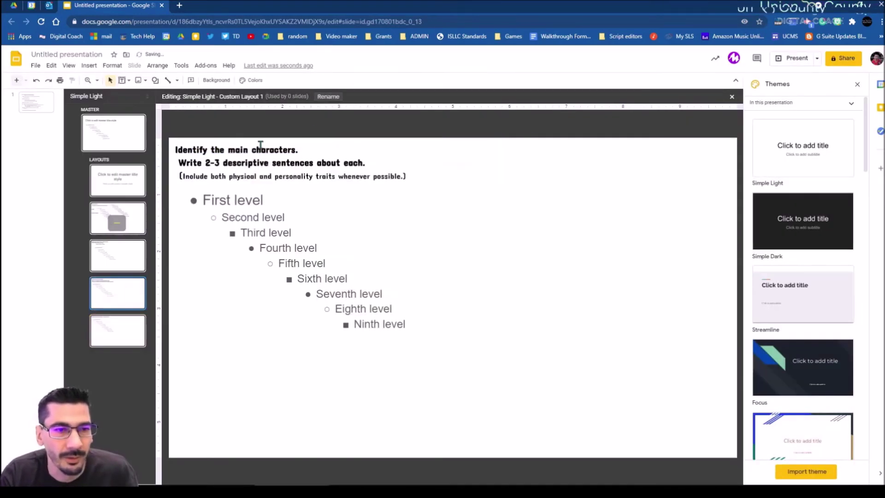
drag(297, 151, 161, 151)
key(ctrl+c)
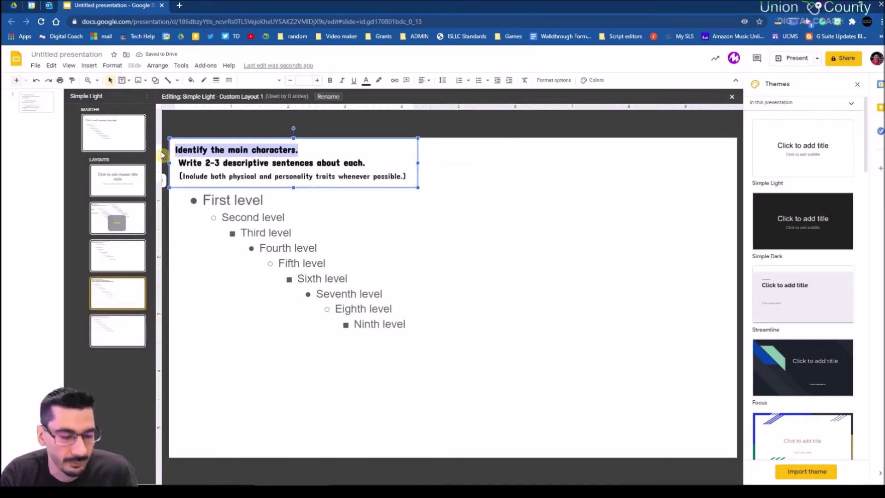
click(327, 97)
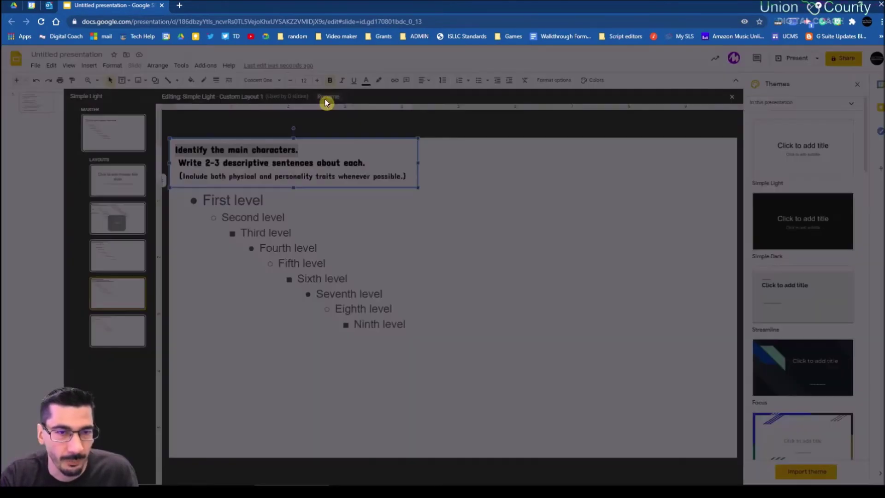
key(ctrl+v)
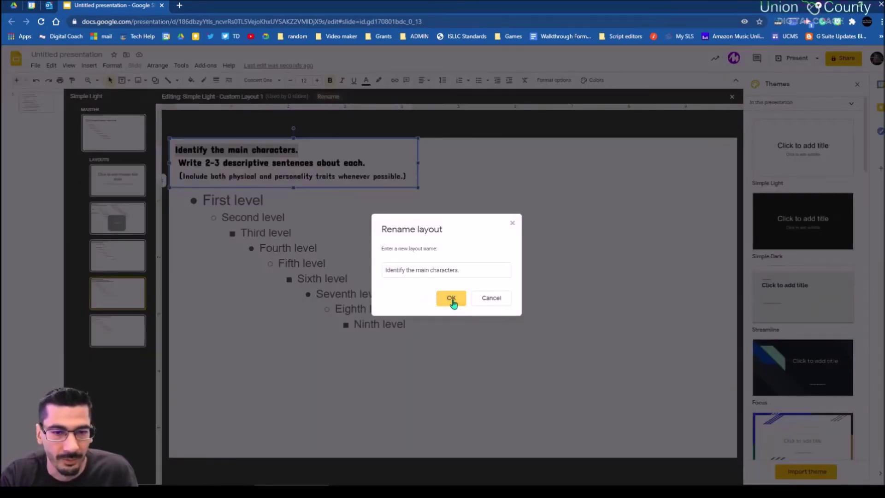
click(451, 298)
click(123, 341)
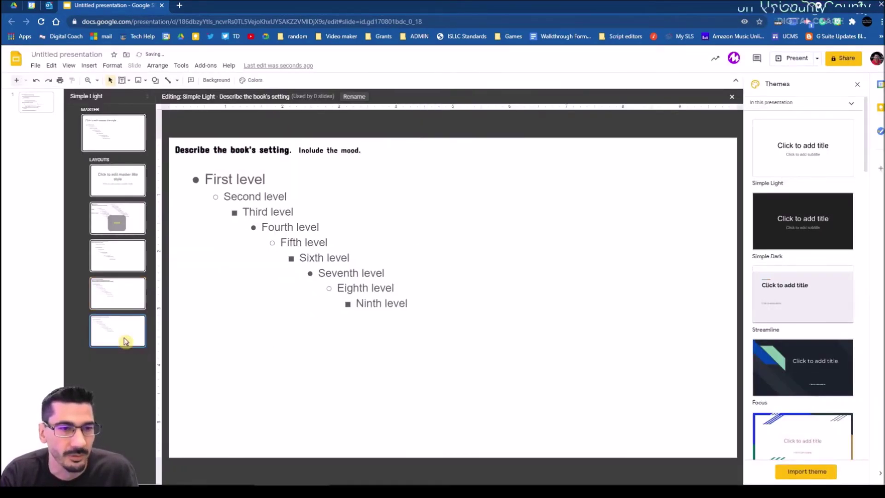
click(34, 106)
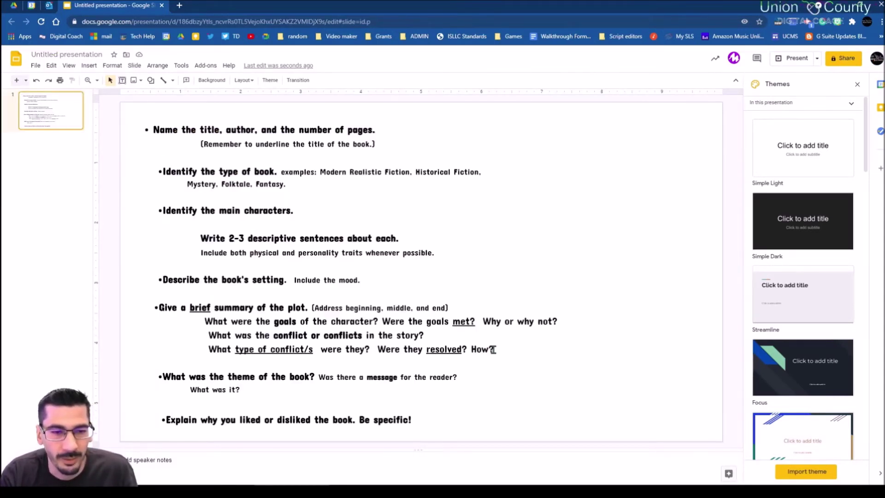
Copy the plot-summary questions, then add a custom layout in the master editor.
drag(497, 349, 168, 313)
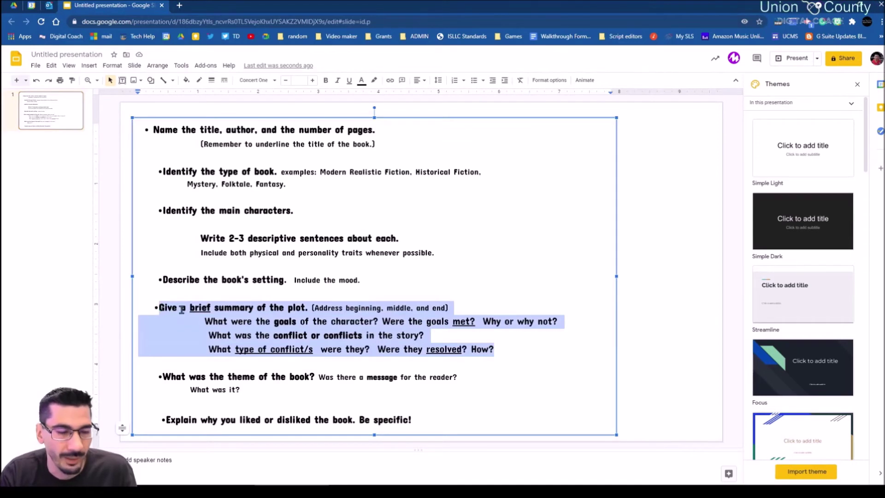
click(69, 66)
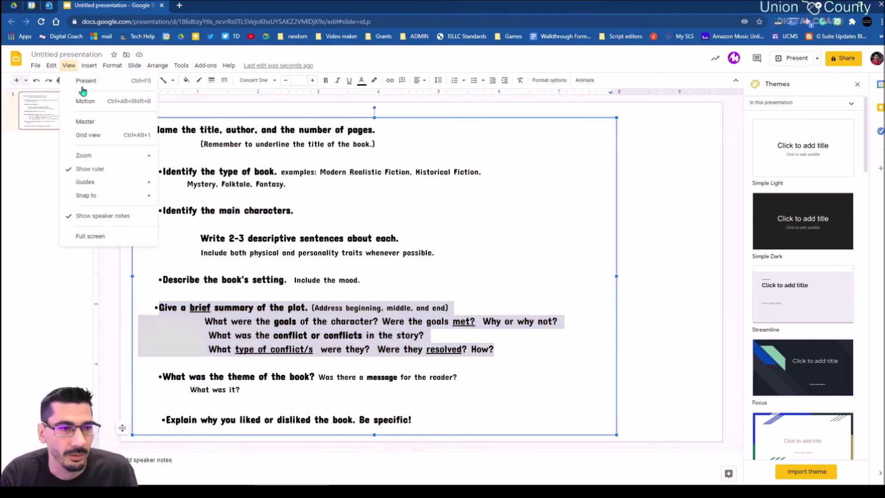
click(76, 121)
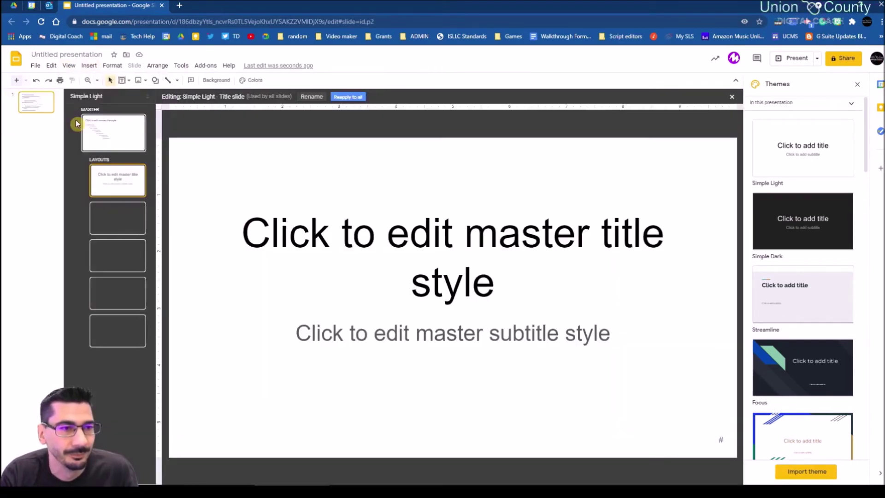
click(17, 83)
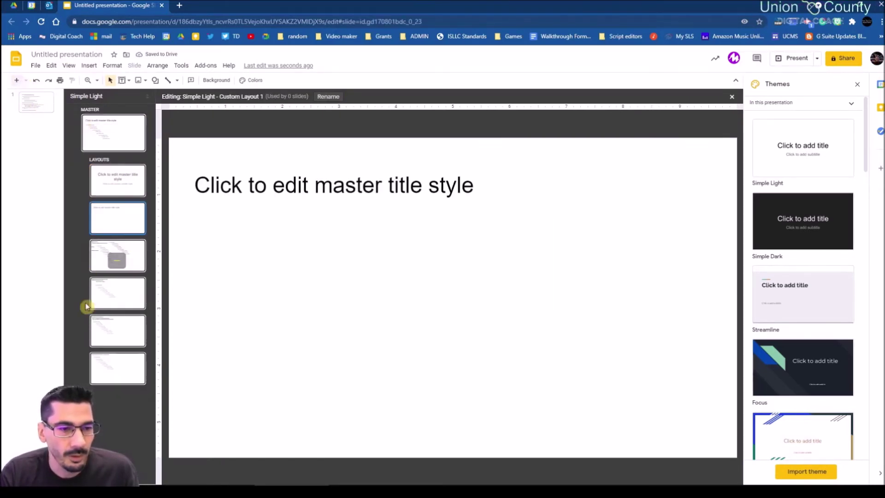
click(119, 371)
click(119, 339)
click(131, 262)
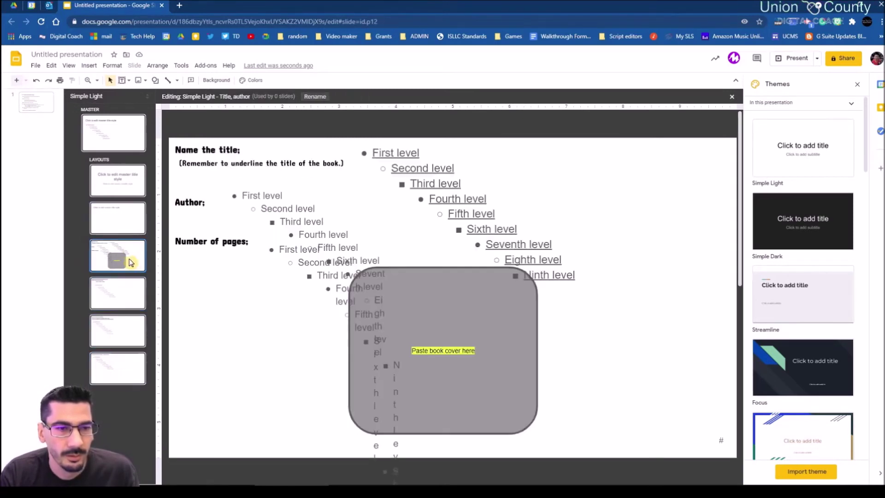
click(121, 225)
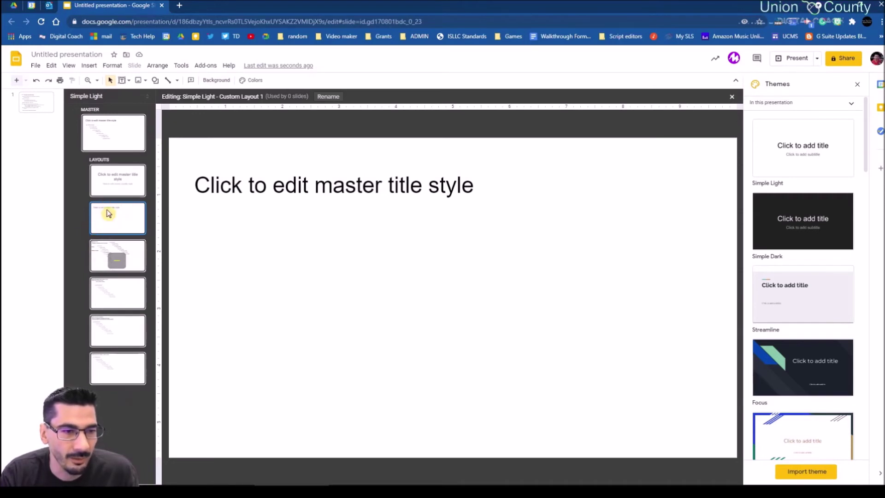
Replace the extra layout with a blank one, remove its title placeholder, and paste the questions.
key(Delete)
click(141, 333)
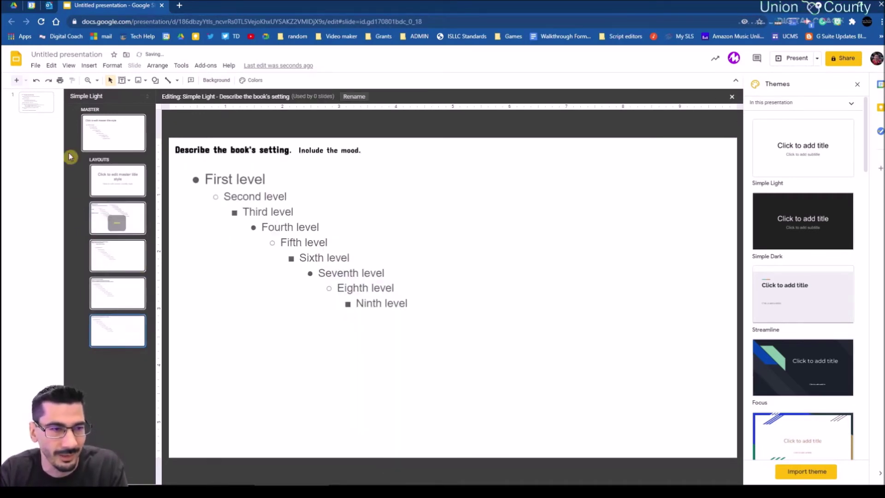
click(17, 81)
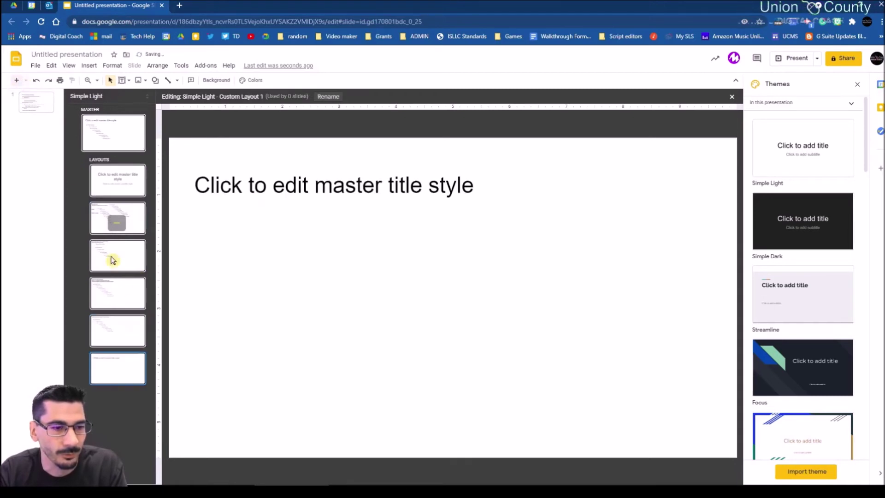
click(300, 177)
key(Delete)
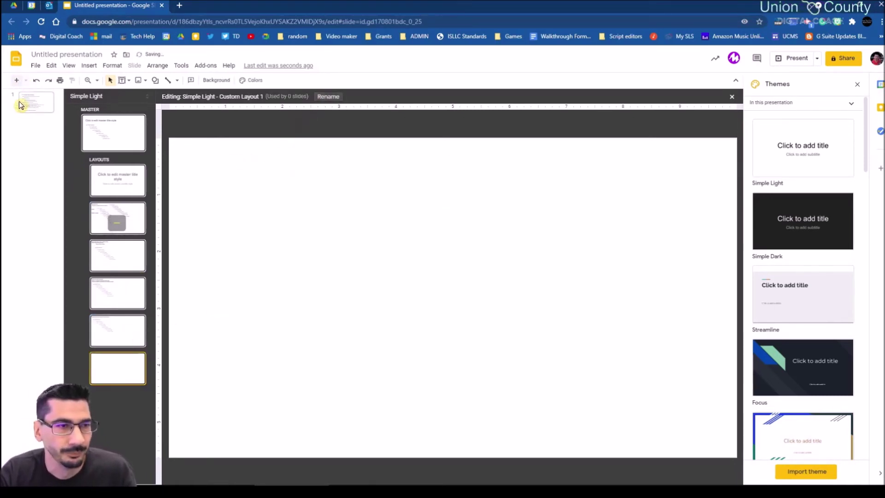
key(ctrl+v)
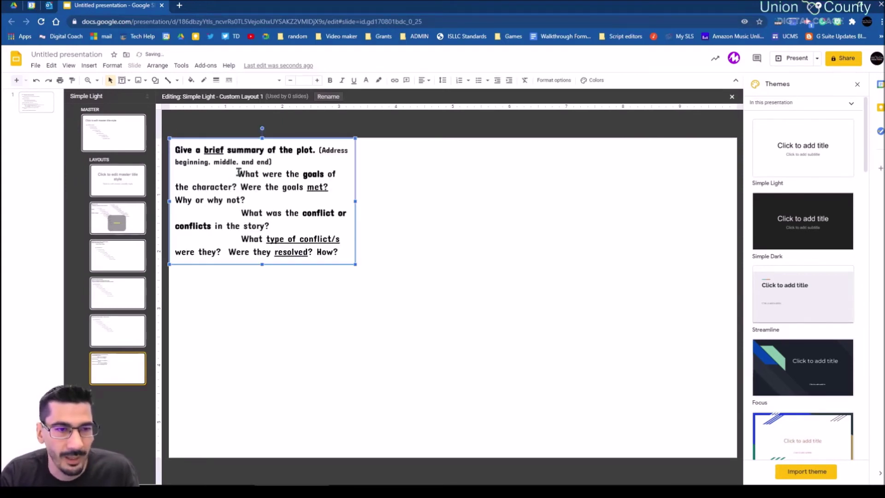
Widen the text box and split the plot-summary line into its own box on the left.
drag(356, 201, 688, 194)
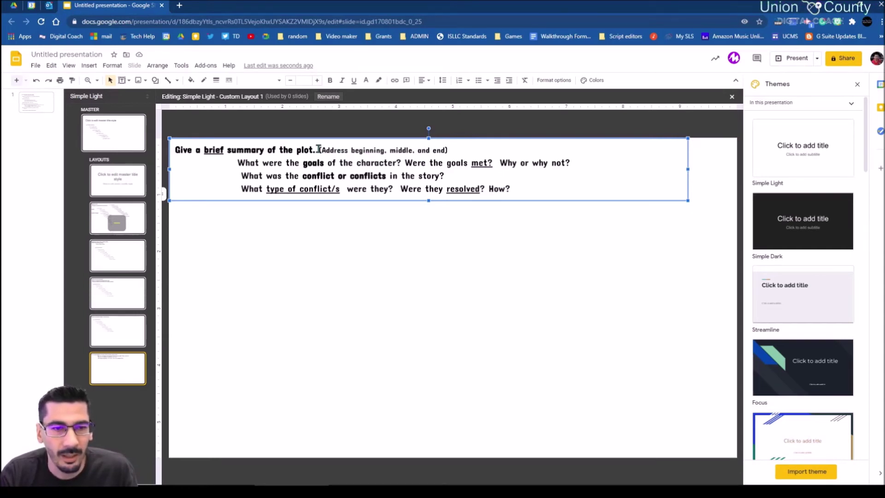
drag(453, 150, 171, 153)
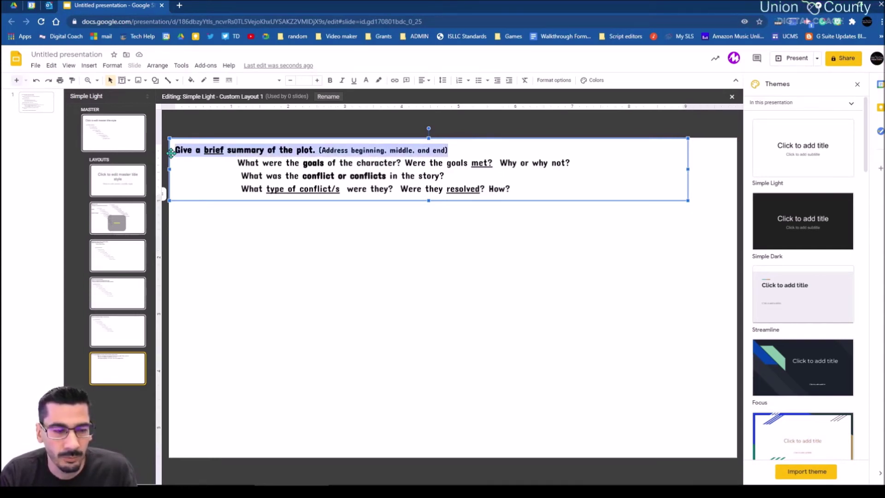
right_click(233, 141)
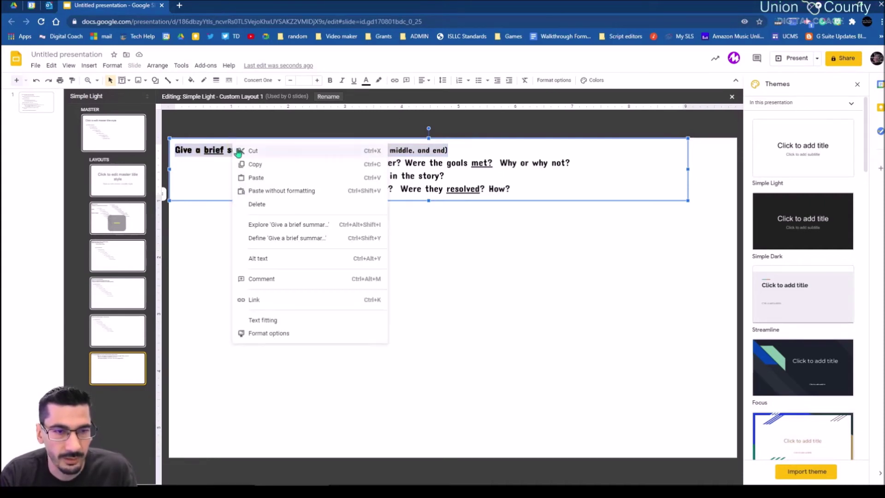
click(247, 154)
click(217, 251)
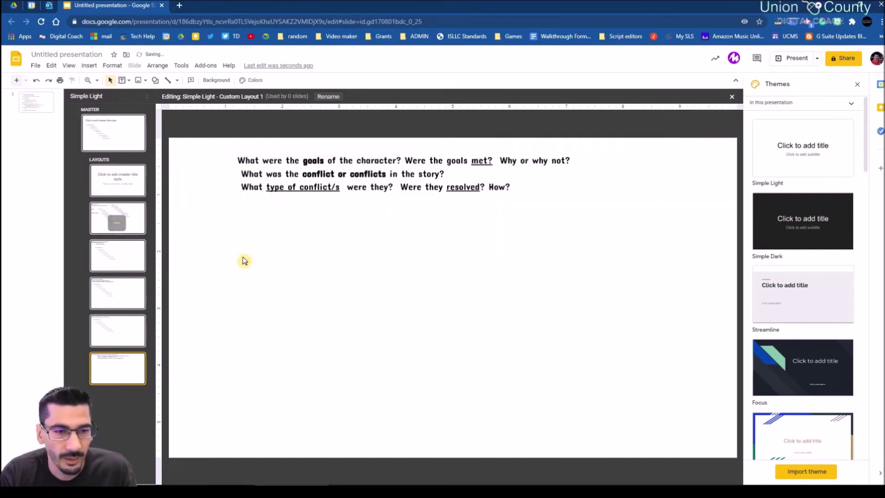
key(ctrl+v)
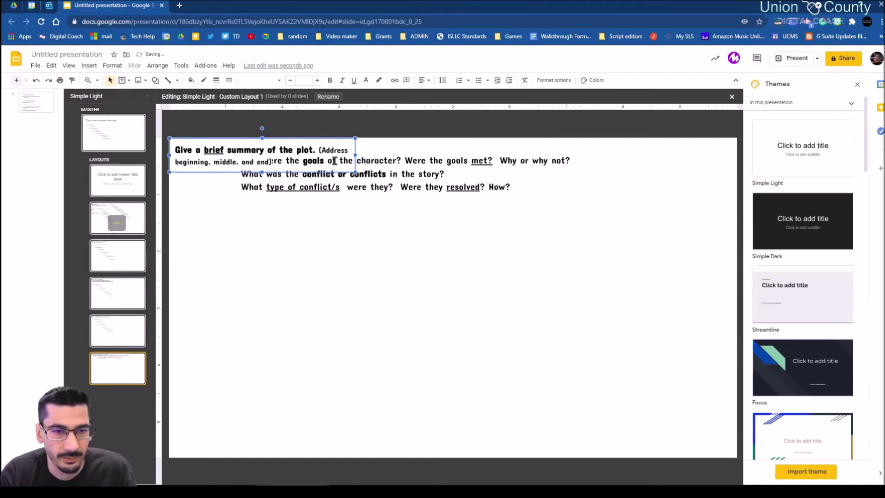
drag(328, 139, 323, 241)
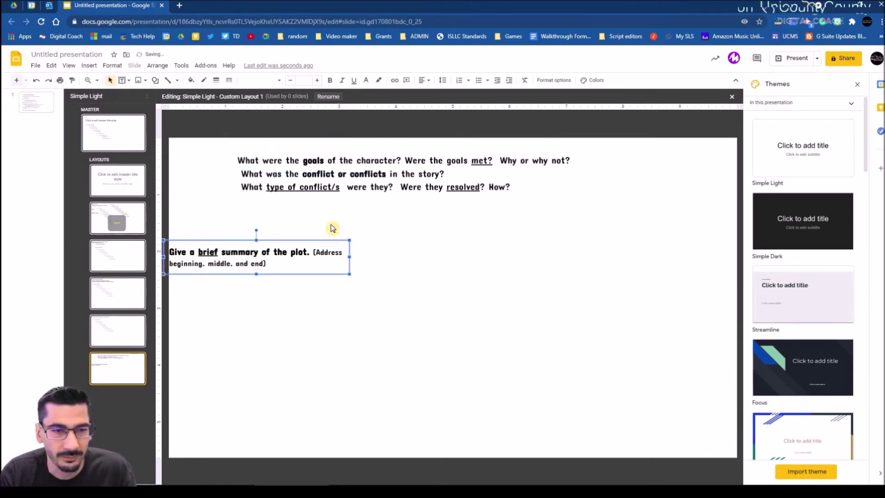
Split the goals question into a separate box beside the plot summary.
drag(237, 159, 573, 163)
right_click(534, 158)
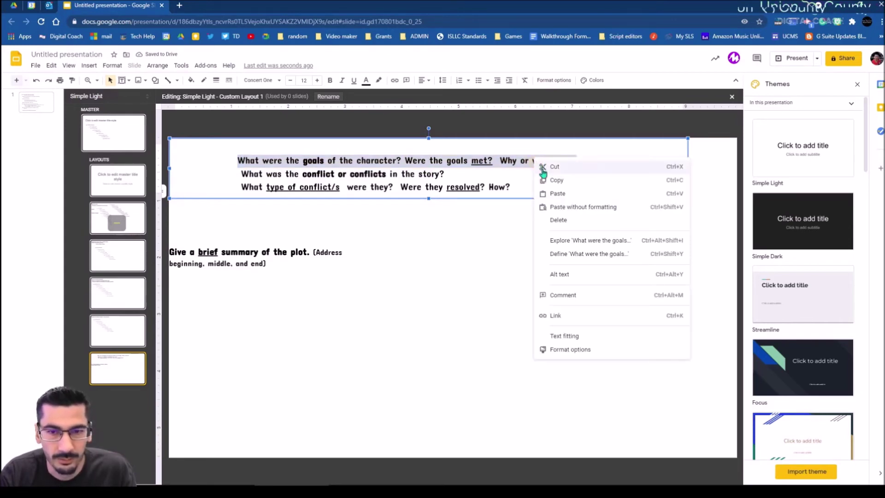
click(551, 167)
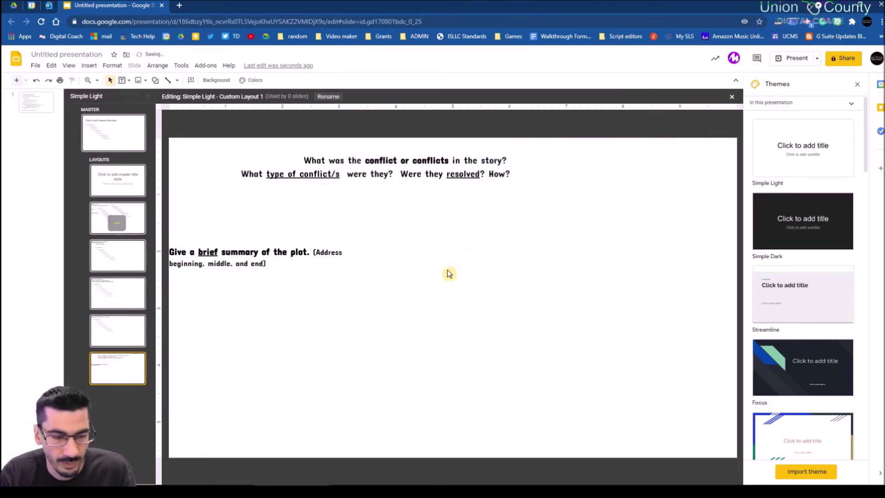
key(ctrl+v)
drag(226, 146, 406, 255)
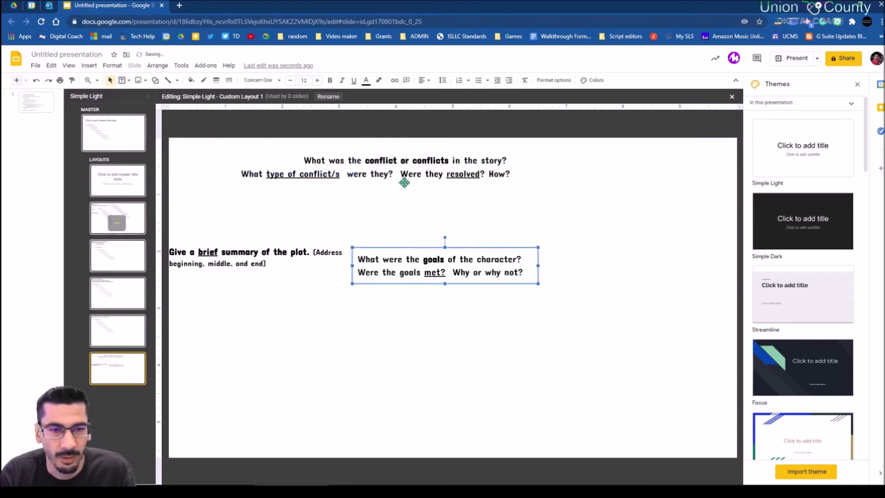
Move the conflict box left, delete its empty first line, and narrow it so text wraps.
click(507, 170)
drag(530, 160, 371, 180)
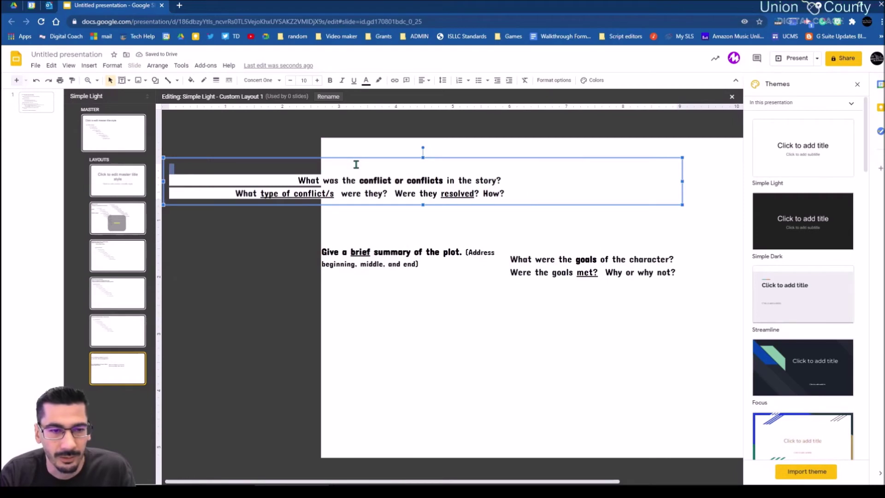
key(Delete)
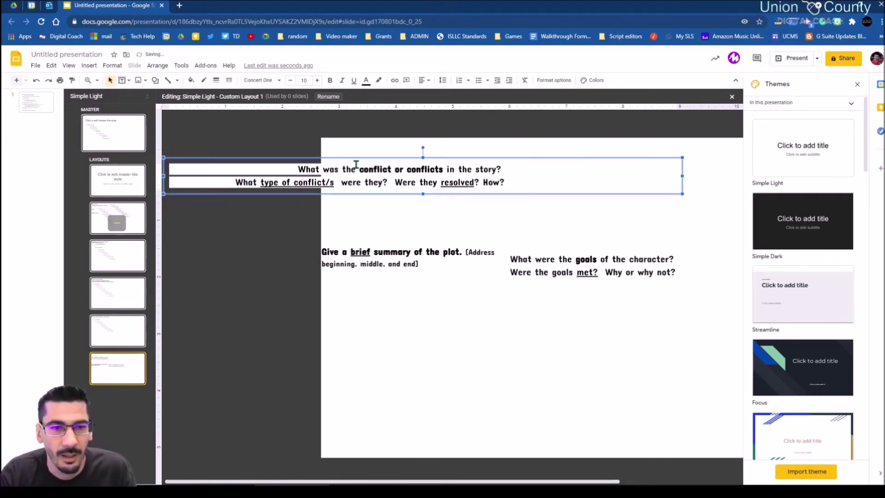
drag(165, 177, 505, 185)
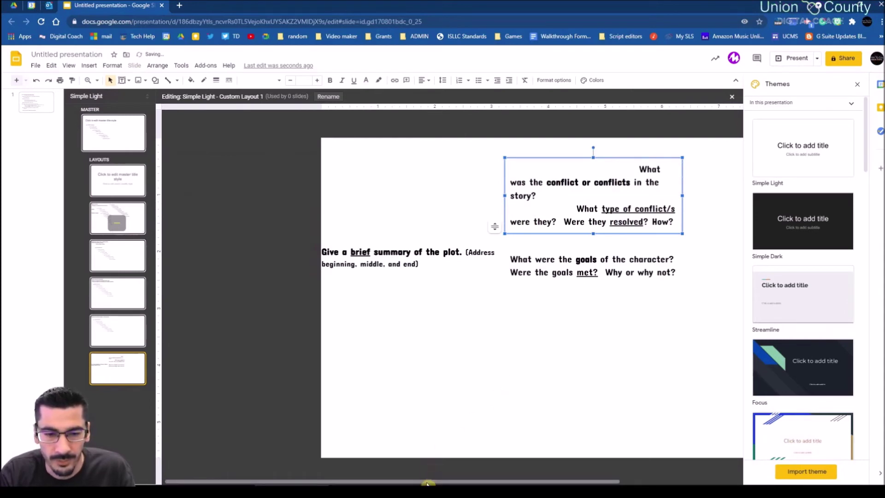
scroll(433, 468, right, 5)
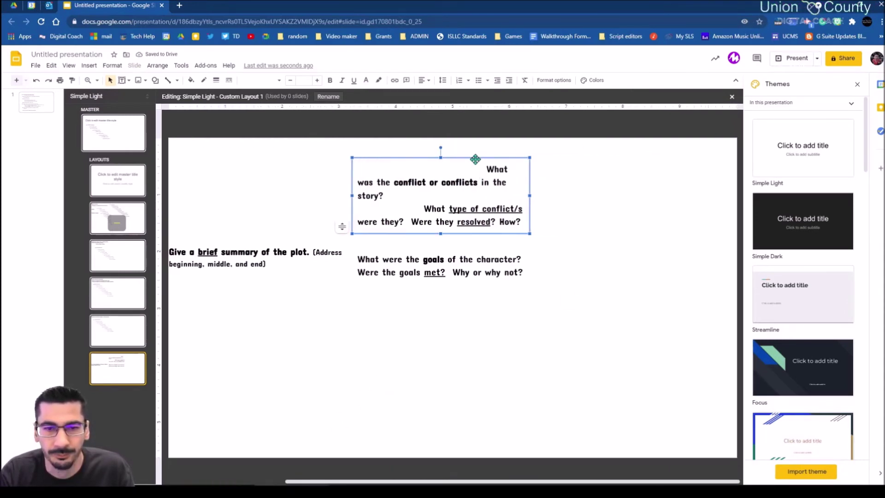
Center the conflict questions and remove the extra spaces before 'What type of conflict/s'.
click(518, 223)
key(ctrl+a)
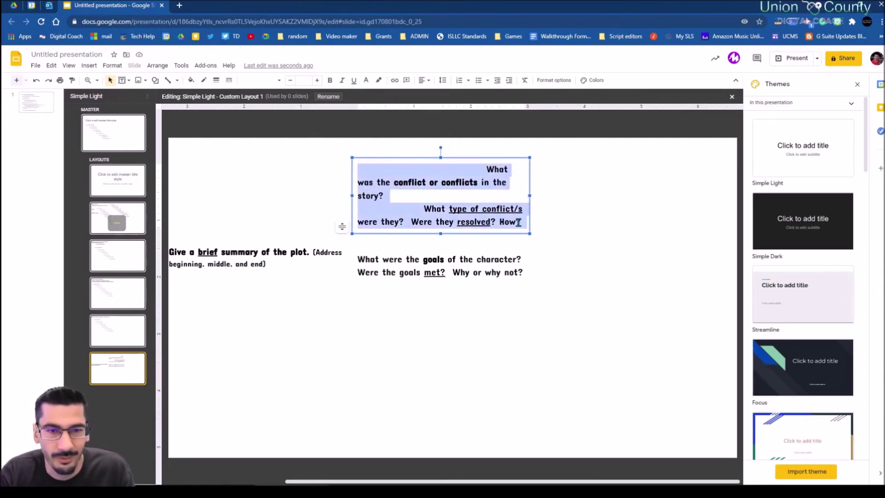
click(425, 81)
click(438, 97)
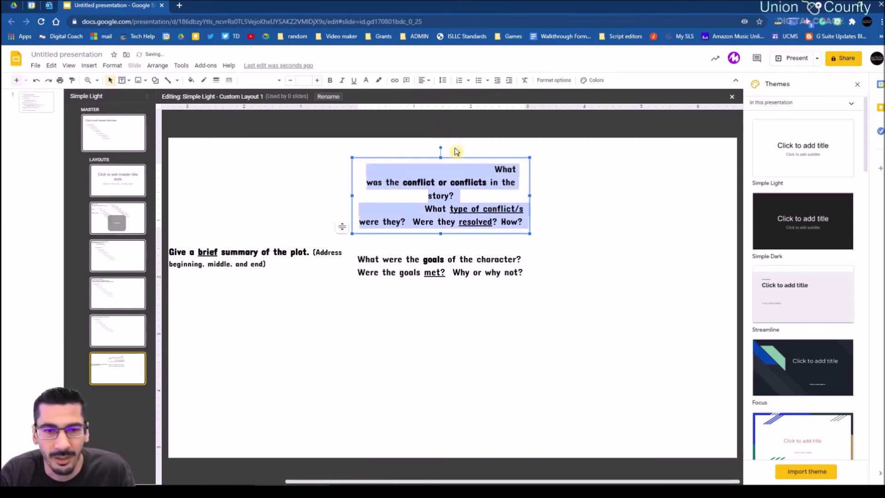
click(472, 170)
drag(492, 169, 336, 166)
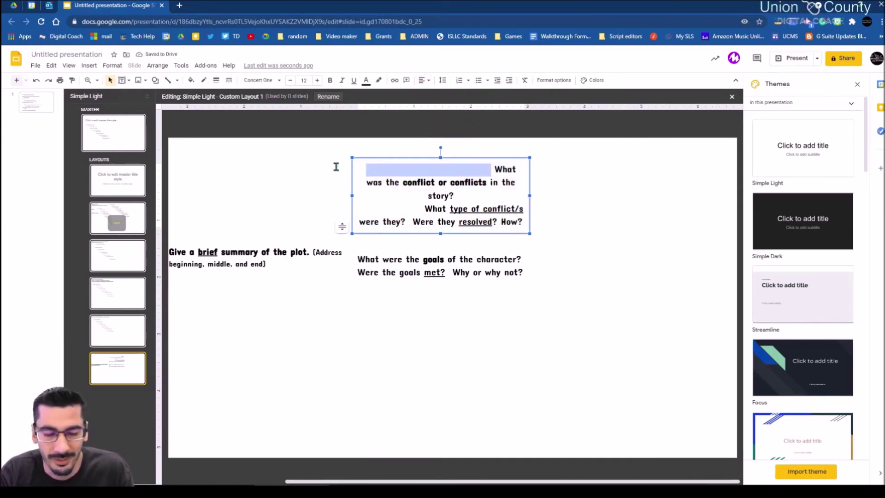
key(BackSpace)
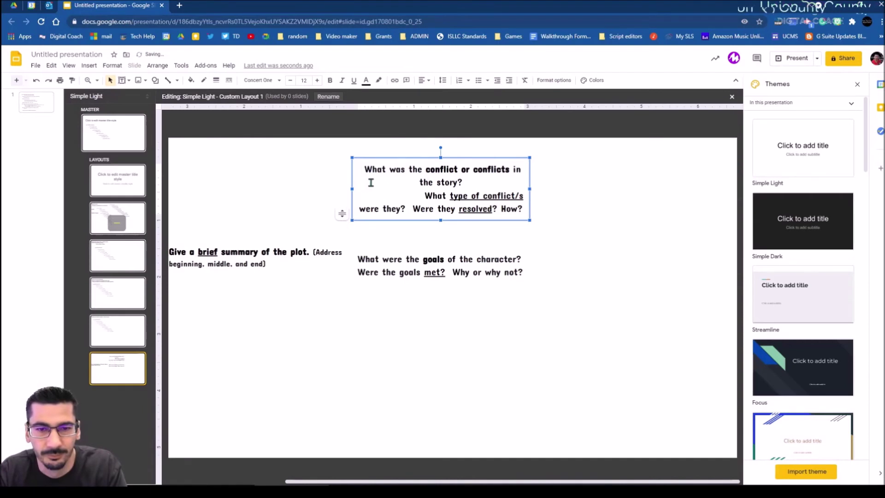
click(349, 195)
key(Delete)
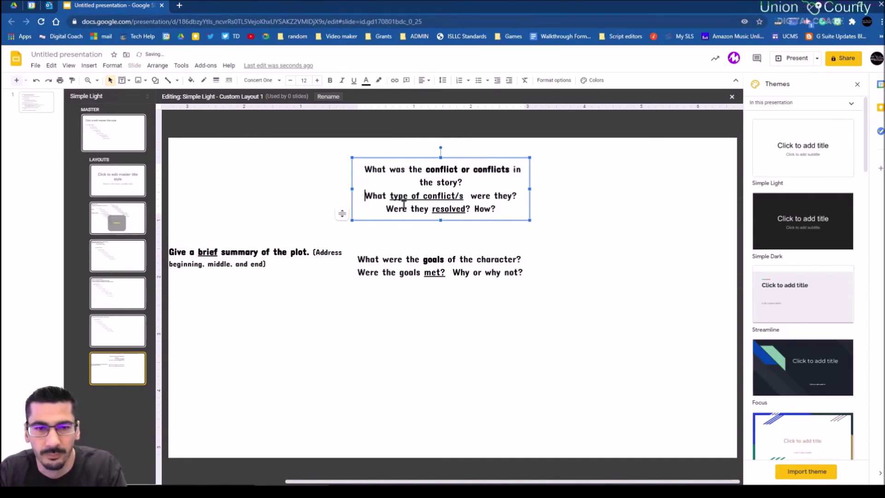
click(435, 156)
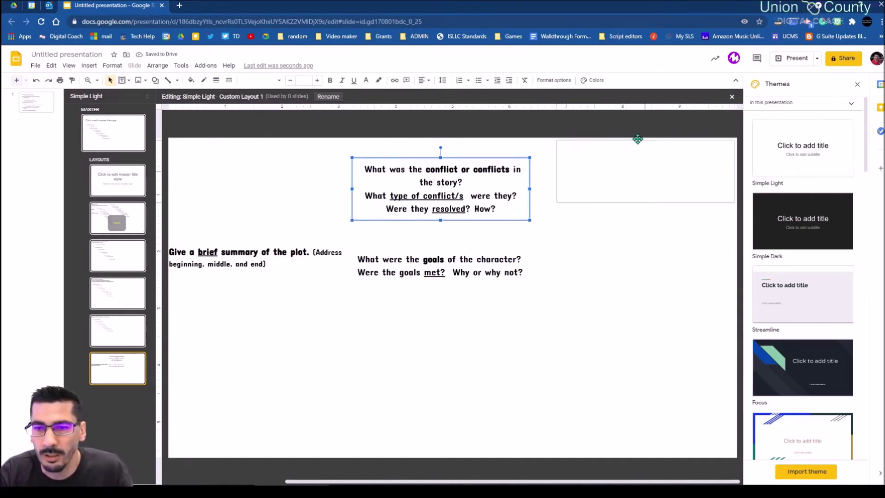
Place the conflict, goals and plot-summary boxes at top-right, top-centre and top-left.
drag(440, 194, 650, 174)
click(470, 248)
drag(470, 248, 493, 143)
click(280, 244)
drag(283, 242, 298, 144)
click(378, 243)
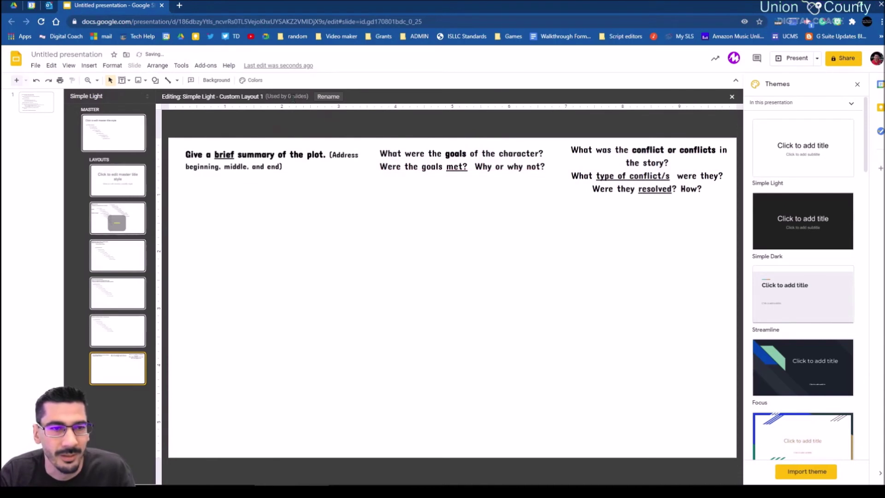
Draw two straight vertical dividers between the question boxes, then select the plot-summary question text.
click(178, 82)
click(199, 111)
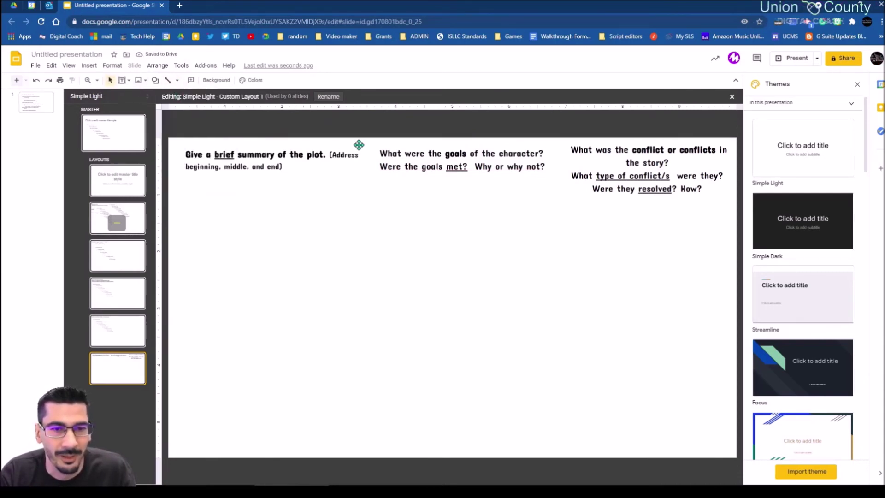
mouse_move(364, 144)
mouse_down()
mouse_move(357, 450)
mouse_move(394, 269)
mouse_move(374, 141)
mouse_up()
key(ctrl+z)
click(169, 81)
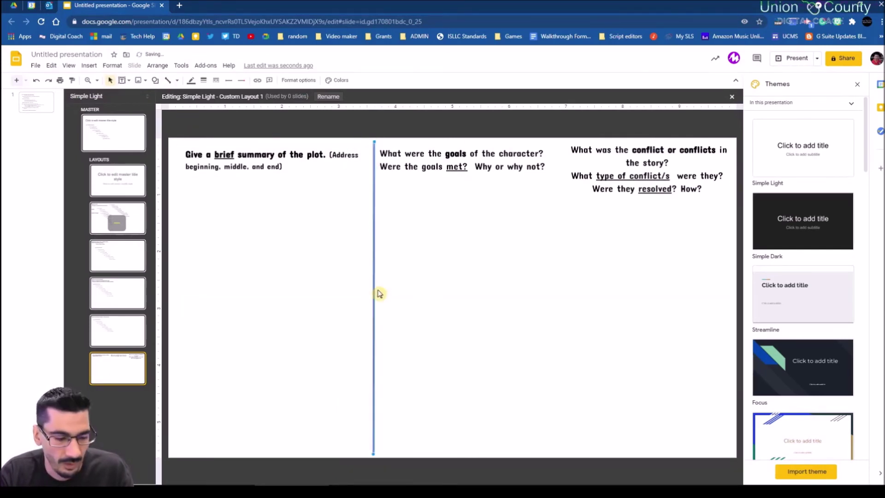
drag(375, 318, 562, 294)
mouse_move(373, 316)
mouse_down()
mouse_move(372, 303)
mouse_move(366, 314)
mouse_up()
click(561, 449)
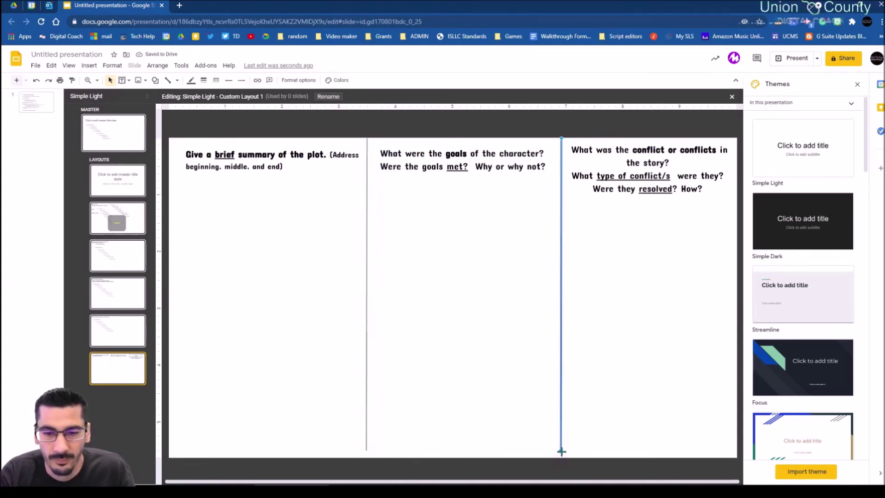
click(188, 153)
drag(187, 153, 317, 155)
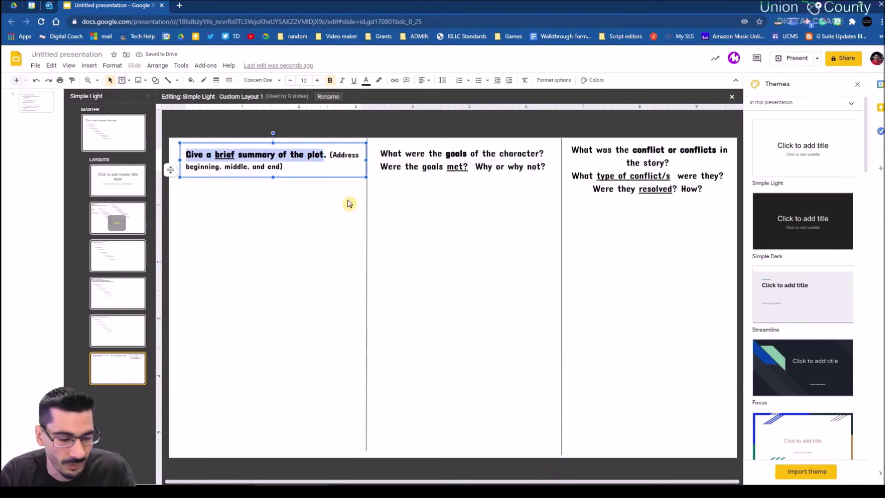
Rename the layout 'Give a brief summary of the plot'.
click(328, 96)
key(ctrl+v)
click(452, 298)
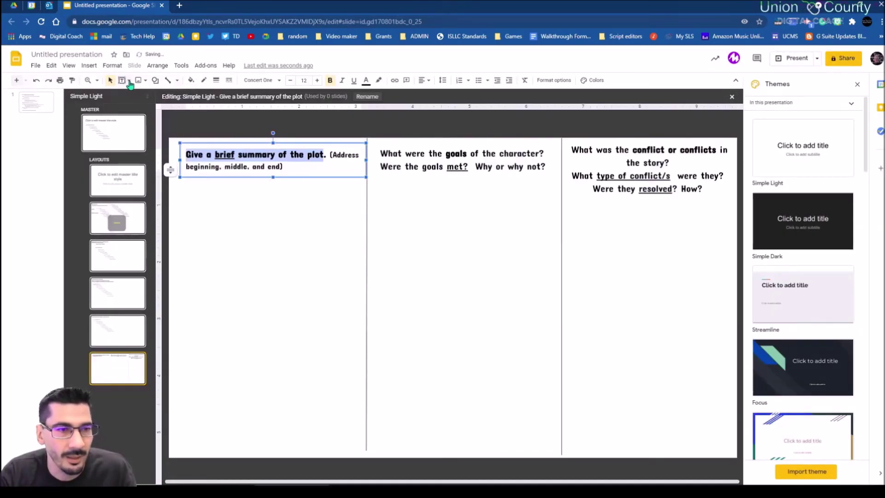
Add a 12 pt body placeholder under the plot-summary question.
click(130, 81)
click(146, 143)
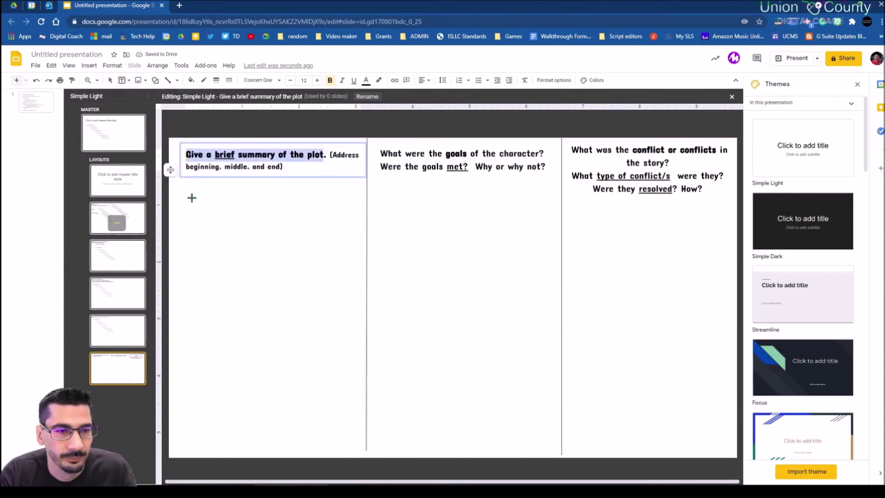
drag(181, 188, 342, 438)
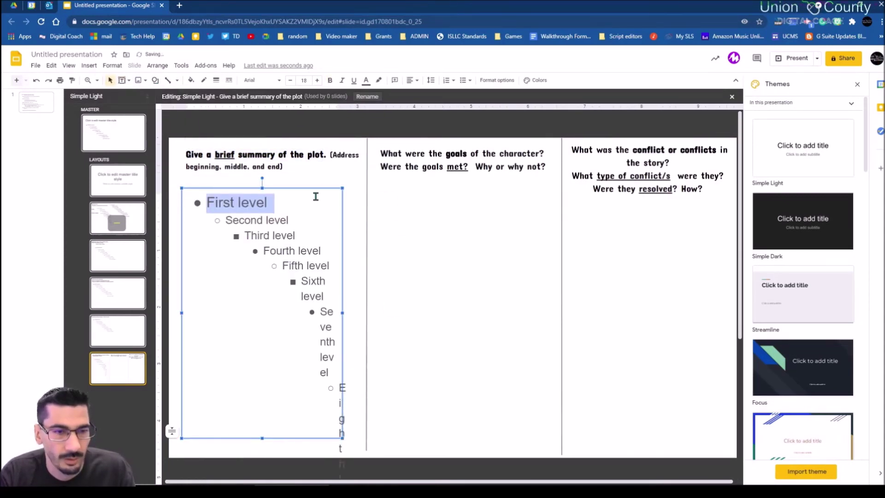
key(ctrl+a)
click(309, 81)
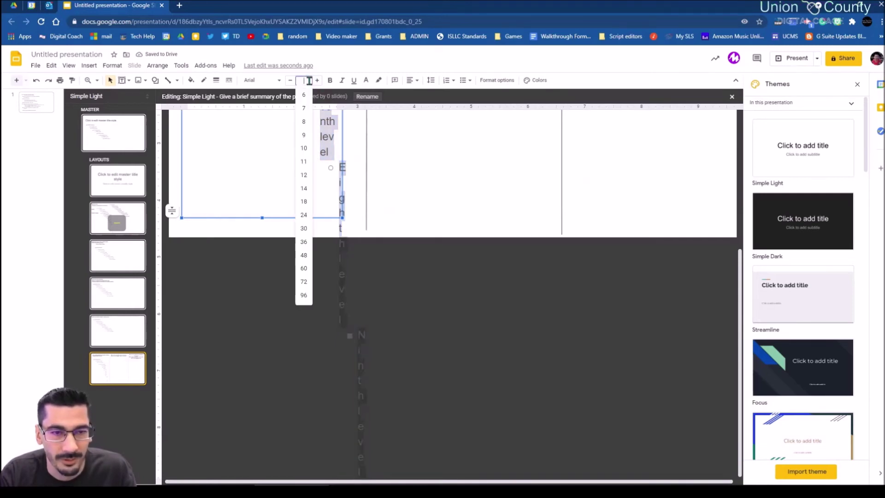
click(309, 81)
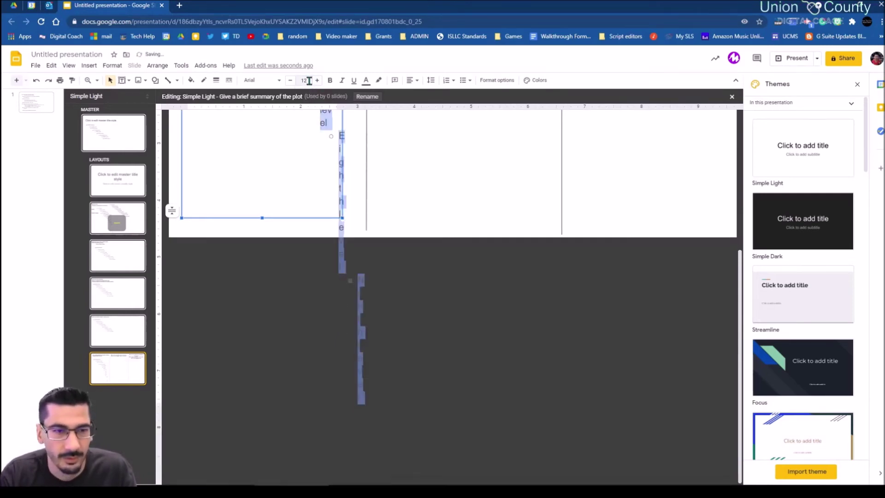
click(297, 174)
Duplicate the body placeholder into the right column and return to slide 1.
click(306, 195)
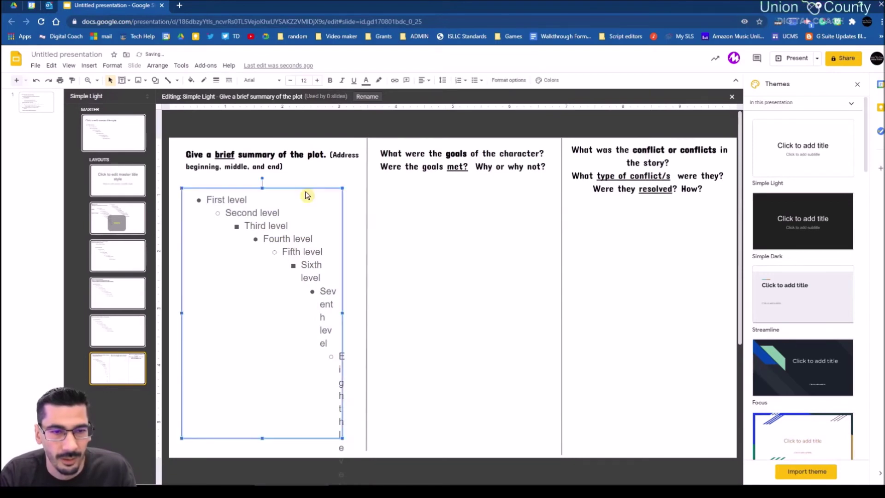
drag(289, 187, 667, 203)
key(ctrl+d)
click(115, 372)
click(29, 104)
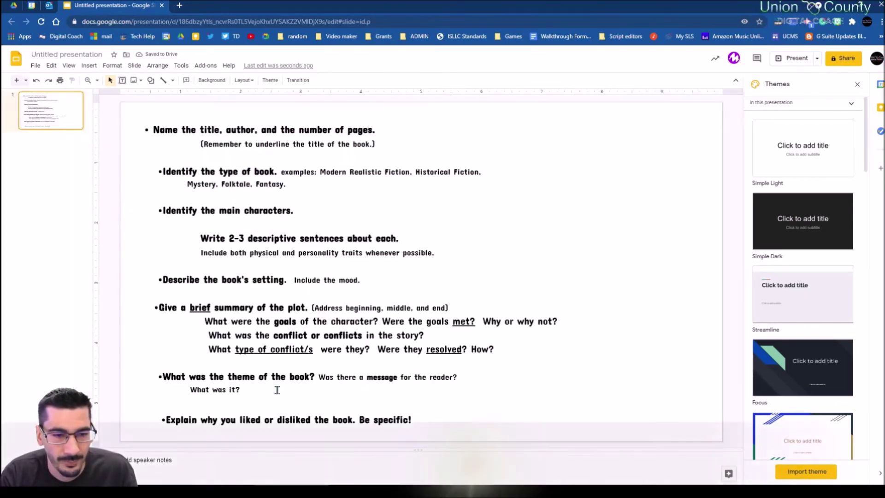
Copy the theme question and draw a body placeholder on the theme layout.
triple_click(161, 374)
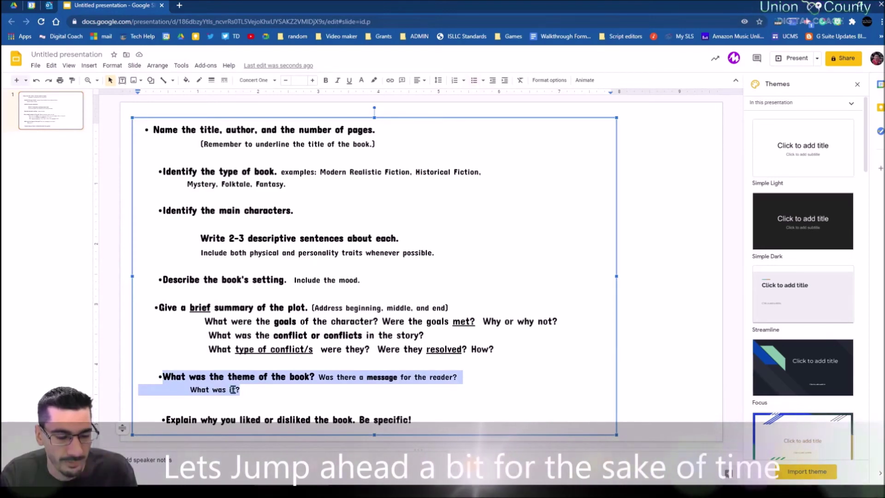
click(68, 66)
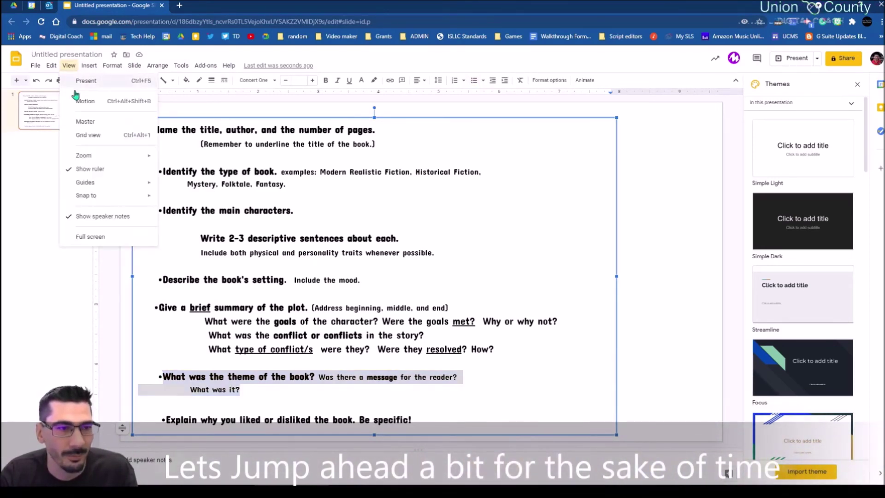
click(83, 123)
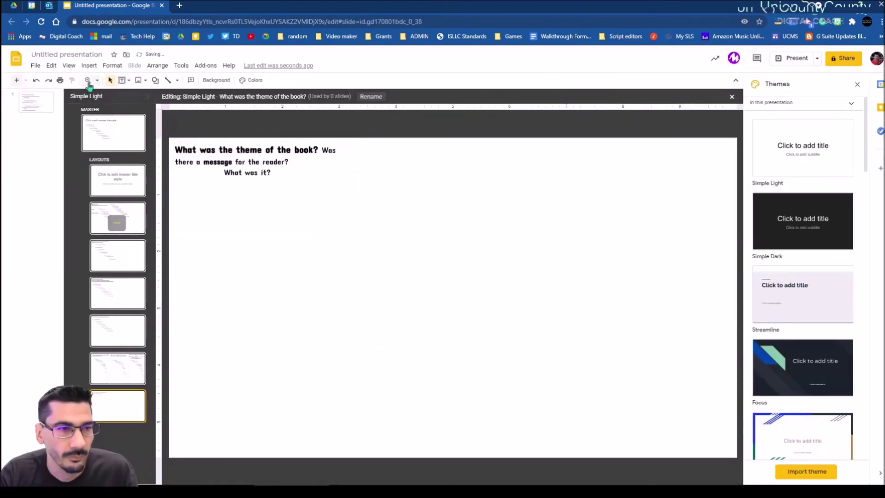
drag(194, 198, 699, 431)
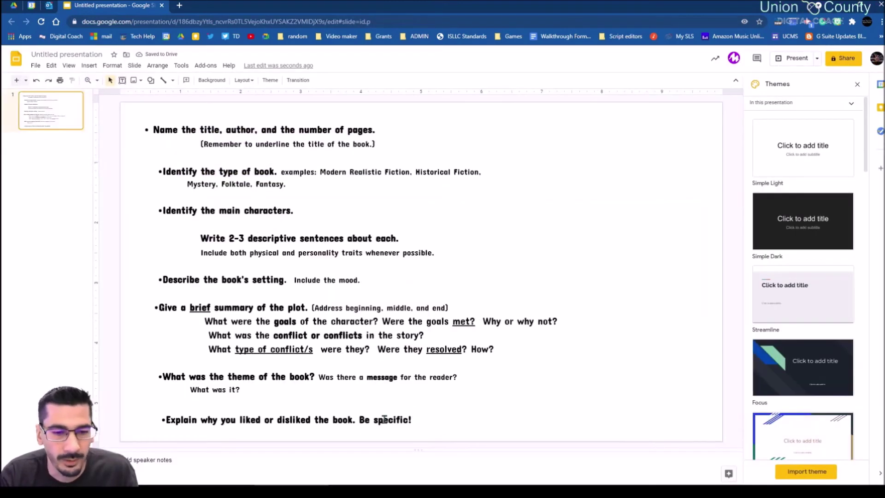
click(69, 65)
click(83, 122)
Add a liked-or-disliked layout with a large body placeholder, then return to slide 1.
click(16, 80)
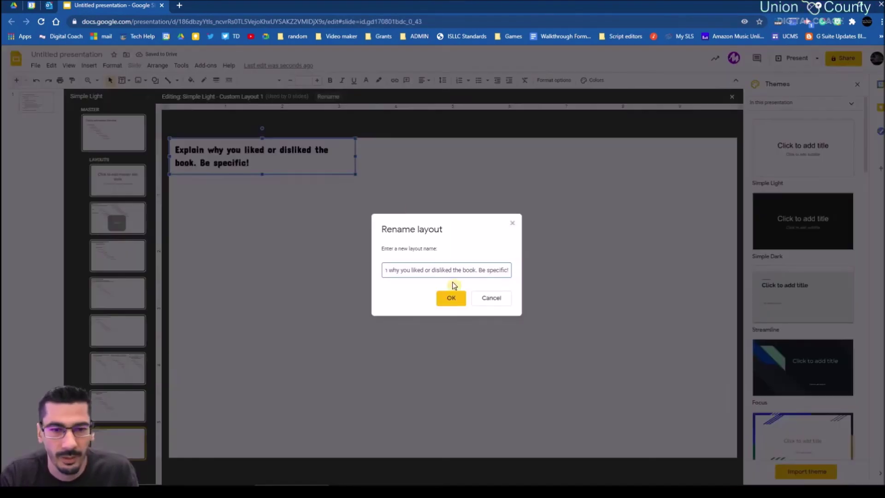
click(451, 296)
click(129, 81)
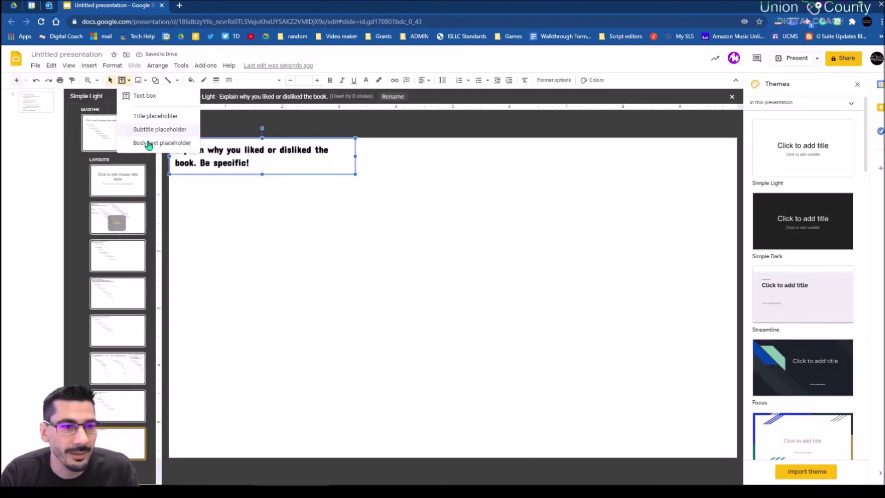
click(148, 142)
drag(183, 194, 685, 436)
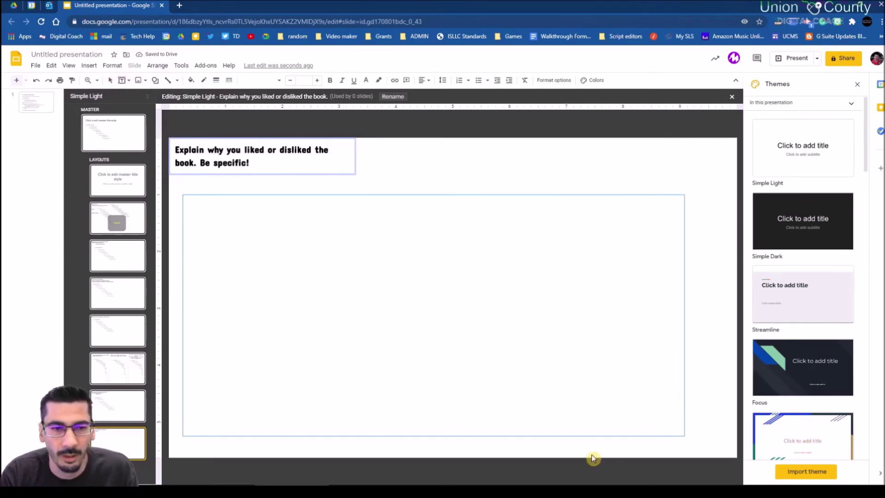
click(36, 112)
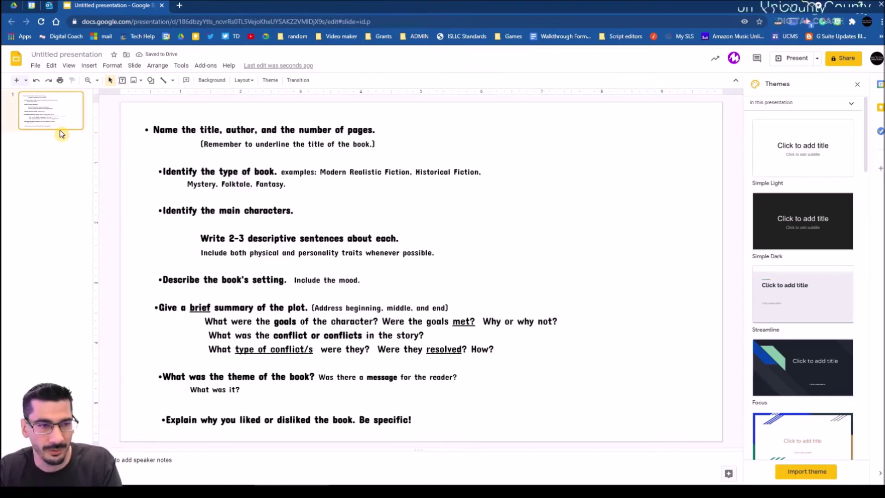
Delete slide 1 and the Title slide layout, then add a Title, author slide.
key(Delete)
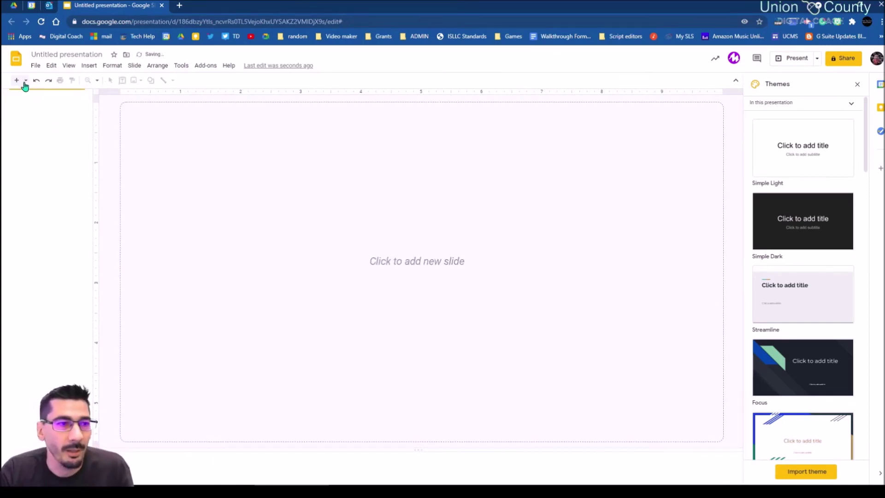
click(25, 80)
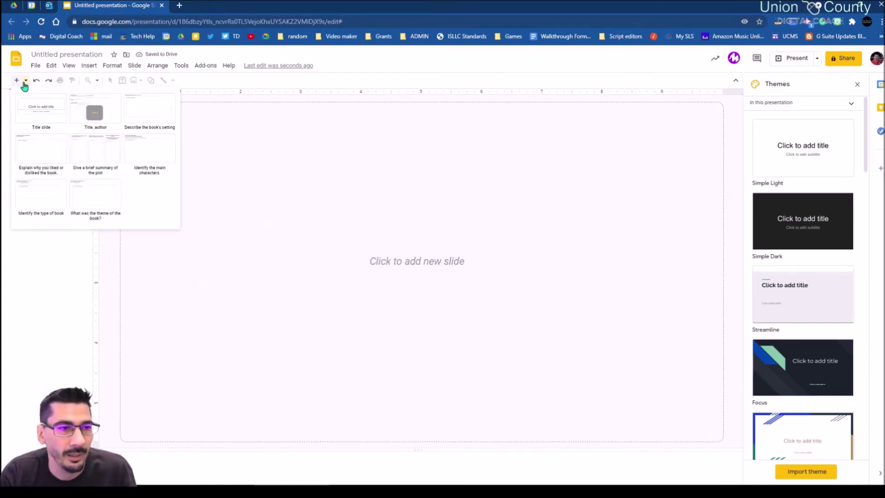
click(69, 66)
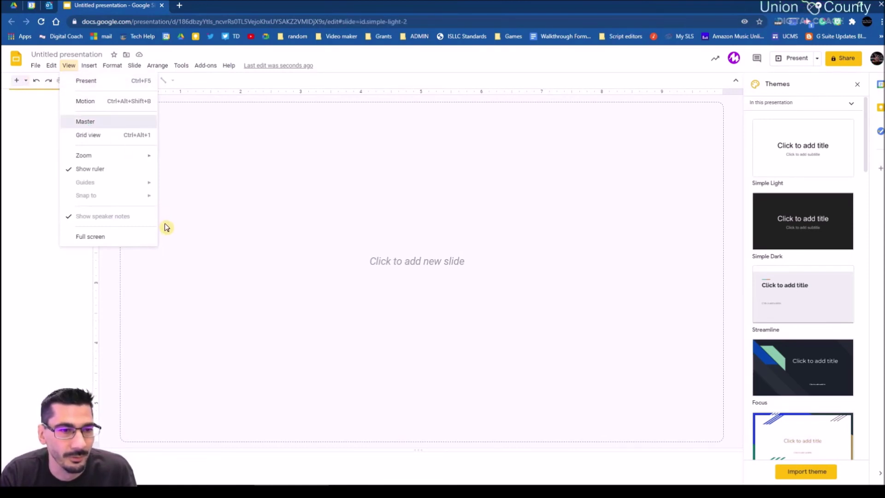
key(Return)
click(126, 182)
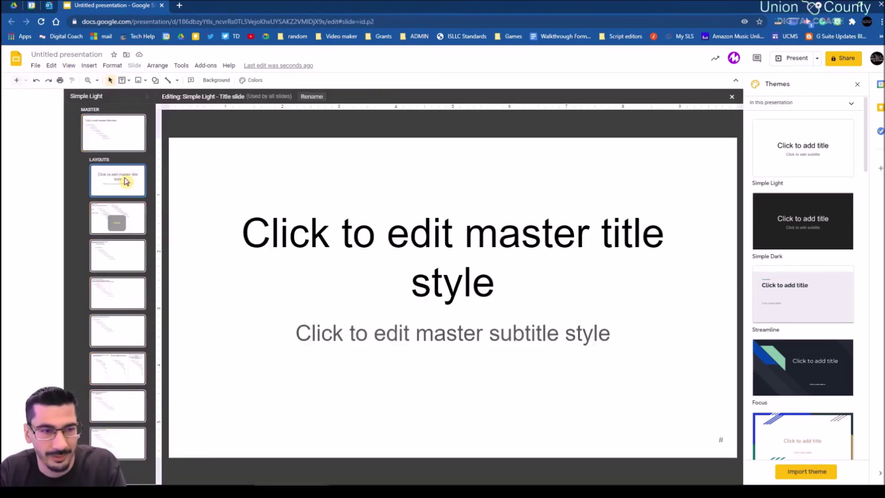
key(Delete)
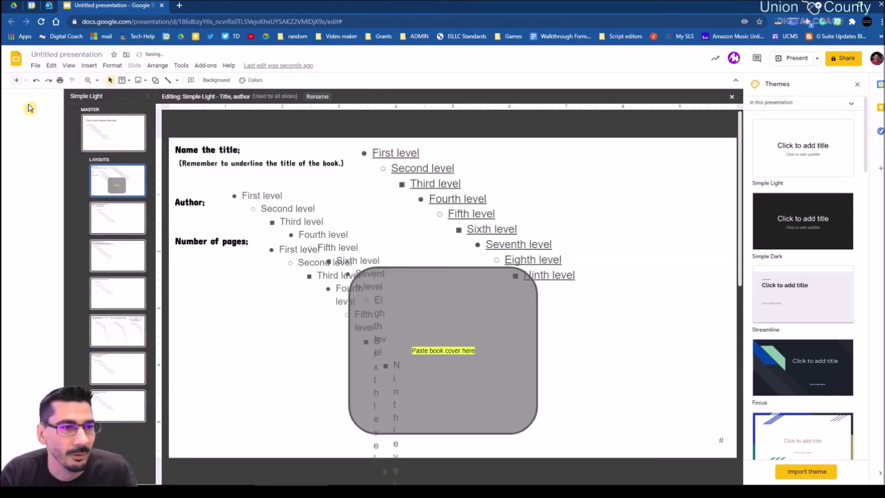
click(29, 108)
click(26, 80)
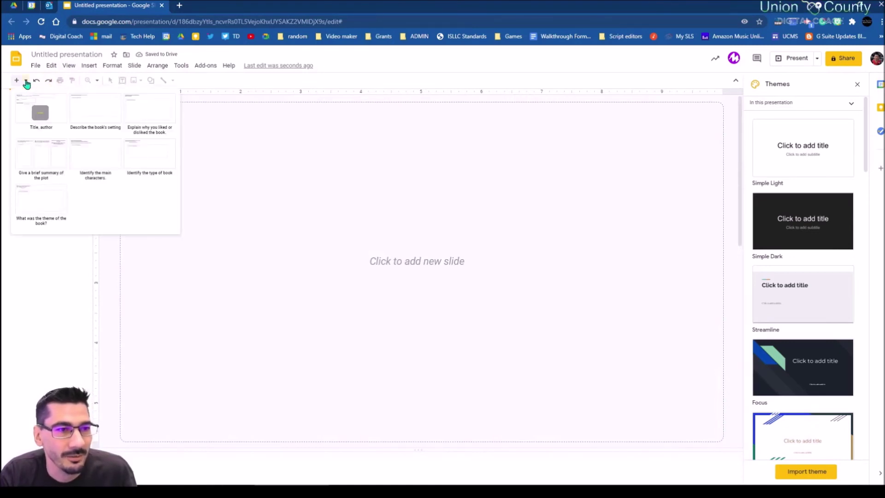
click(44, 124)
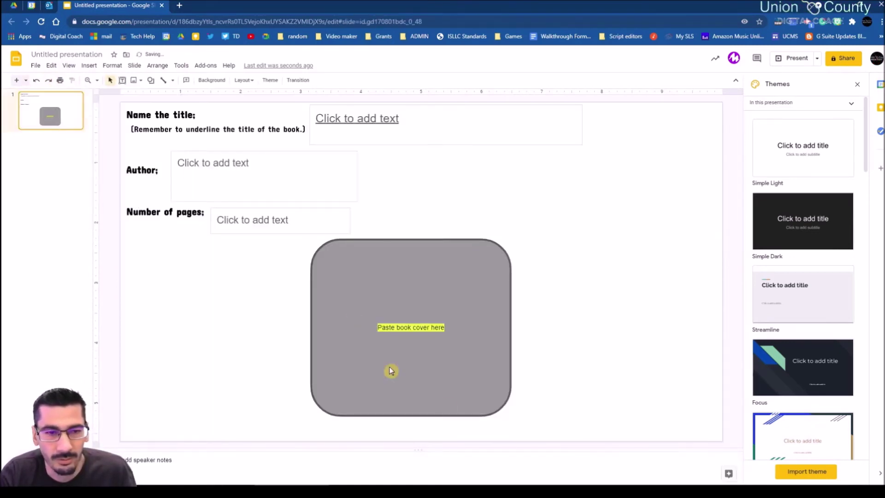
Check the title and page fields, then search the web for 'harry potter' images.
click(333, 134)
click(255, 221)
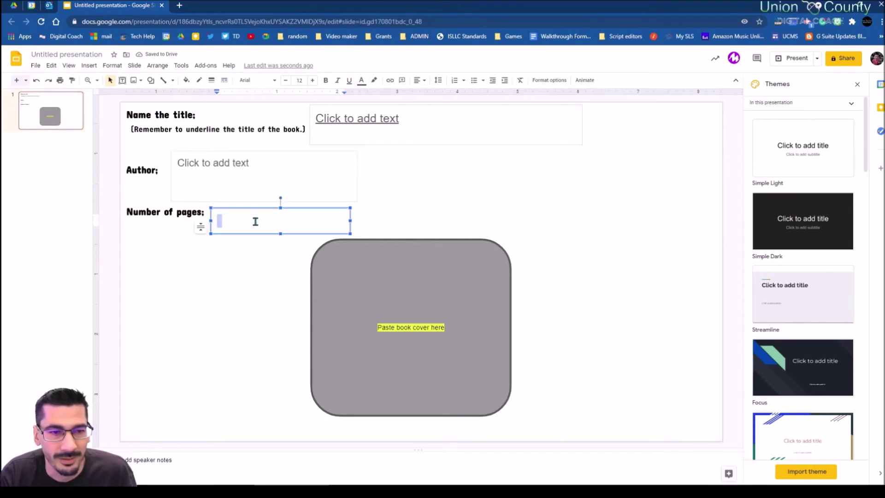
click(355, 308)
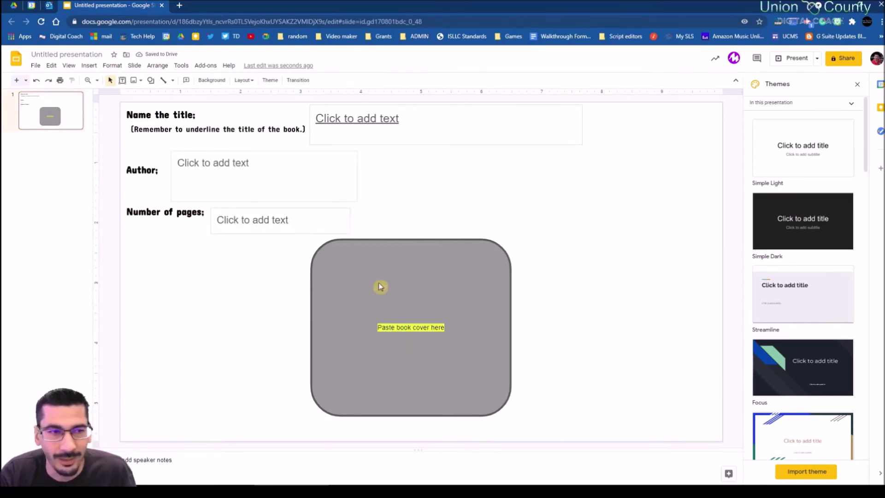
click(89, 66)
mouse_move(113, 87)
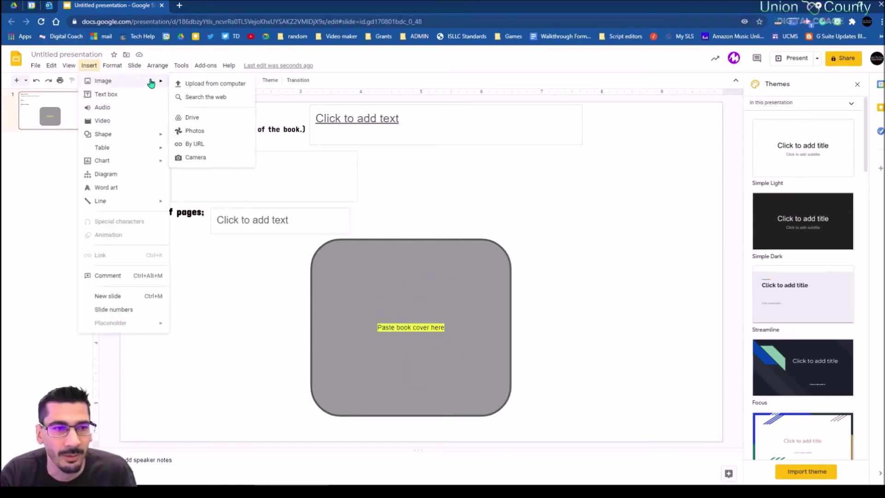
click(203, 95)
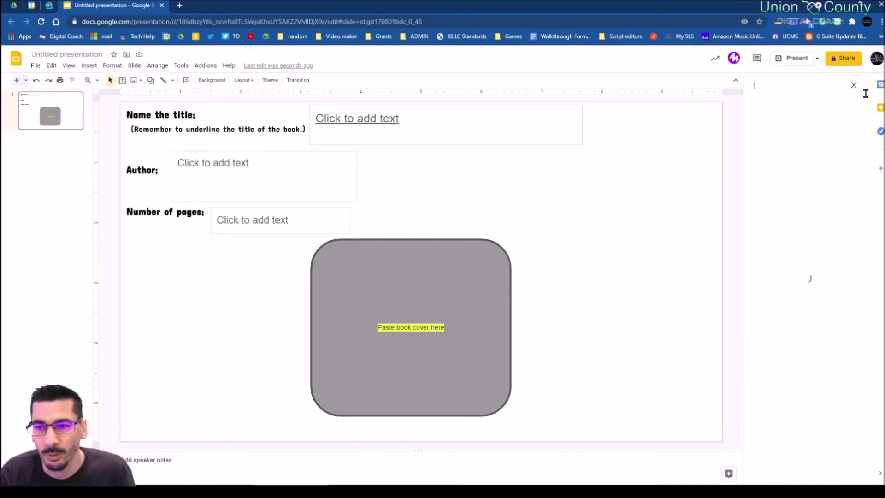
text(harry potter)
key(Return)
scroll(803, 358, down, 3)
scroll(803, 357, up, 3)
Place a Harry Potter cover image and resize it to fit the book cover box.
drag(806, 123, 347, 283)
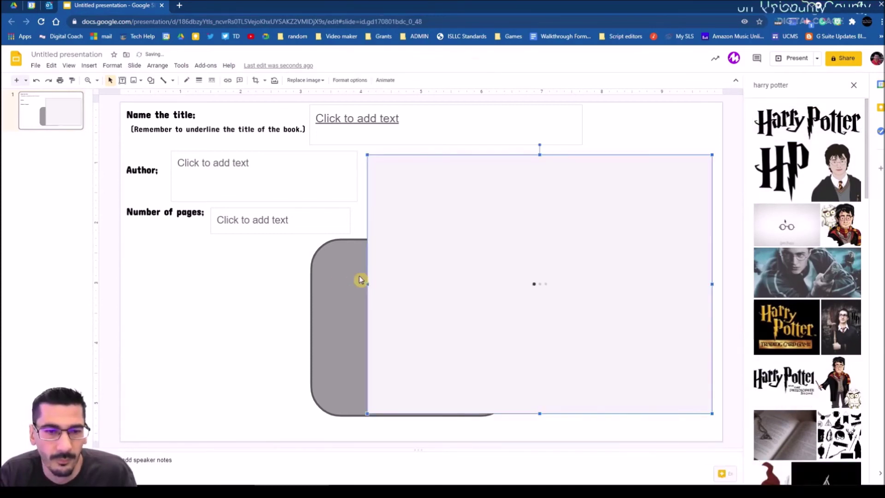
drag(712, 153, 557, 272)
drag(486, 282, 461, 260)
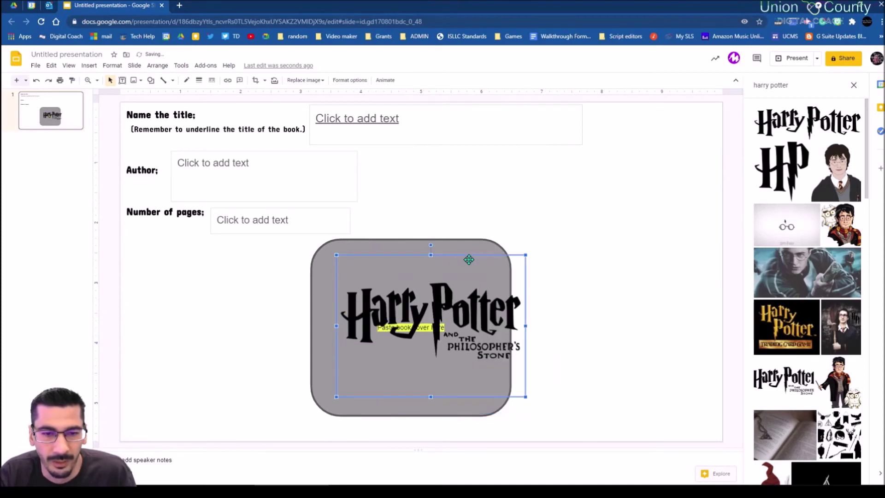
drag(480, 325, 479, 325)
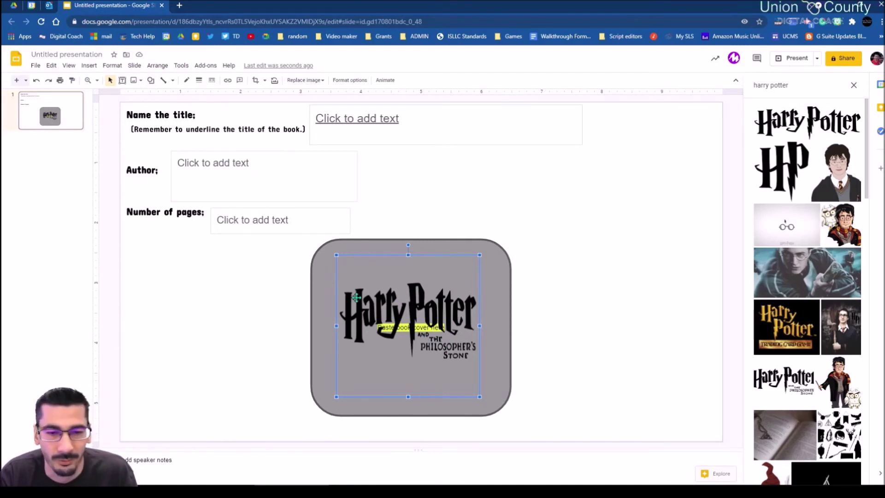
click(554, 254)
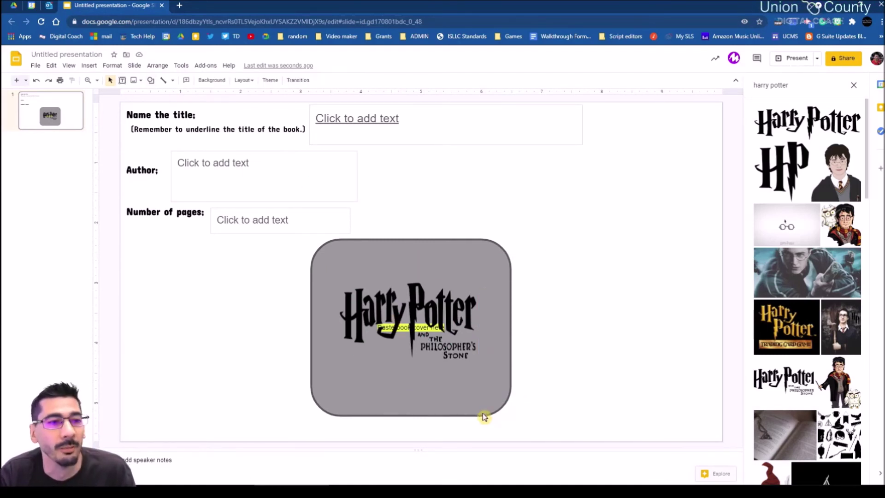
click(25, 82)
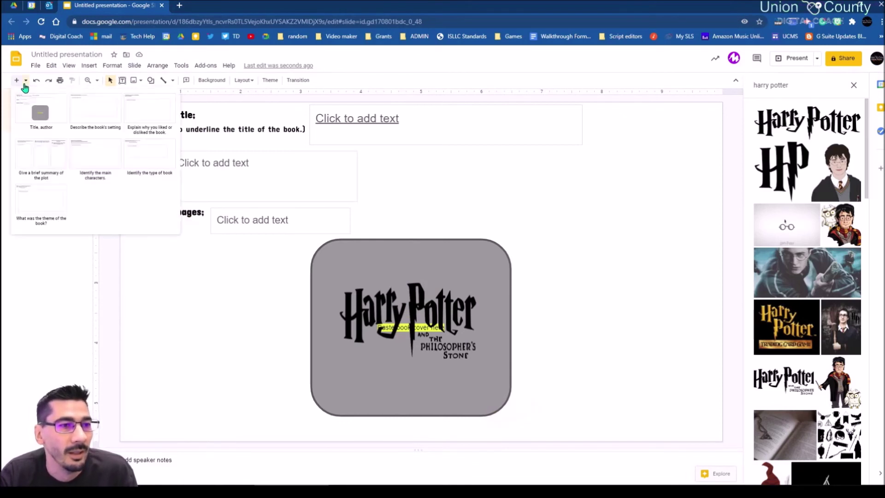
Add a 'Describe the book's setting' slide and type test text in its answer box.
click(102, 121)
click(492, 201)
text(zfnnmzxmm)
click(364, 123)
click(146, 115)
Add the three-column plot-summary slide, type test text in its first column, and return to slide 1.
click(27, 81)
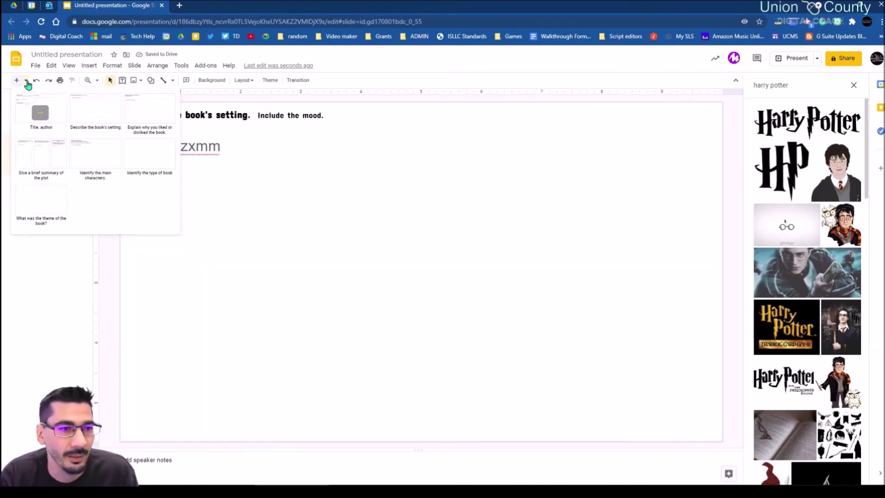
click(48, 164)
click(361, 214)
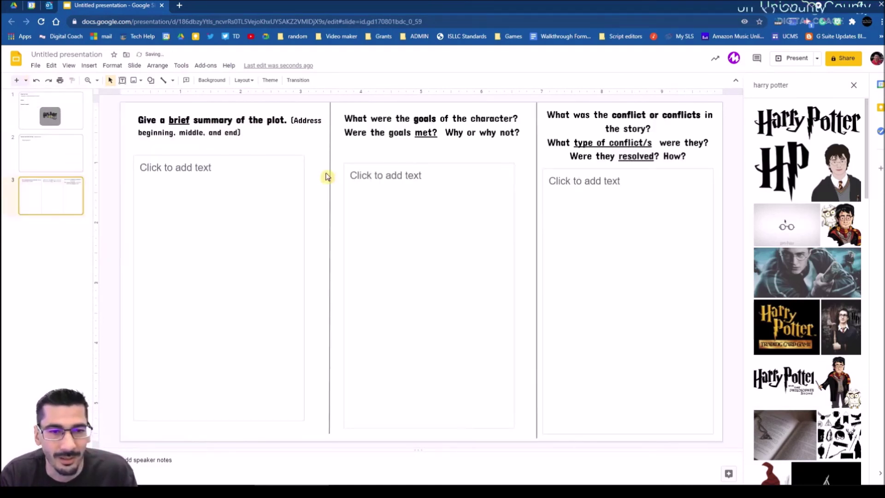
click(229, 167)
click(604, 241)
click(470, 189)
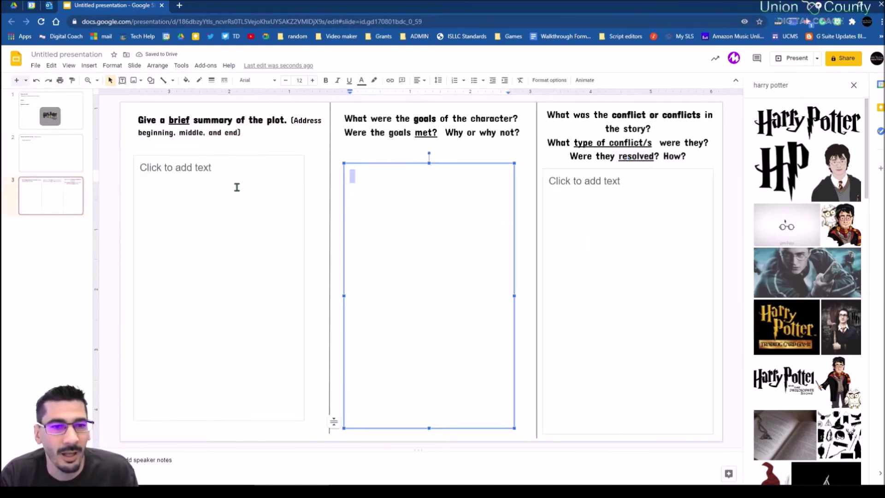
click(191, 199)
text(b)
text(nznnmnzxfnmnmnmxnmmnxmmgmm)
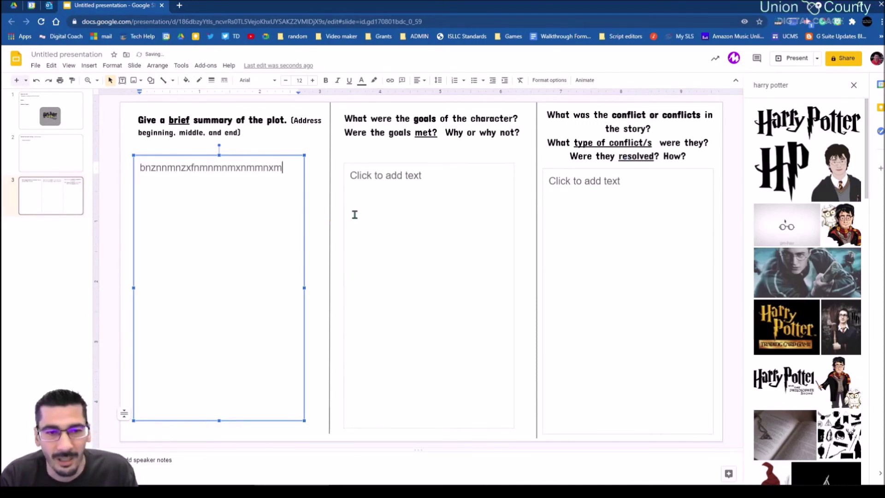
text(mm)
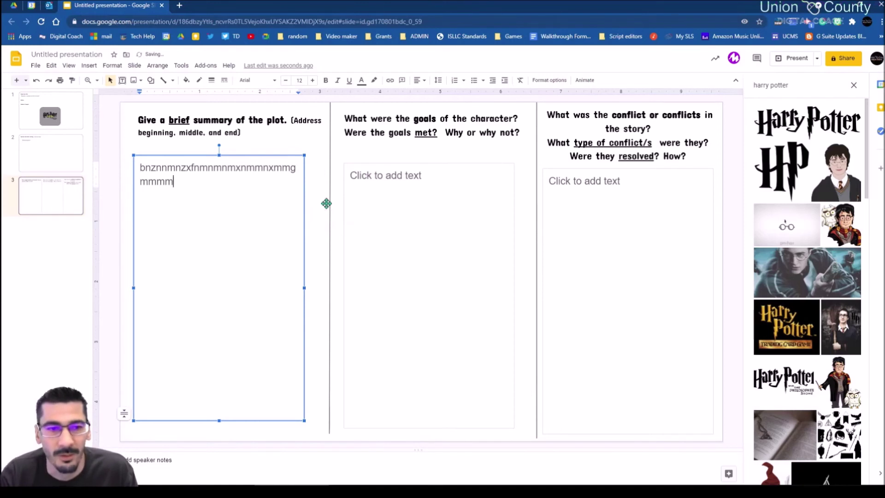
click(366, 212)
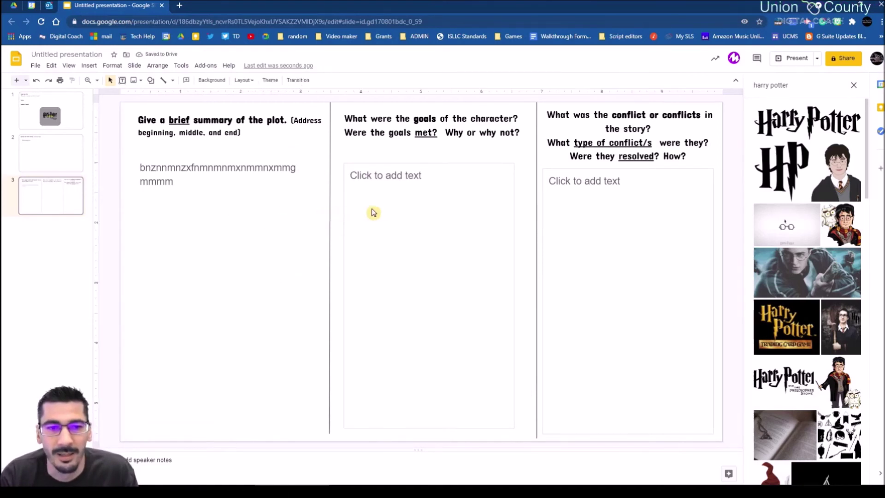
click(562, 232)
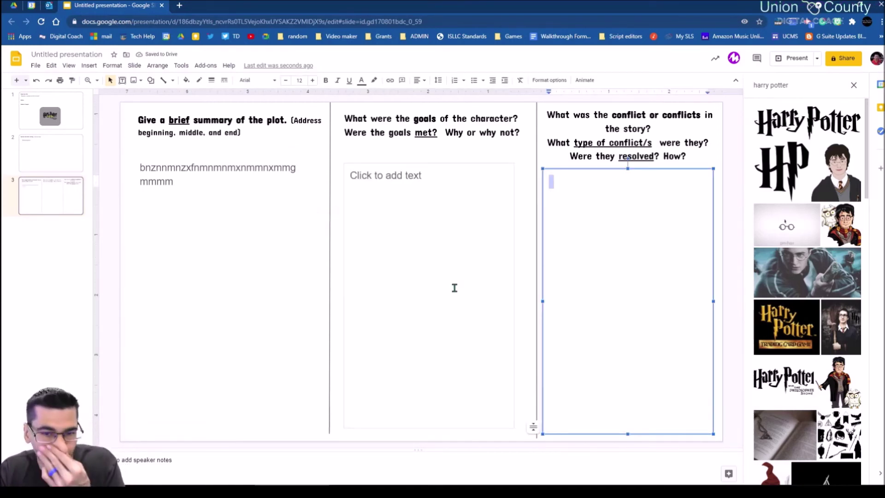
click(73, 121)
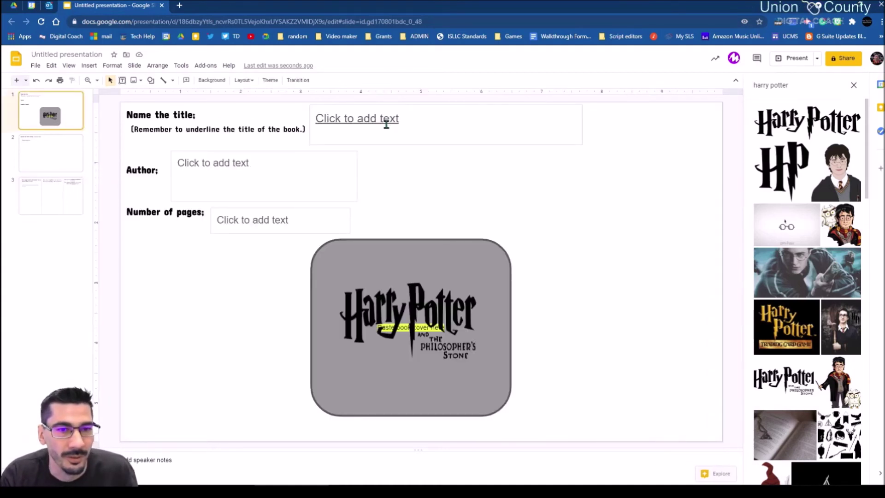
Type 'Harry Potter and the' into slide 1's title, accepting the autocomplete suggestion.
click(484, 137)
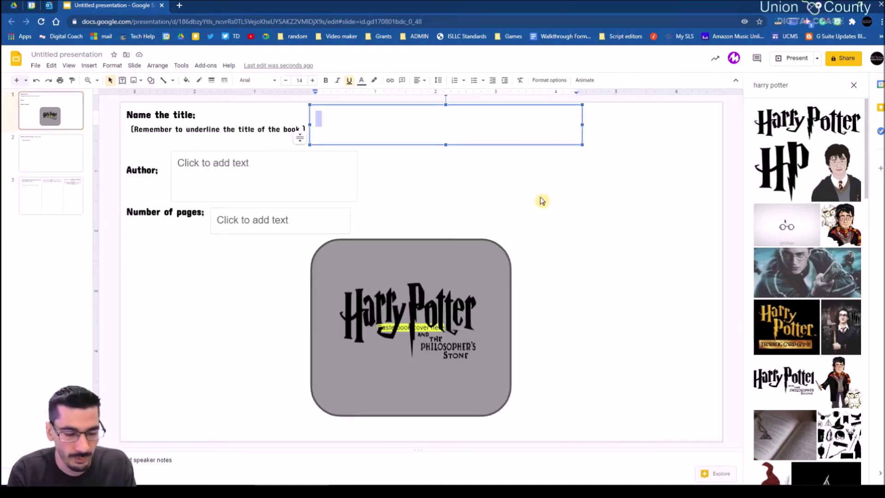
text(Harry)
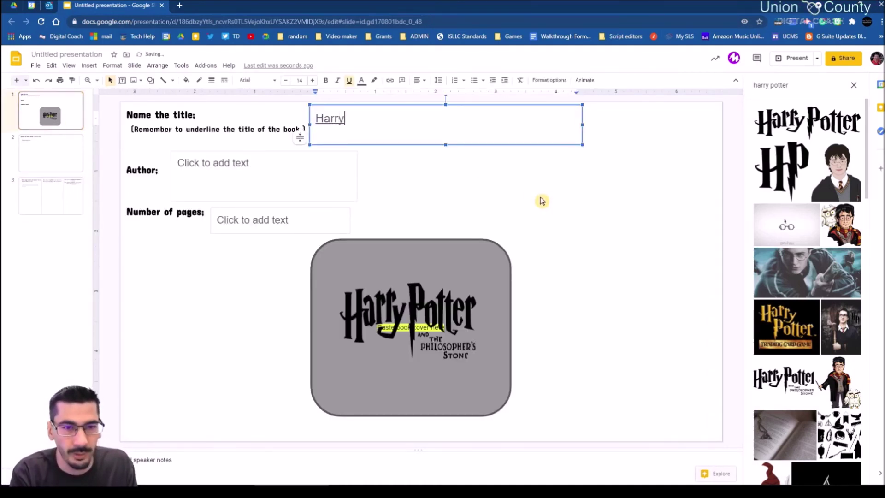
text(P)
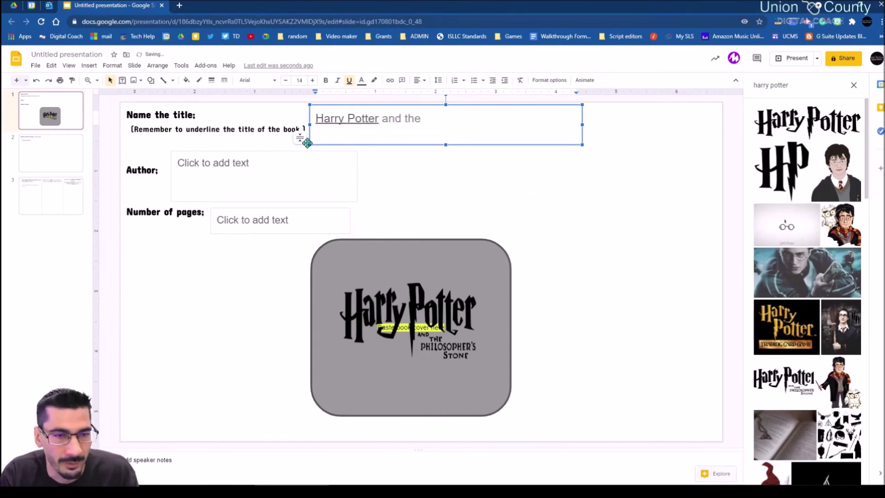
text(otter)
key(Tab)
click(543, 198)
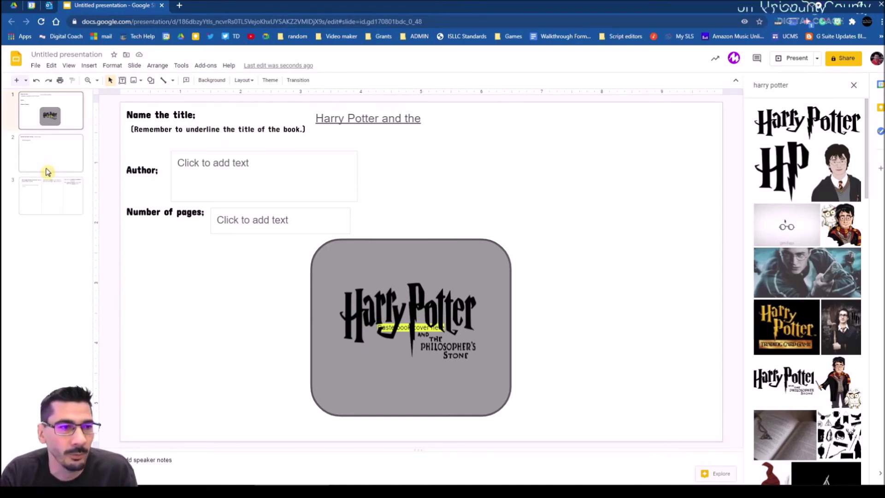
From slide 3, open the layout editor and fill the plot summary box light grey.
click(48, 207)
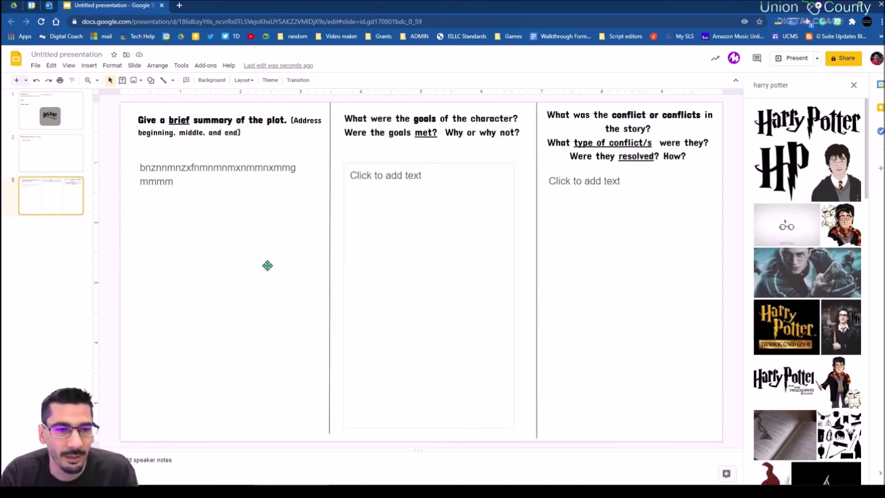
click(259, 260)
click(69, 67)
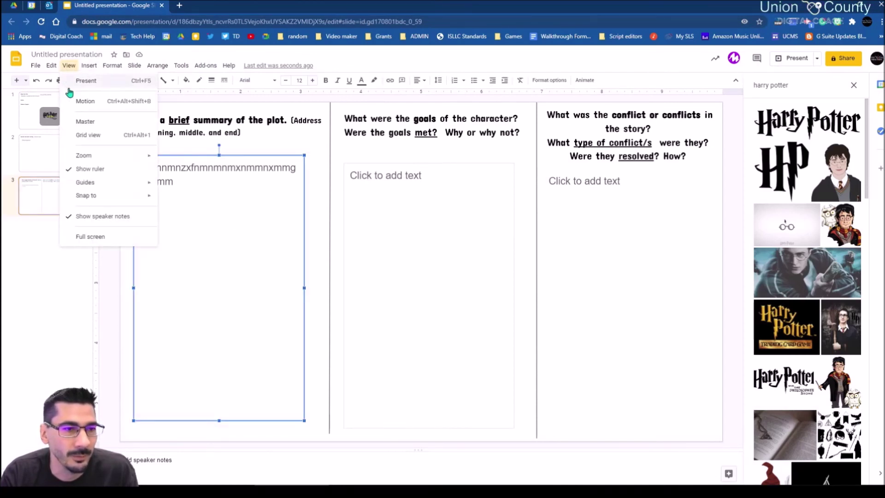
click(84, 122)
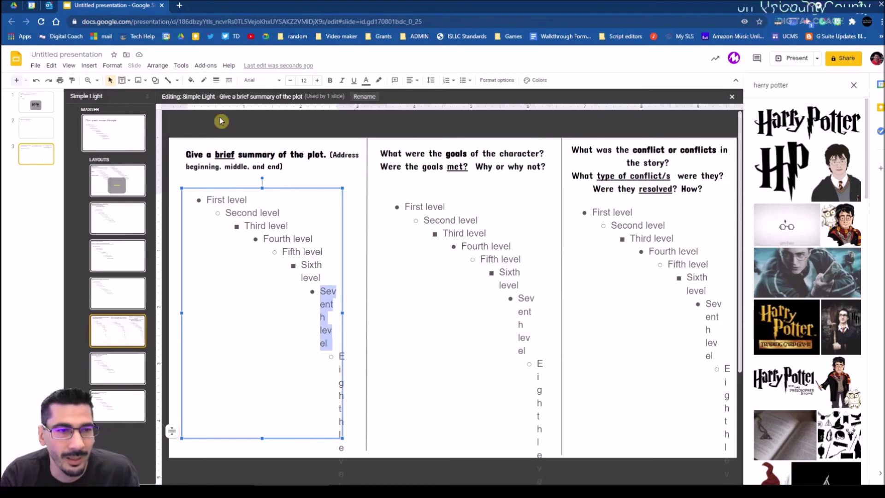
click(191, 81)
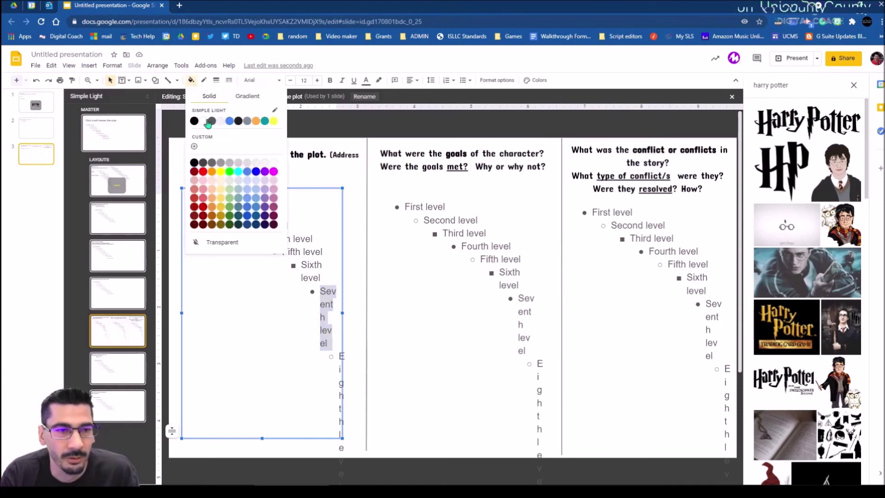
click(241, 163)
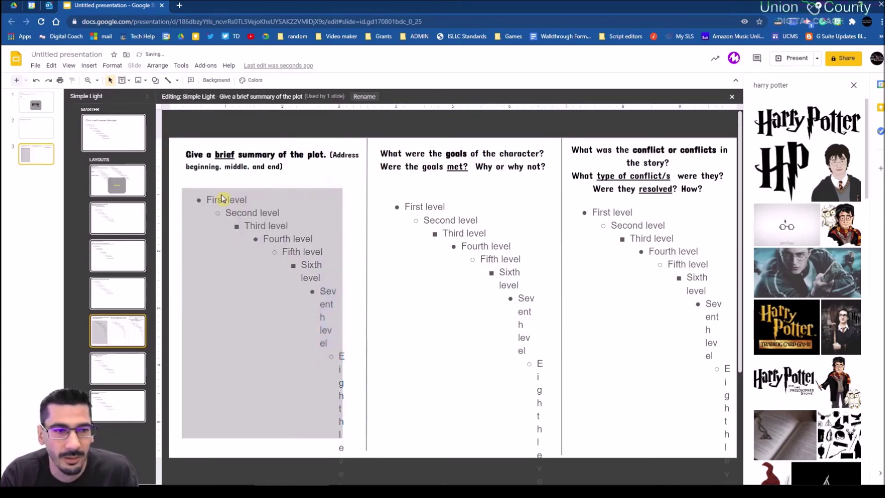
Fill the middle column box light blue and the right box pale green, then view slide 3.
triple_click(510, 273)
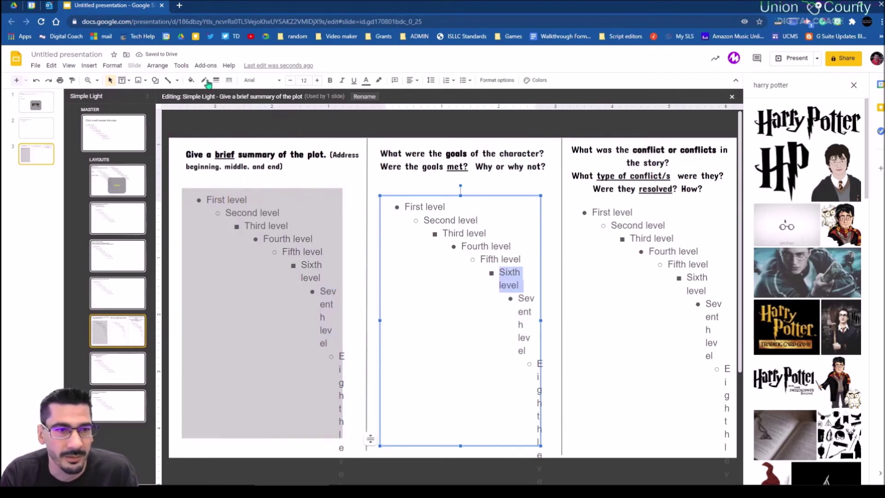
click(191, 81)
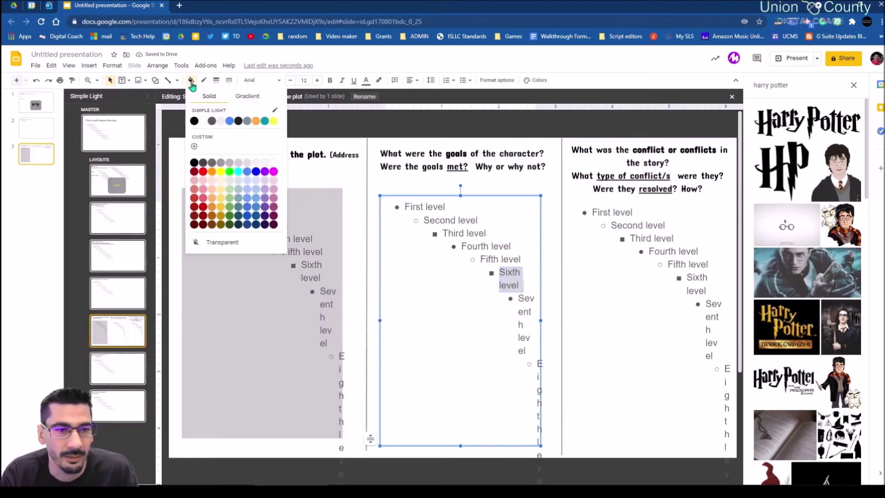
click(250, 187)
triple_click(603, 262)
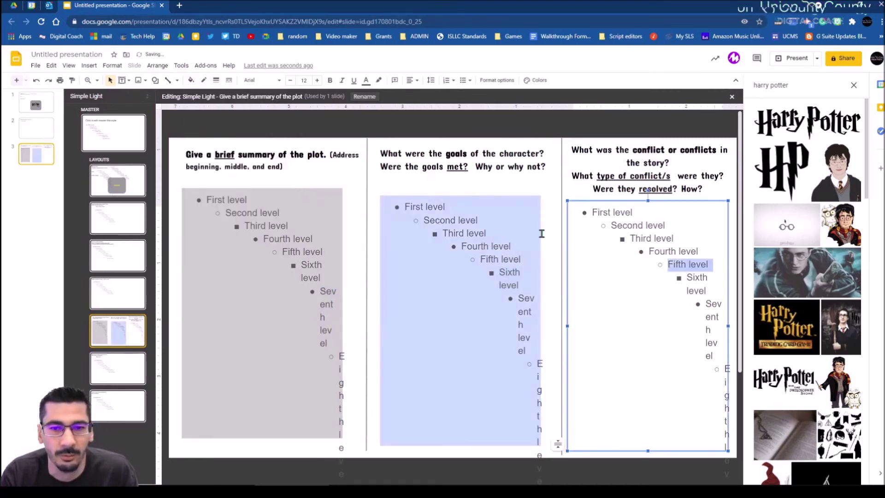
click(192, 83)
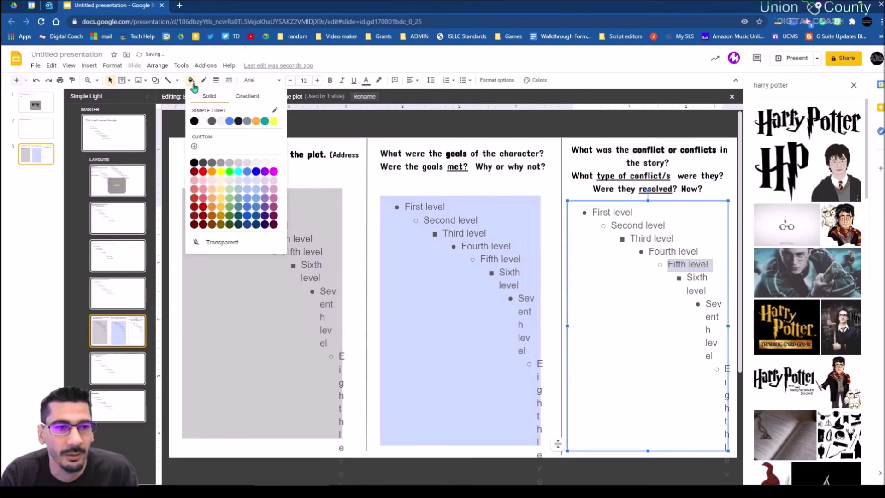
click(230, 182)
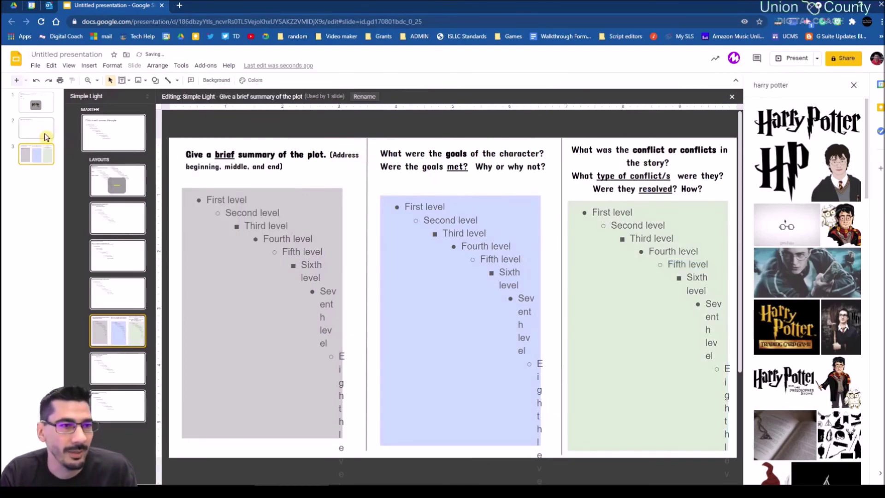
click(46, 127)
click(59, 187)
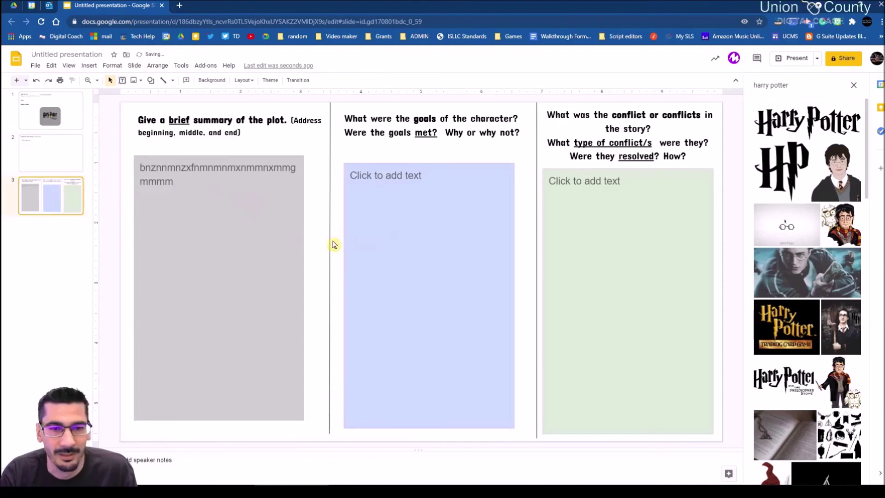
Check the grey and green boxes on slide 3, then advance to the numbered-list presentation.
click(436, 231)
click(576, 248)
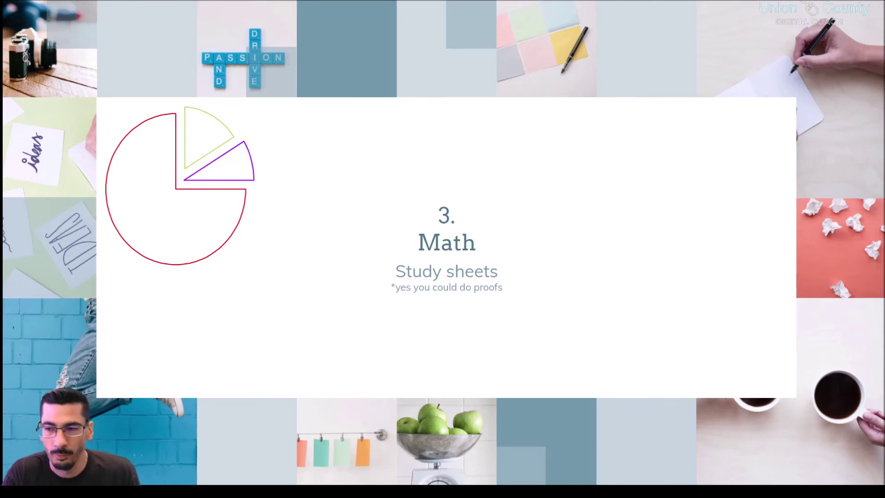
key(Right)
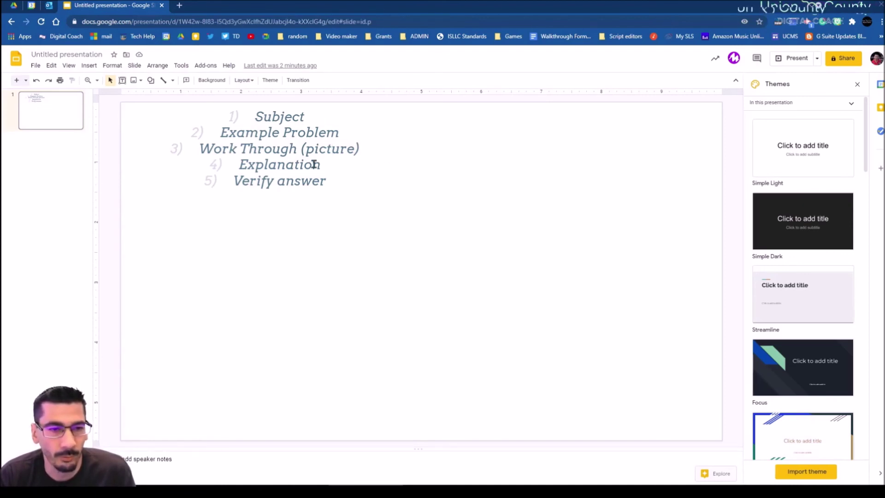
Stretch the list box downward and insert unnumbered blank gaps between the five steps.
drag(302, 124, 298, 133)
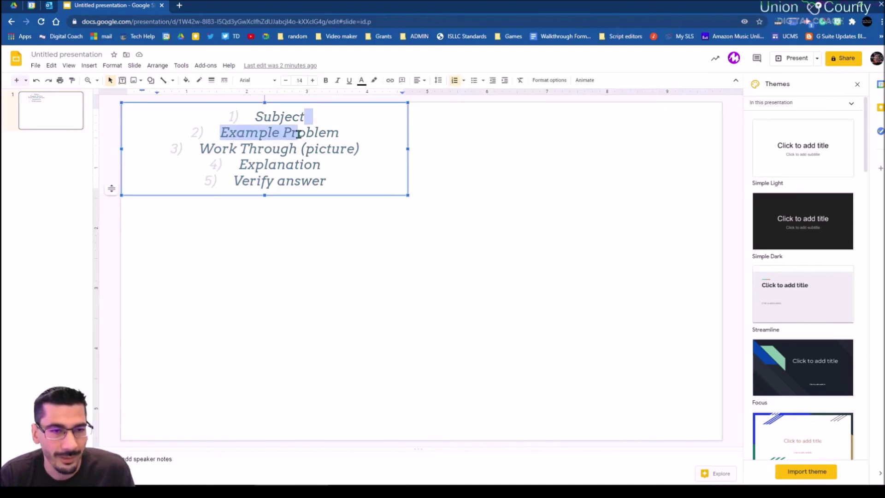
drag(265, 195, 258, 438)
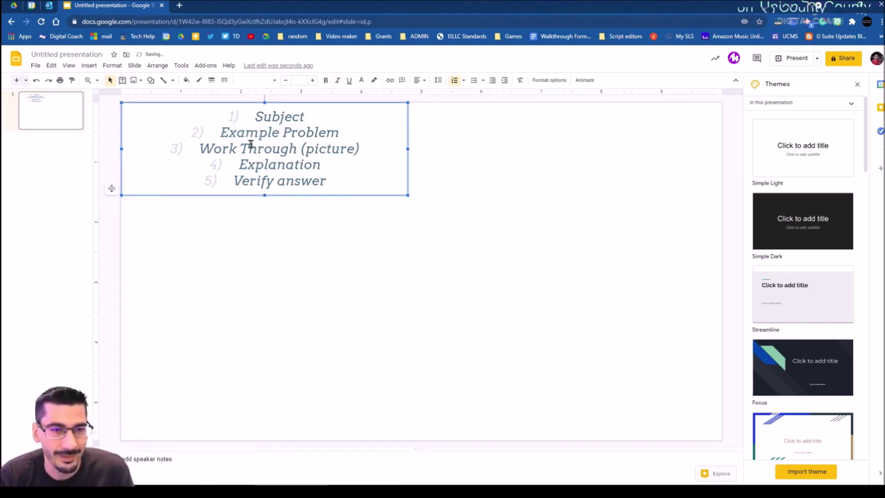
click(322, 118)
key(Return)
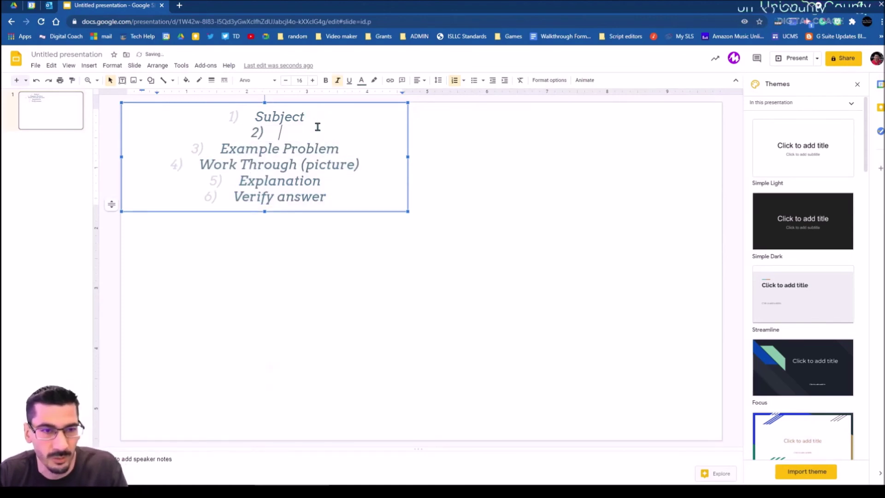
key(Return)
key(Return)
click(349, 180)
key(Return)
key(Return)
key(Return)
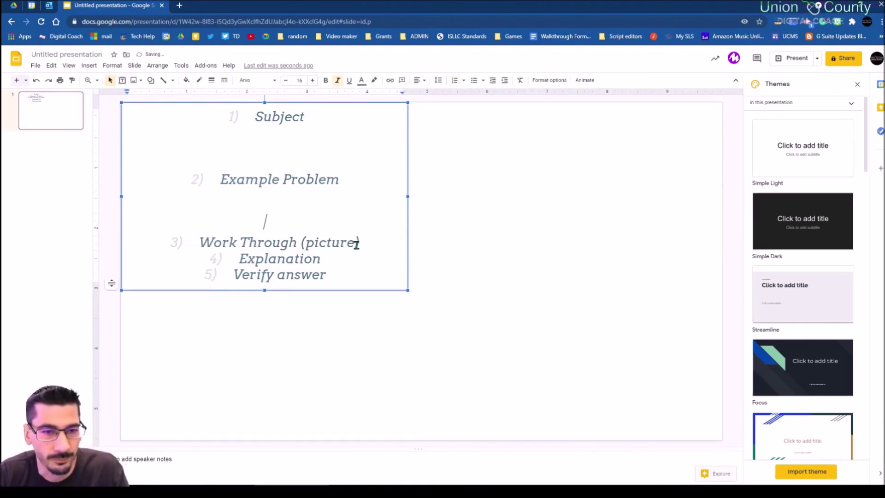
key(Return)
key(Return)
key(Return)
click(335, 305)
key(Return)
key(Return)
key(Return)
key(Return)
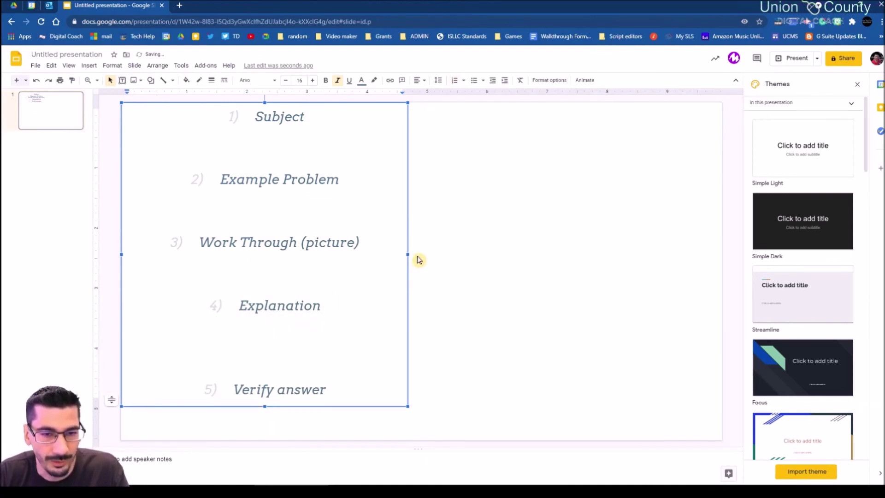
Narrow the list box from its right edge and left-align the list.
drag(409, 255, 346, 255)
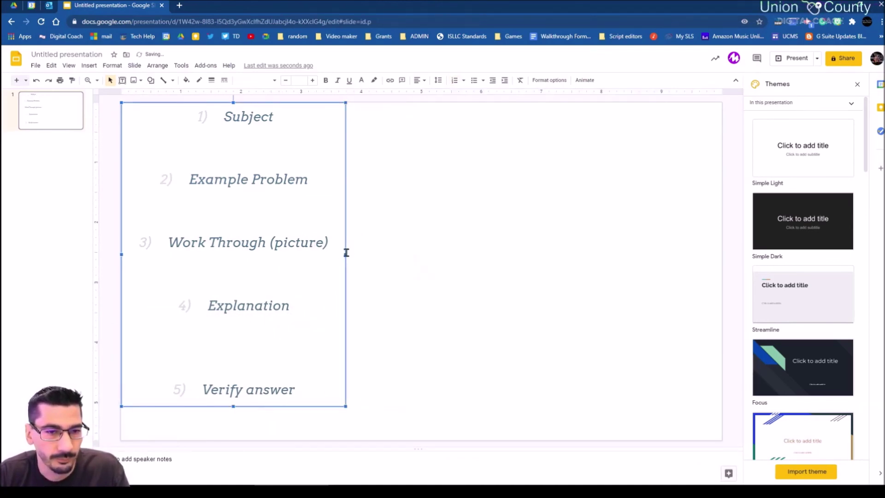
click(423, 80)
click(420, 102)
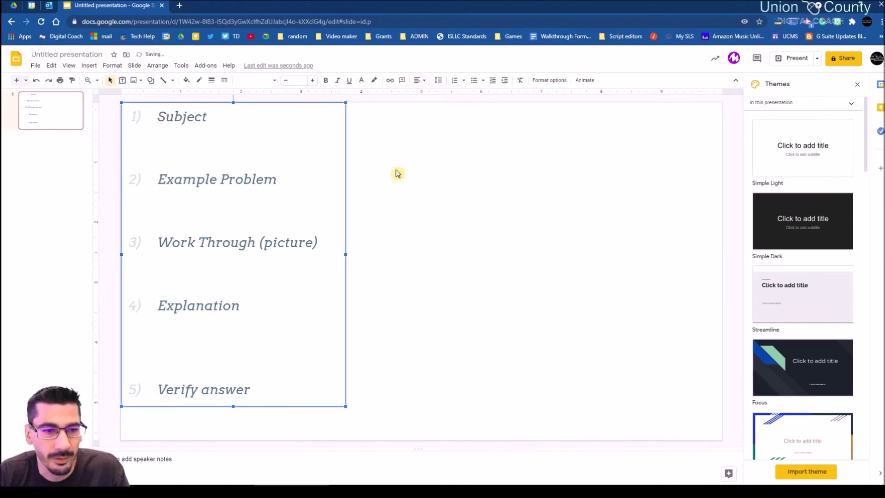
click(415, 256)
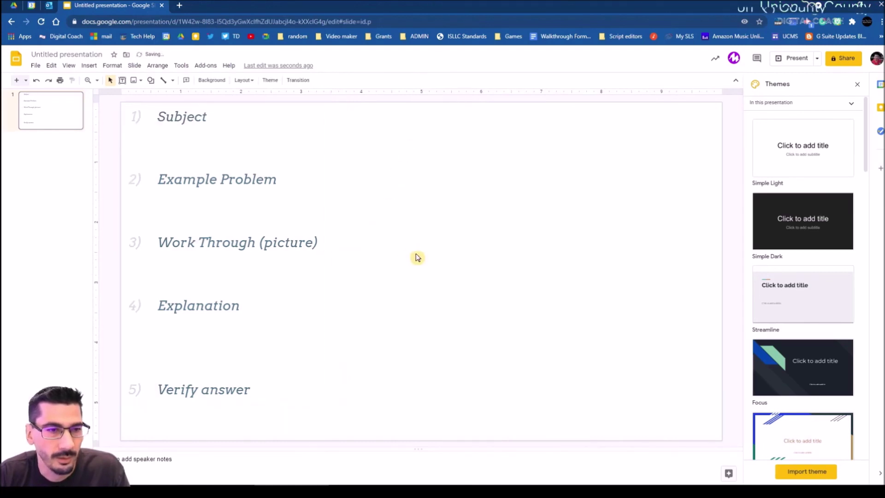
Add a semicolon after Subject and an unnumbered line below it.
double_click(218, 120)
text(;)
key(Return)
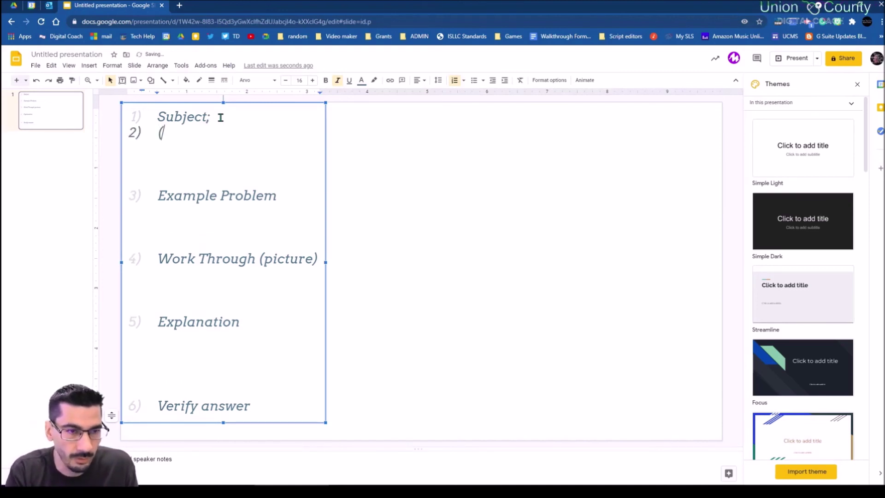
key(BackSpace)
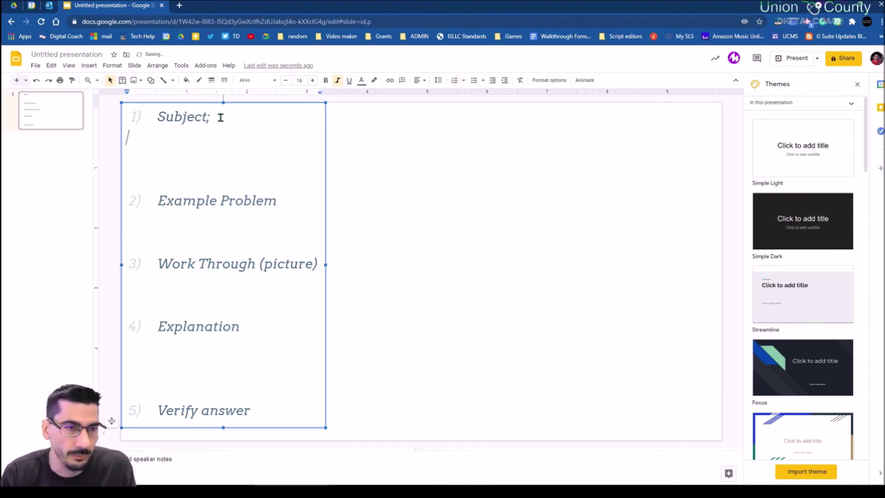
double_click(302, 199)
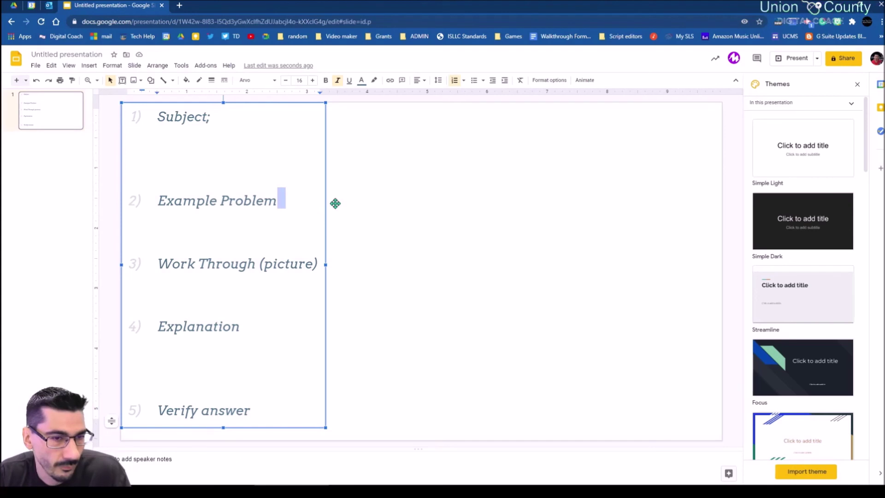
click(450, 216)
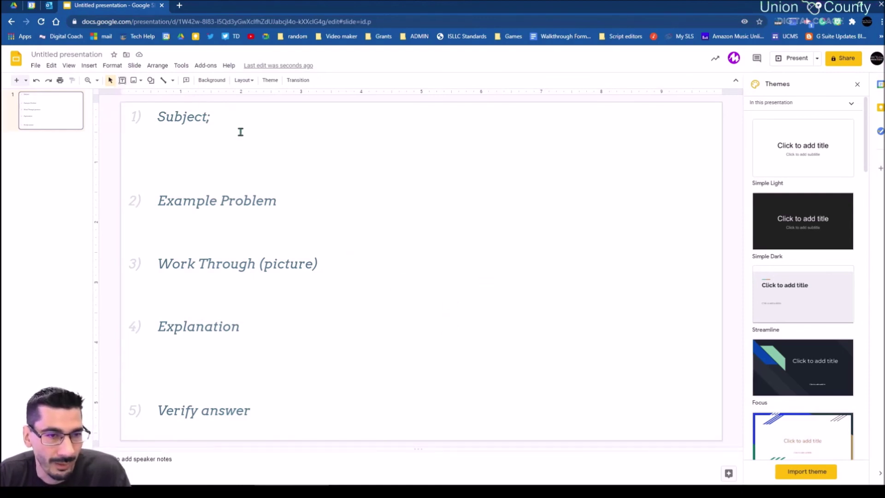
Reduce the gaps around Example Problem and Work Through to single blank lines.
click(150, 169)
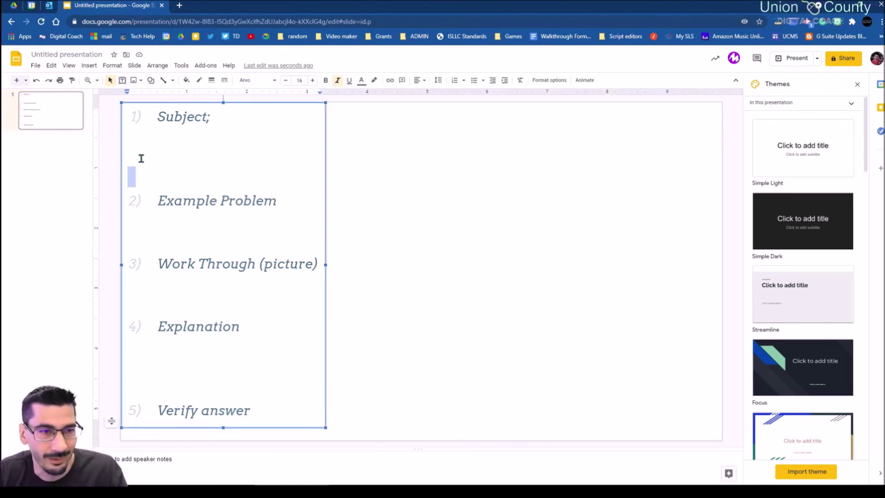
key(Delete)
key(BackSpace)
key(BackSpace)
key(BackSpace)
key(BackSpace)
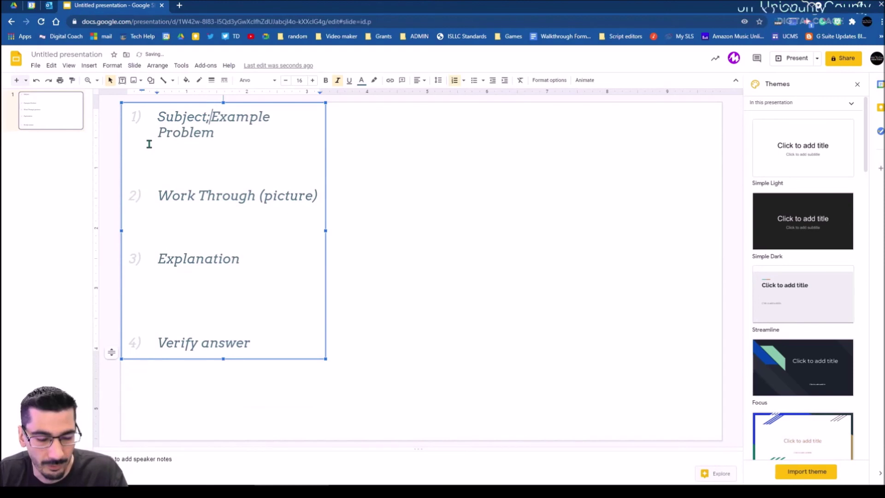
key(Return)
key(Return)
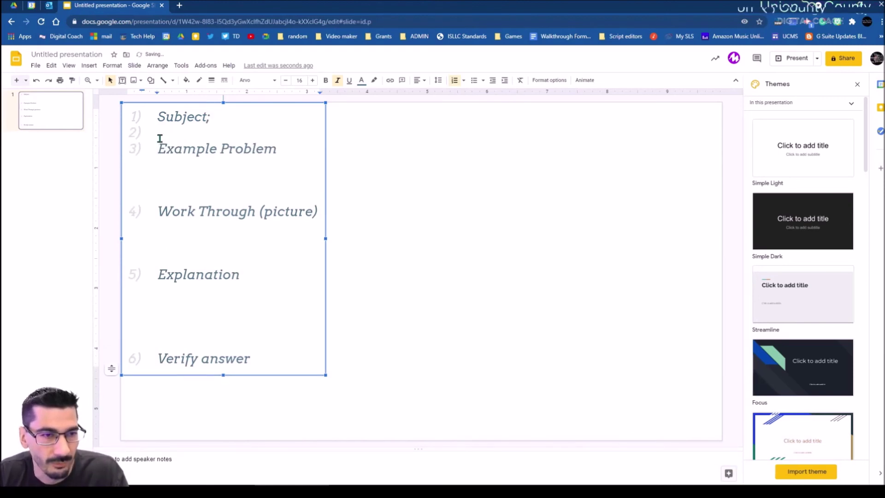
key(BackSpace)
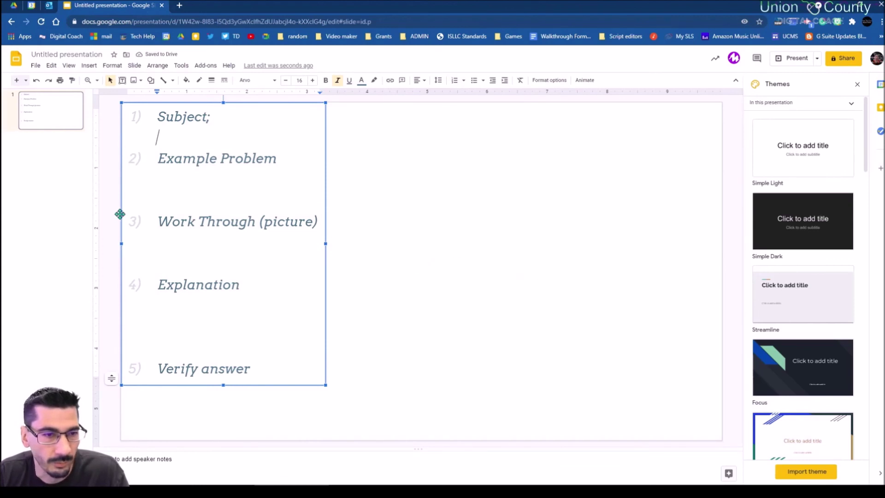
double_click(158, 239)
double_click(145, 196)
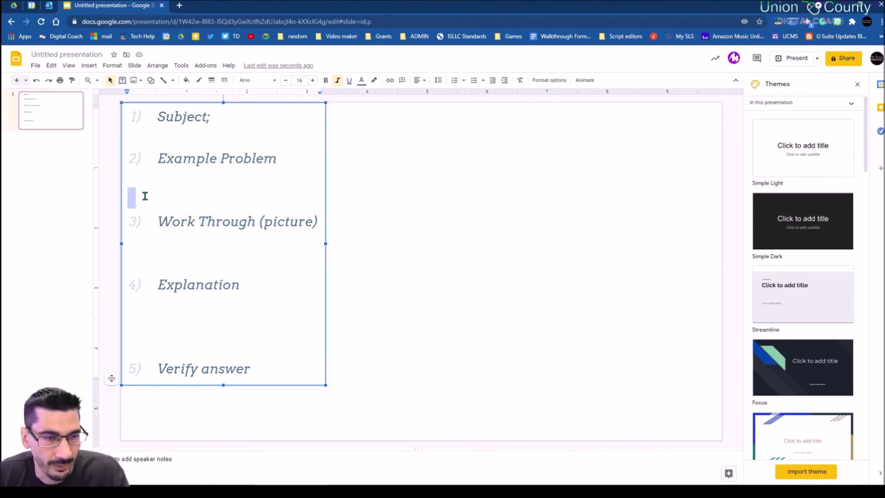
key(BackSpace)
double_click(142, 238)
key(Return)
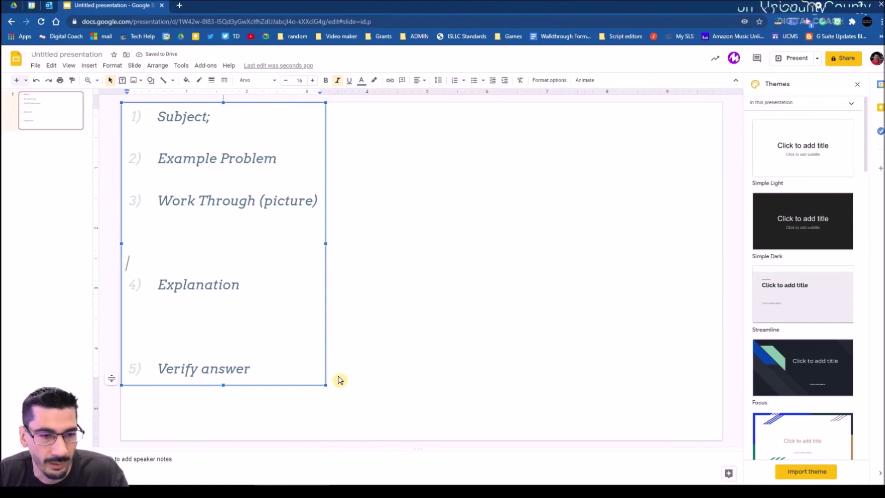
click(431, 398)
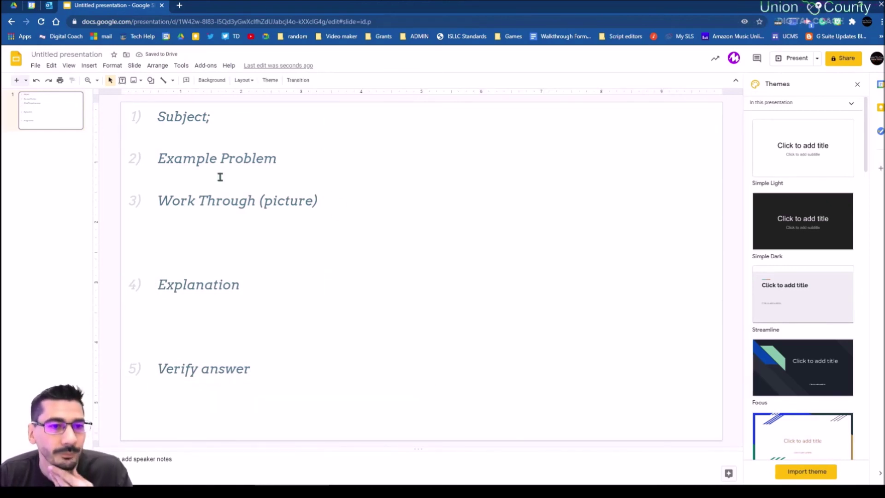
Draw a rectangle picture box to the right of the step list.
click(134, 81)
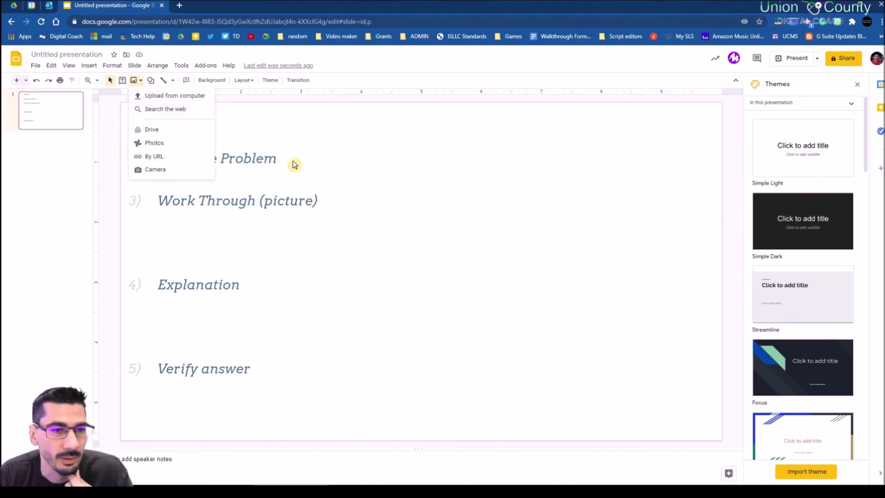
click(150, 80)
mouse_move(167, 96)
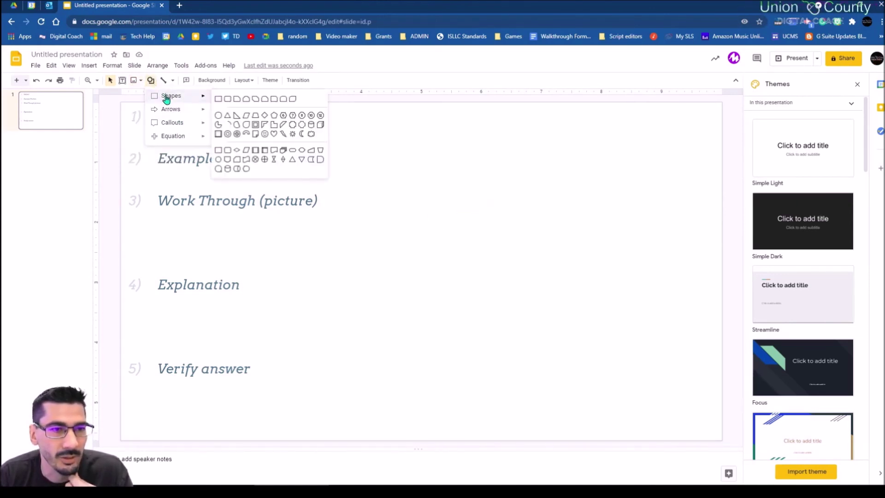
click(219, 100)
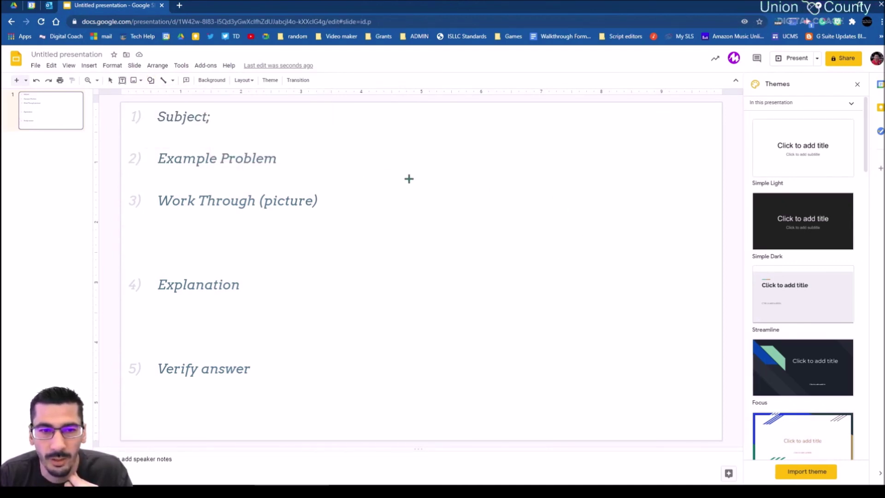
drag(445, 177, 681, 340)
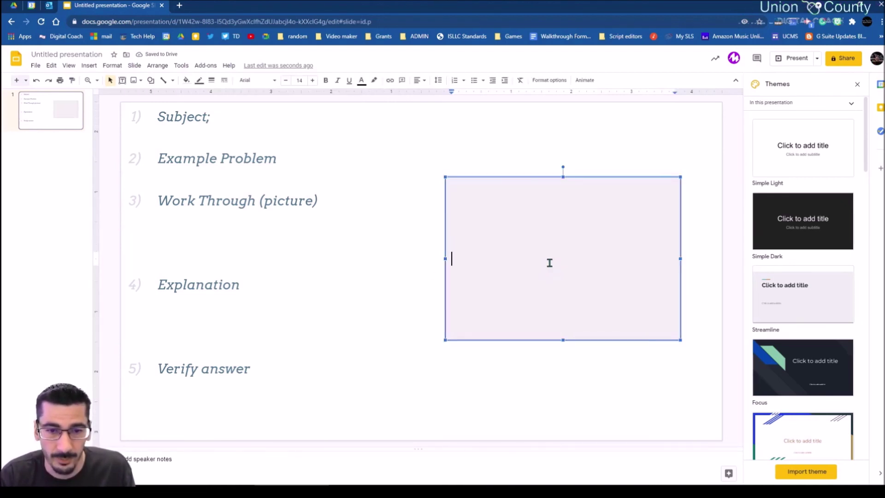
Label the box 'insert picture of your work' and centre the text.
text(insert pict)
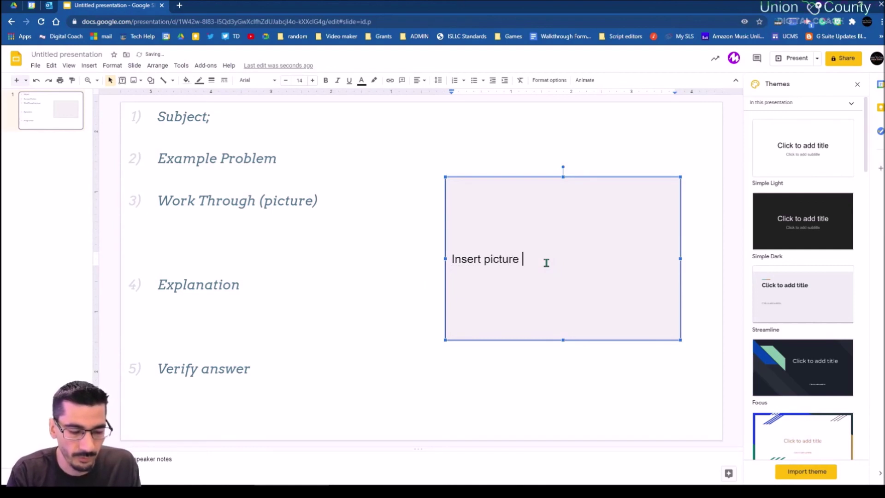
text(ure of your)
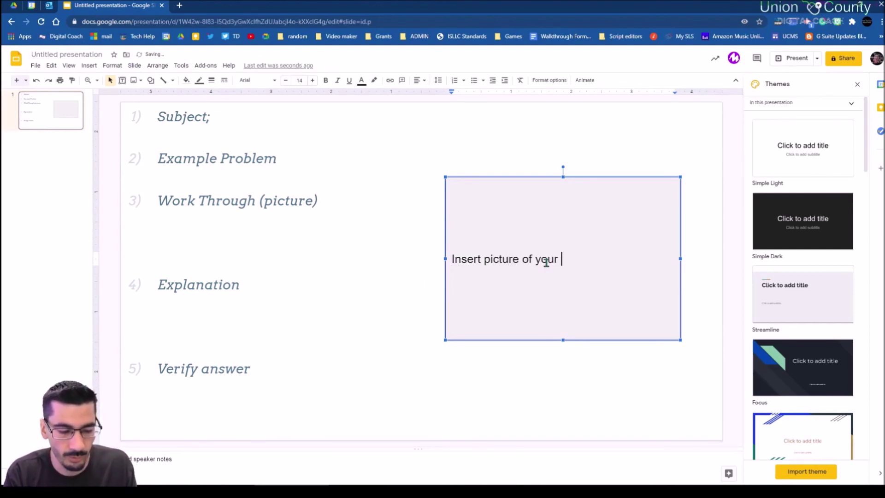
text( work)
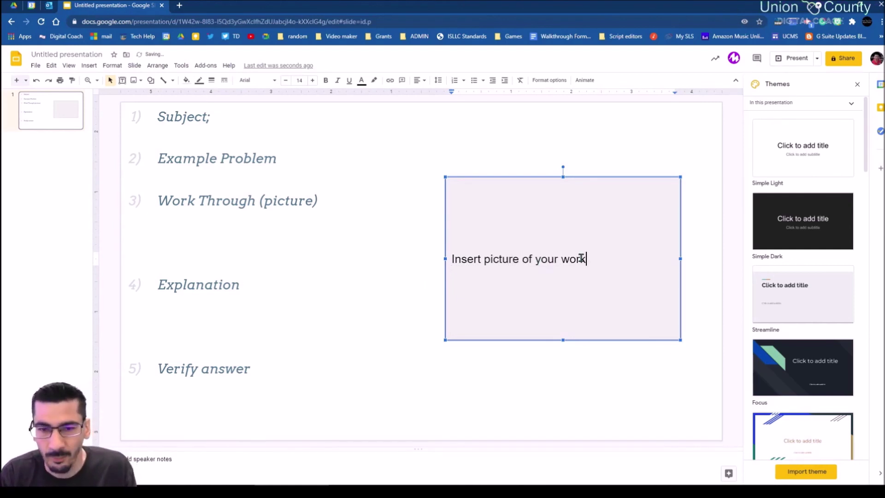
drag(593, 258, 586, 258)
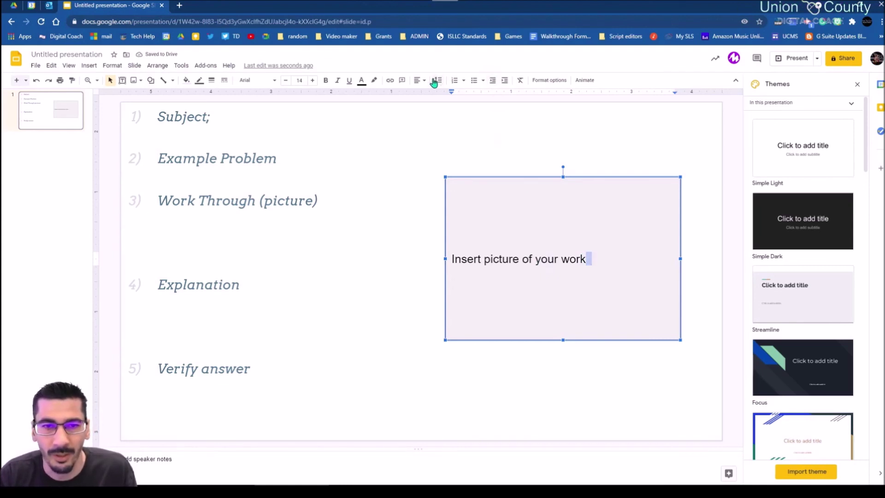
click(423, 82)
click(431, 95)
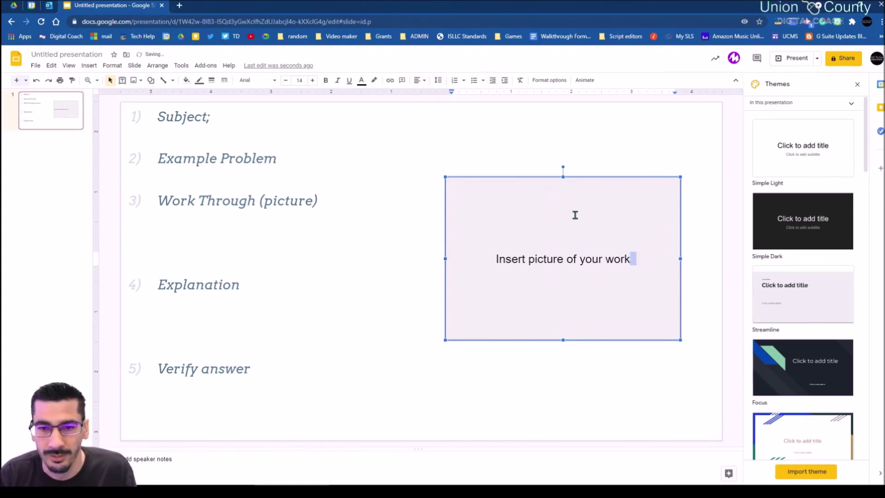
click(551, 374)
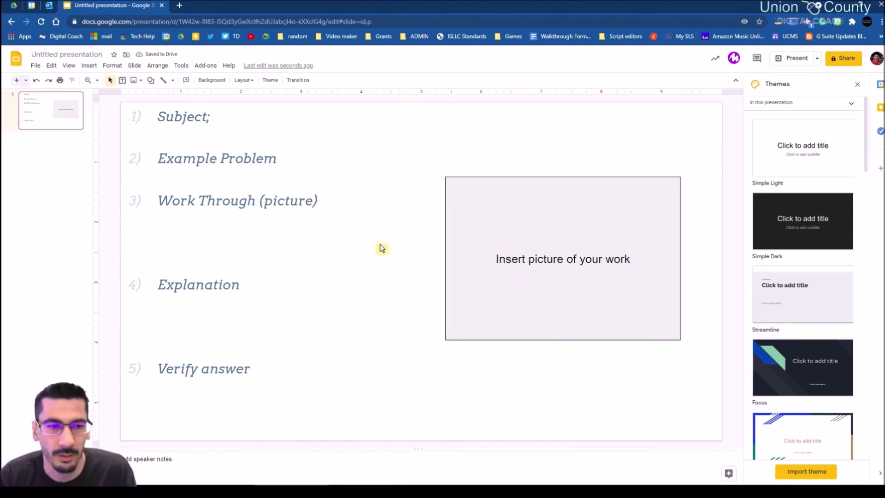
Select everything on the slide and cut the step list and picture box.
click(295, 158)
click(340, 319)
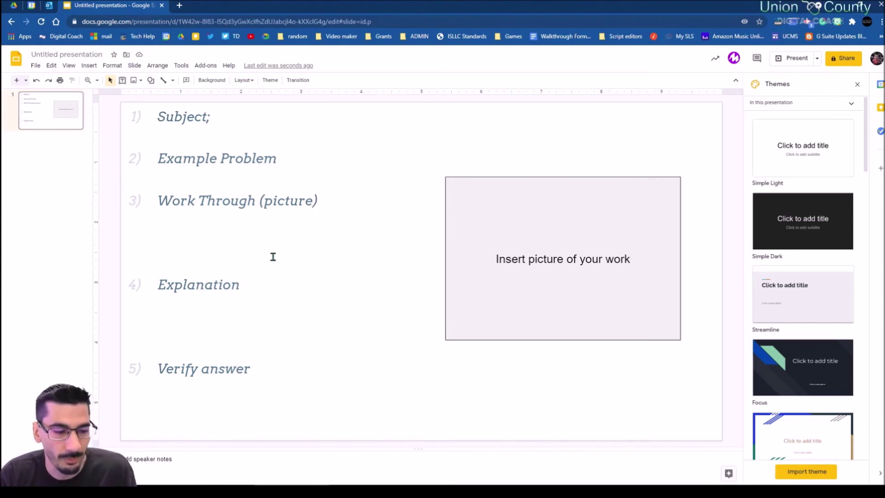
key(ctrl+a)
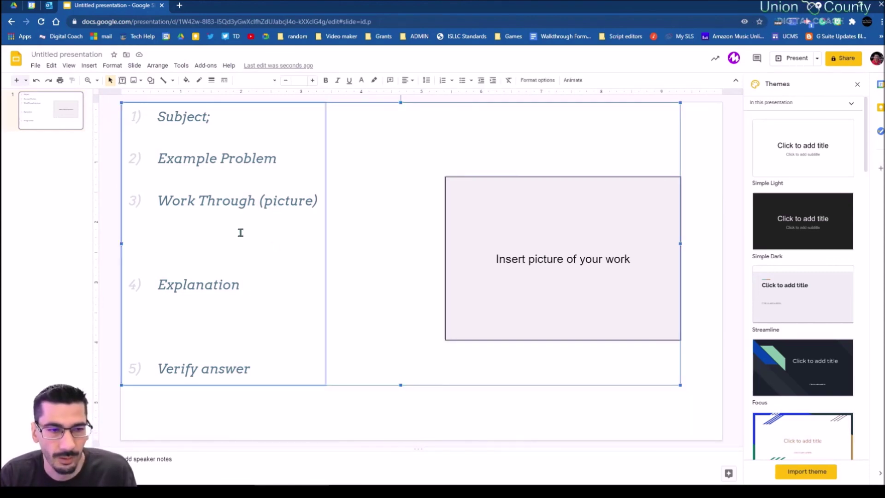
click(51, 66)
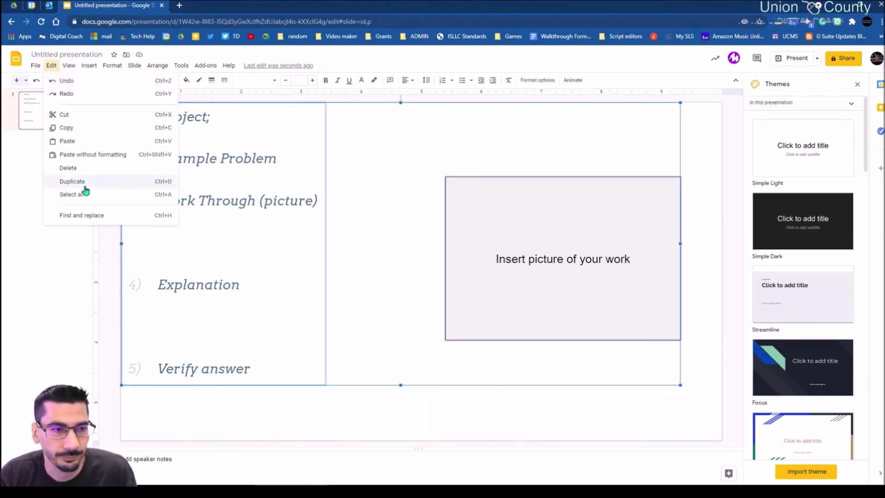
click(72, 182)
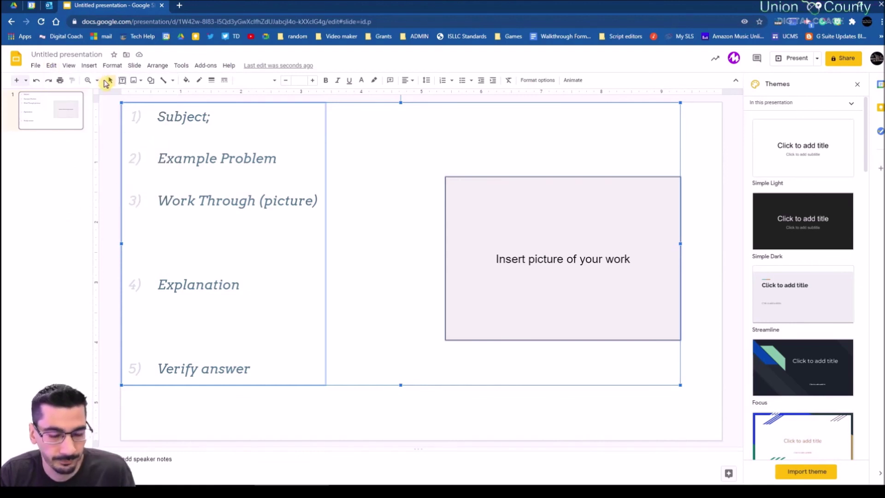
key(Delete)
In the master editor, delete every layout except Title slide and reapply it.
click(89, 65)
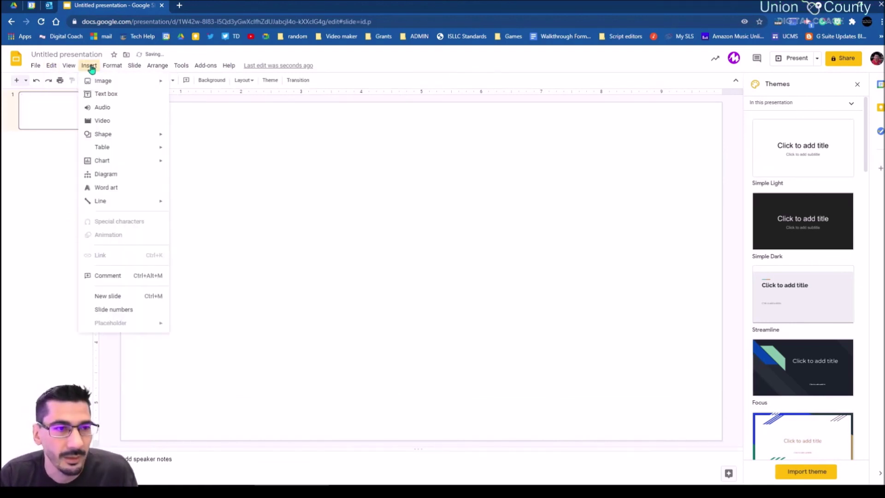
mouse_move(68, 66)
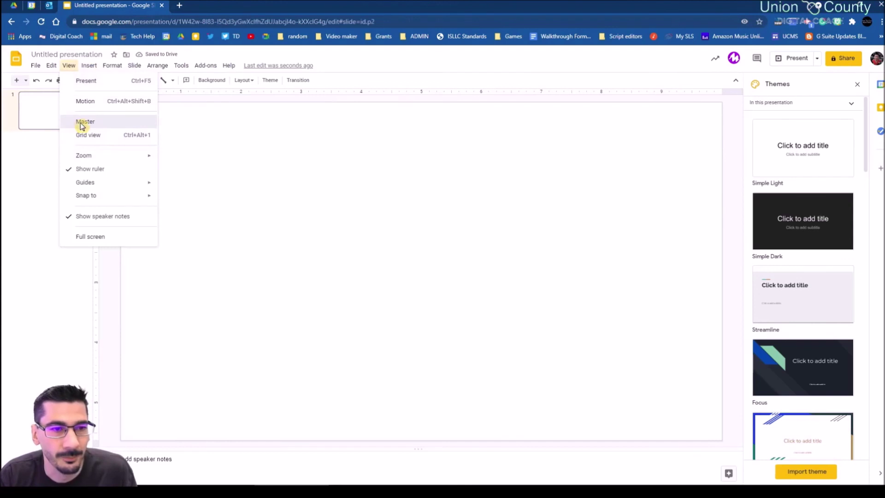
click(82, 122)
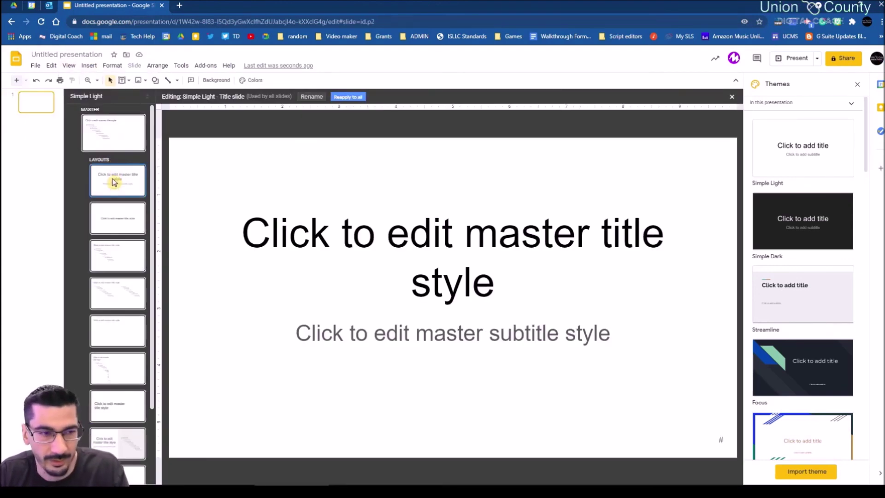
click(111, 218)
key(Delete)
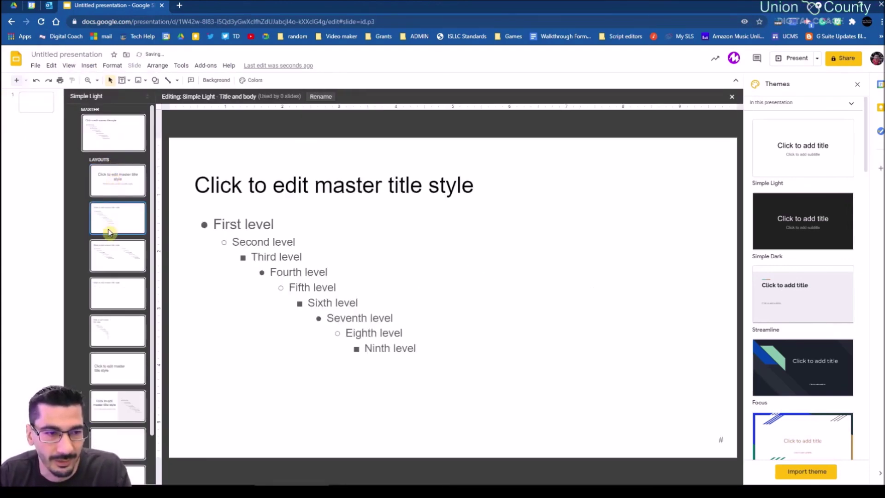
key(Delete)
key(Delete)
key(Delete)
key(Delete)
key(Delete)
key(Delete)
key(Delete)
key(Delete)
key(Delete)
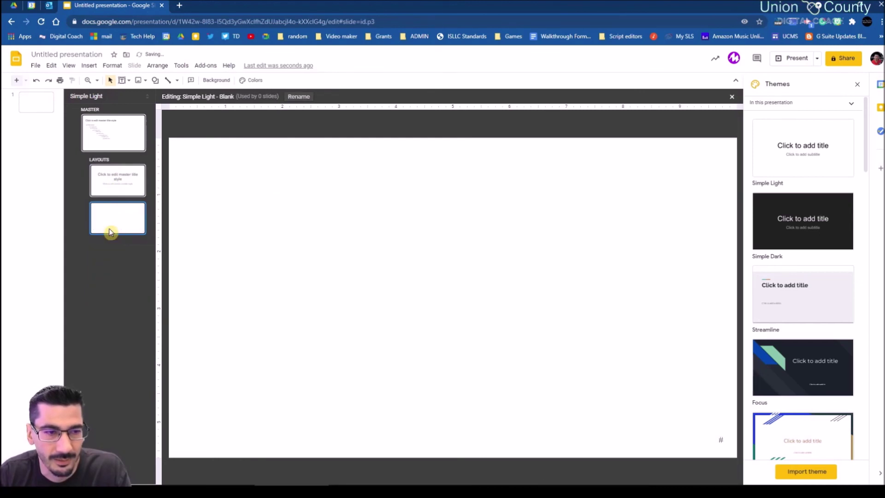
click(347, 98)
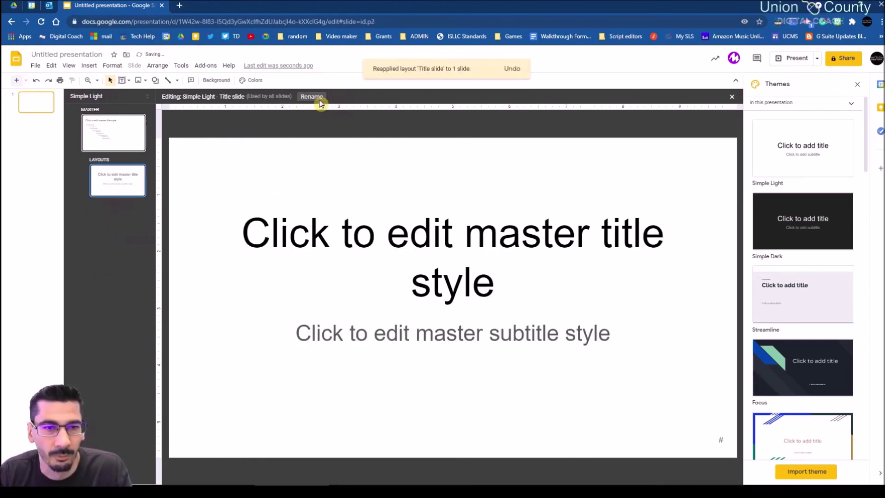
click(320, 102)
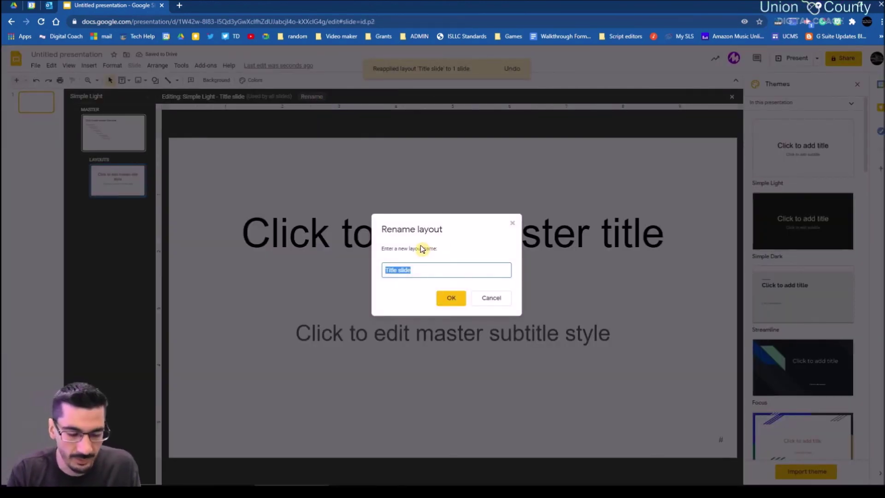
Rename the layout 'Math study tool', correcting the mistyped capital A.
text(MAth study tool)
click(394, 271)
key(BackSpace)
text(a)
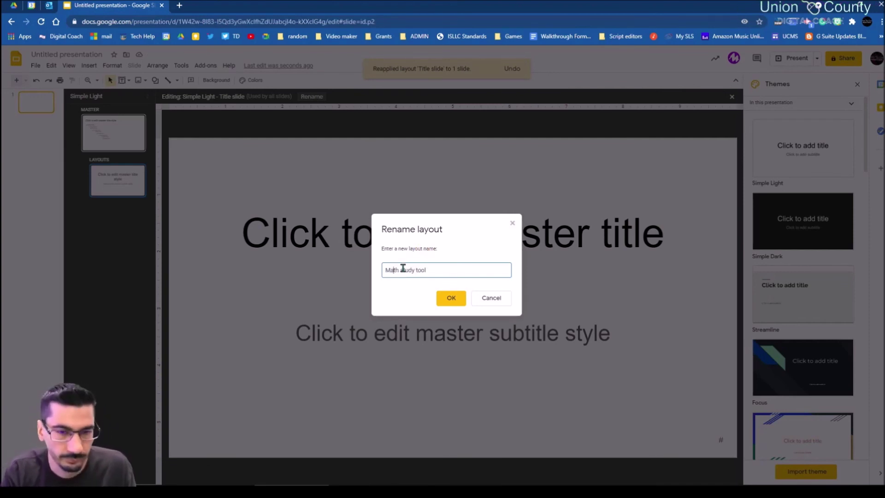
click(451, 298)
Delete the title and subtitle placeholders and paste in the step list and picture box.
click(413, 184)
key(Delete)
click(390, 319)
click(397, 311)
key(Delete)
key(ctrl+v)
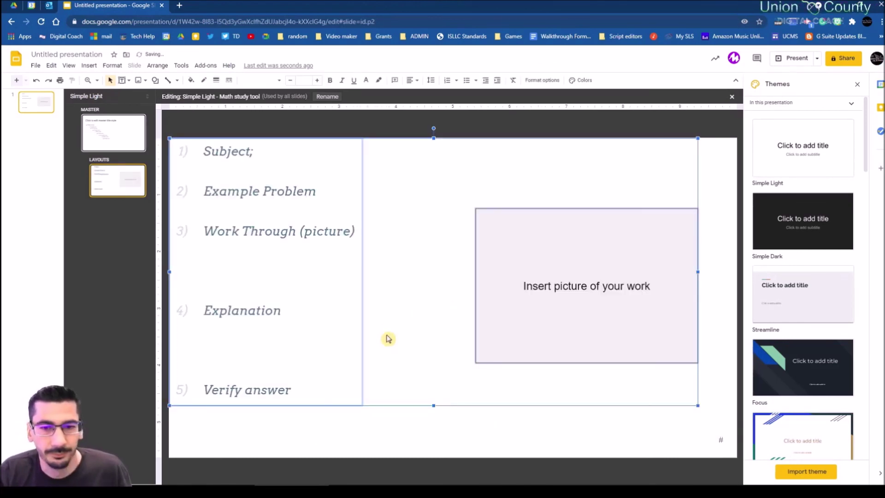
click(453, 437)
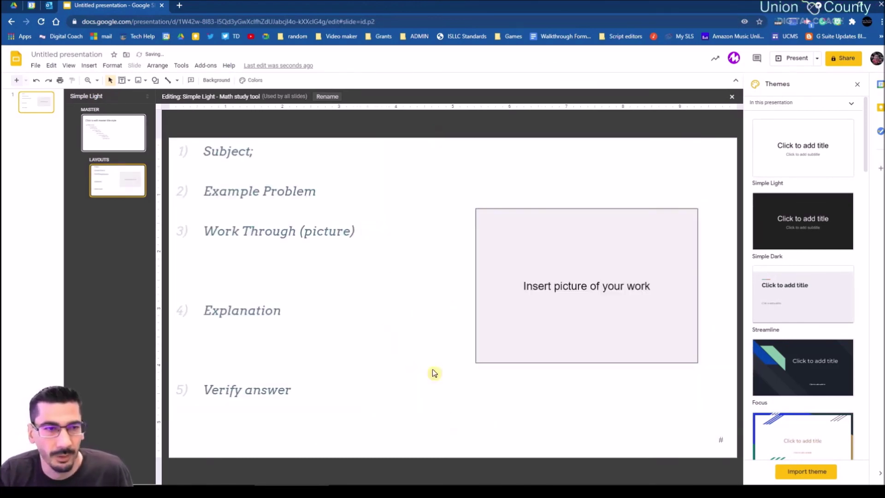
click(129, 83)
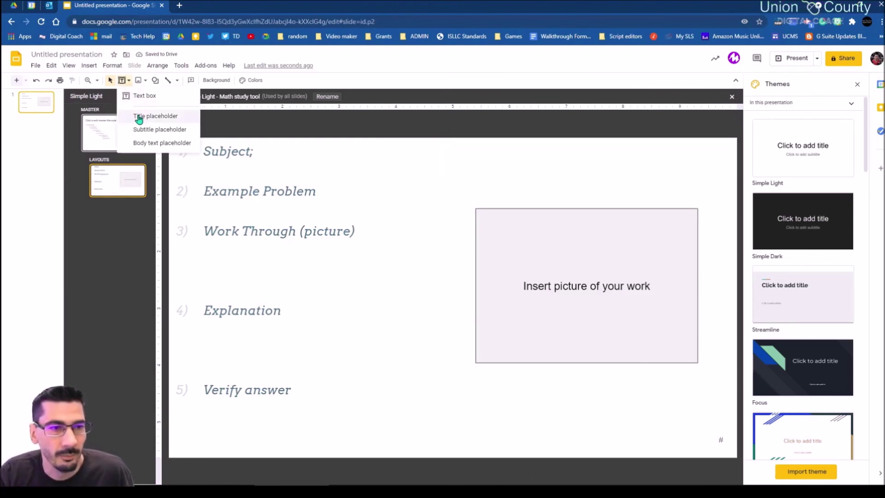
click(139, 118)
Draw an 18-point title placeholder beside 'Subject;' and widen it to fit one line.
drag(261, 141, 432, 174)
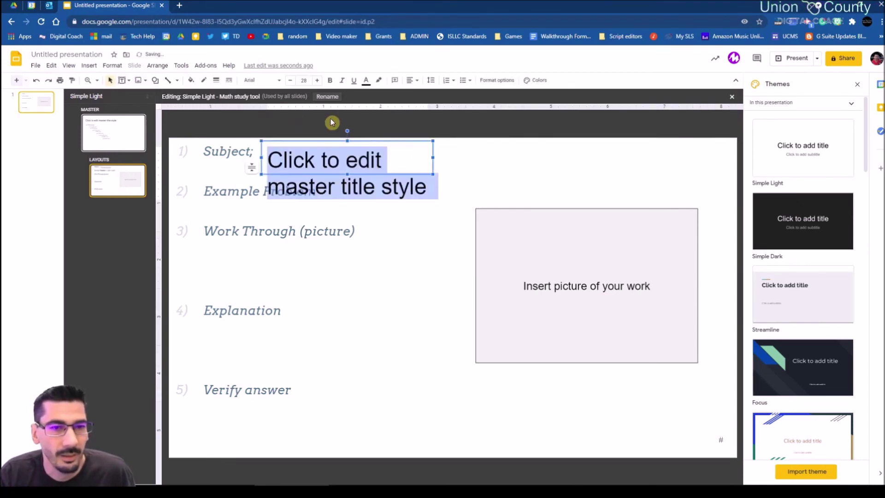
click(297, 81)
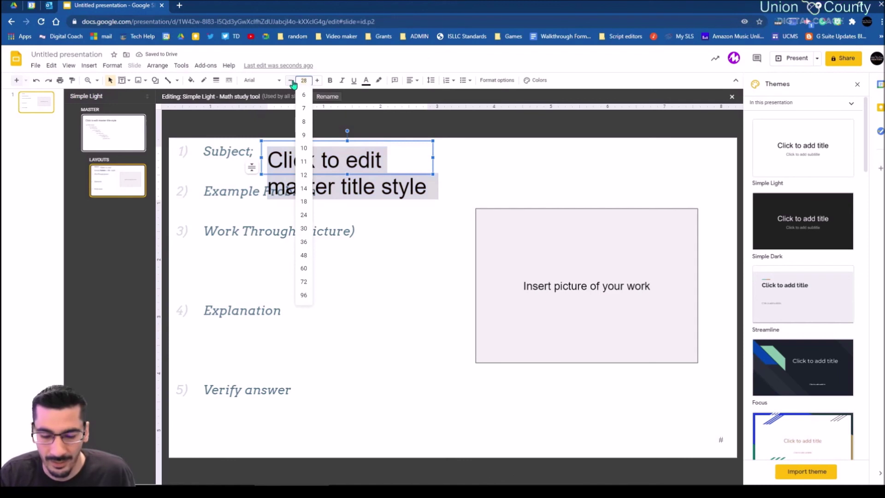
text(18)
key(Return)
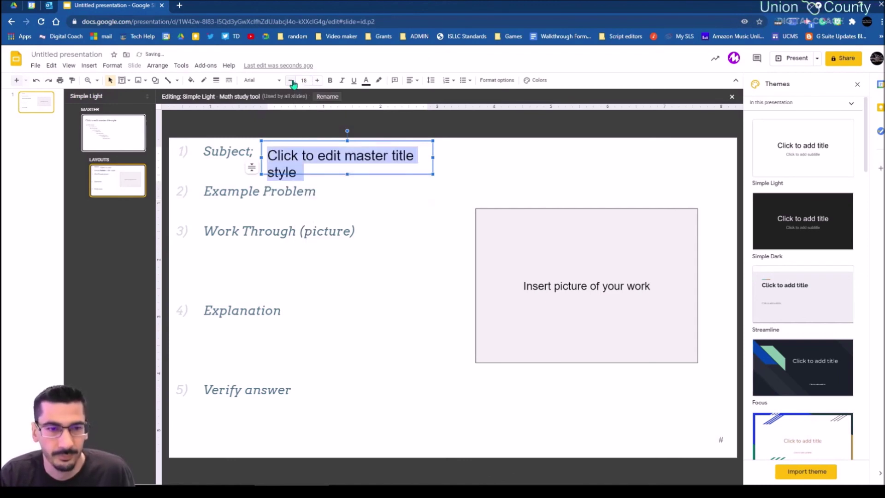
drag(434, 157, 506, 157)
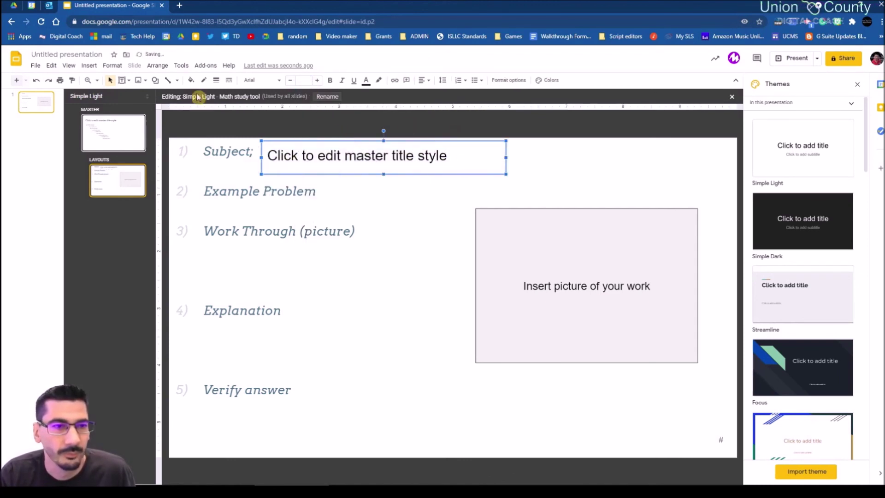
Add a subtitle placeholder beside Example Problem and make it slightly taller.
click(128, 81)
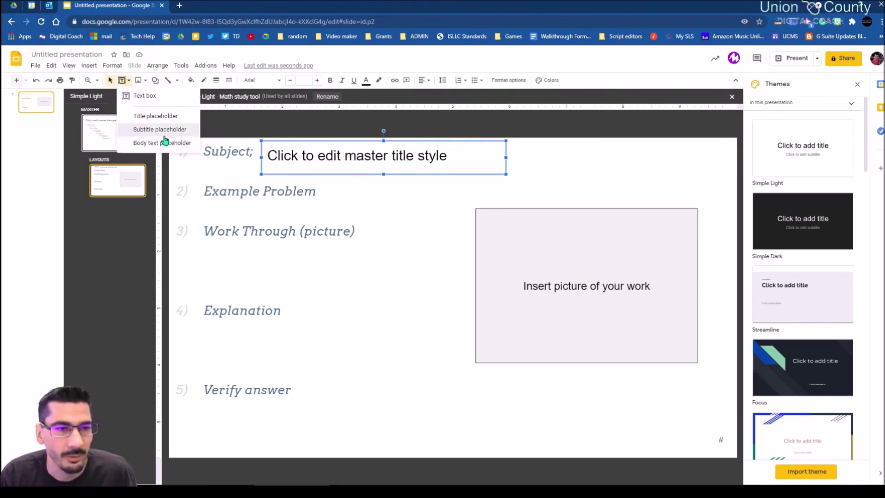
click(160, 130)
drag(332, 183, 721, 205)
drag(525, 183, 526, 177)
click(439, 242)
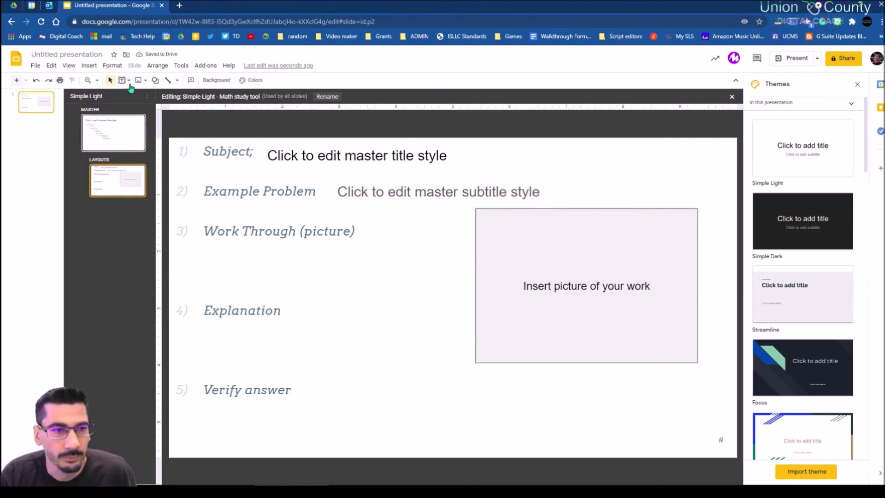
click(177, 81)
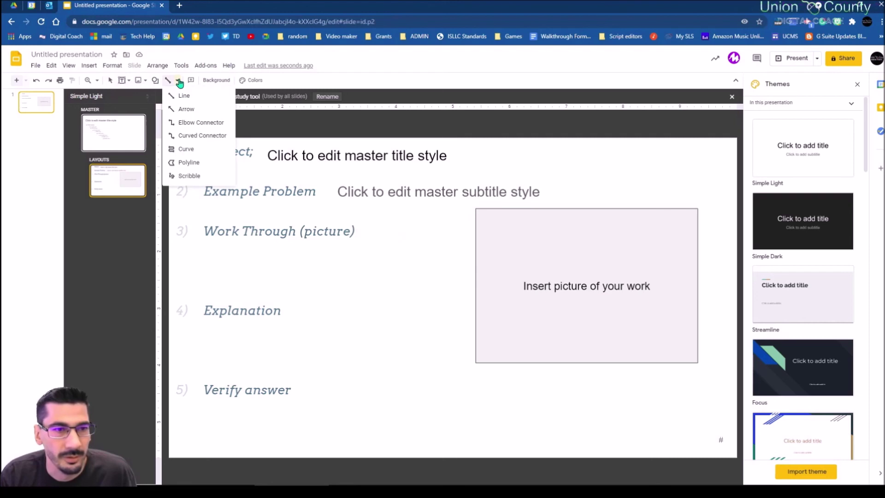
Draw an arrow from Work Through (picture) to the picture box.
click(185, 109)
drag(361, 233, 457, 250)
click(401, 288)
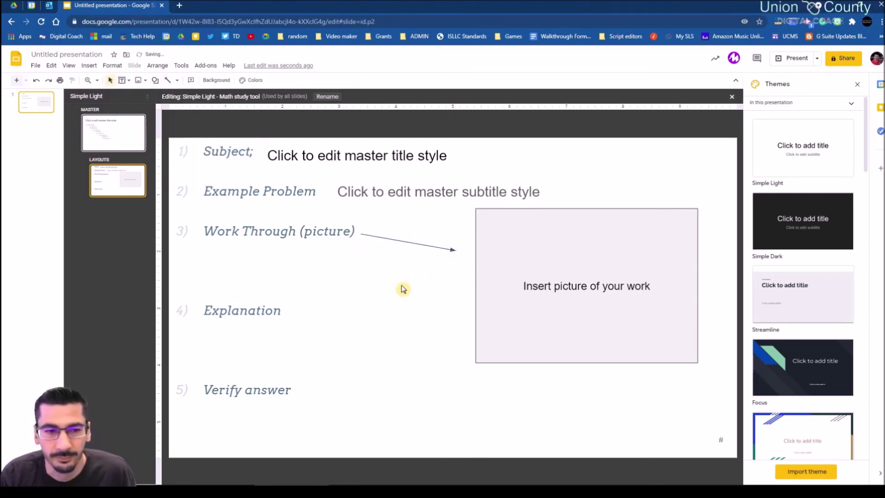
Remove the empty fourth step so Explanation becomes step 4, with blank lines below it.
click(245, 311)
mouse_move(293, 313)
mouse_down()
mouse_move(191, 306)
mouse_move(210, 275)
mouse_up()
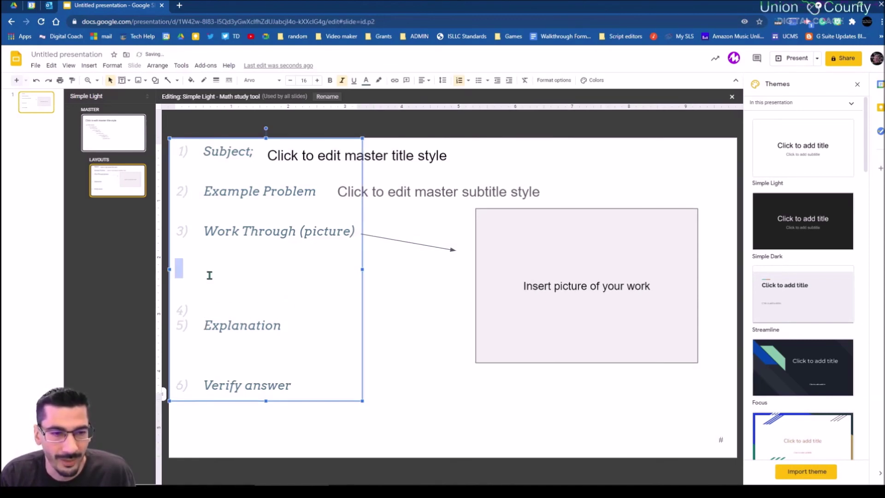
click(201, 309)
key(BackSpace)
key(BackSpace)
key(BackSpace)
click(217, 295)
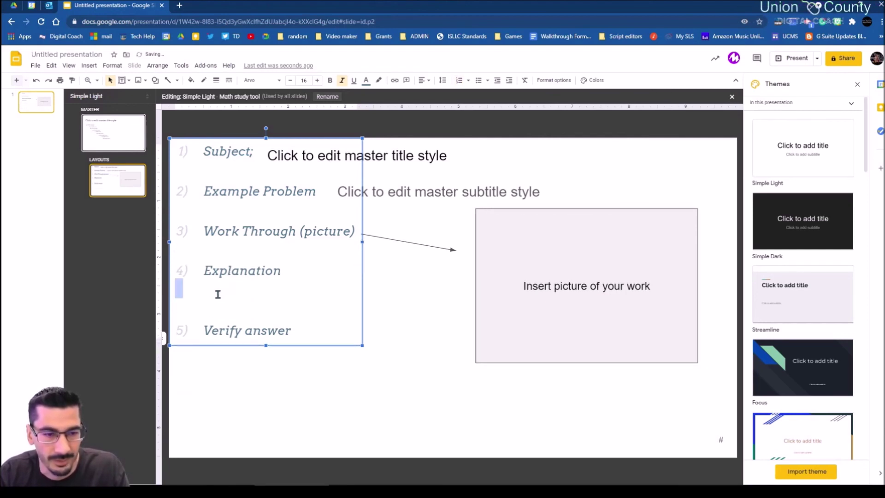
key(Return)
key(Return)
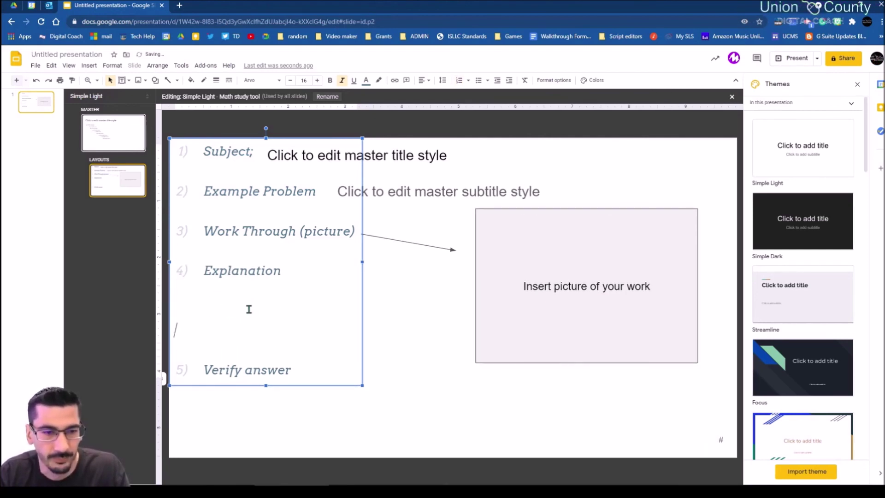
click(376, 356)
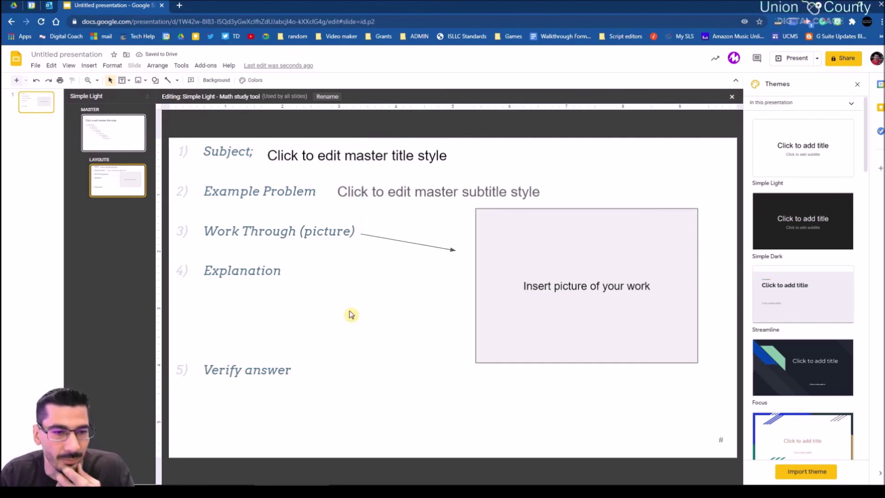
click(128, 80)
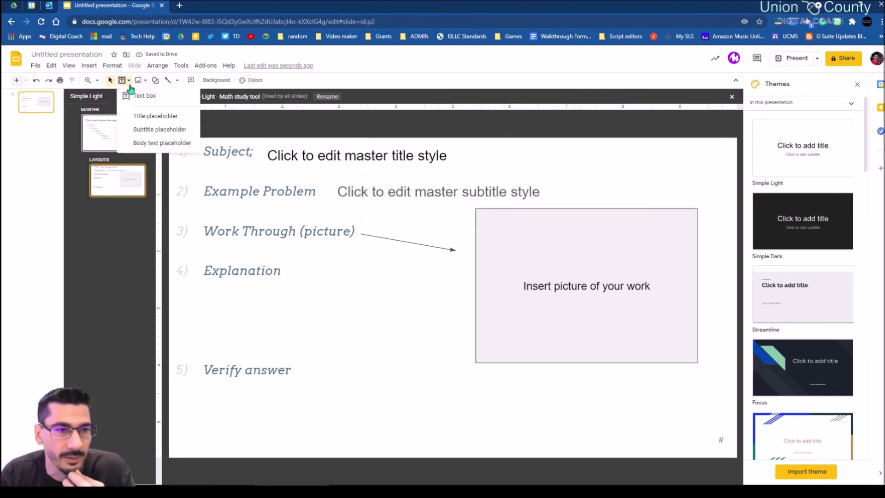
Draw a body text placeholder under Explanation with all text levels at size 10.
click(140, 143)
mouse_move(183, 290)
mouse_down()
mouse_move(409, 364)
mouse_move(462, 355)
mouse_up()
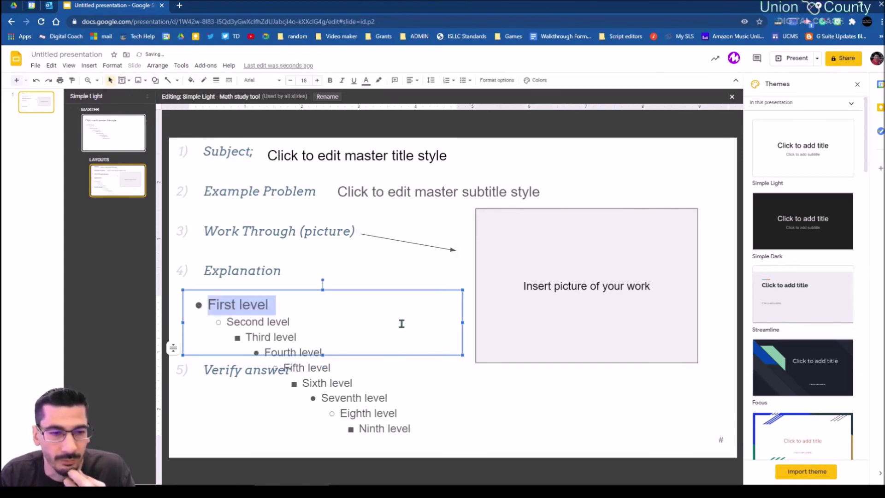
click(300, 82)
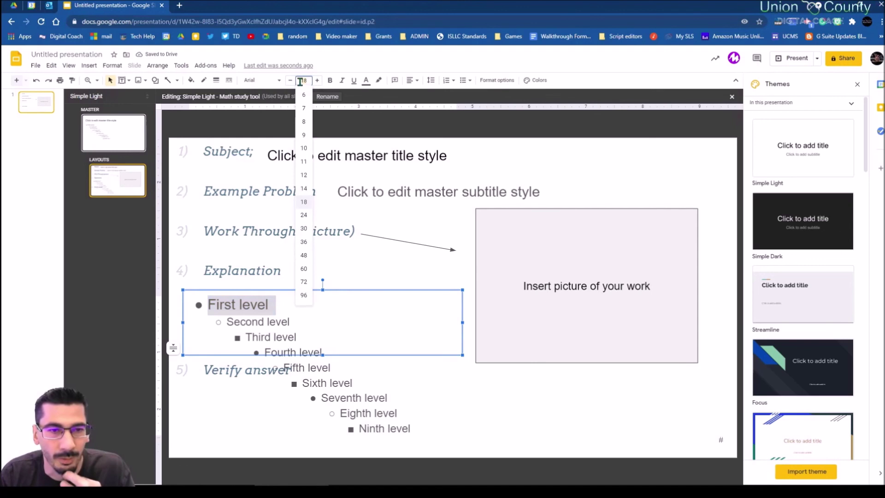
key(Return)
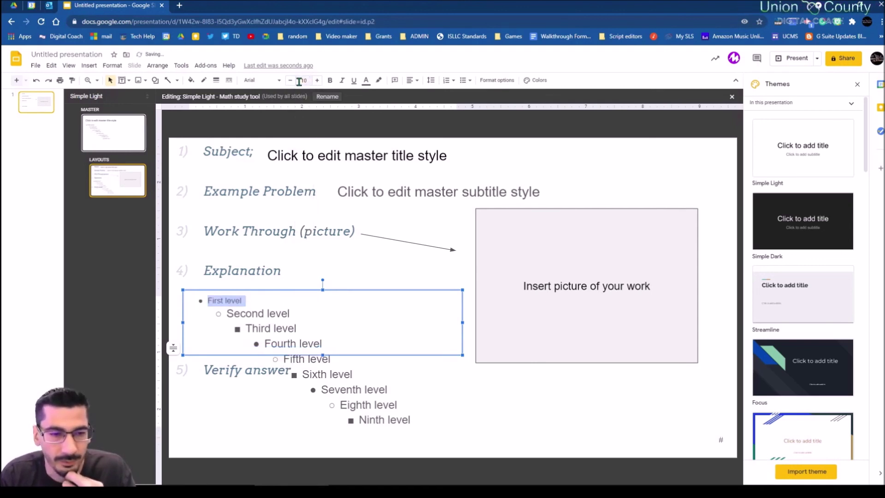
key(ctrl+a)
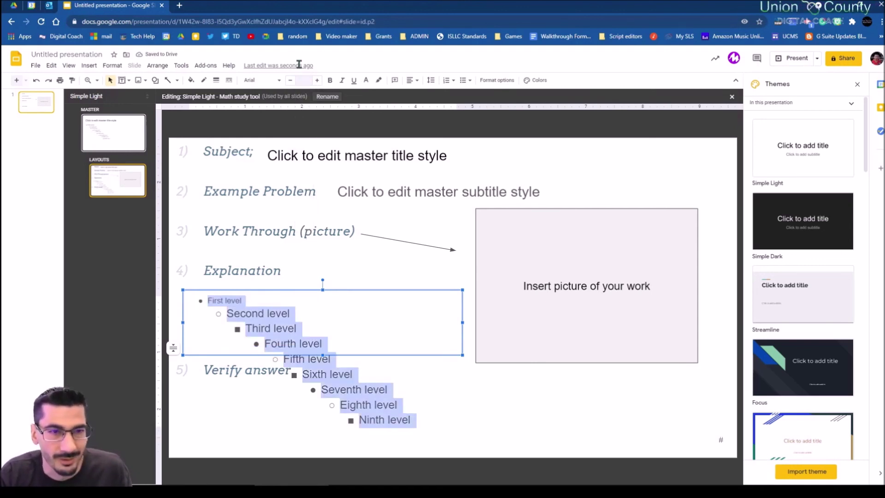
click(311, 79)
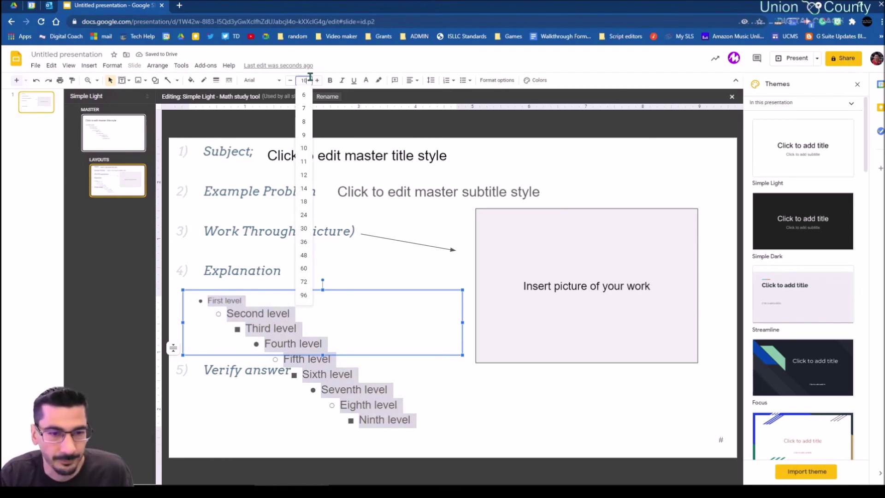
text(10)
key(Return)
click(421, 427)
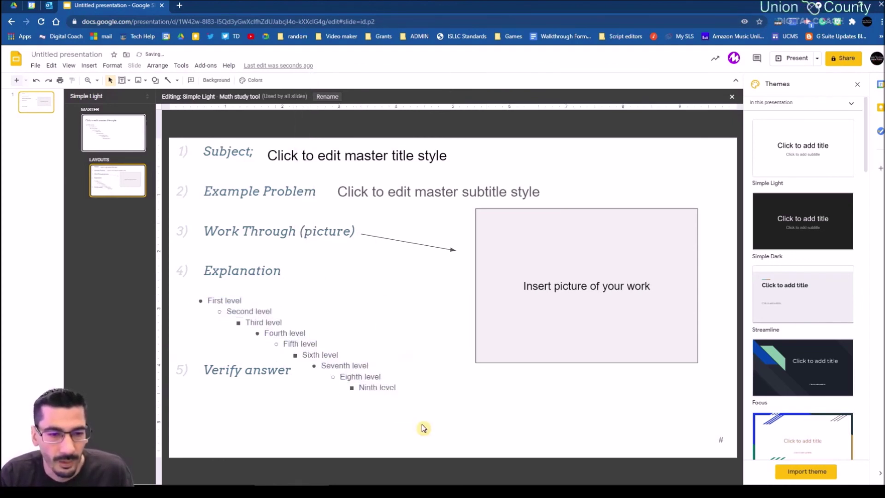
Add space before Verify answer and place a widened copy of the placeholder beside it.
click(240, 375)
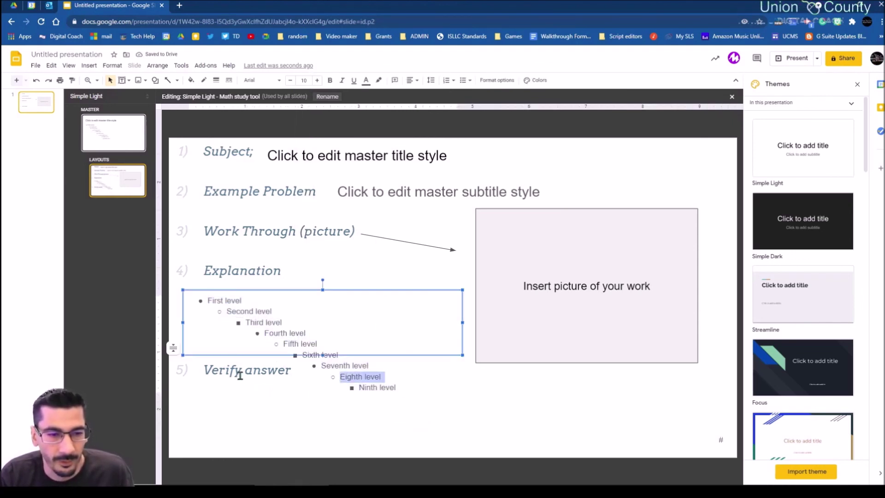
click(188, 369)
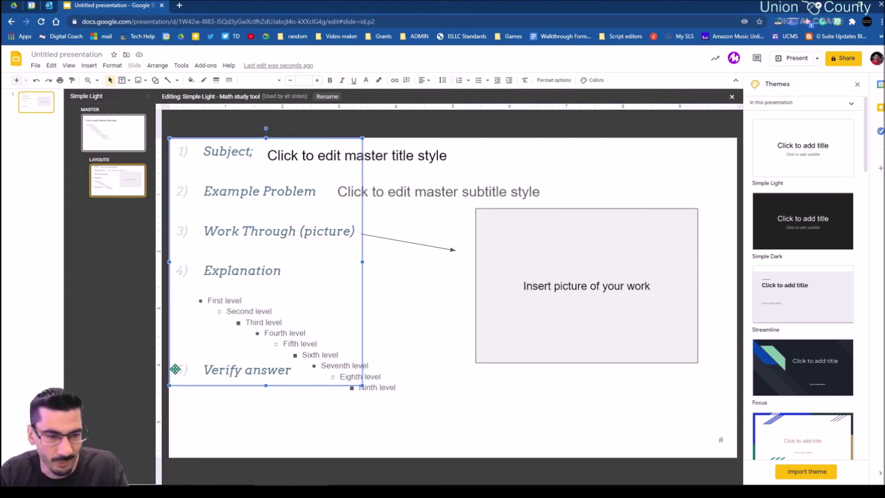
click(202, 368)
key(Return)
key(Return)
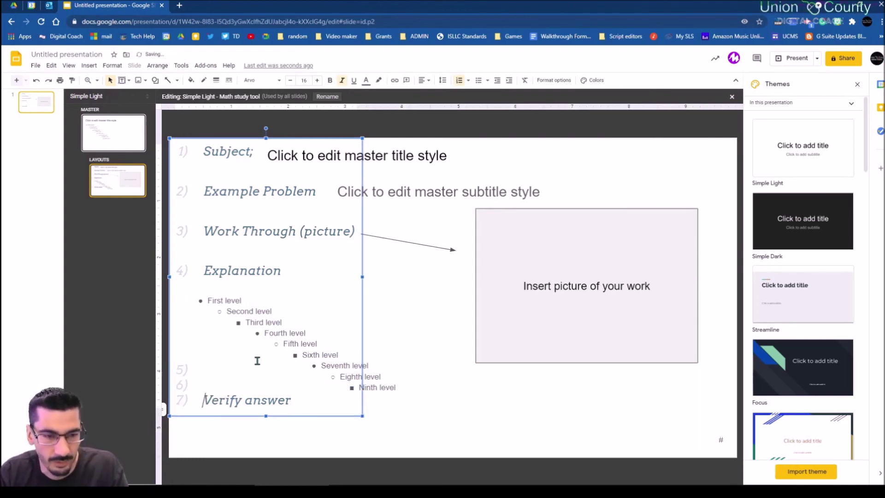
click(316, 353)
drag(322, 357, 322, 384)
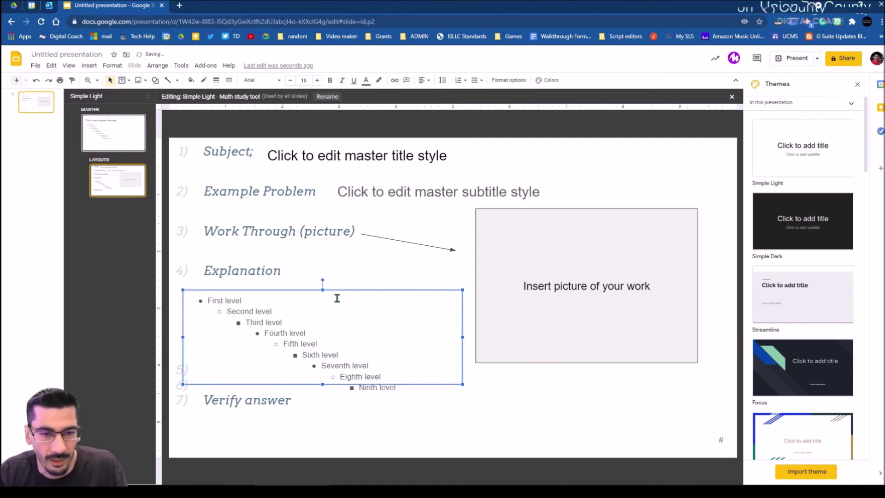
drag(340, 289, 441, 395)
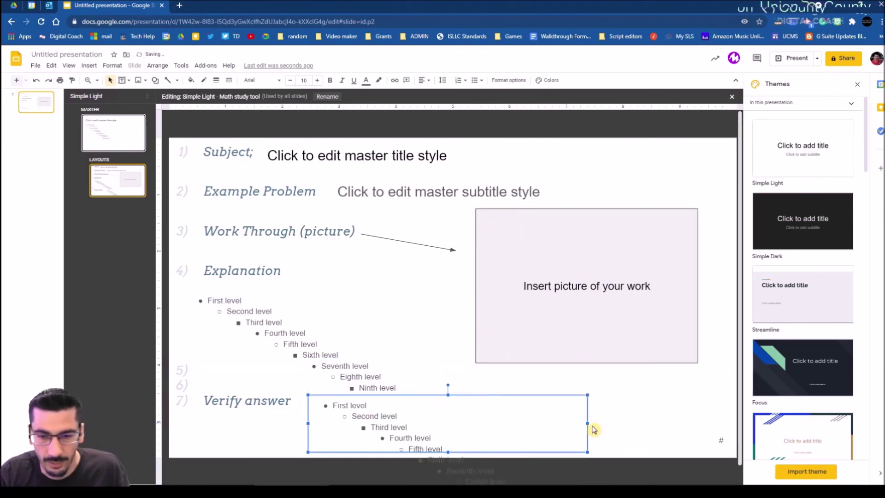
drag(589, 423, 712, 415)
click(720, 366)
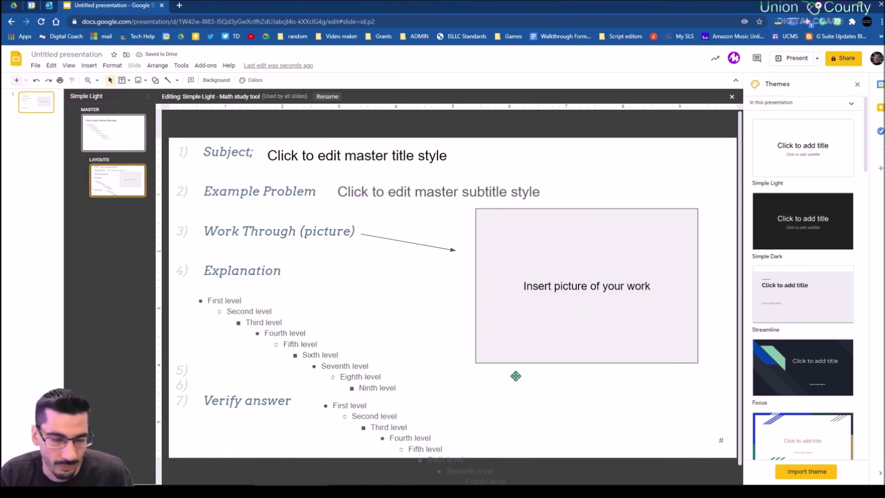
Renumber Verify answer as step 5 in the step list.
triple_click(198, 380)
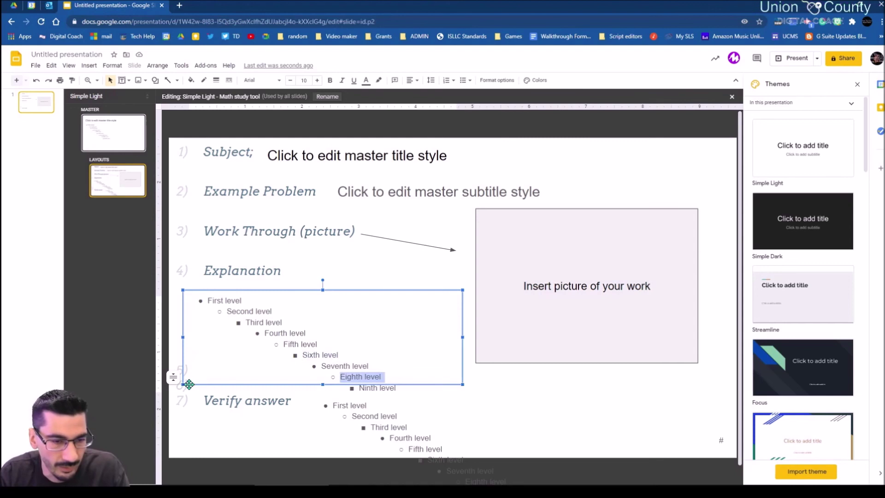
click(181, 392)
click(192, 387)
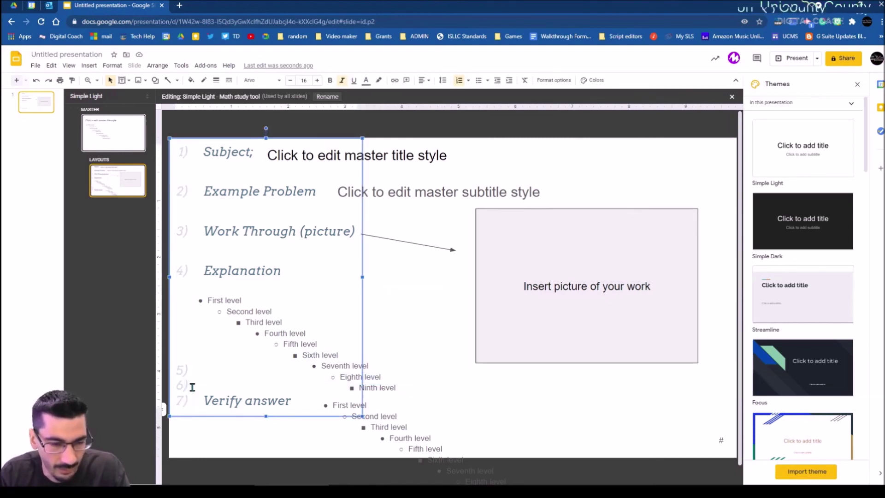
key(Return)
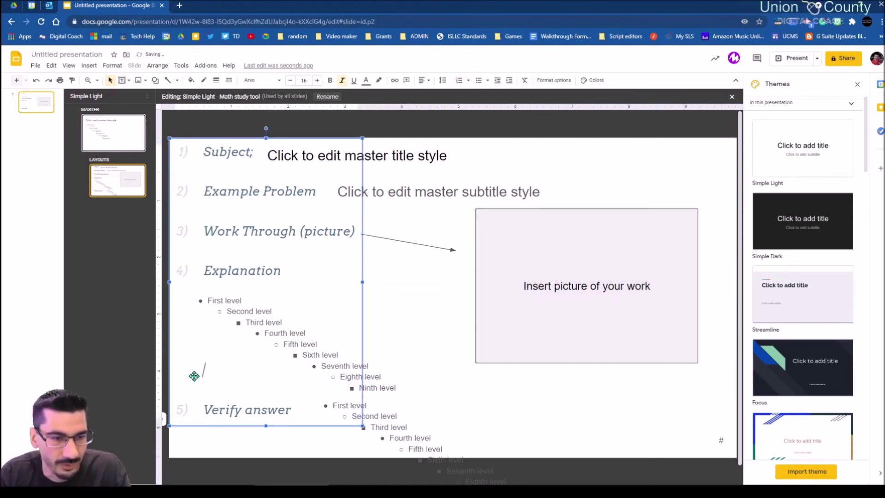
click(205, 451)
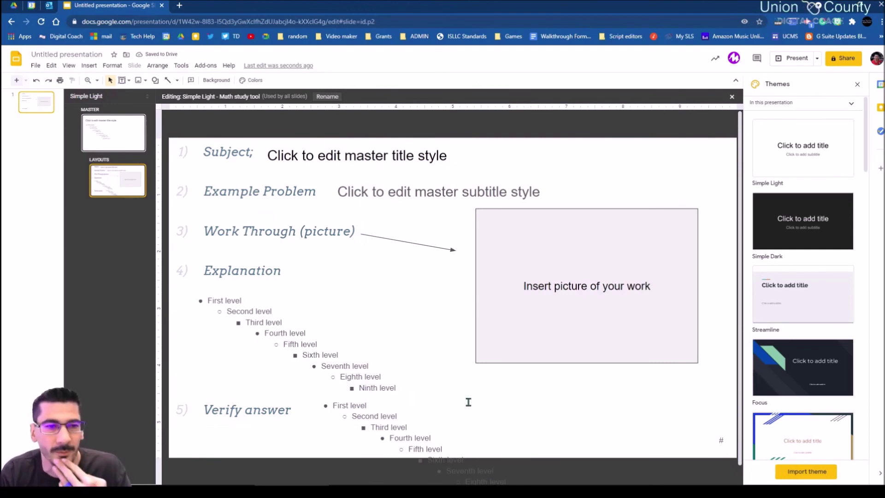
click(99, 141)
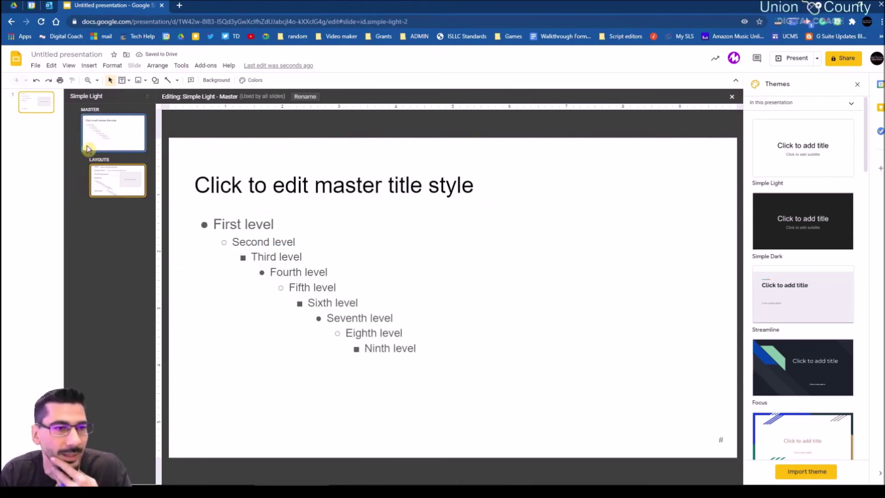
Close the layout editor, delete the old slide, and insert a Math study tool slide.
click(93, 194)
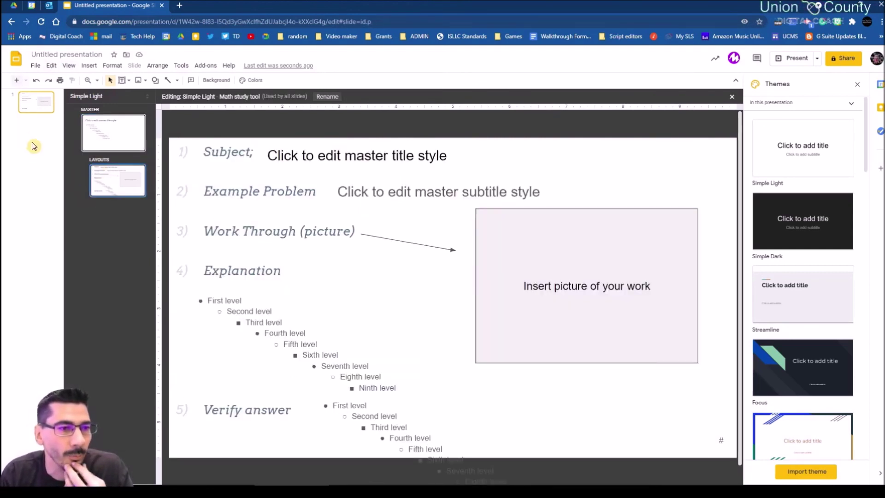
click(37, 107)
key(Delete)
click(26, 80)
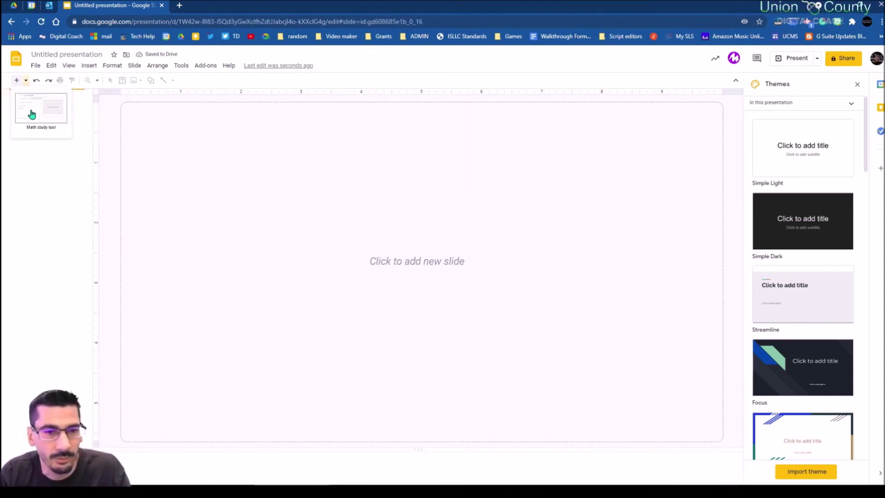
click(32, 114)
Check the new slide's Explanation, Verify answer, Example Problem subtitle and Subject title placeholders.
click(351, 357)
click(356, 403)
click(367, 155)
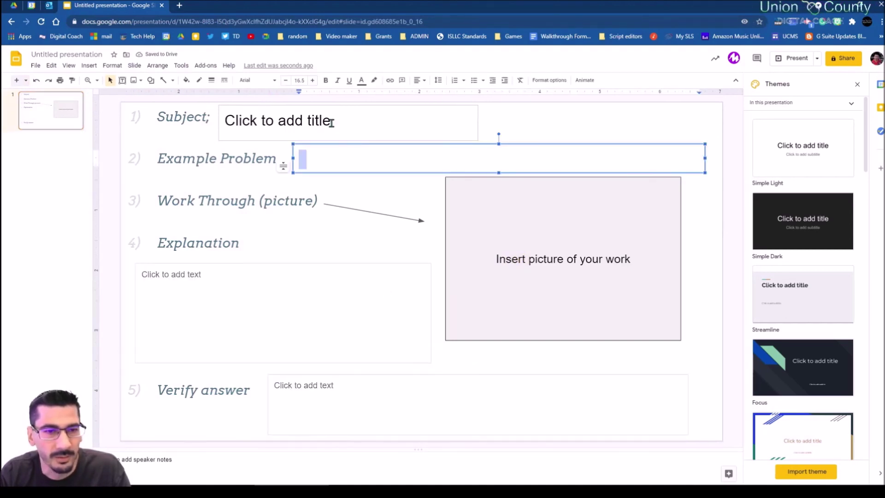
click(331, 122)
click(394, 253)
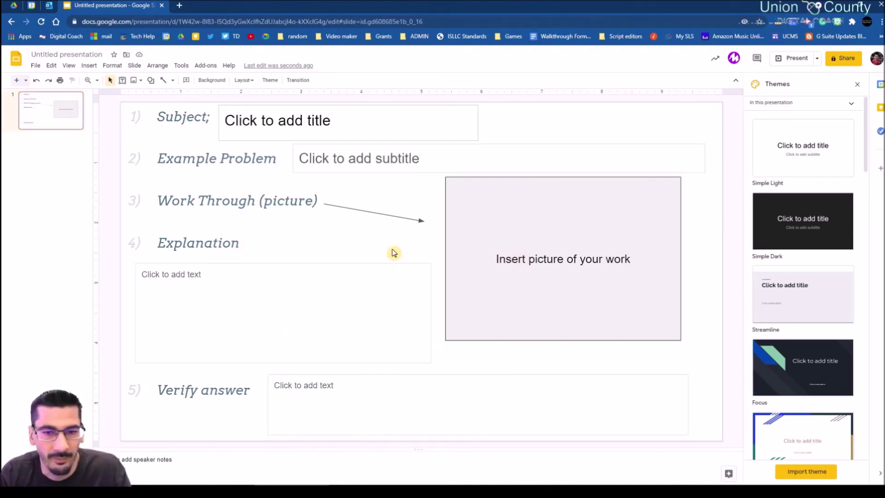